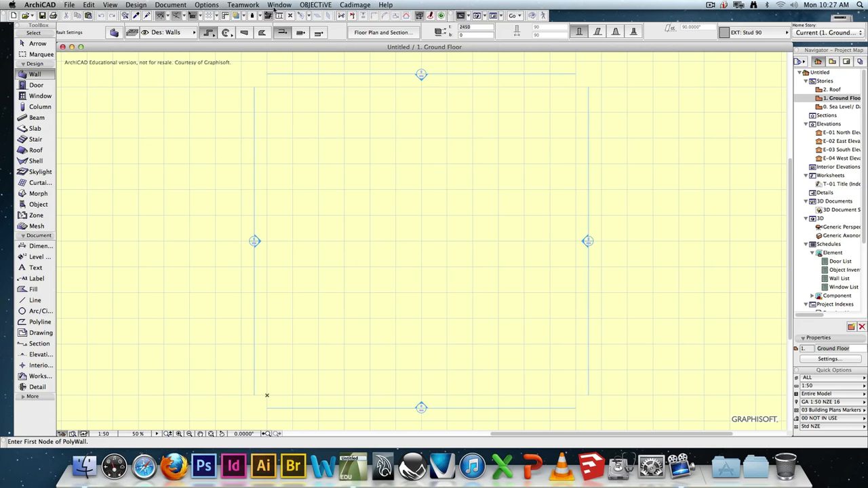
{"action": "left_click", "coordinate": [208, 5]}
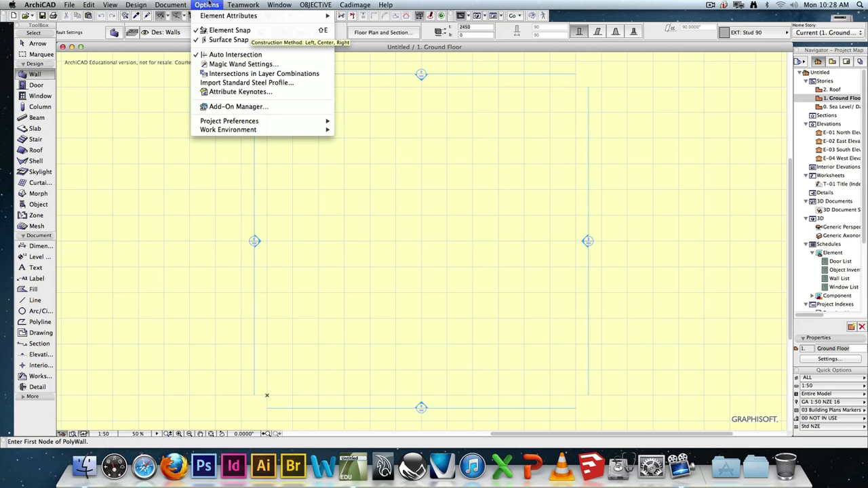
{"action": "mouse_move", "coordinate": [110, 5]}
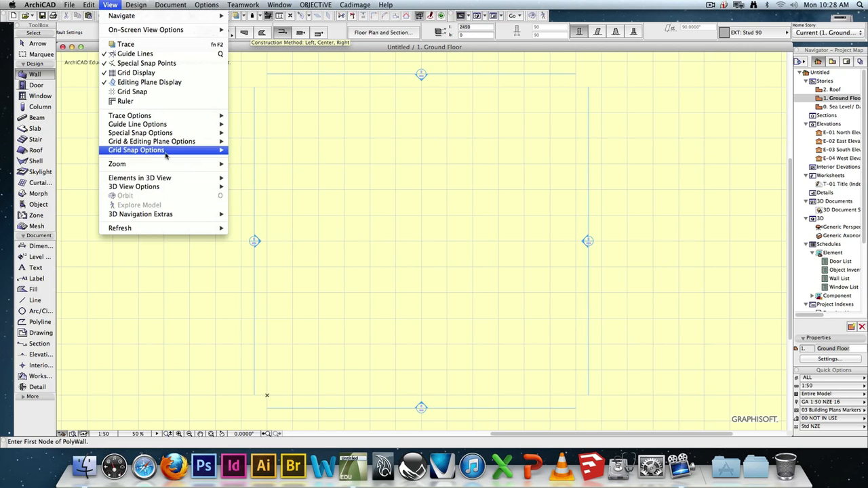
{"action": "mouse_move", "coordinate": [148, 6]}
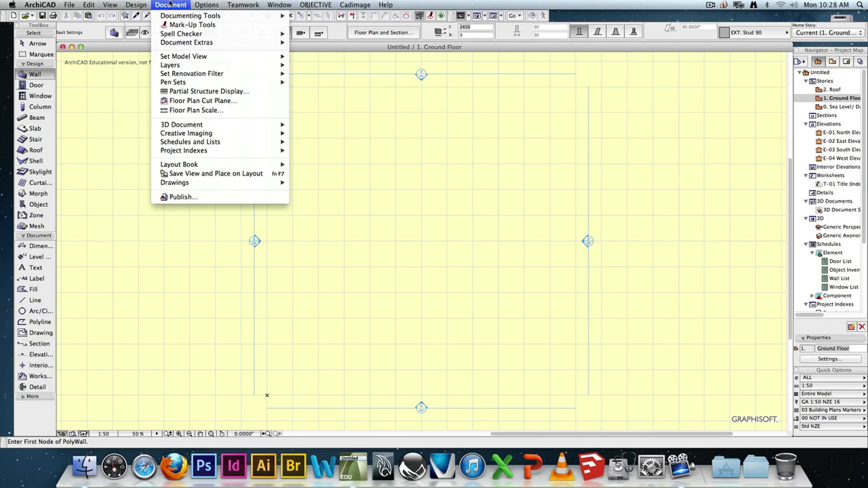
{"action": "mouse_move", "coordinate": [277, 5]}
{"action": "mouse_move", "coordinate": [210, 5]}
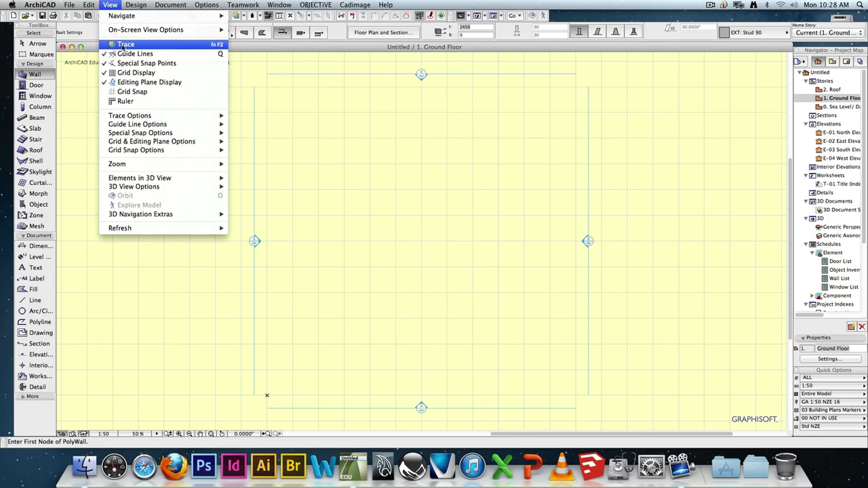
- Set the construction grid's main spacing to 1200 in both directions in the Grids & Background settings and apply it
{"action": "mouse_move", "coordinate": [139, 31]}
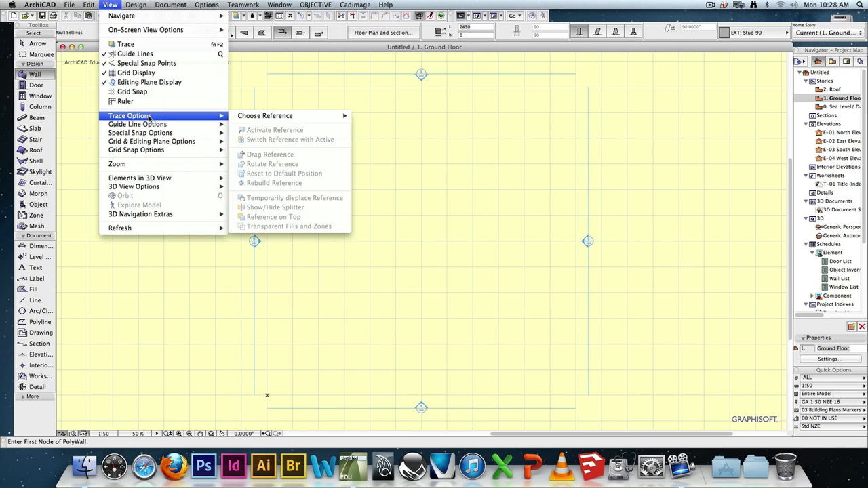
{"action": "mouse_move", "coordinate": [157, 138]}
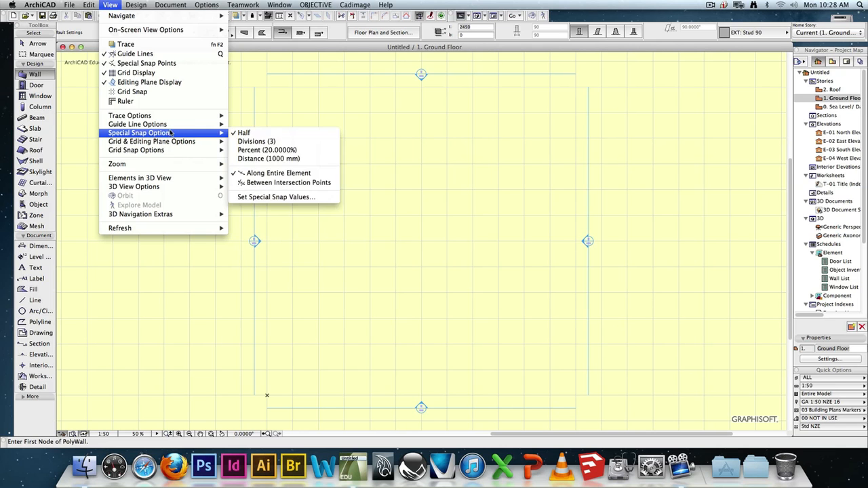
{"action": "mouse_move", "coordinate": [191, 145]}
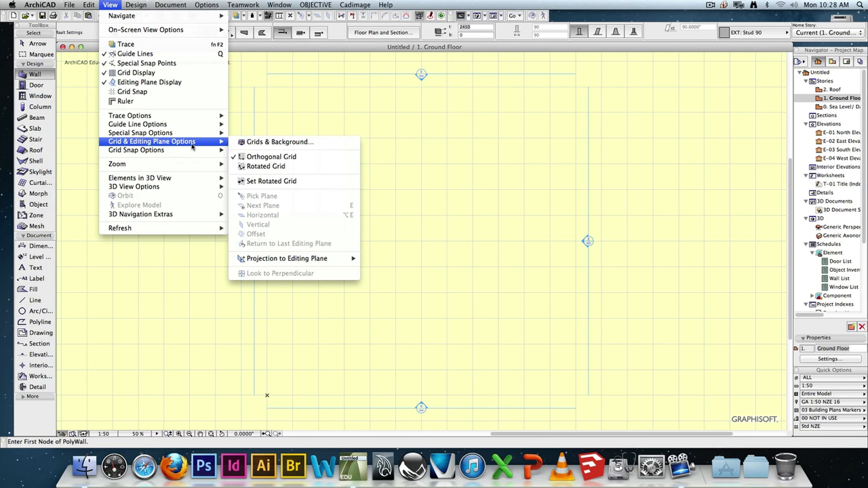
{"action": "left_click", "coordinate": [278, 143]}
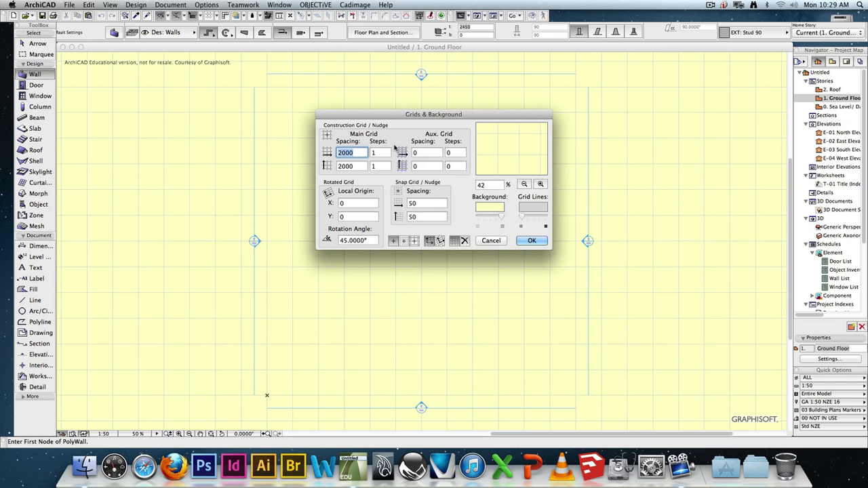
{"action": "type", "text": "1200"}
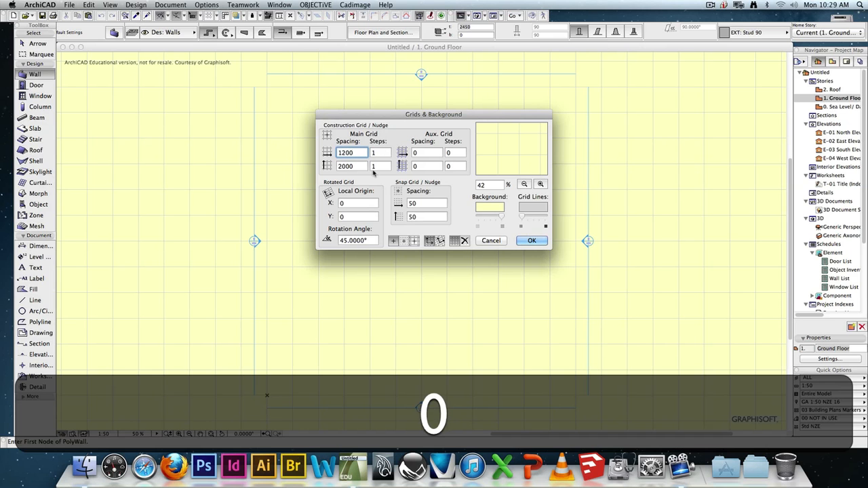
{"action": "key", "text": "Tab"}
{"action": "type", "text": "1200"}
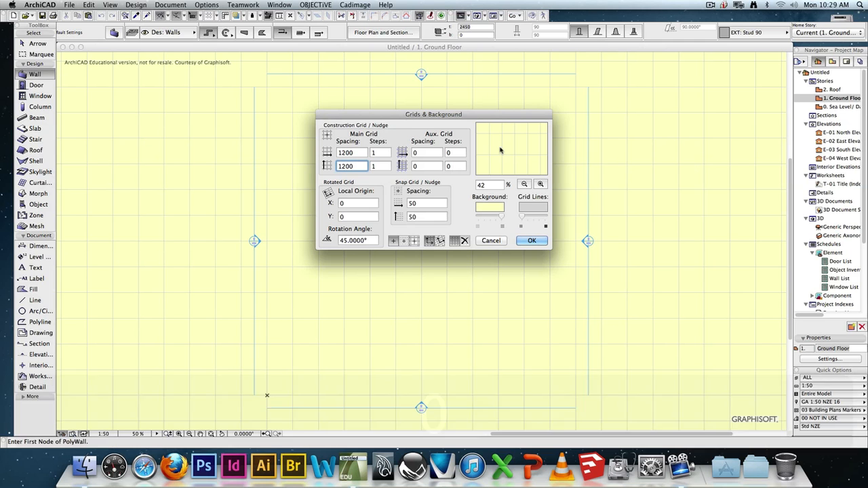
{"action": "left_click", "coordinate": [425, 154]}
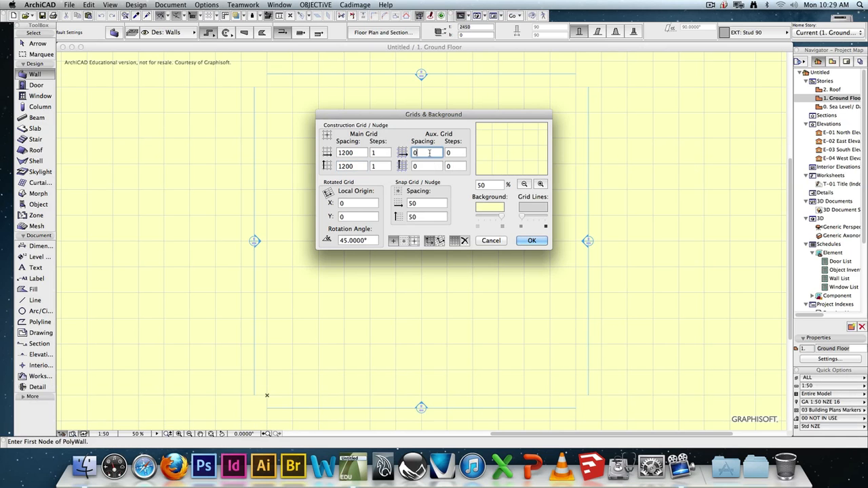
{"action": "left_click", "coordinate": [532, 241]}
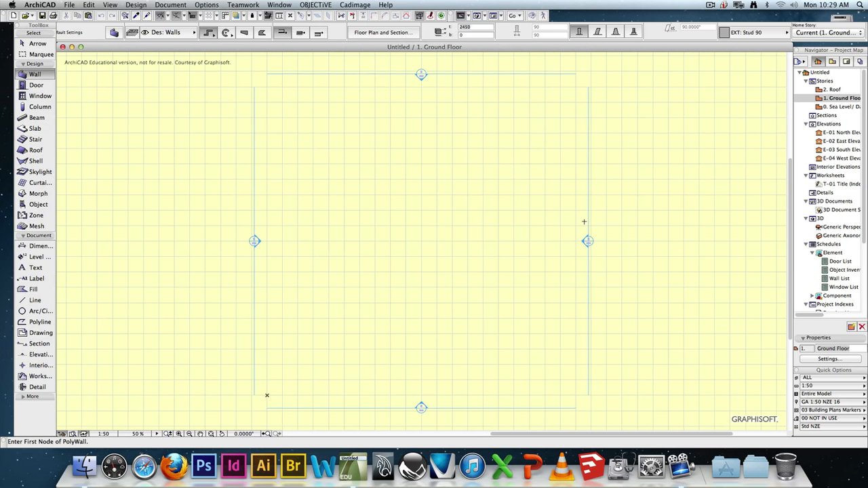
- Reopen the Grids & Background settings and change the background colour from yellow to a pale off-white
{"action": "left_click", "coordinate": [110, 5]}
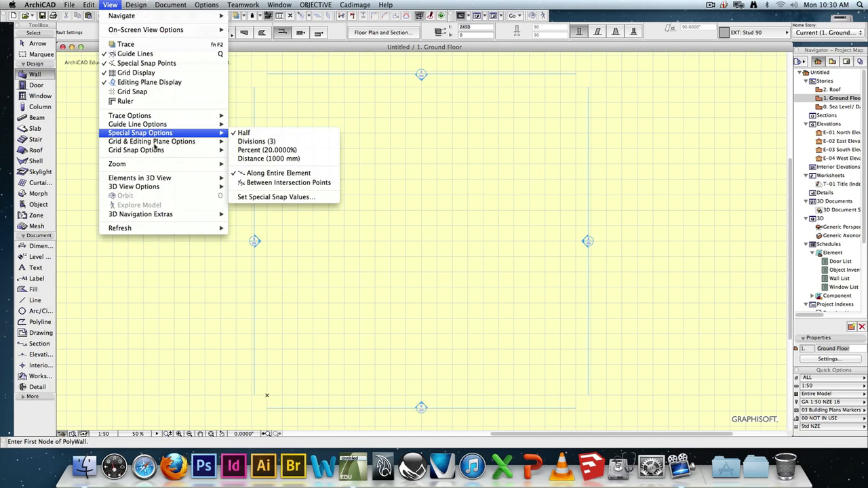
{"action": "left_click", "coordinate": [280, 145]}
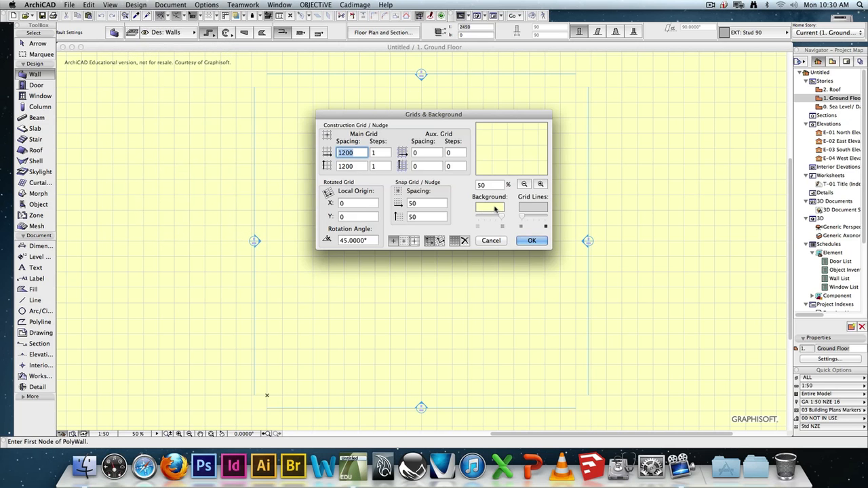
{"action": "left_click", "coordinate": [495, 208]}
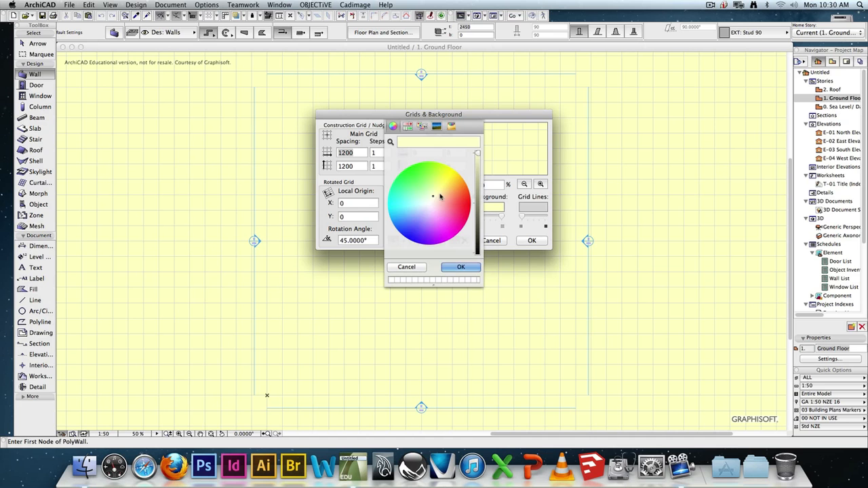
{"action": "left_click", "coordinate": [461, 267]}
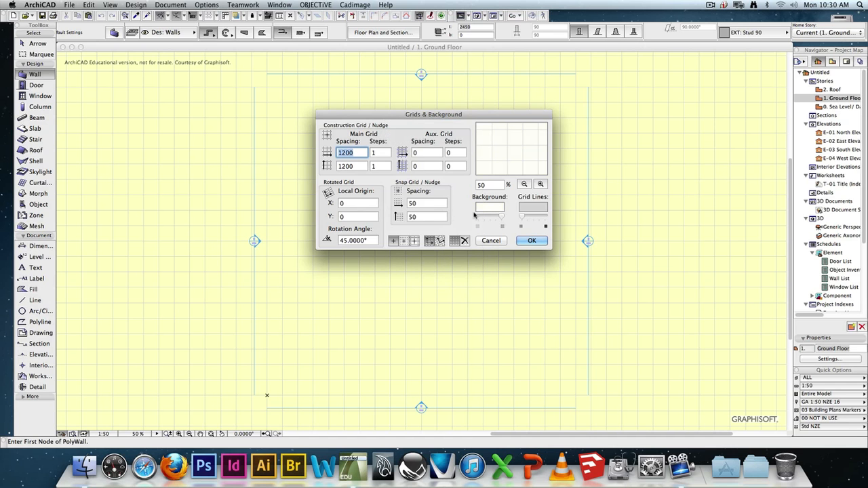
- Darken the grid line colour to a deeper grey and apply the grid and background settings
{"action": "left_click", "coordinate": [530, 210]}
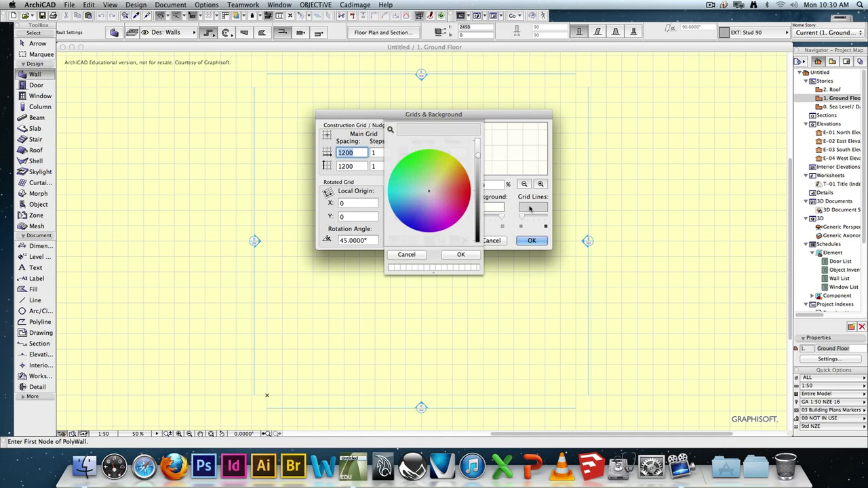
{"action": "left_click_drag", "start_coordinate": [478, 168], "coordinate": [478, 178]}
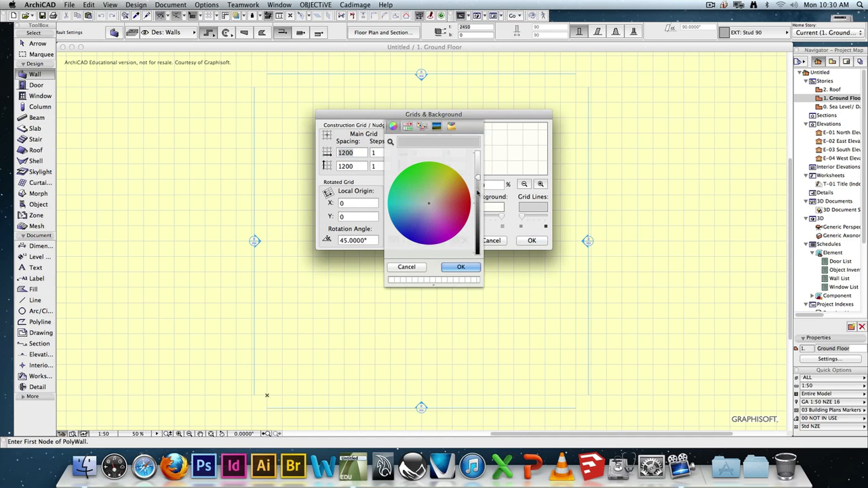
{"action": "left_click", "coordinate": [461, 267]}
{"action": "left_click", "coordinate": [532, 240]}
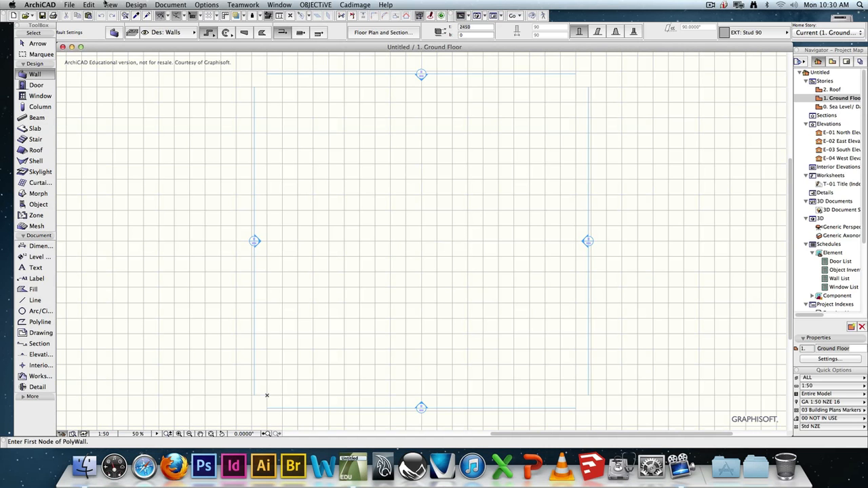
- In the Grids & Background settings, set the auxiliary grid spacing to 100 in both directions
{"action": "left_click", "coordinate": [103, 5]}
{"action": "mouse_move", "coordinate": [135, 4]}
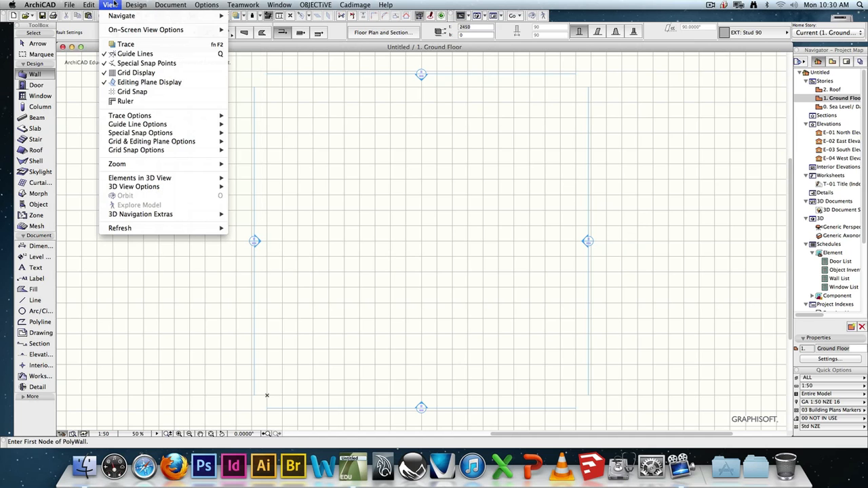
{"action": "mouse_move", "coordinate": [148, 128]}
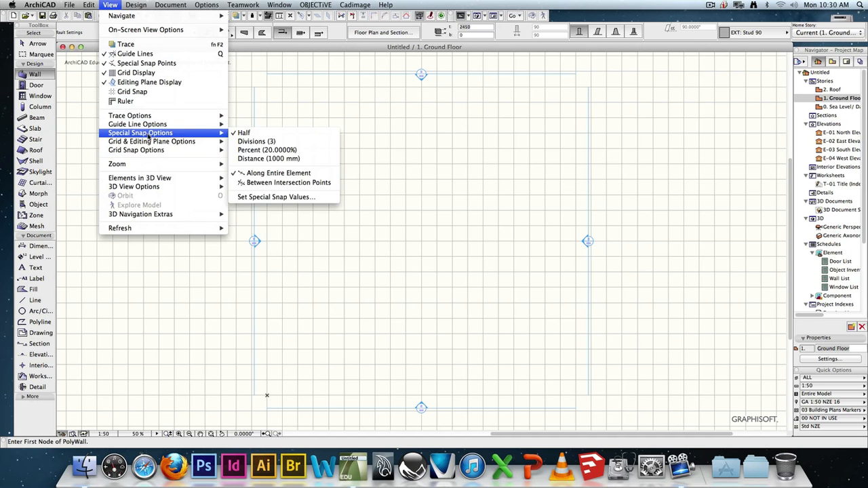
{"action": "left_click", "coordinate": [295, 142]}
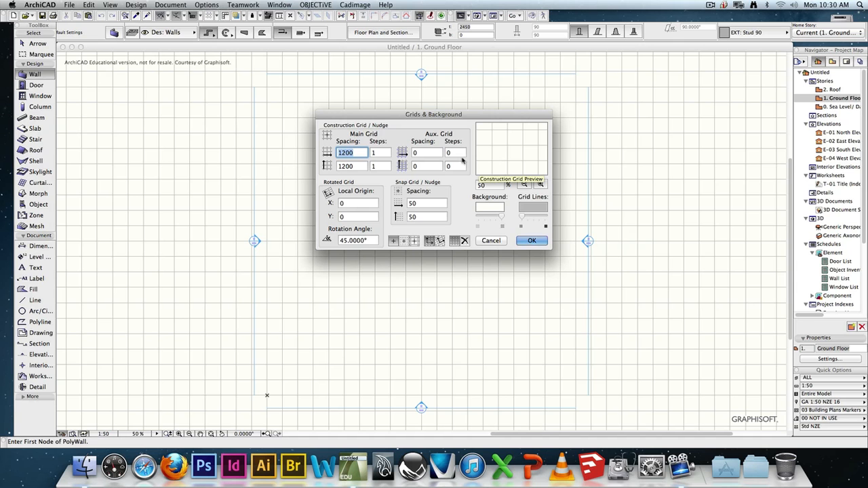
{"action": "left_click", "coordinate": [430, 152]}
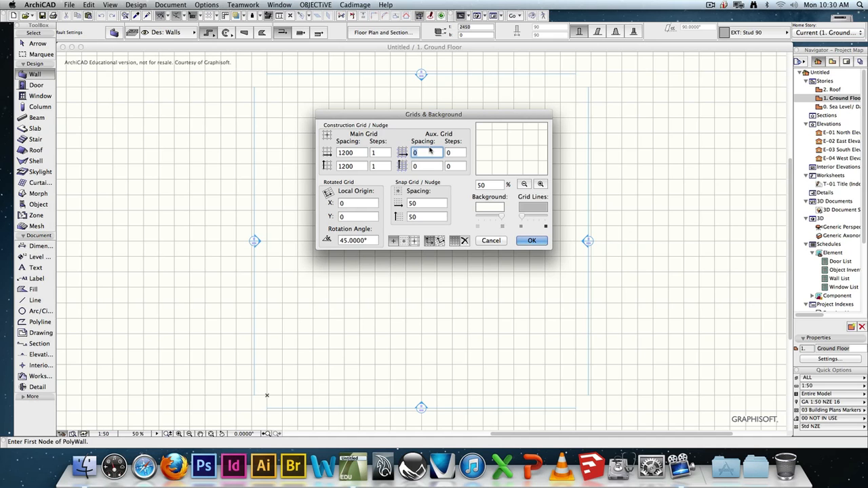
{"action": "type", "text": "100"}
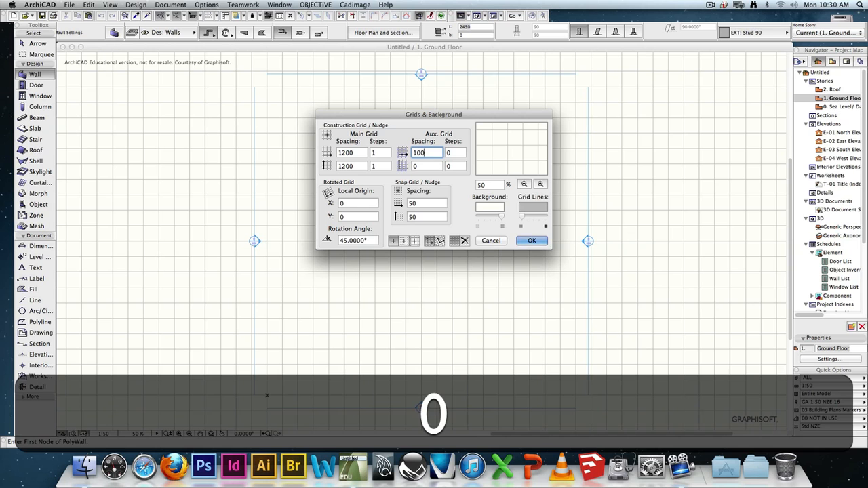
{"action": "left_click", "coordinate": [423, 166]}
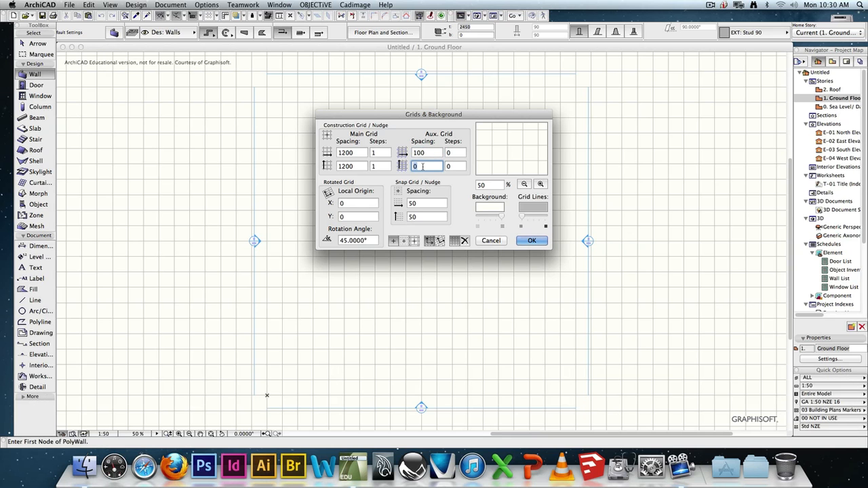
{"action": "type", "text": "100"}
{"action": "left_click", "coordinate": [429, 152]}
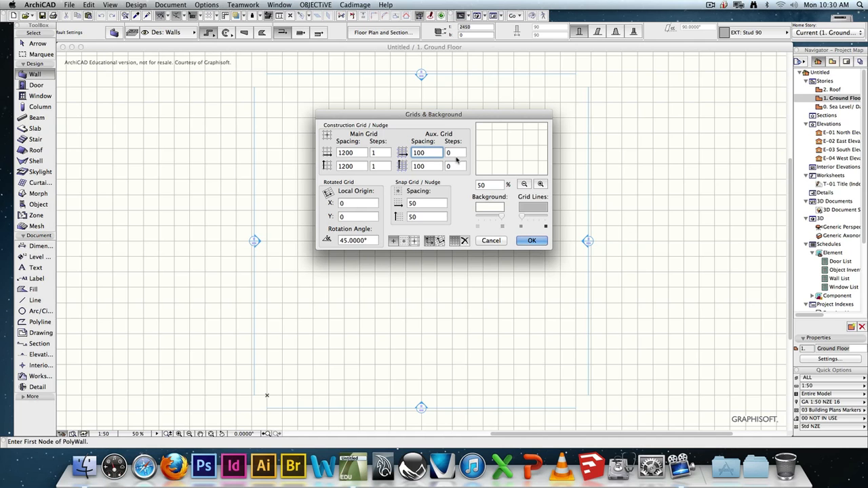
- Set the auxiliary grid steps to 1 in both directions, apply the settings and inspect the grid on the floor plan
{"action": "left_click", "coordinate": [457, 155]}
{"action": "type", "text": "1"}
{"action": "left_click", "coordinate": [458, 166]}
{"action": "type", "text": "1"}
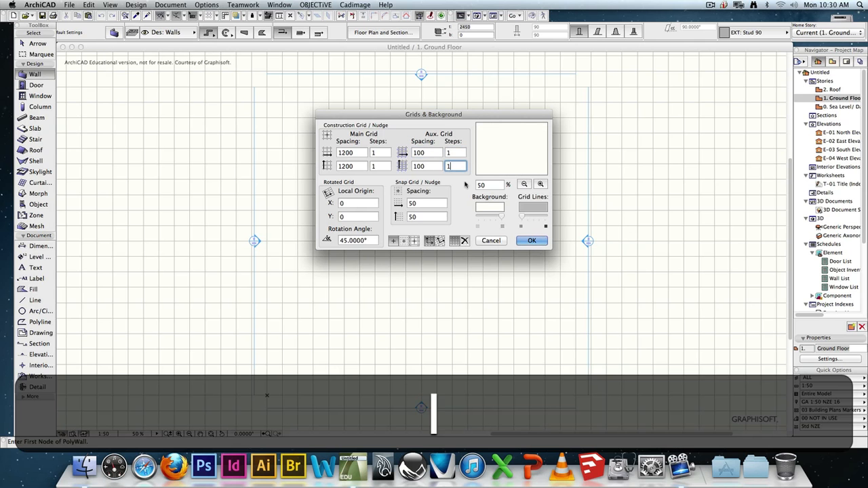
{"action": "left_click", "coordinate": [531, 241]}
{"action": "scroll", "coordinate": [387, 286], "scroll_direction": "down", "scroll_amount": 3}
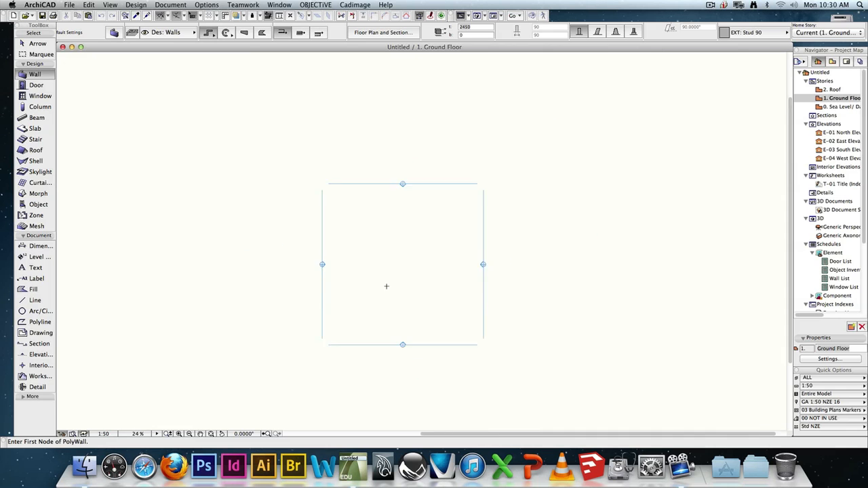
{"action": "scroll", "coordinate": [387, 286], "scroll_direction": "up", "scroll_amount": 8}
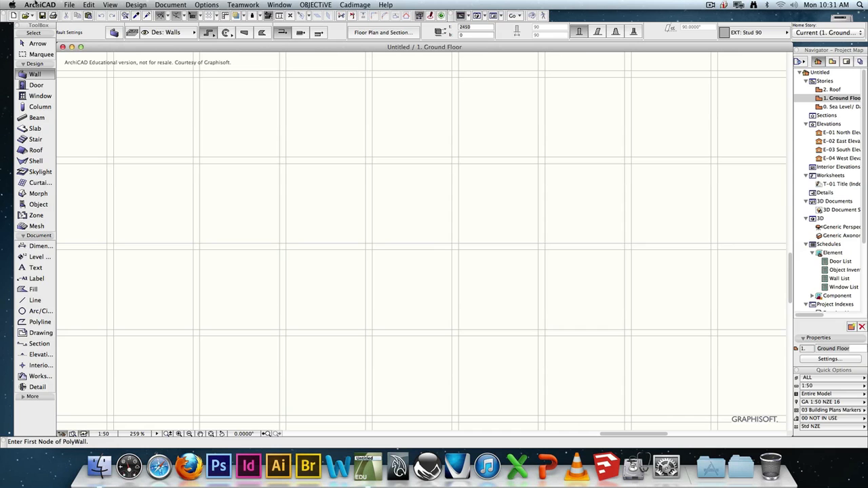
- Reopen the Grids & Background settings and set the main grid spacing to 600 in both directions
{"action": "left_click", "coordinate": [128, 5]}
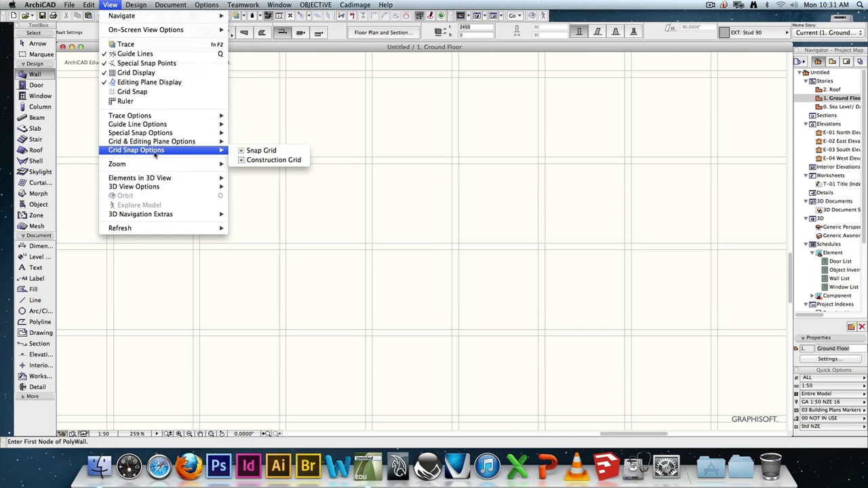
{"action": "mouse_move", "coordinate": [169, 143]}
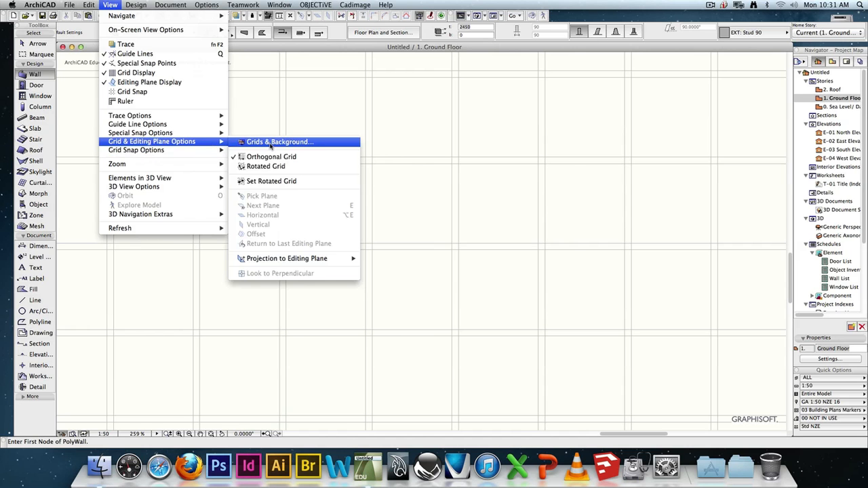
{"action": "left_click", "coordinate": [271, 143]}
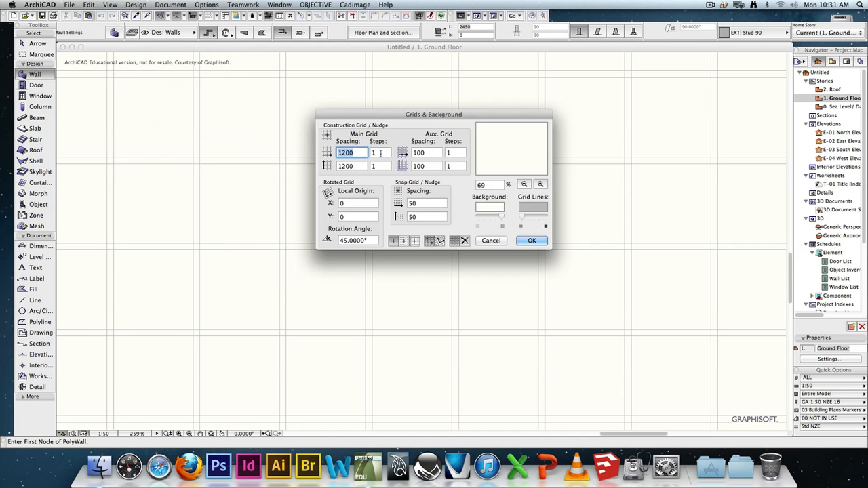
{"action": "left_click", "coordinate": [378, 153]}
{"action": "left_click_drag", "start_coordinate": [358, 153], "coordinate": [332, 164]}
{"action": "type", "text": "600"}
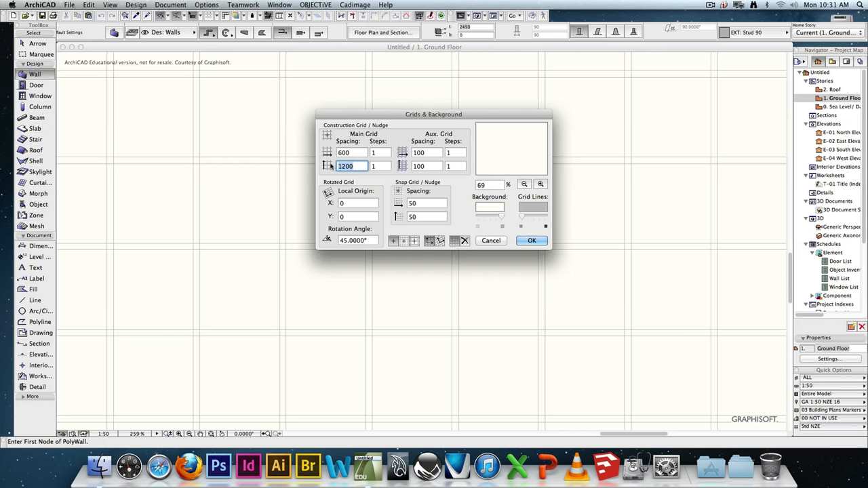
{"action": "type", "text": "600"}
- Set the main grid steps to 2 in both directions
{"action": "left_click", "coordinate": [381, 153]}
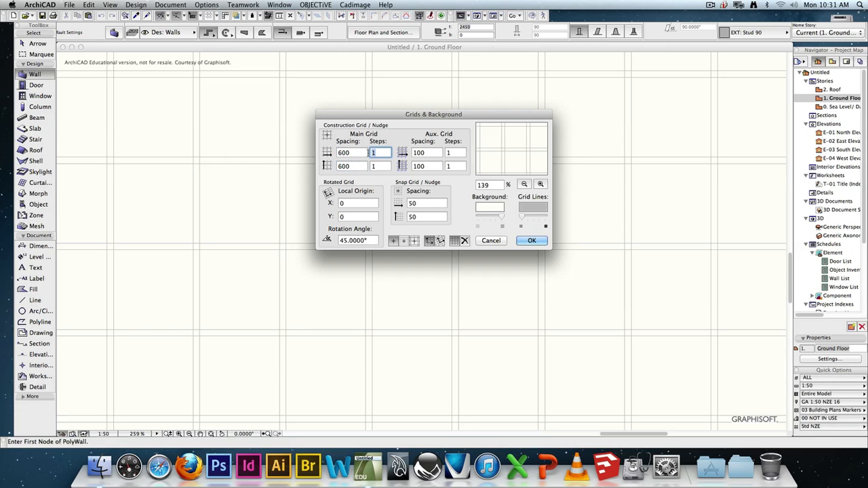
{"action": "type", "text": "2"}
{"action": "left_click_drag", "start_coordinate": [379, 167], "coordinate": [372, 166]}
{"action": "type", "text": "2"}
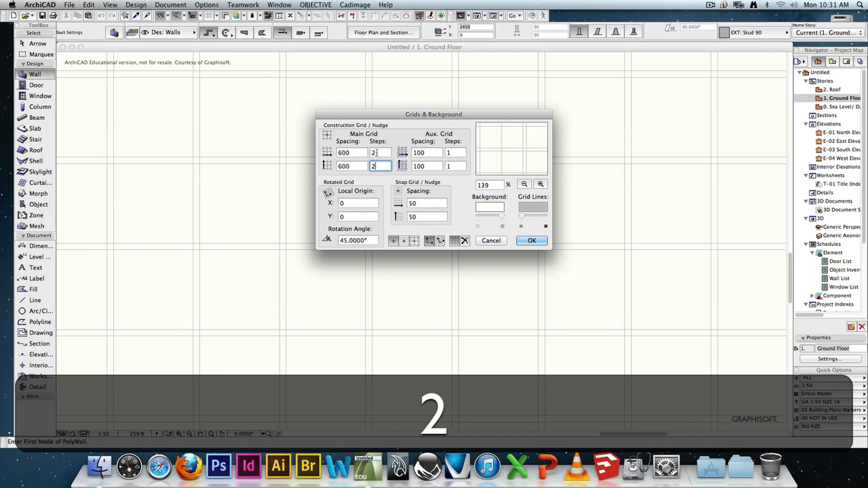
- Apply the main and auxiliary grid settings to the floor plan
{"action": "left_click", "coordinate": [379, 152]}
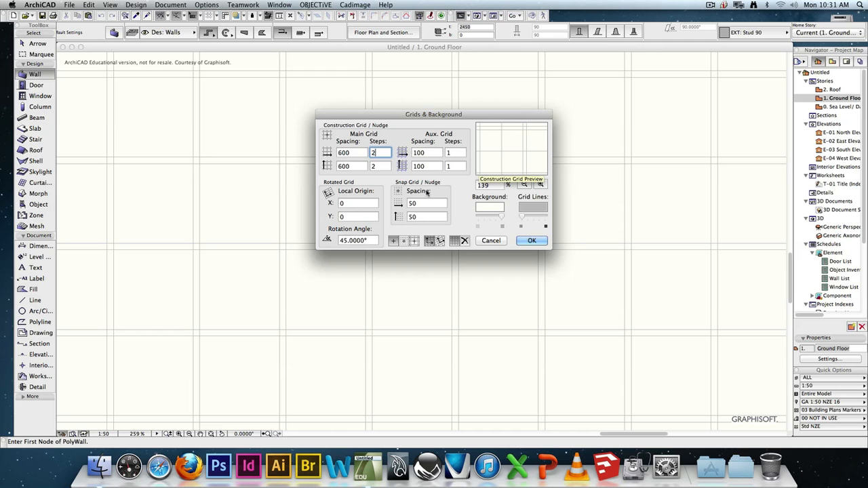
{"action": "left_click", "coordinate": [530, 240]}
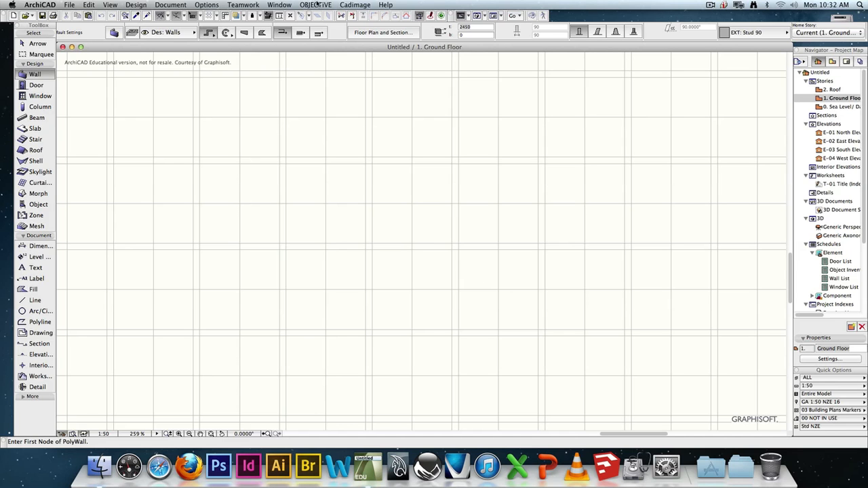
{"action": "left_click", "coordinate": [111, 5]}
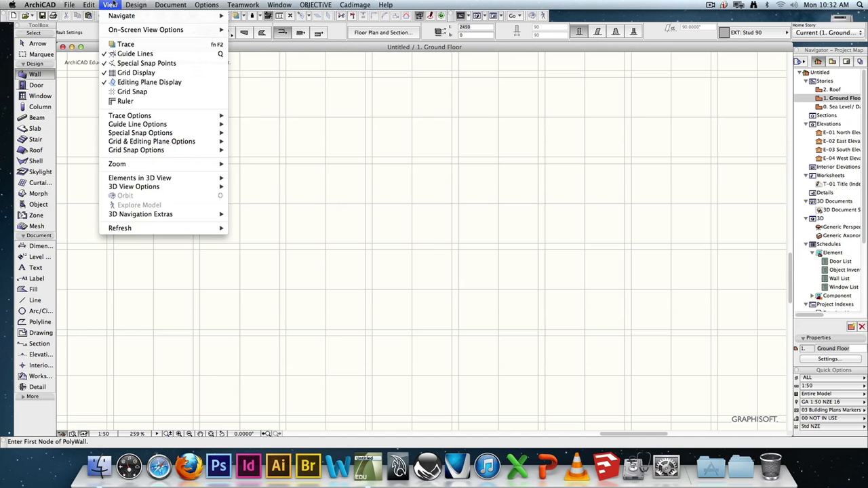
{"action": "left_click", "coordinate": [135, 5]}
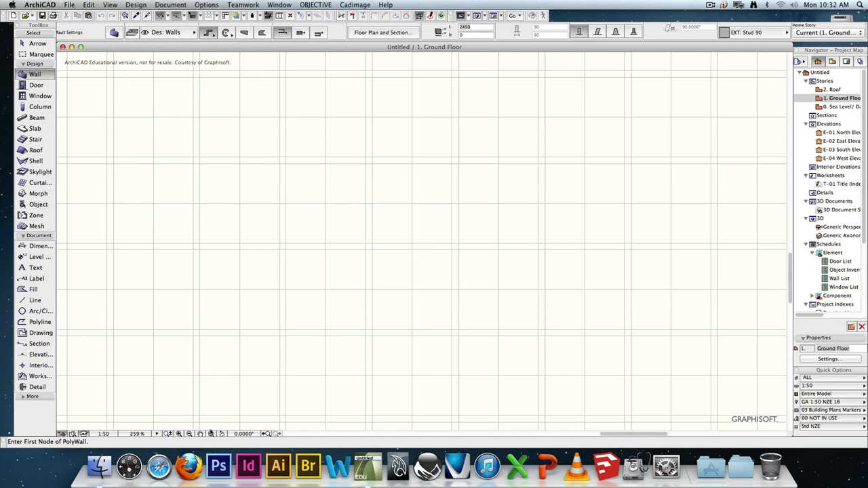
- Fit the floor plan in the window and examine how the construction grid displays at different zoom levels
{"action": "left_click", "coordinate": [210, 434]}
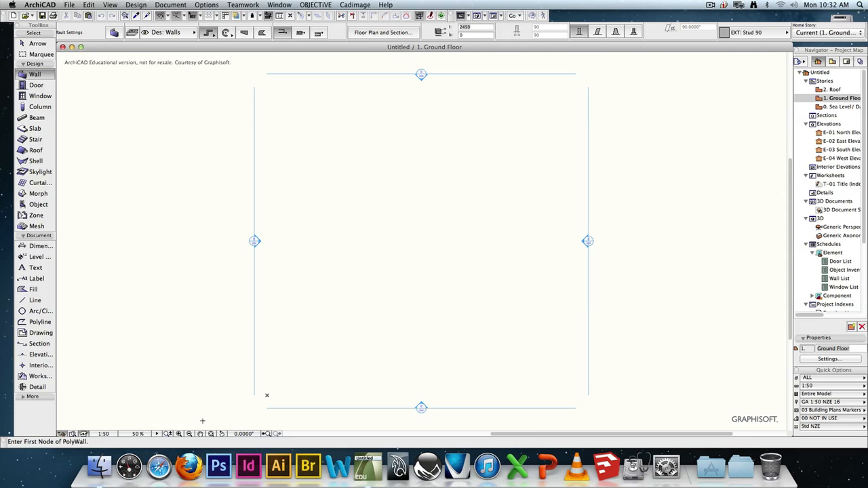
{"action": "scroll", "coordinate": [346, 301], "scroll_direction": "down", "scroll_amount": 3}
{"action": "scroll", "coordinate": [346, 300], "scroll_direction": "up", "scroll_amount": 10}
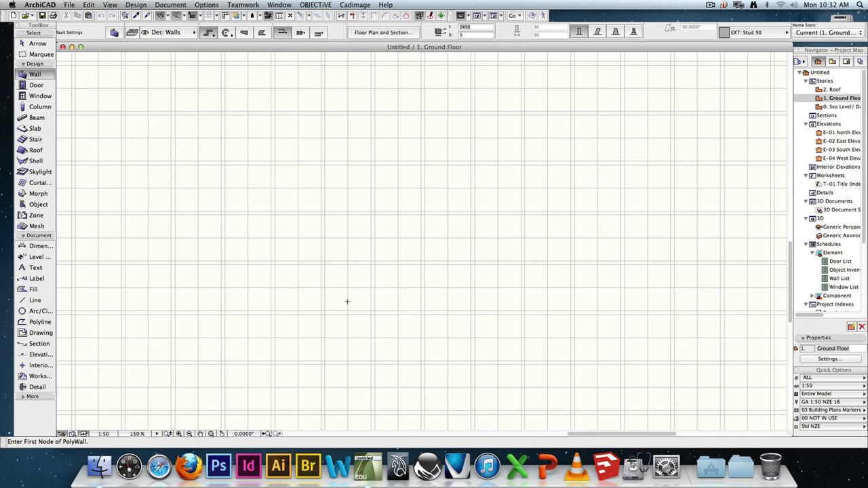
{"action": "scroll", "coordinate": [348, 302], "scroll_direction": "down", "scroll_amount": 12}
{"action": "scroll", "coordinate": [352, 306], "scroll_direction": "up", "scroll_amount": 6}
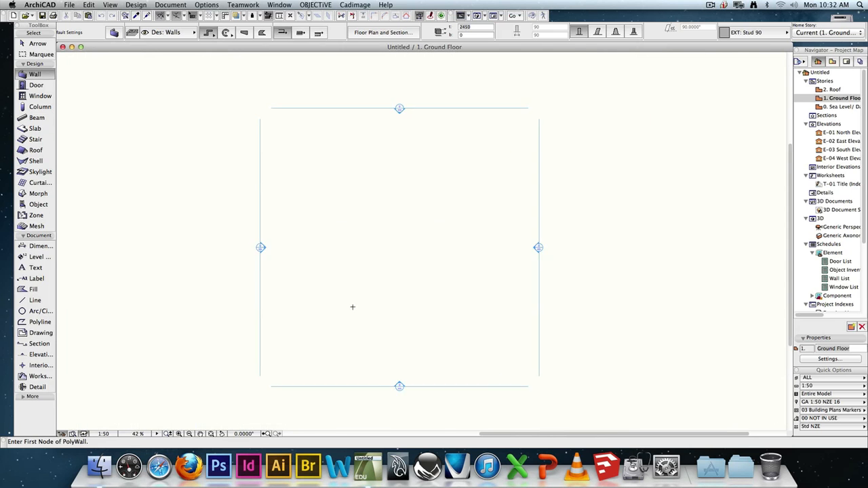
{"action": "scroll", "coordinate": [353, 306], "scroll_direction": "down", "scroll_amount": 3}
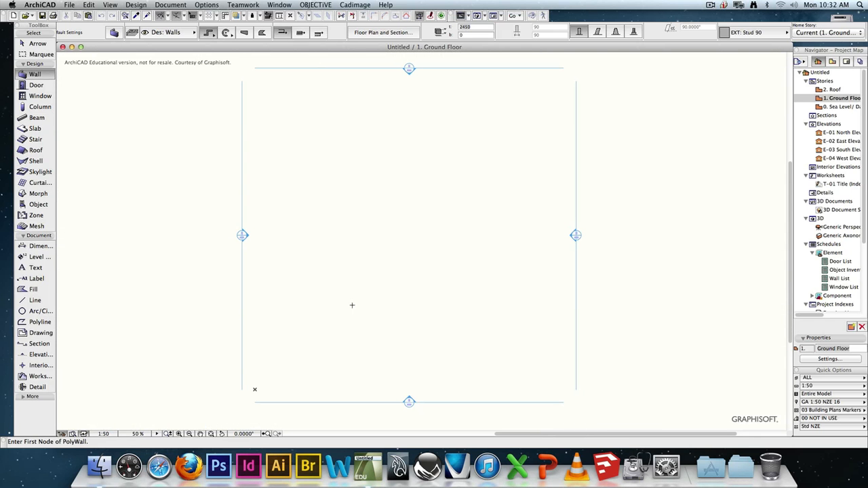
- Reopen the Grids & Background settings and set the main grid spacing to 2000 in both directions
{"action": "left_click", "coordinate": [136, 5]}
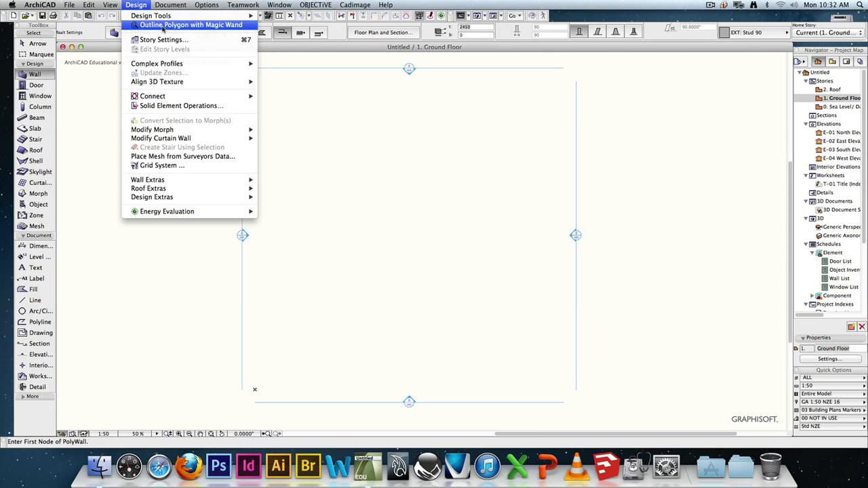
{"action": "mouse_move", "coordinate": [110, 5]}
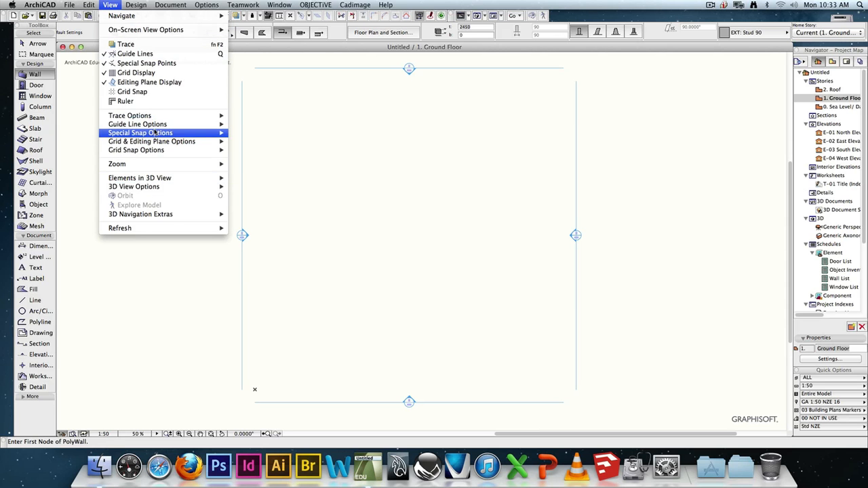
{"action": "mouse_move", "coordinate": [160, 141]}
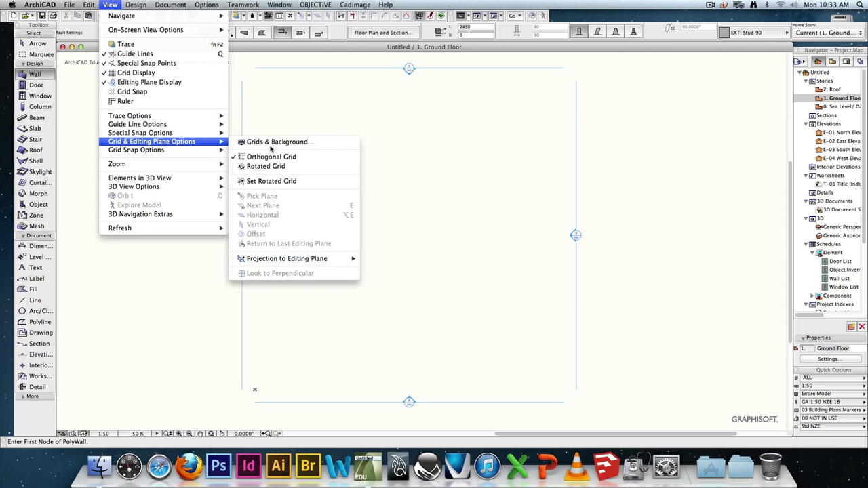
{"action": "left_click", "coordinate": [271, 143]}
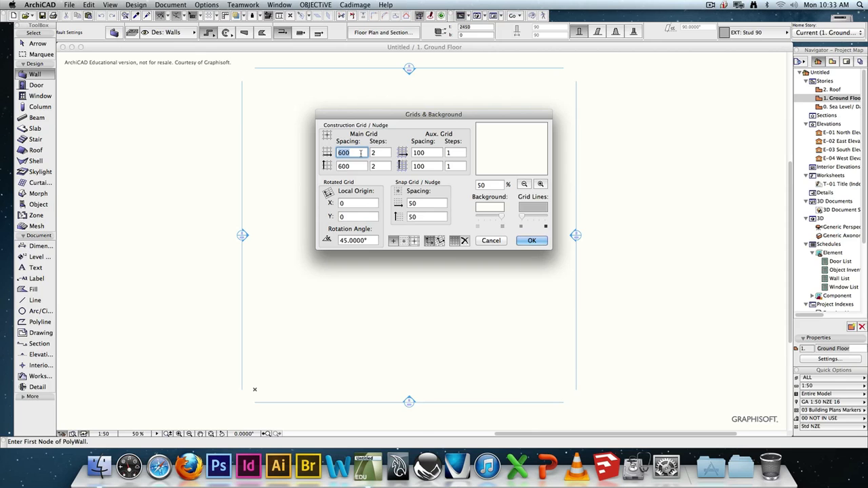
{"action": "type", "text": "2000"}
{"action": "key", "text": "Tab"}
{"action": "type", "text": "2"}
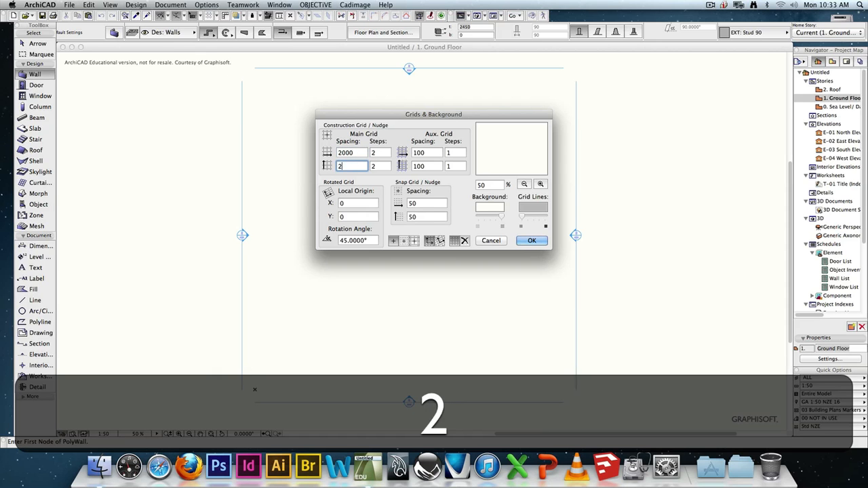
{"action": "type", "text": "000"}
- Set the main grid steps to 1 and the auxiliary grid steps to 0 in both directions
{"action": "key", "text": "Tab"}
{"action": "type", "text": "1"}
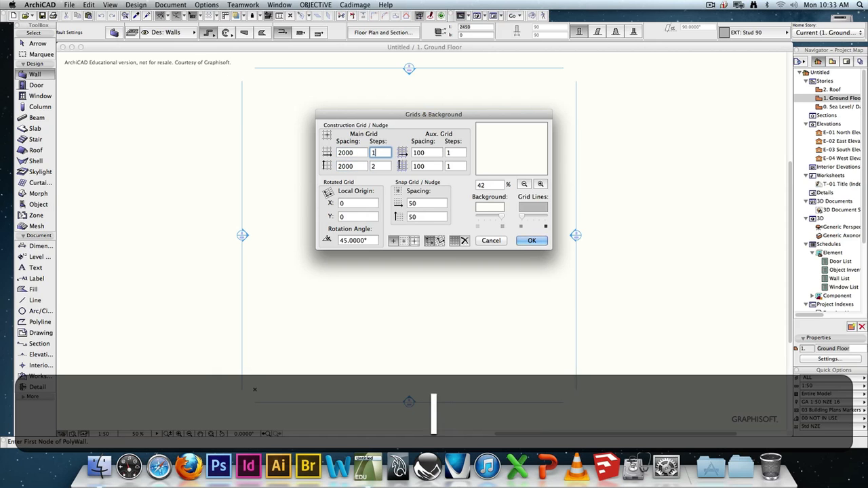
{"action": "key", "text": "Tab"}
{"action": "type", "text": "1"}
{"action": "key", "text": "Tab"}
{"action": "key", "text": "Tab"}
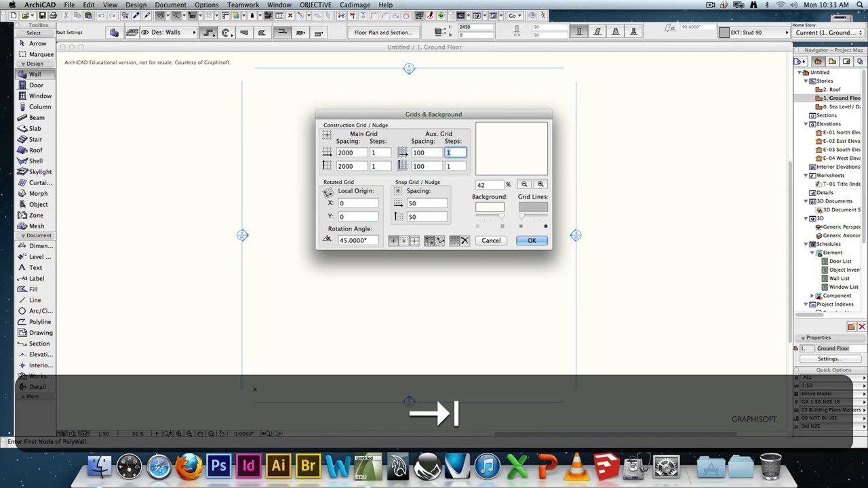
{"action": "type", "text": "0"}
{"action": "key", "text": "Tab"}
{"action": "type", "text": "0"}
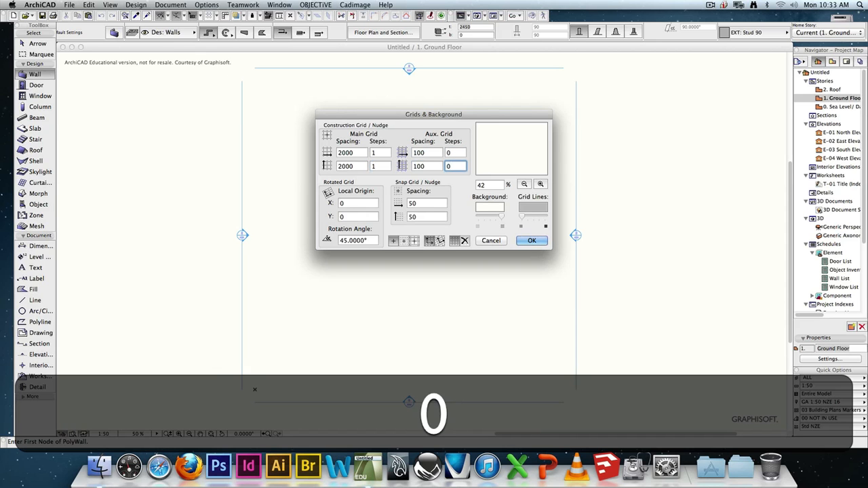
- Review the rotated grid's origin and angle fields, apply the grid settings and inspect the new grid on the floor plan
{"action": "left_click", "coordinate": [357, 202]}
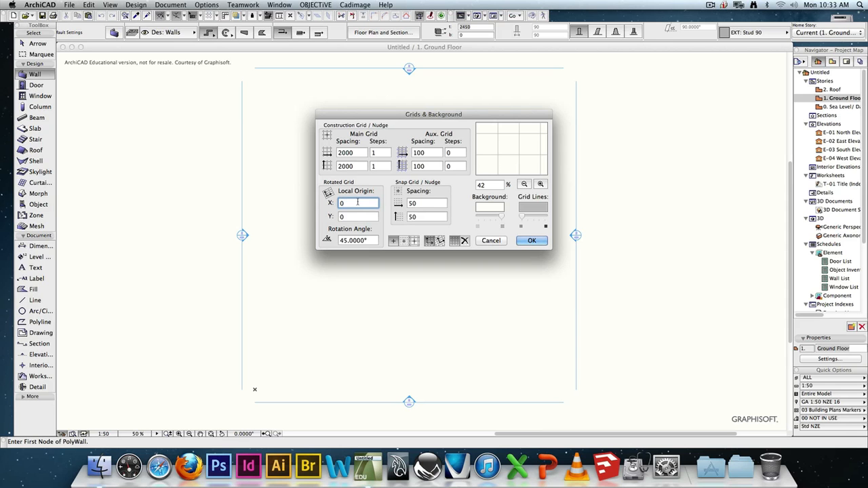
{"action": "left_click", "coordinate": [370, 240]}
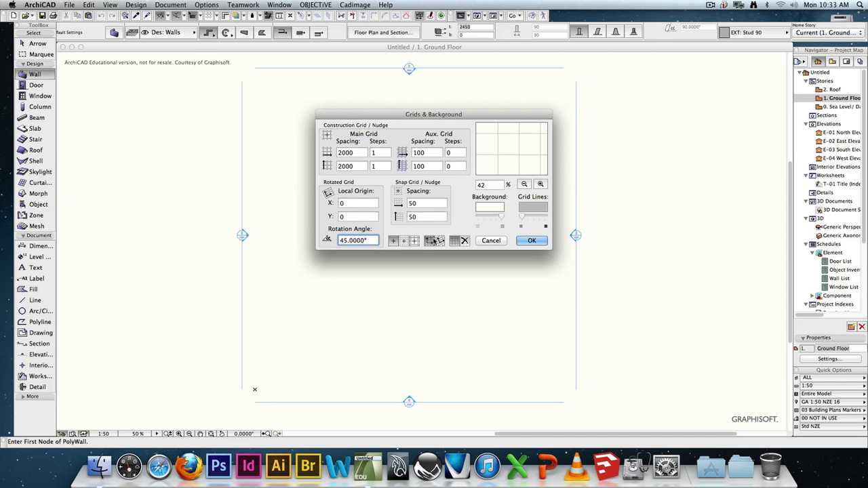
{"action": "left_click", "coordinate": [532, 241]}
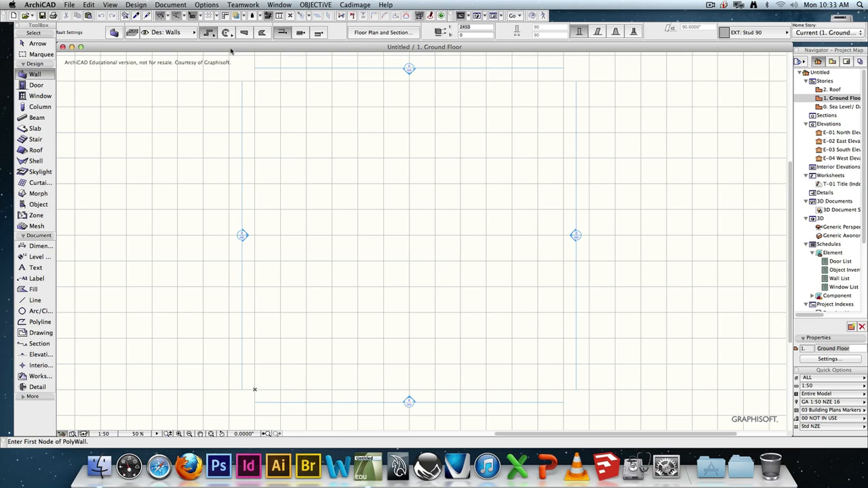
{"action": "left_click_drag", "start_coordinate": [232, 48], "coordinate": [231, 49]}
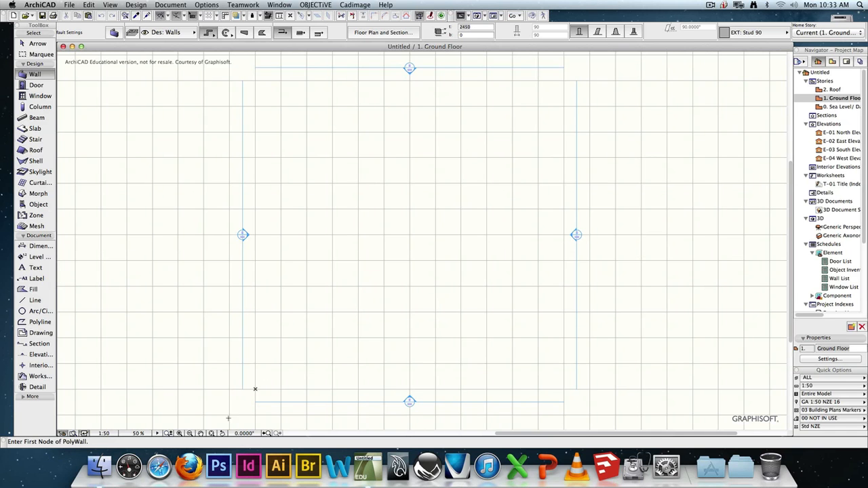
{"action": "scroll", "coordinate": [273, 411], "scroll_direction": "down", "scroll_amount": 3}
{"action": "scroll", "coordinate": [273, 411], "scroll_direction": "up", "scroll_amount": 2}
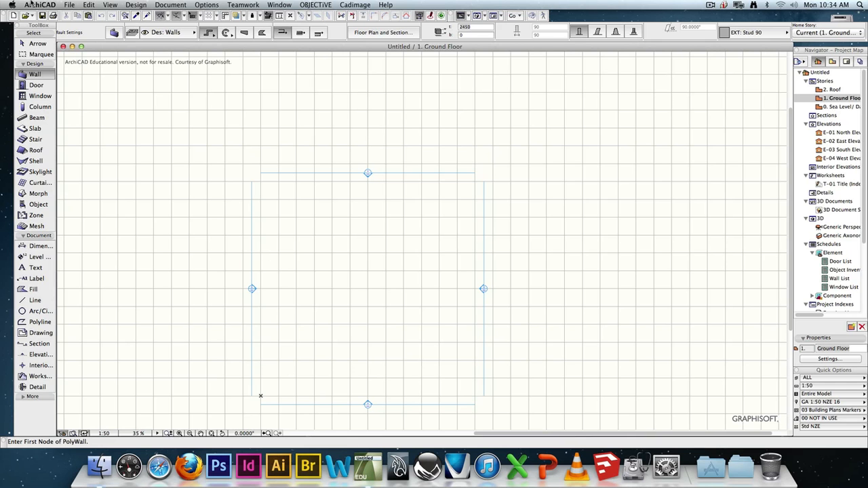
- Show the Coordinates and Control Box palettes
{"action": "left_click", "coordinate": [68, 5]}
{"action": "left_click", "coordinate": [76, 4]}
{"action": "left_click", "coordinate": [279, 5]}
{"action": "mouse_move", "coordinate": [295, 51]}
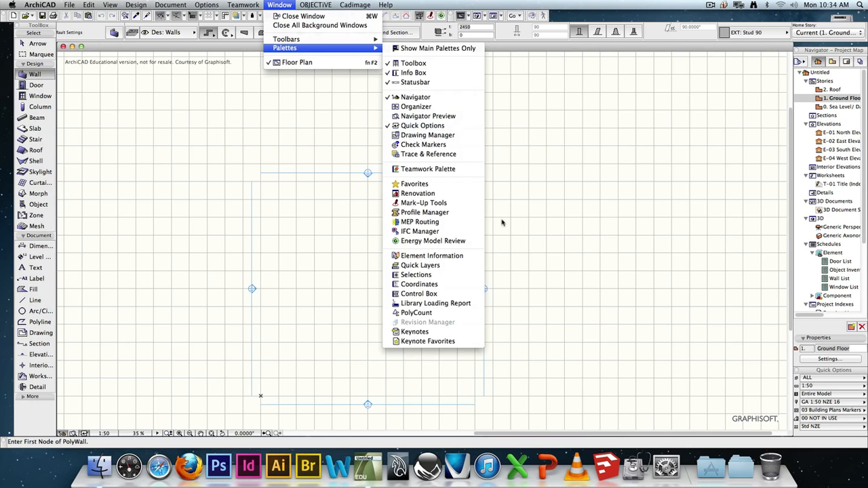
{"action": "left_click", "coordinate": [415, 284]}
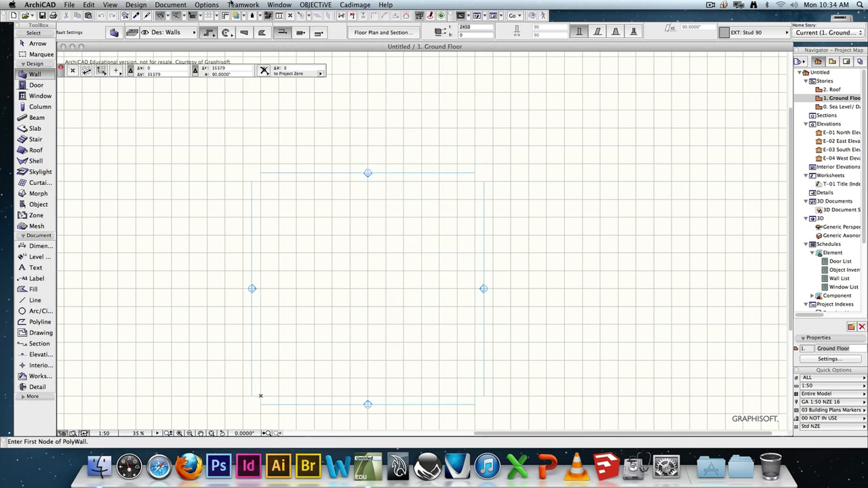
{"action": "left_click", "coordinate": [273, 4]}
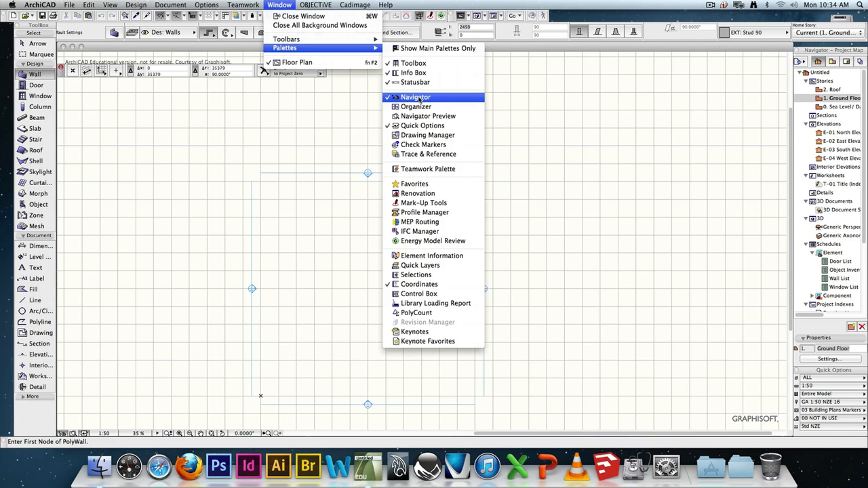
{"action": "left_click", "coordinate": [425, 297]}
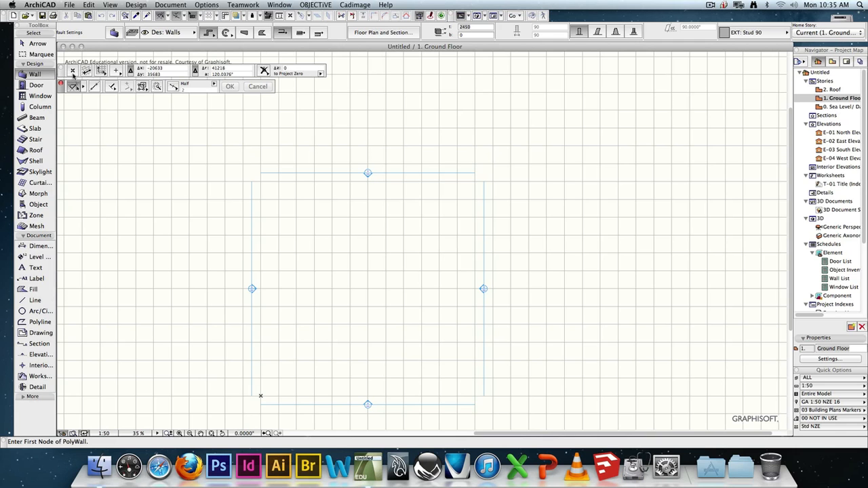
- Relocate the user origin from project zero to a point inside the elevation markers, near the west elevation marker
{"action": "left_click", "coordinate": [72, 72]}
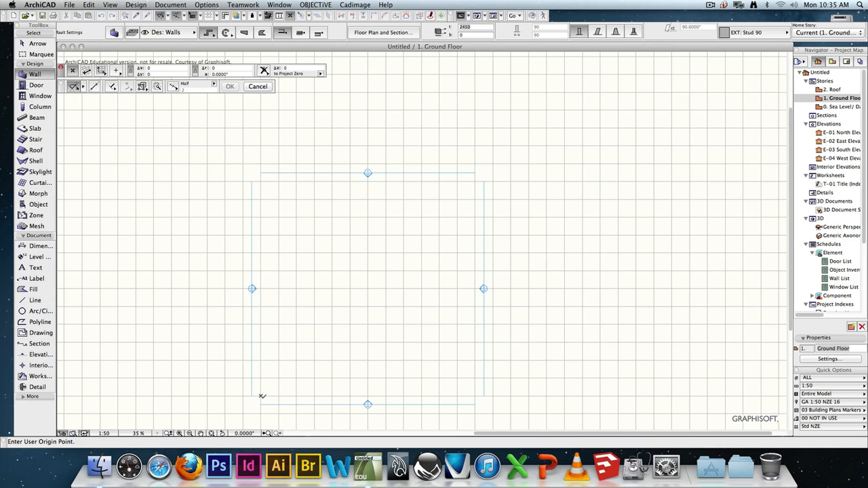
{"action": "left_click", "coordinate": [262, 396]}
{"action": "left_click", "coordinate": [302, 291]}
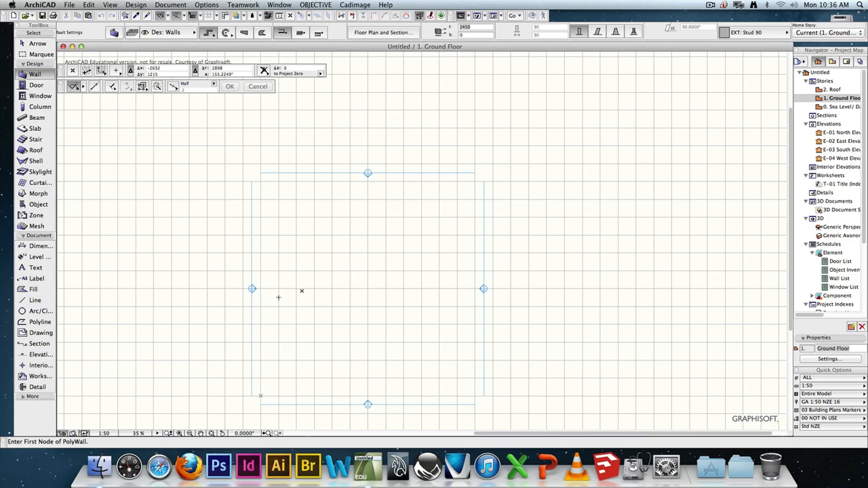
- Switch to the rotated grid and reorient it with a reference vector drawn diagonally upward from the user origin
{"action": "left_click", "coordinate": [101, 71]}
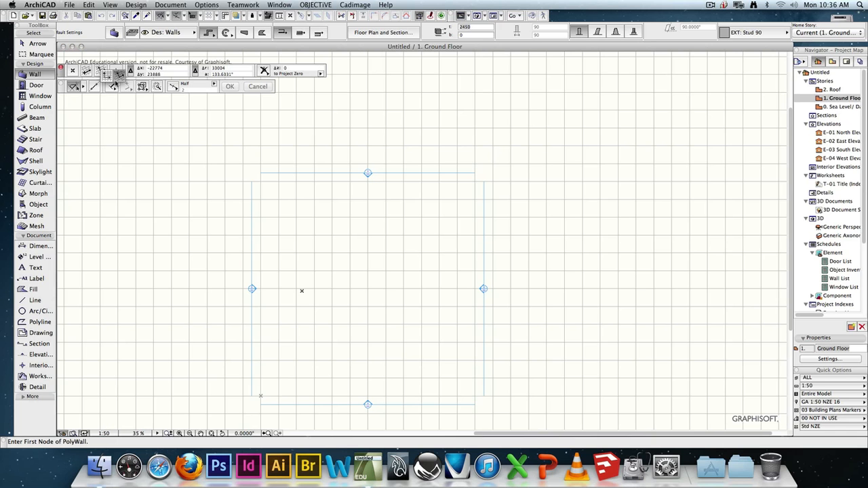
{"action": "left_click", "coordinate": [121, 78]}
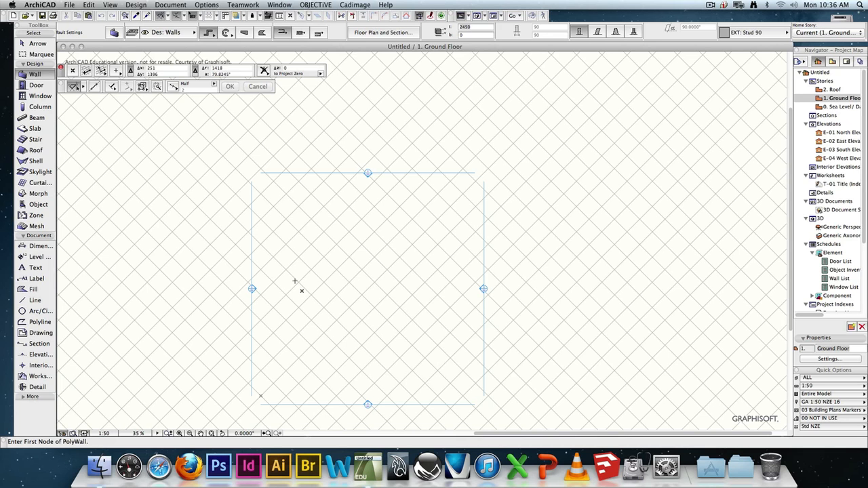
{"action": "left_click", "coordinate": [89, 72]}
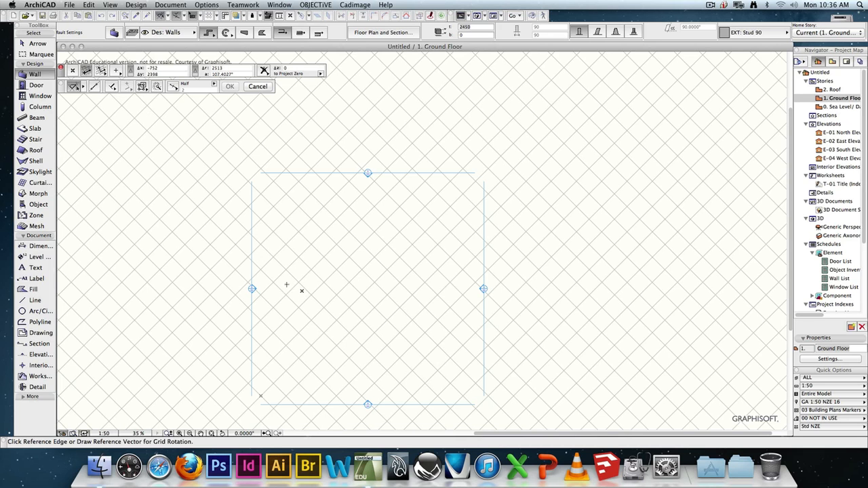
{"action": "left_click", "coordinate": [301, 291]}
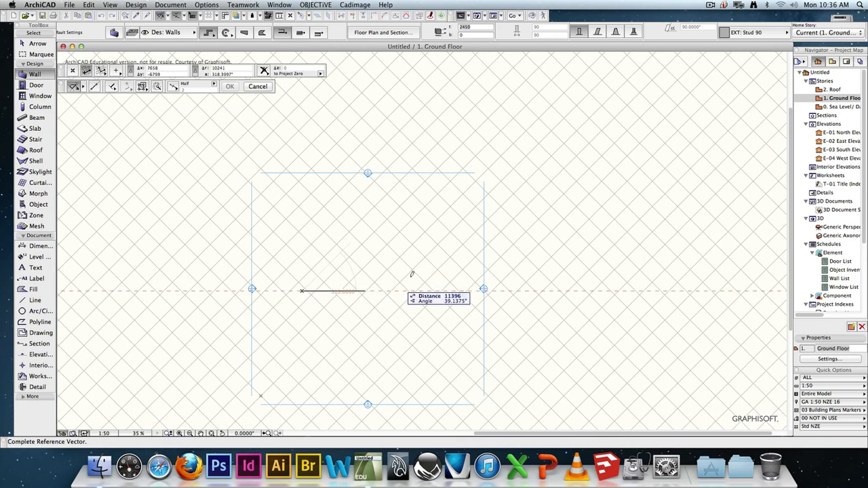
{"action": "left_click", "coordinate": [398, 219]}
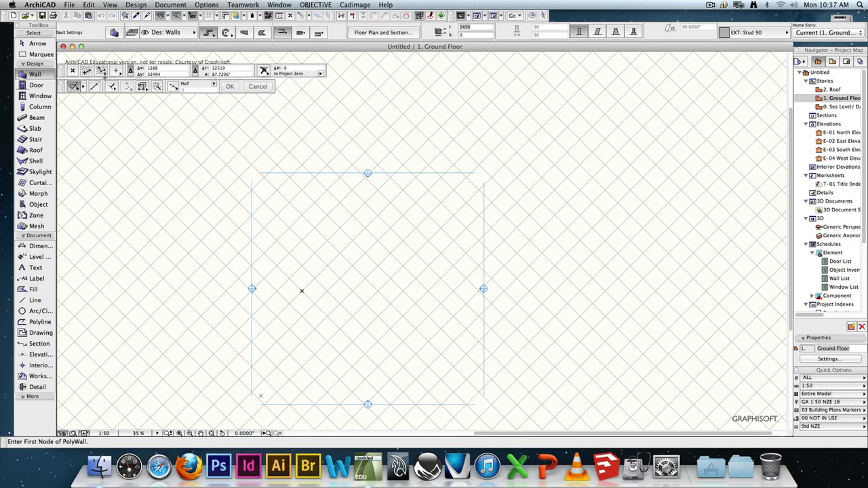
- Toggle between the orthogonal and rotated construction grids, ending on the orthogonal grid
{"action": "left_click", "coordinate": [101, 72]}
{"action": "left_click", "coordinate": [108, 78]}
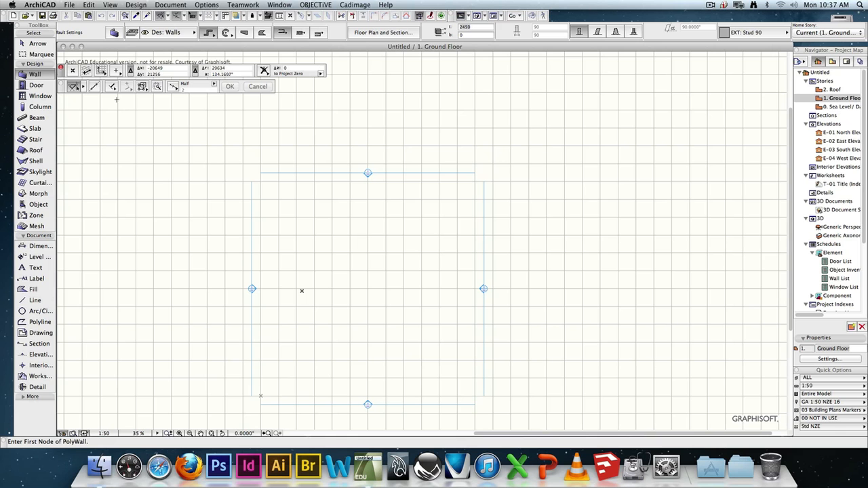
{"action": "left_click", "coordinate": [116, 71]}
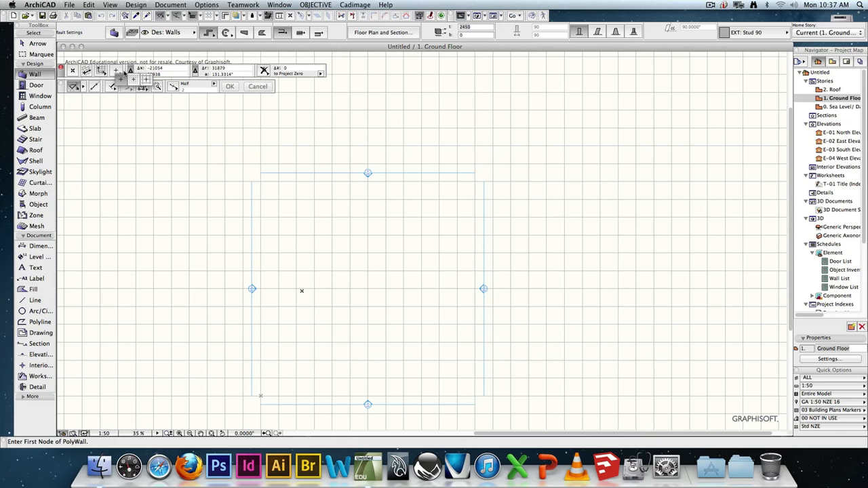
{"action": "left_click", "coordinate": [116, 75]}
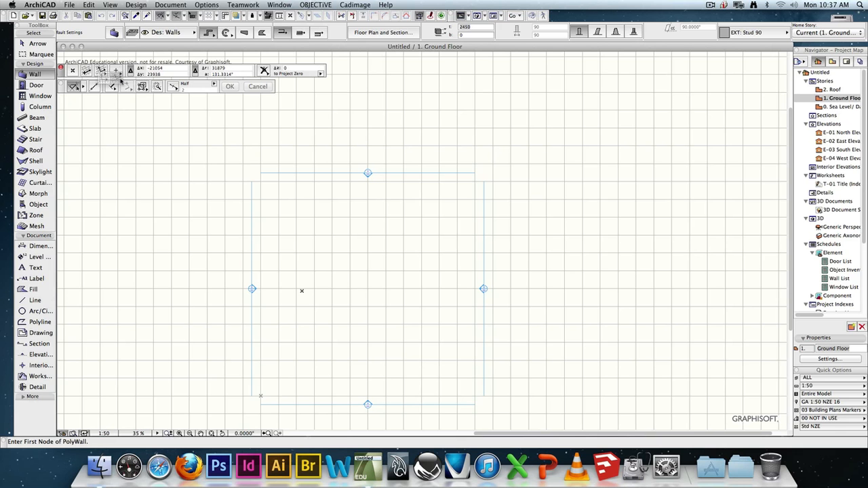
{"action": "left_click", "coordinate": [102, 71]}
{"action": "left_click", "coordinate": [104, 73]}
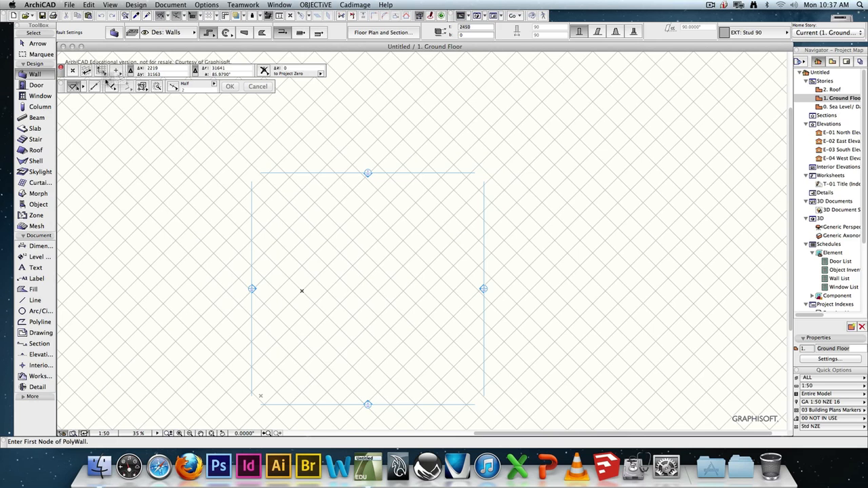
{"action": "left_click", "coordinate": [104, 72]}
{"action": "left_click", "coordinate": [108, 76]}
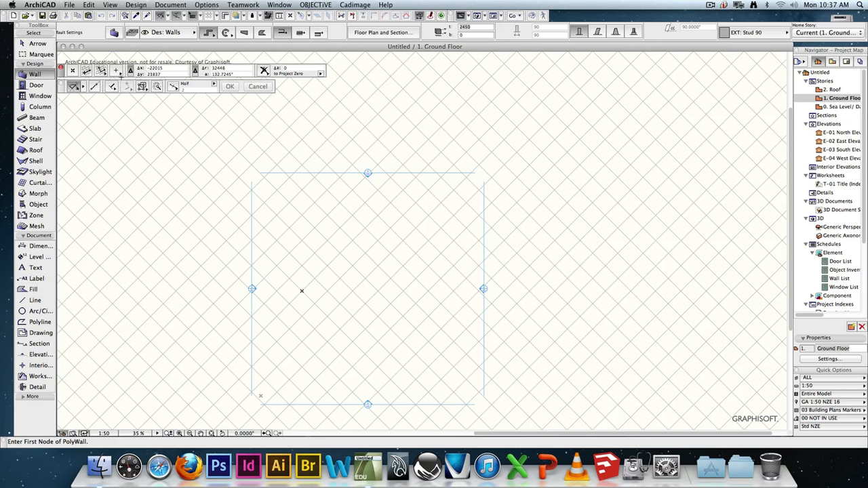
{"action": "left_click", "coordinate": [107, 76]}
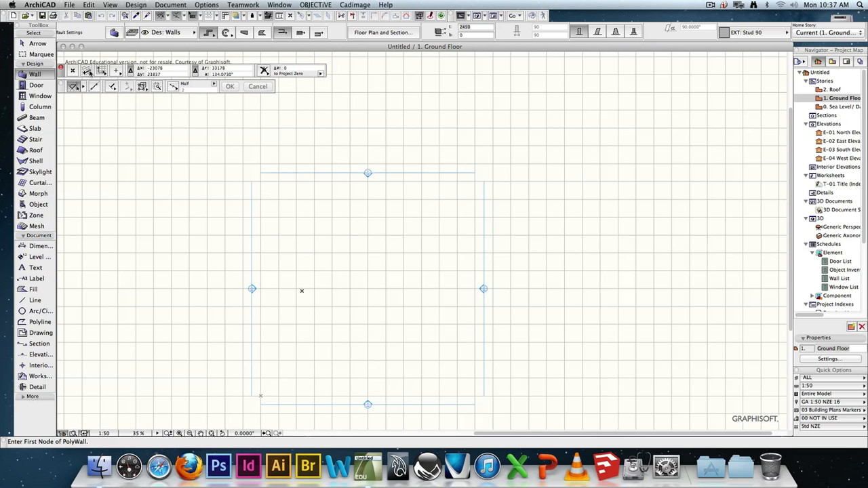
- Reorient the rotated grid to about 347° with a reference vector sloping slightly downward between the elevation markers
{"action": "left_click", "coordinate": [87, 71]}
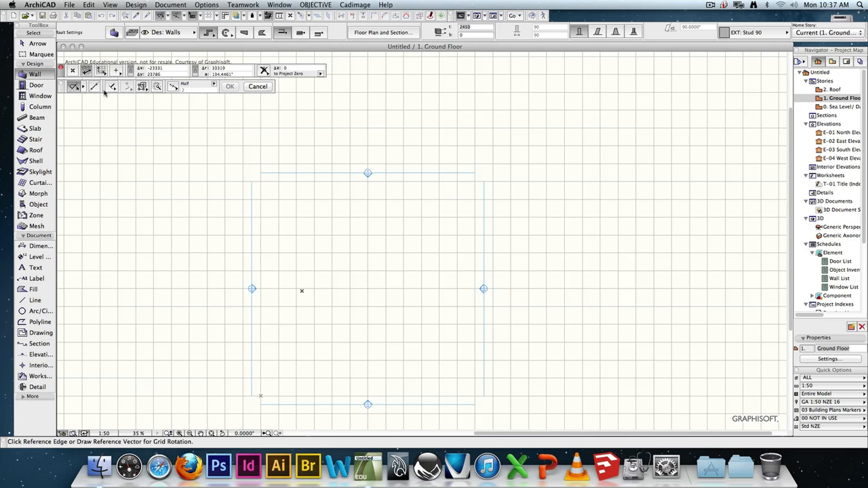
{"action": "left_click", "coordinate": [401, 320]}
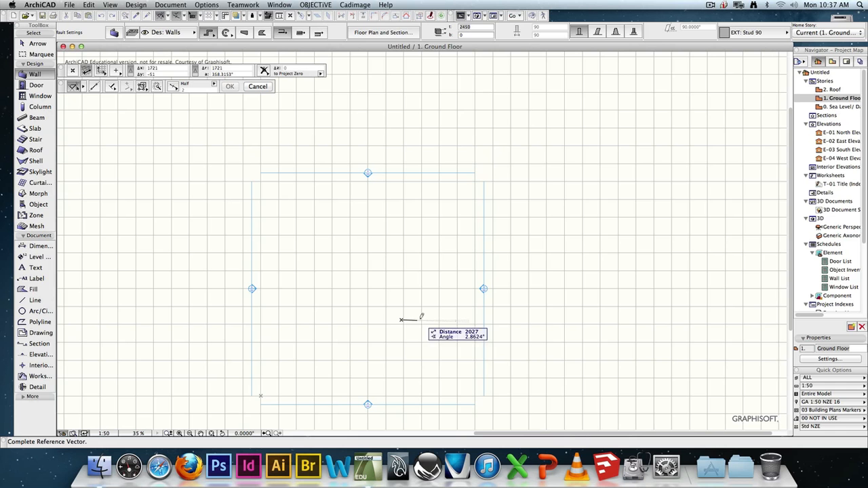
{"action": "left_click", "coordinate": [479, 333]}
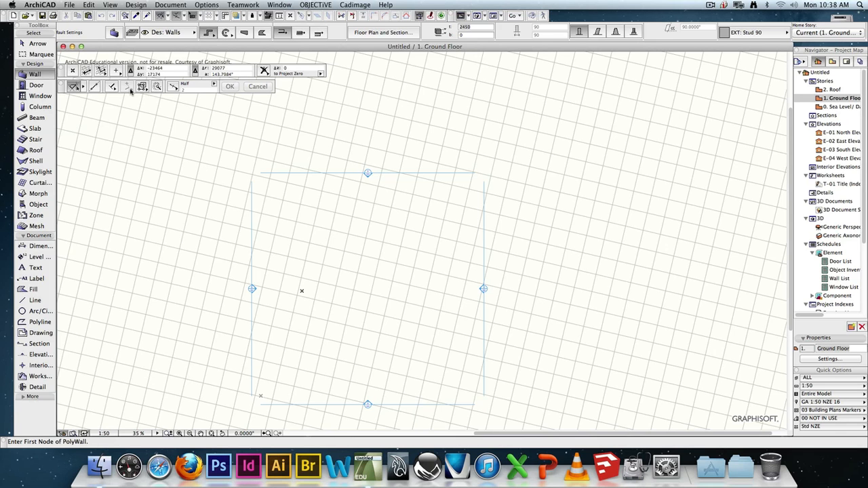
- Move the user origin back onto project zero and switch to the orthogonal grid
{"action": "left_click", "coordinate": [73, 71]}
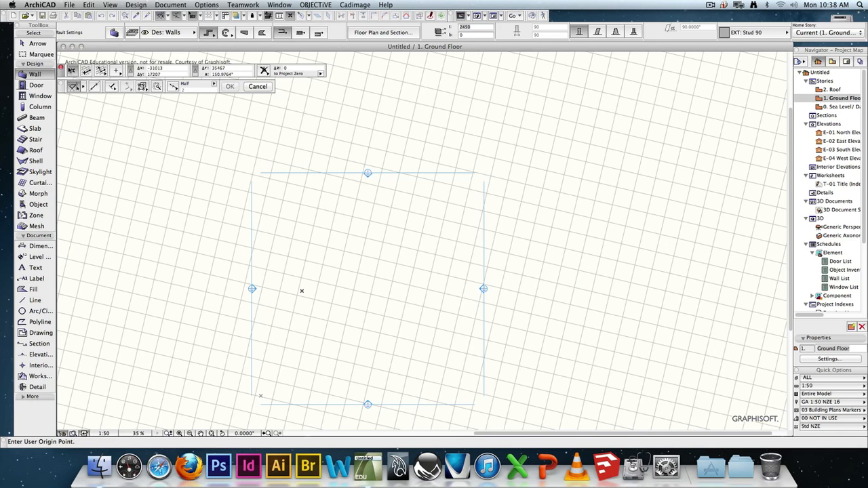
{"action": "left_click", "coordinate": [262, 395]}
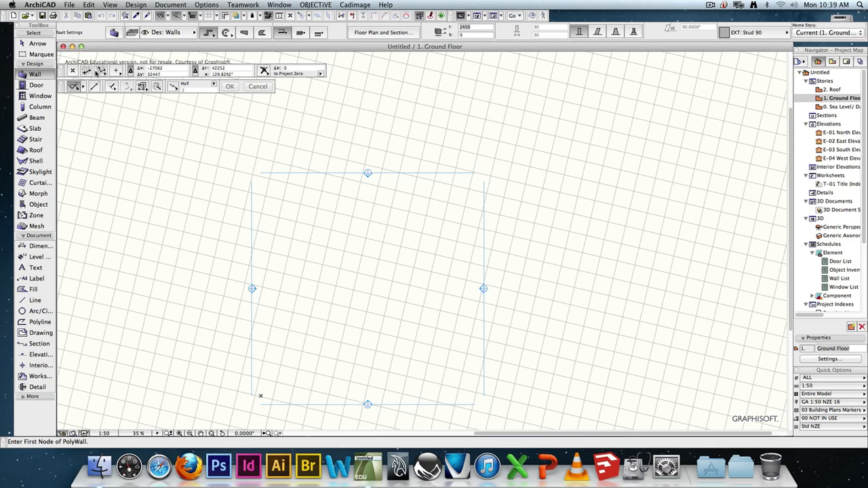
{"action": "left_click", "coordinate": [99, 73]}
{"action": "left_click", "coordinate": [104, 79]}
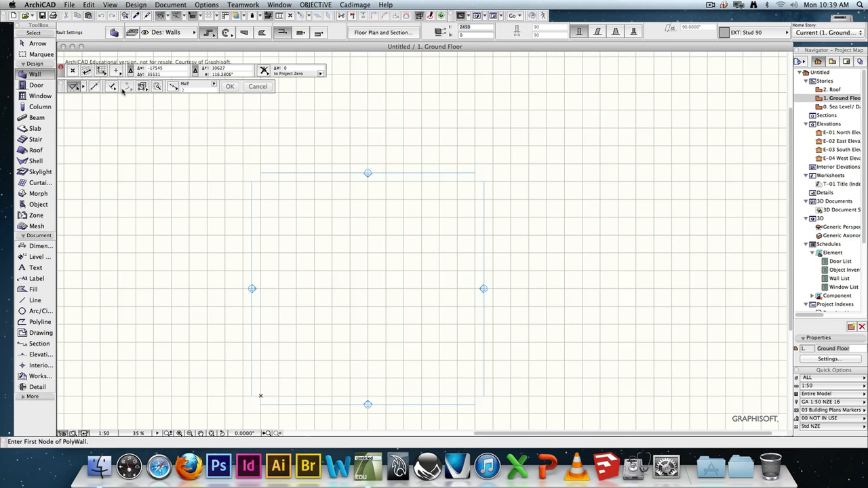
- Set cursor snapping to the construction grid
{"action": "left_click", "coordinate": [117, 70]}
{"action": "left_click", "coordinate": [119, 73]}
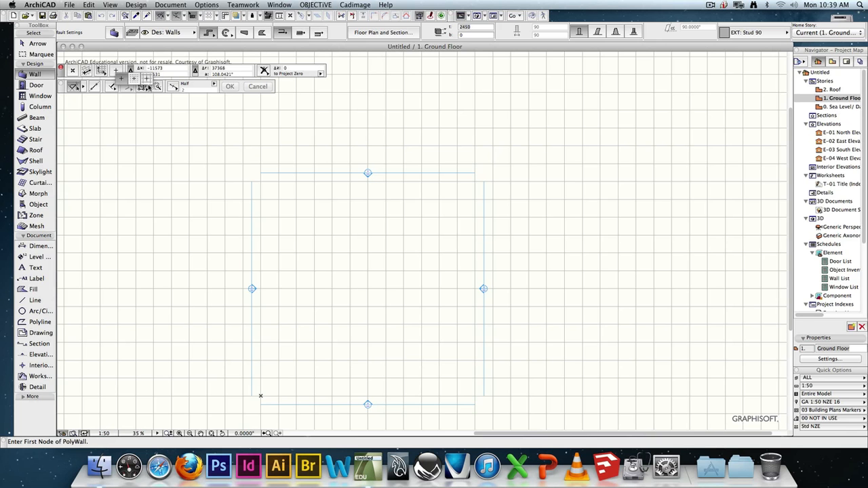
{"action": "left_click", "coordinate": [149, 81]}
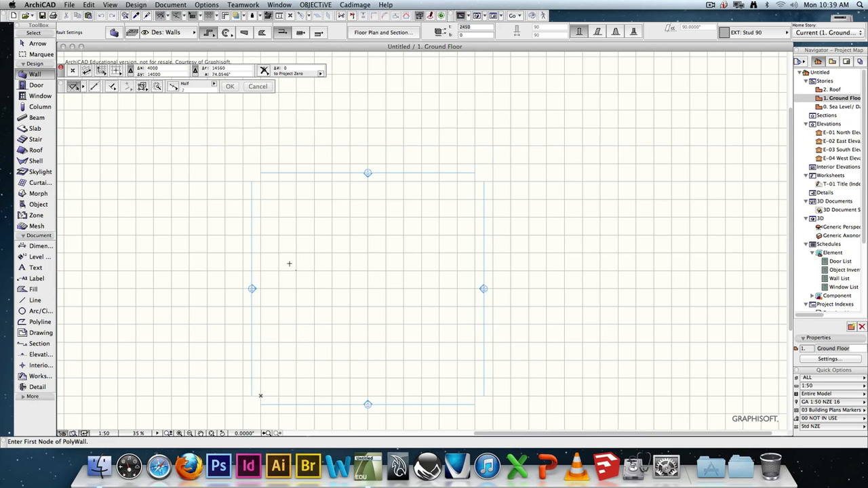
- Draw a closed six-sided polywall through construction grid intersections, about 8000 wide and 6000 high, northeast of the west elevation marker
{"action": "scroll", "coordinate": [298, 275], "scroll_direction": "up", "scroll_amount": 5}
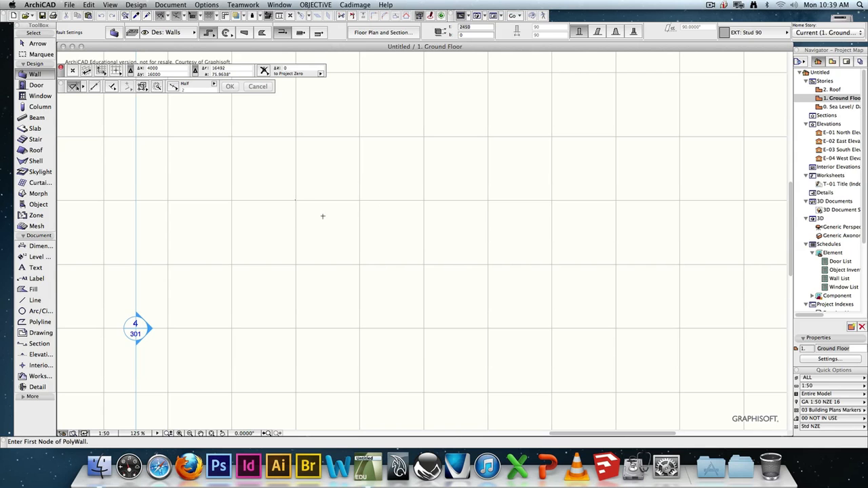
{"action": "left_click", "coordinate": [296, 201]}
{"action": "left_click", "coordinate": [488, 264]}
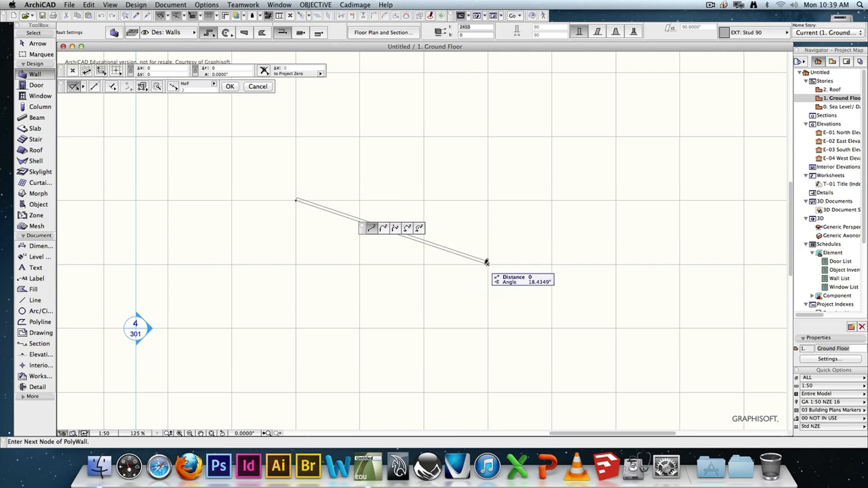
{"action": "left_click", "coordinate": [551, 201]}
{"action": "left_click", "coordinate": [547, 136]}
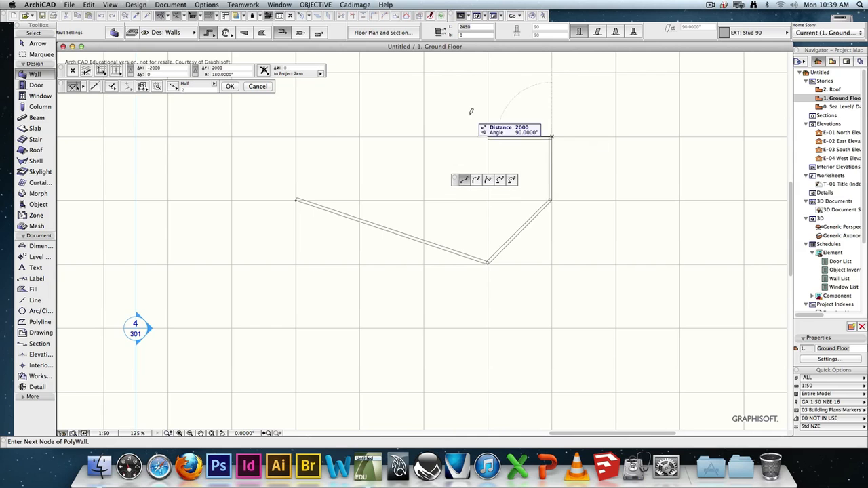
{"action": "scroll", "coordinate": [469, 87], "scroll_direction": "down", "scroll_amount": 2}
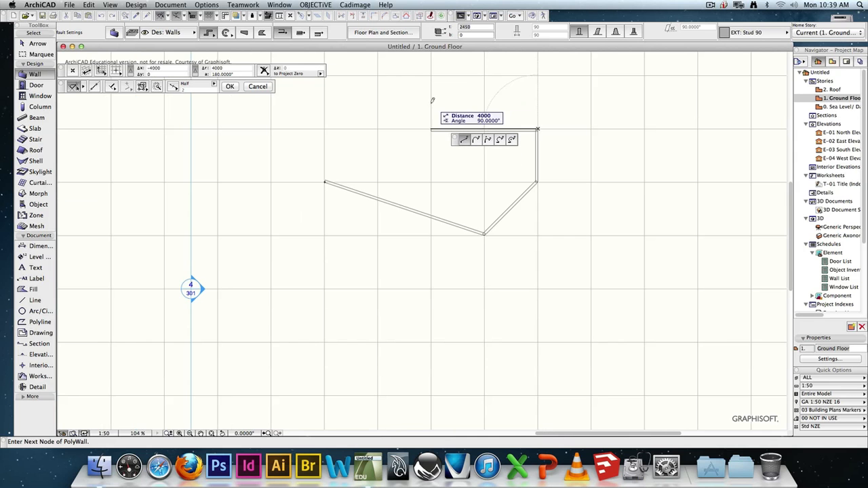
{"action": "left_click", "coordinate": [484, 76]}
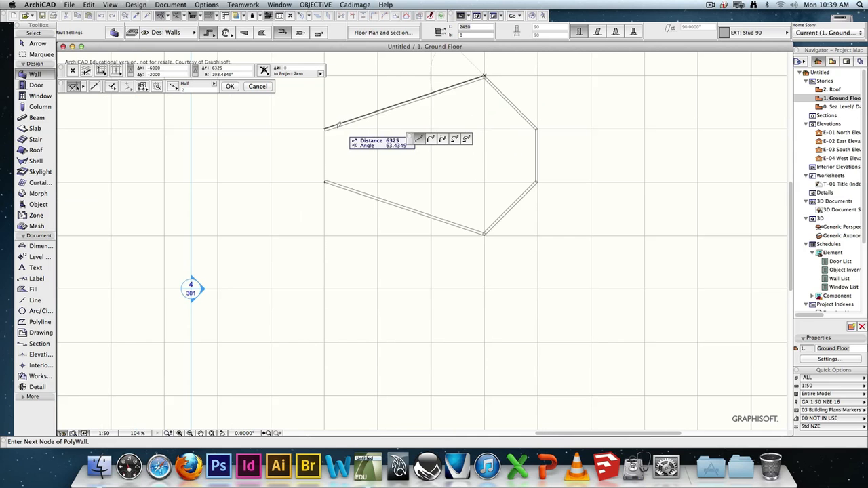
{"action": "left_click", "coordinate": [324, 129]}
{"action": "left_click", "coordinate": [325, 182]}
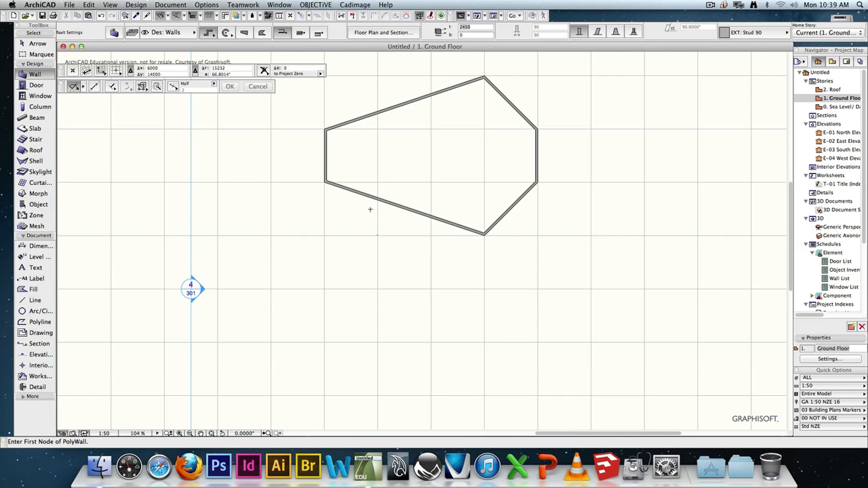
- Switch cursor snapping from the construction grid to the finer snap grid
{"action": "left_click", "coordinate": [116, 71]}
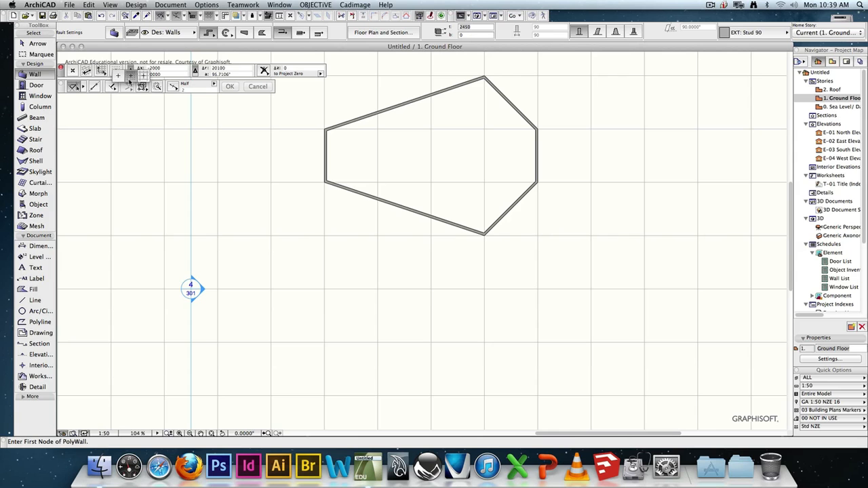
{"action": "left_click", "coordinate": [129, 77]}
- Try a short horizontal polywall segment in one grid cell, placed at snap grid points
{"action": "scroll", "coordinate": [342, 267], "scroll_direction": "up", "scroll_amount": 10}
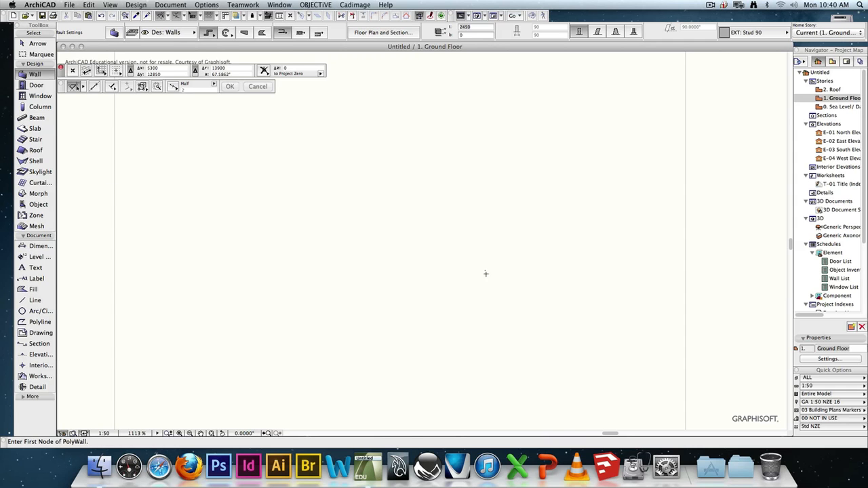
{"action": "left_click", "coordinate": [314, 242]}
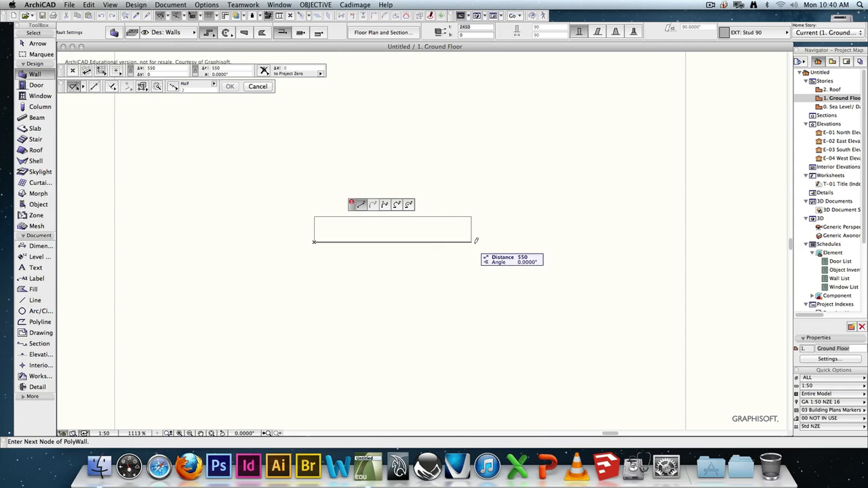
{"action": "left_click", "coordinate": [514, 242]}
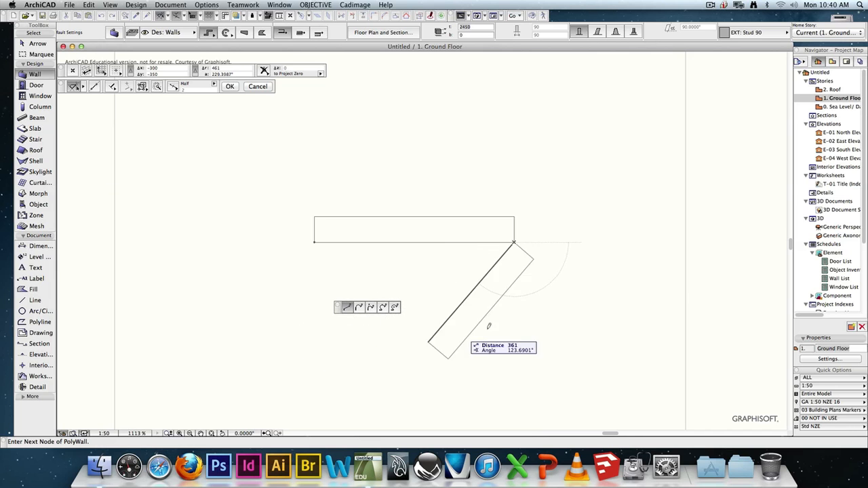
{"action": "key", "text": "Escape"}
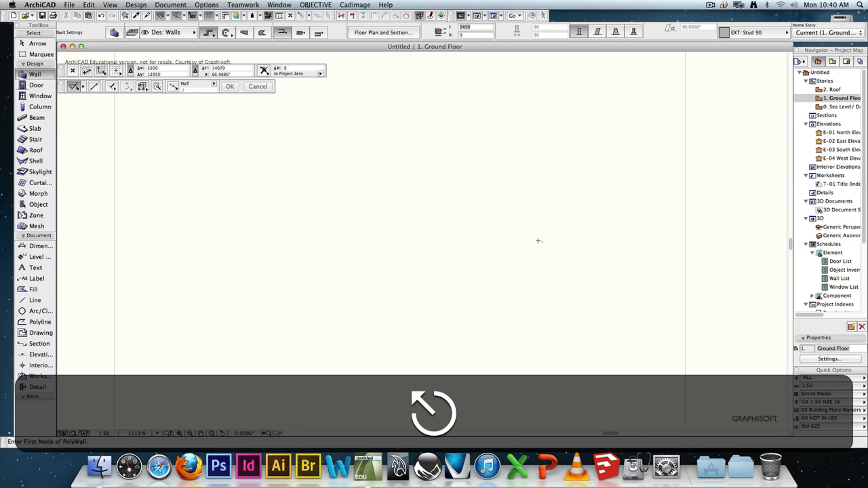
{"action": "scroll", "coordinate": [583, 291], "scroll_direction": "down", "scroll_amount": 10}
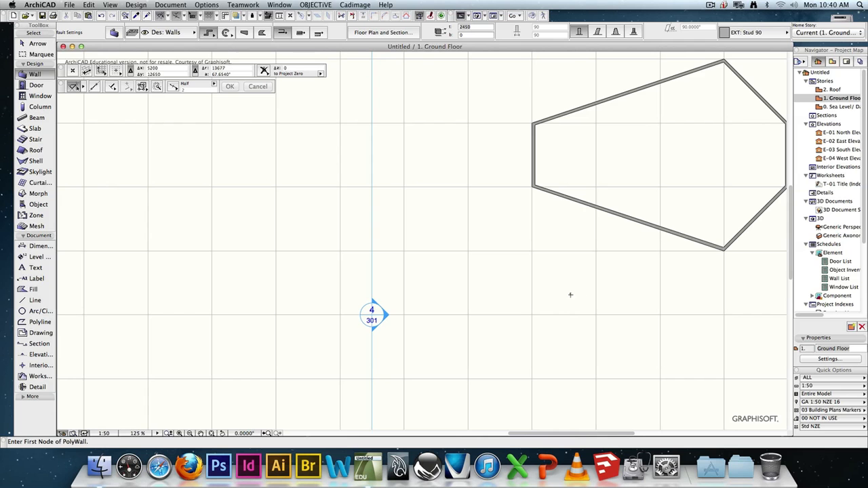
- Review the snap grid spacing in the Grids & Background settings and close them
{"action": "left_click", "coordinate": [110, 5]}
{"action": "mouse_move", "coordinate": [115, 20]}
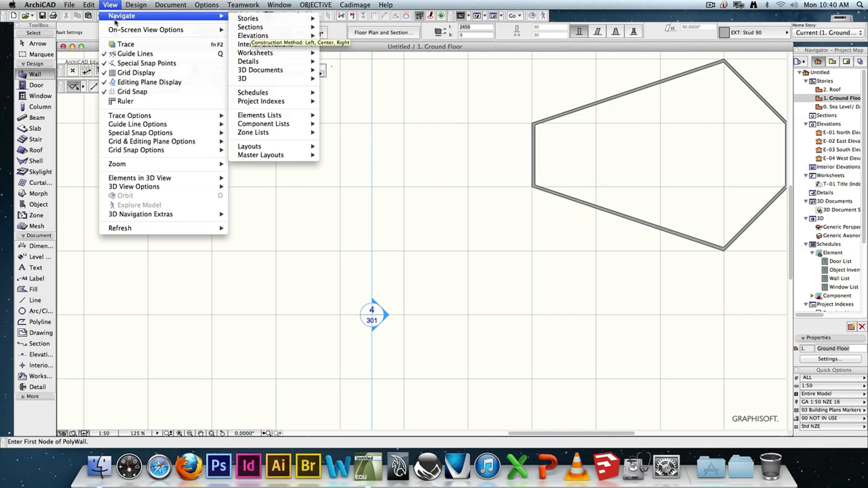
{"action": "mouse_move", "coordinate": [145, 125]}
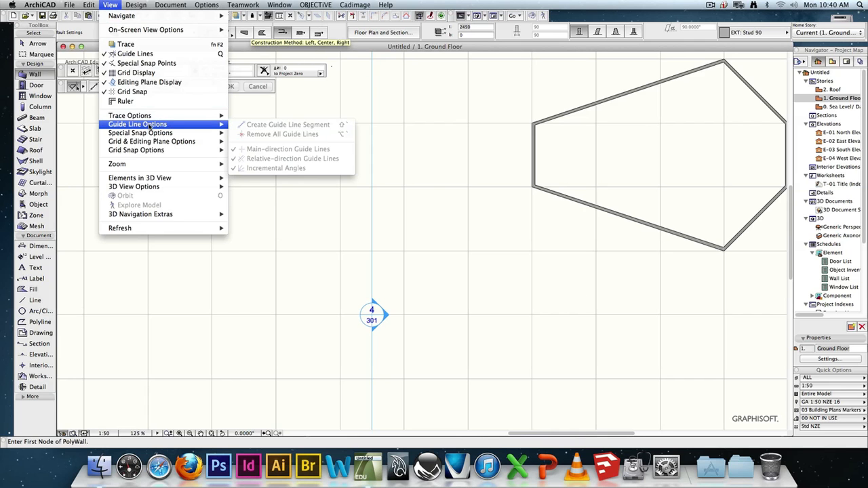
{"action": "mouse_move", "coordinate": [152, 141]}
{"action": "left_click", "coordinate": [278, 141]}
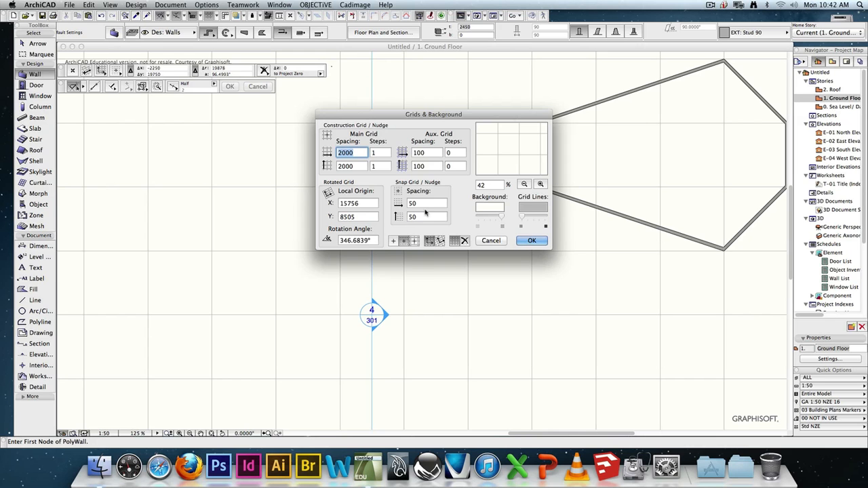
{"action": "left_click", "coordinate": [531, 240]}
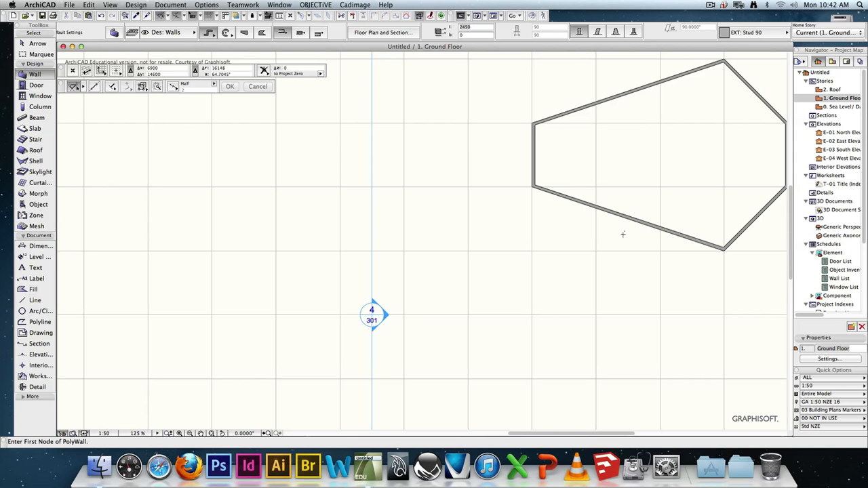
- Try a diagonal wall from snap grid points below the closed polywall up to its lower sloping side, and reactivate the Wall tool
{"action": "left_click", "coordinate": [567, 302]}
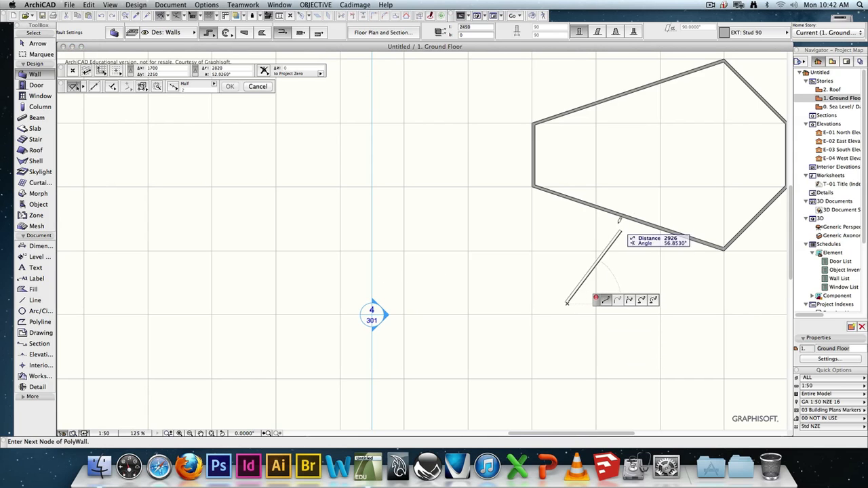
{"action": "left_click", "coordinate": [615, 211]}
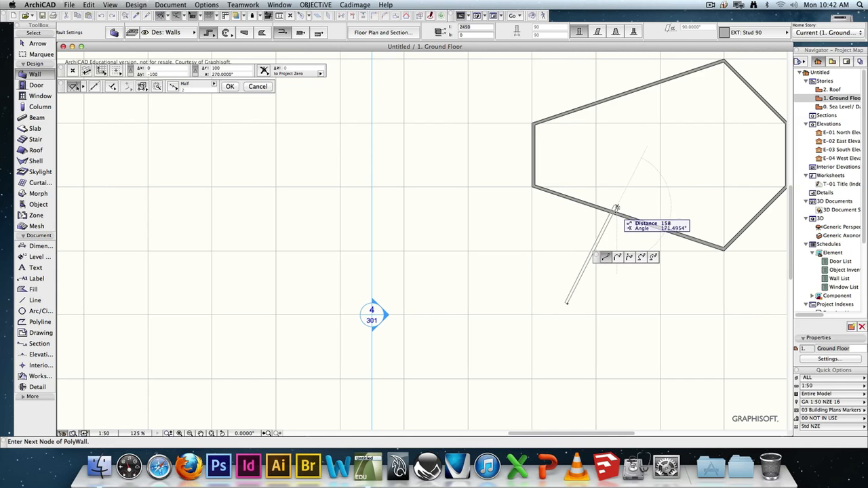
{"action": "key", "text": "Escape"}
{"action": "key", "text": "Escape"}
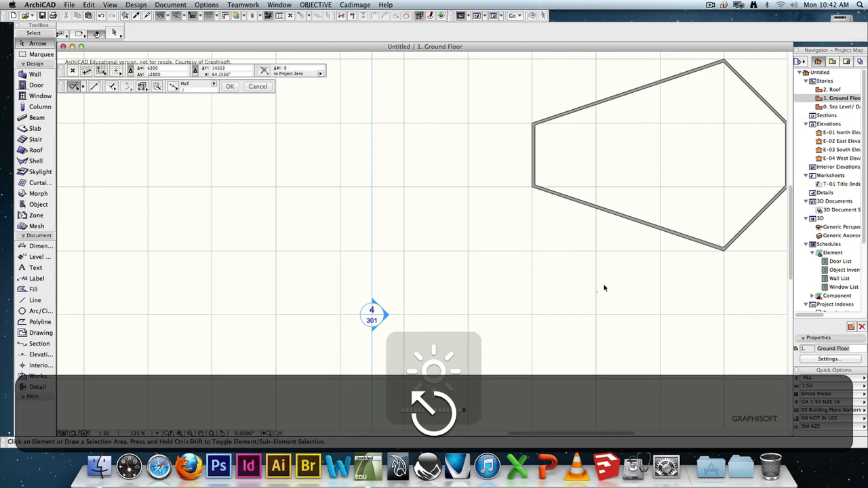
{"action": "left_click", "coordinate": [606, 278]}
{"action": "key", "text": "Escape"}
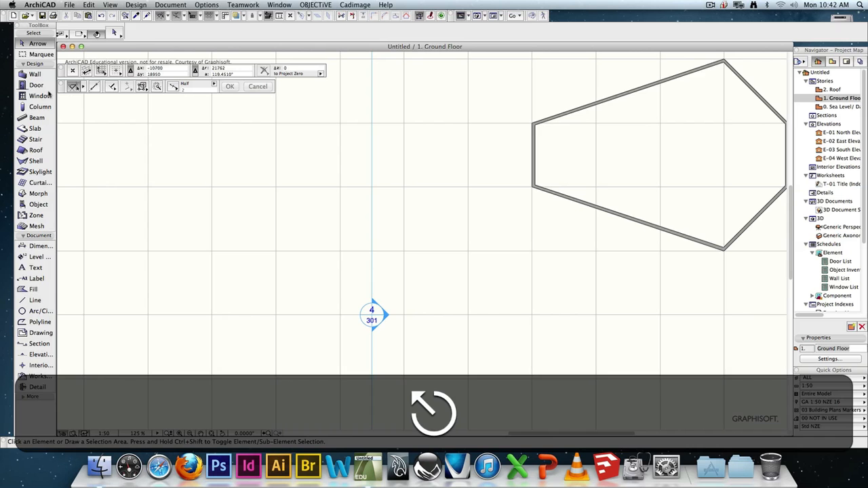
{"action": "left_click", "coordinate": [34, 74]}
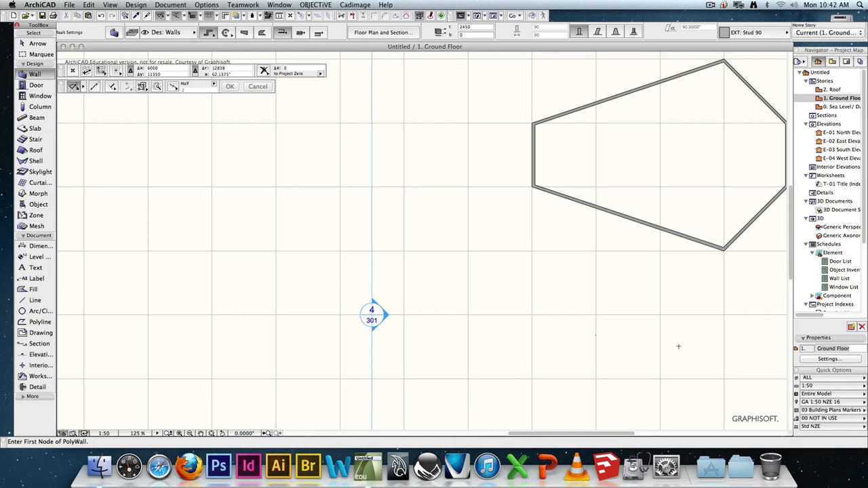
- Try a two-segment polywall from snap grid points across the closed polywall's lower sloping side, inspect the crossing up close, and undo it
{"action": "left_click", "coordinate": [555, 252]}
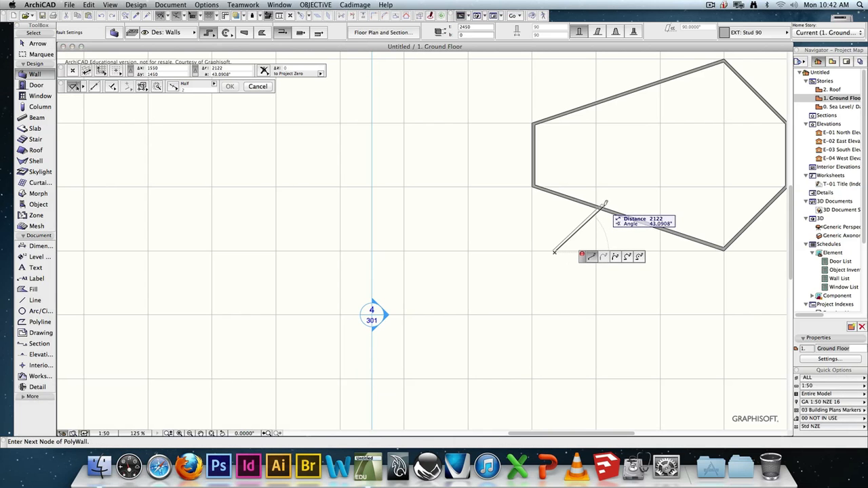
{"action": "left_click", "coordinate": [605, 208]}
{"action": "double_click", "coordinate": [604, 214]}
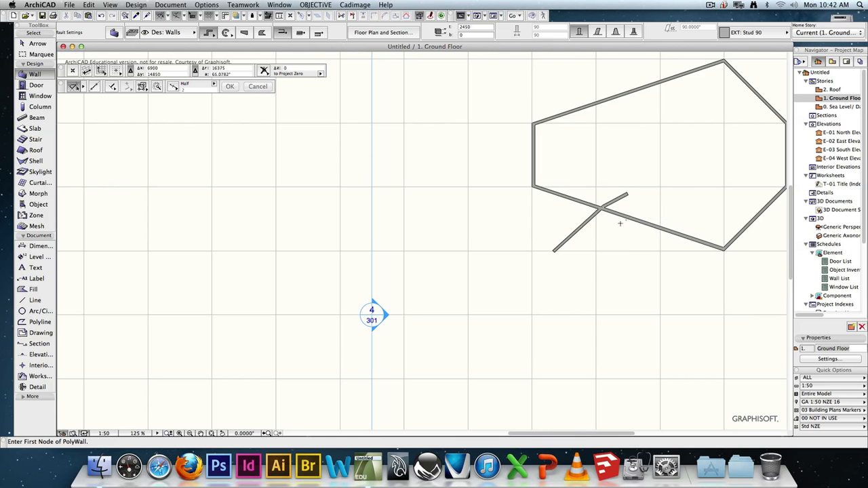
{"action": "scroll", "coordinate": [607, 207], "scroll_direction": "up", "scroll_amount": 10}
{"action": "scroll", "coordinate": [612, 200], "scroll_direction": "down", "scroll_amount": 5}
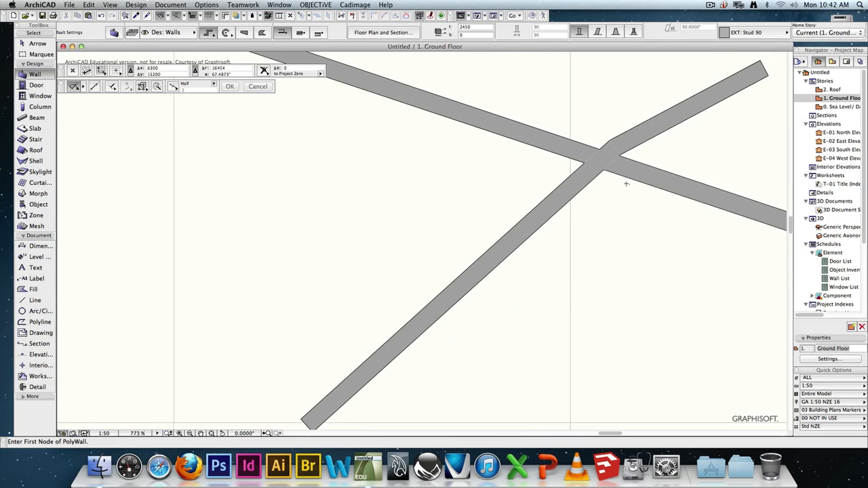
{"action": "key", "text": "super+z"}
- Draw a short wall from below up to the closed polywall's lower sloping side, joining it there, and leave the Wall tool
{"action": "left_click", "coordinate": [580, 303]}
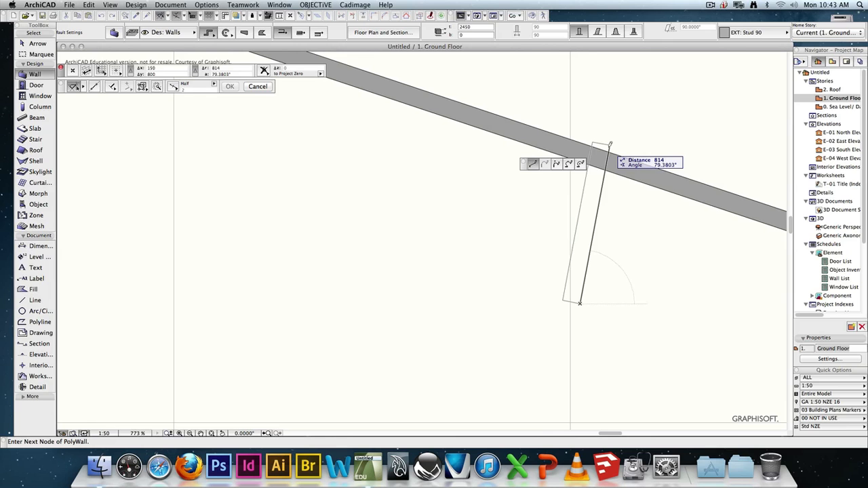
{"action": "left_click", "coordinate": [631, 163]}
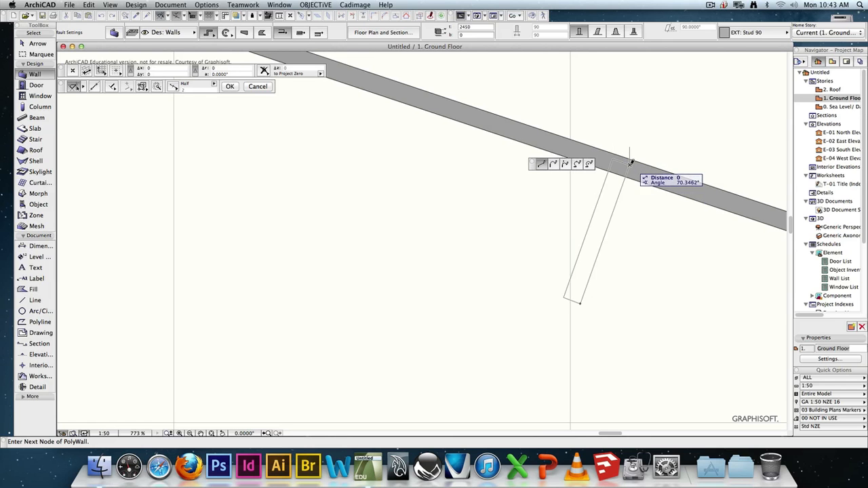
{"action": "left_click", "coordinate": [630, 162]}
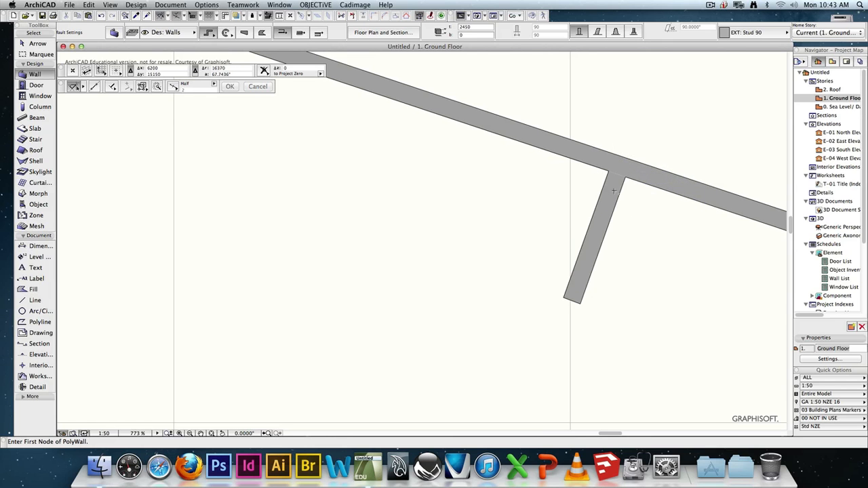
{"action": "key", "text": "Escape"}
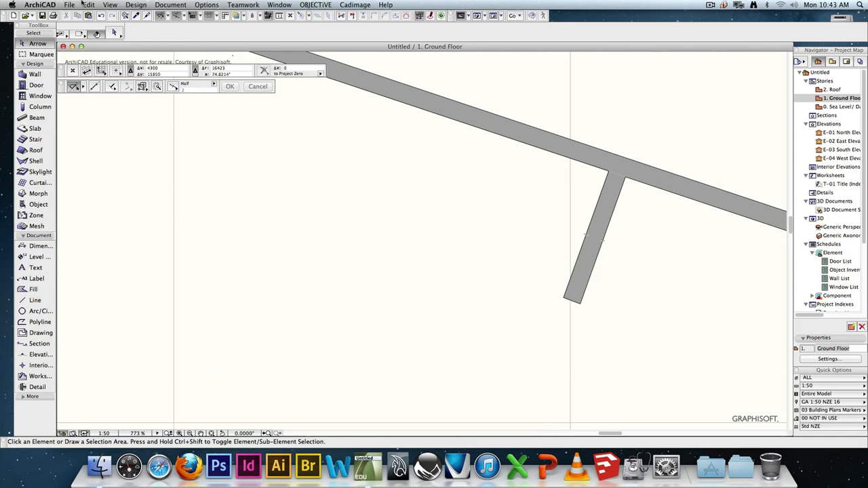
{"action": "left_click", "coordinate": [82, 3]}
{"action": "left_click", "coordinate": [89, 4]}
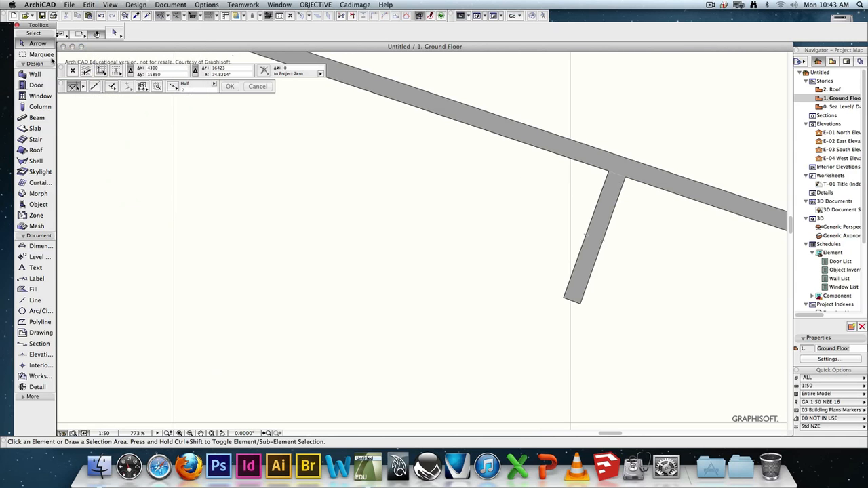
{"action": "left_click", "coordinate": [116, 71]}
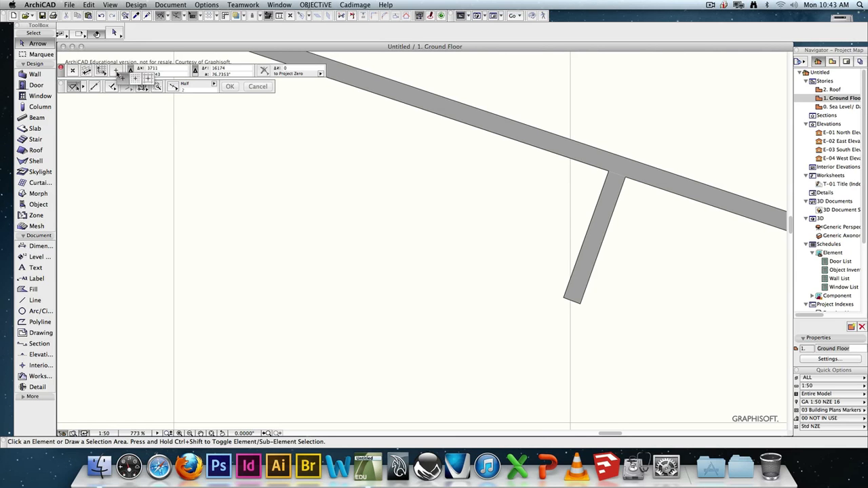
{"action": "left_click", "coordinate": [372, 364]}
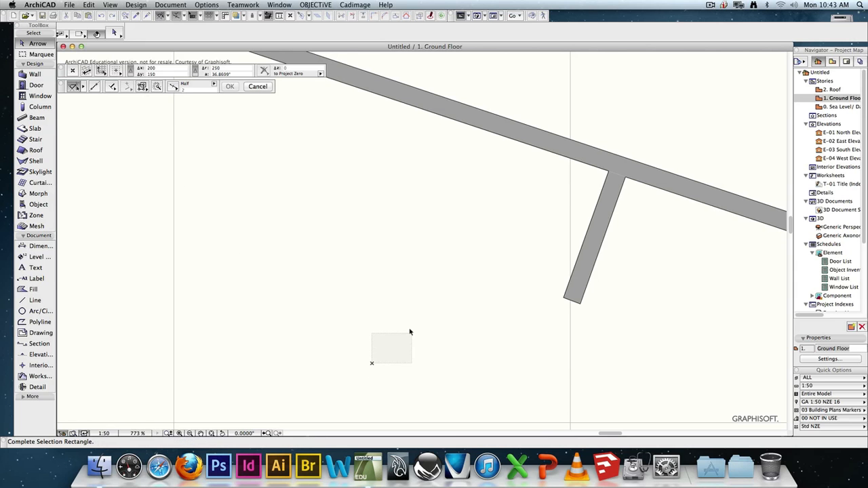
{"action": "key", "text": "Escape"}
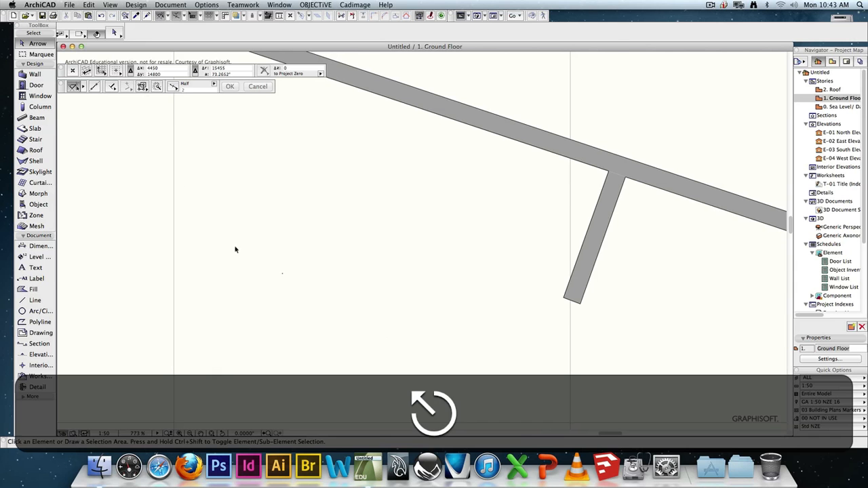
- Draw a second, longer wall left of the first stub up to the lower sloping side, with grid snapping off
{"action": "left_click", "coordinate": [34, 74]}
{"action": "left_click", "coordinate": [352, 372]}
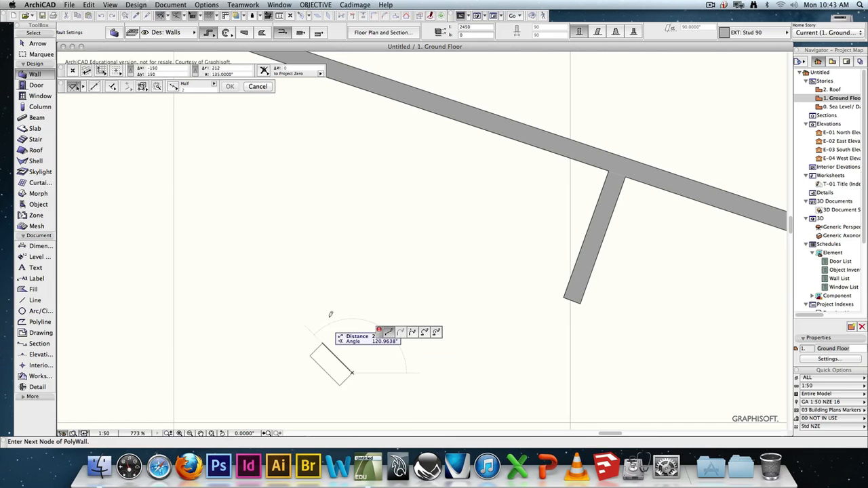
{"action": "key", "text": "Escape"}
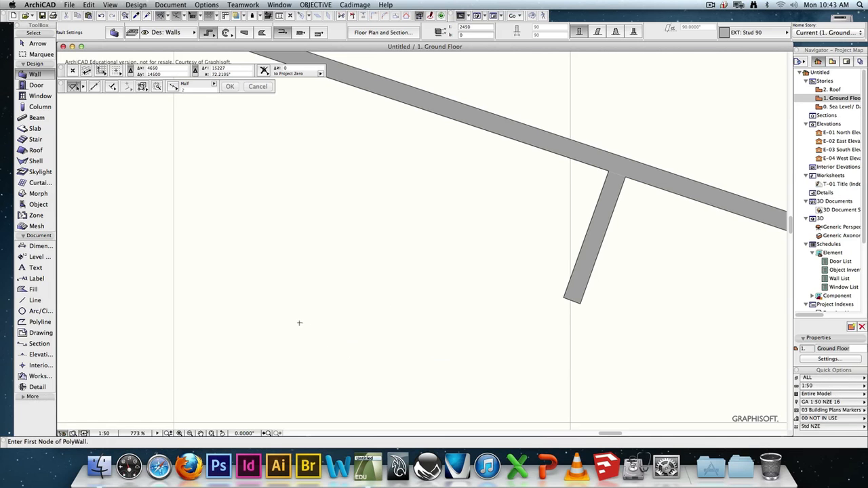
{"action": "left_click", "coordinate": [342, 306]}
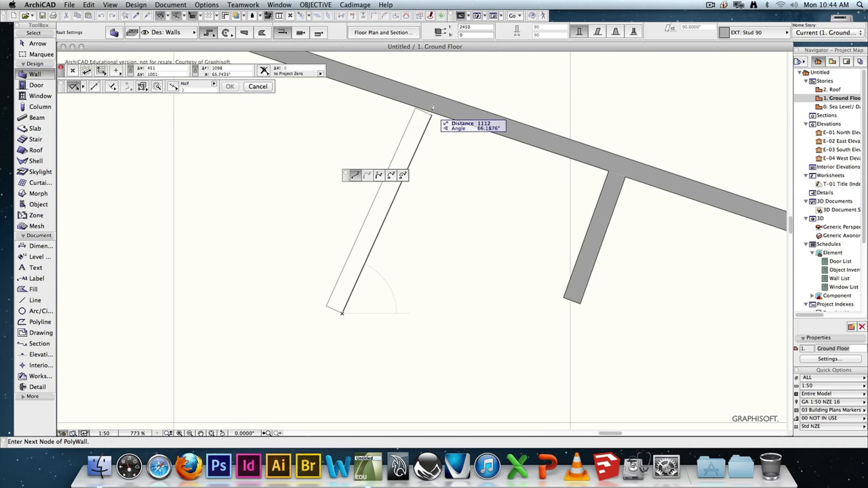
{"action": "left_click", "coordinate": [417, 86]}
{"action": "left_click", "coordinate": [417, 86]}
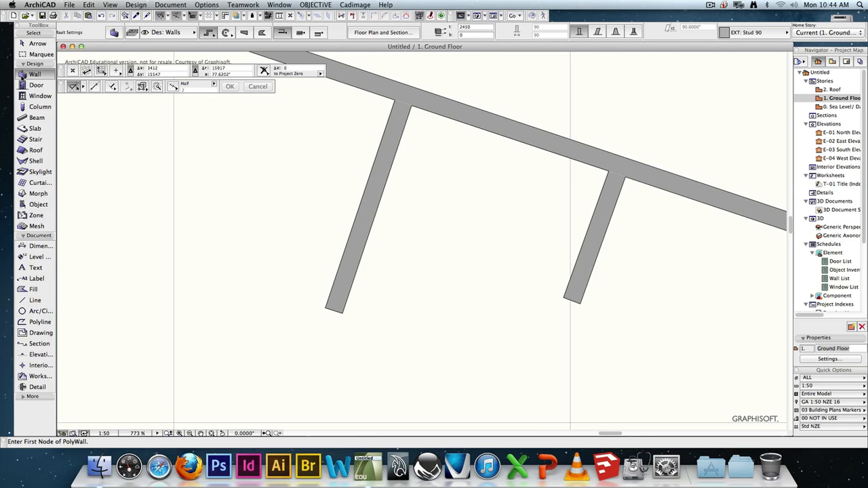
- Draw a short wall from the left that ends exactly on the near corner of the longer stub's free end
{"action": "left_click", "coordinate": [262, 302]}
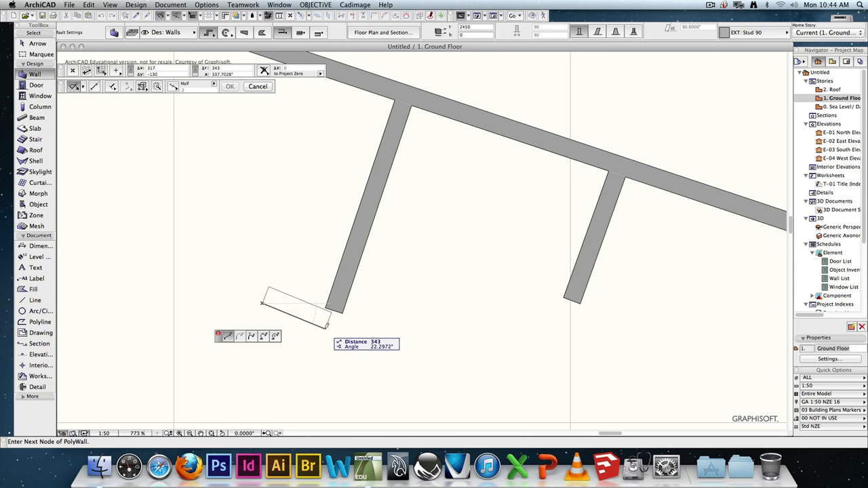
{"action": "left_click", "coordinate": [179, 434]}
{"action": "left_click", "coordinate": [303, 289]}
{"action": "left_click", "coordinate": [356, 323]}
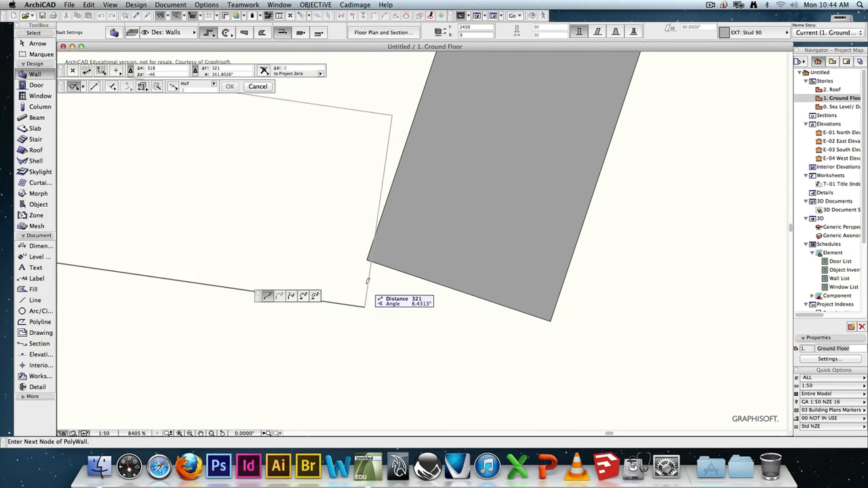
{"action": "double_click", "coordinate": [367, 260]}
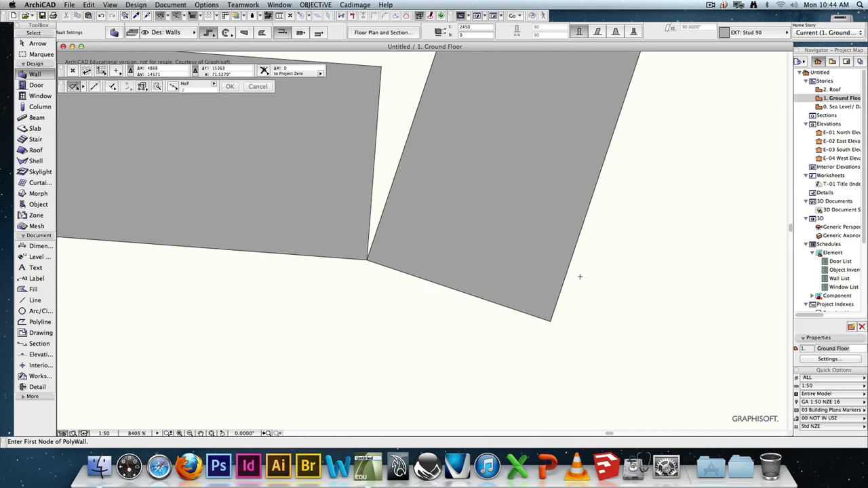
{"action": "key", "text": "Escape"}
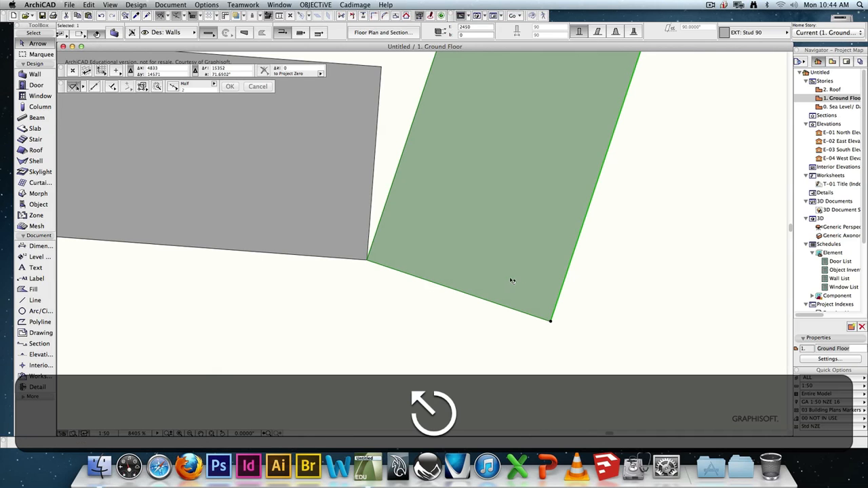
- Stretch the short wall's end along its own direction to meet the far edge of the longer stub
{"action": "left_click", "coordinate": [560, 199]}
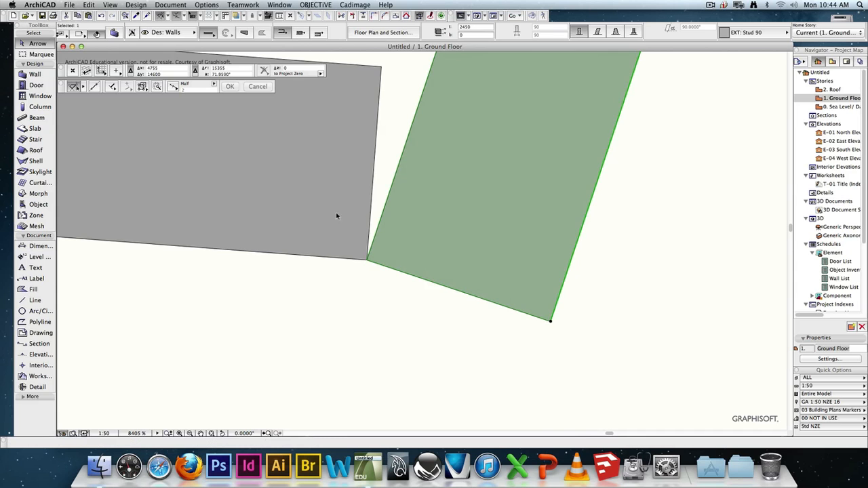
{"action": "left_click", "coordinate": [335, 218]}
{"action": "left_click", "coordinate": [367, 263]}
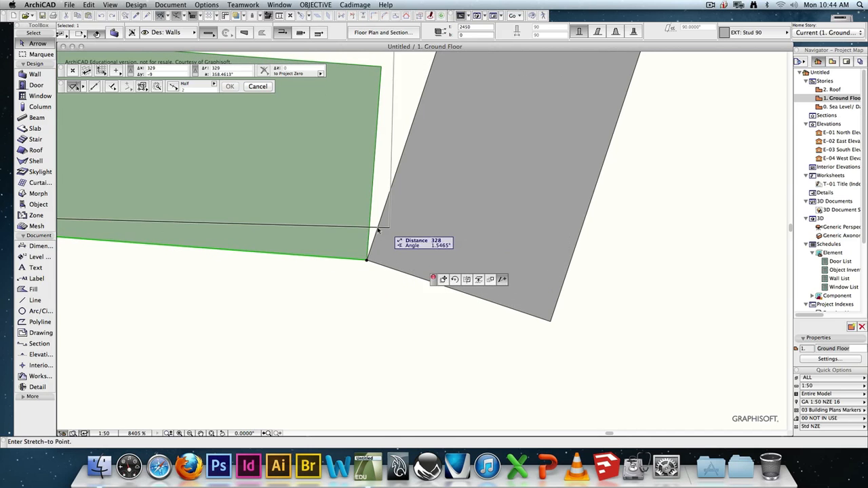
{"action": "scroll", "coordinate": [348, 253], "scroll_direction": "up", "scroll_amount": 1}
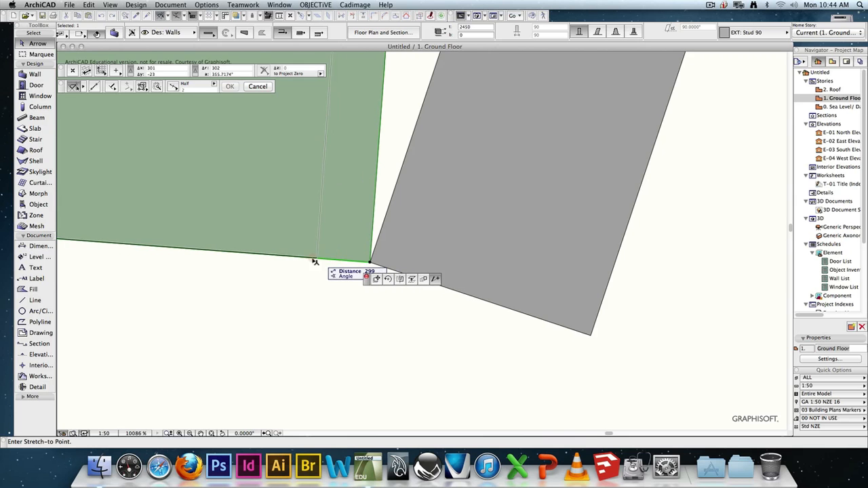
{"action": "left_click", "coordinate": [609, 280]}
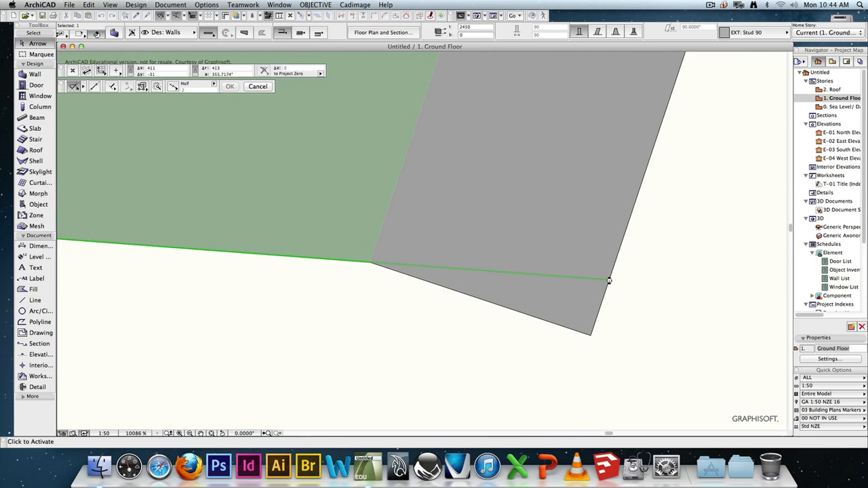
- Stretch the longer stub's lower end node back to the short wall's endpoint to form a clean corner, and deselect it
{"action": "left_click", "coordinate": [590, 337]}
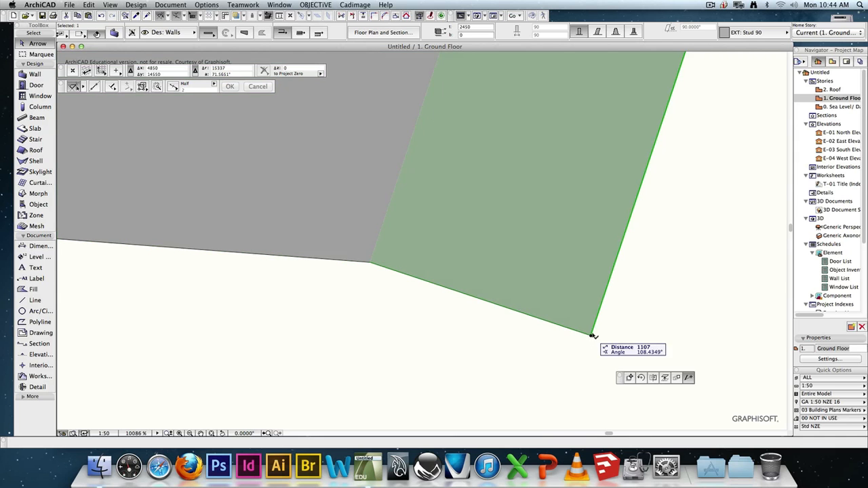
{"action": "left_click", "coordinate": [609, 280]}
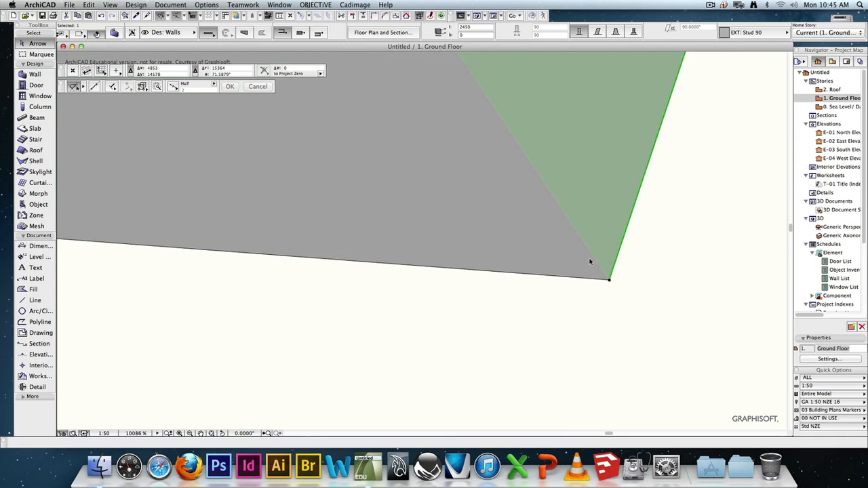
{"action": "scroll", "coordinate": [590, 262], "scroll_direction": "down", "scroll_amount": 10}
{"action": "left_click", "coordinate": [636, 312]}
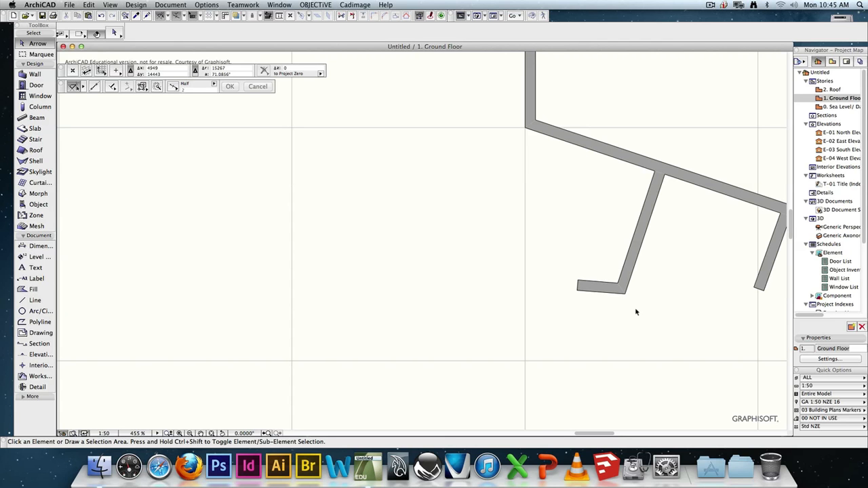
- Start a new polywall near the project origin with its first node at X 1550, Y 1550
{"action": "scroll", "coordinate": [654, 298], "scroll_direction": "down", "scroll_amount": 10}
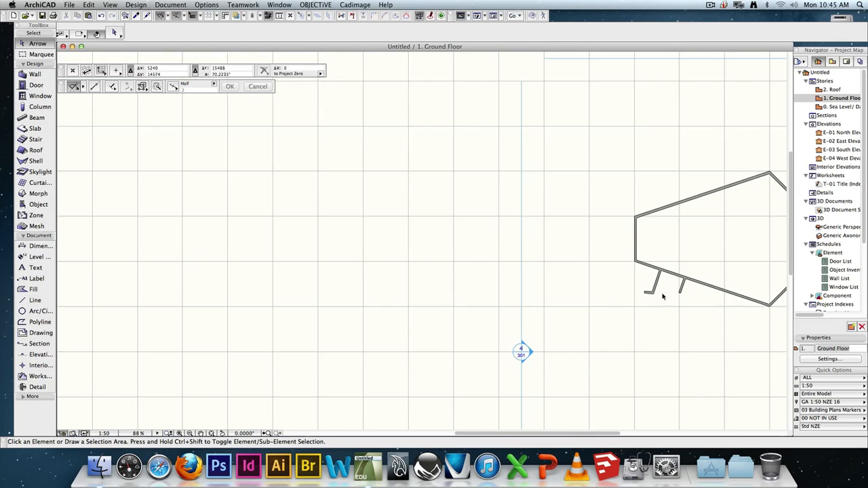
{"action": "scroll", "coordinate": [570, 264], "scroll_direction": "down", "scroll_amount": 6}
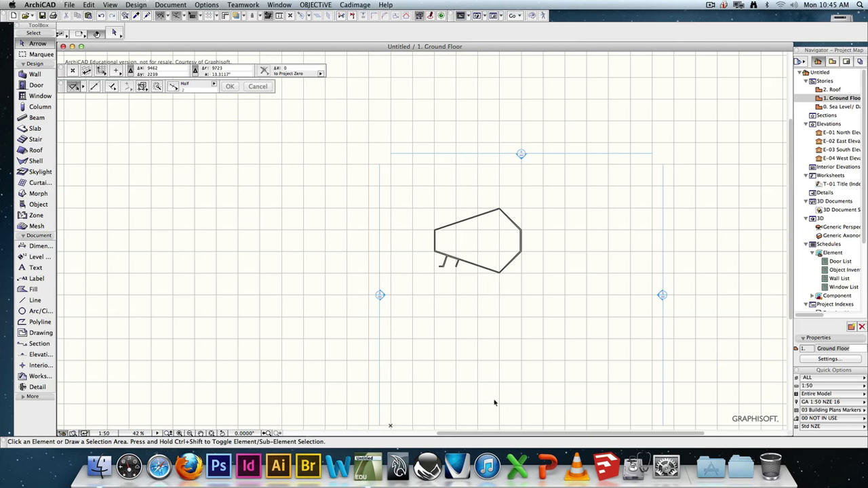
{"action": "scroll", "coordinate": [499, 390], "scroll_direction": "down", "scroll_amount": 2}
{"action": "middle_click_drag", "start_coordinate": [500, 390], "coordinate": [455, 339]}
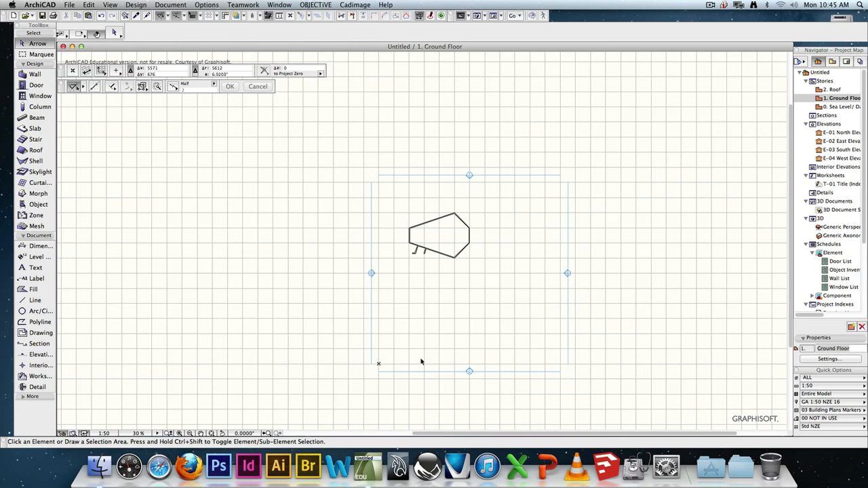
{"action": "scroll", "coordinate": [383, 357], "scroll_direction": "up", "scroll_amount": 10}
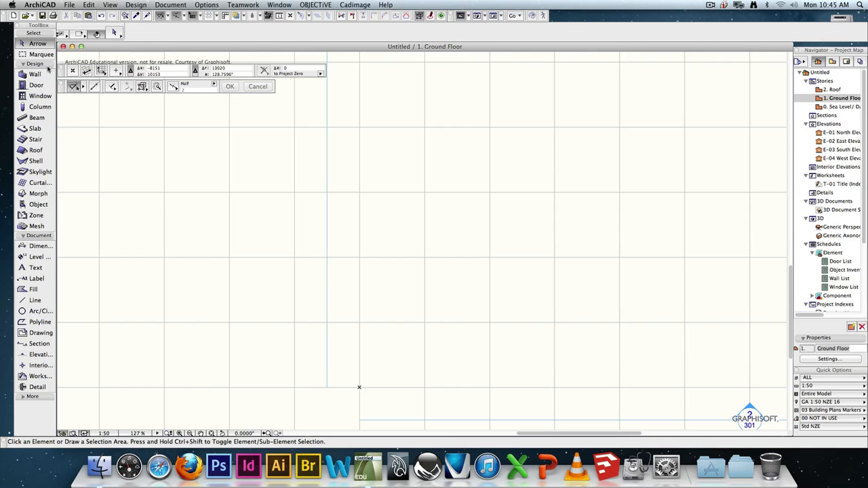
{"action": "left_click", "coordinate": [40, 76]}
{"action": "left_click", "coordinate": [140, 67]}
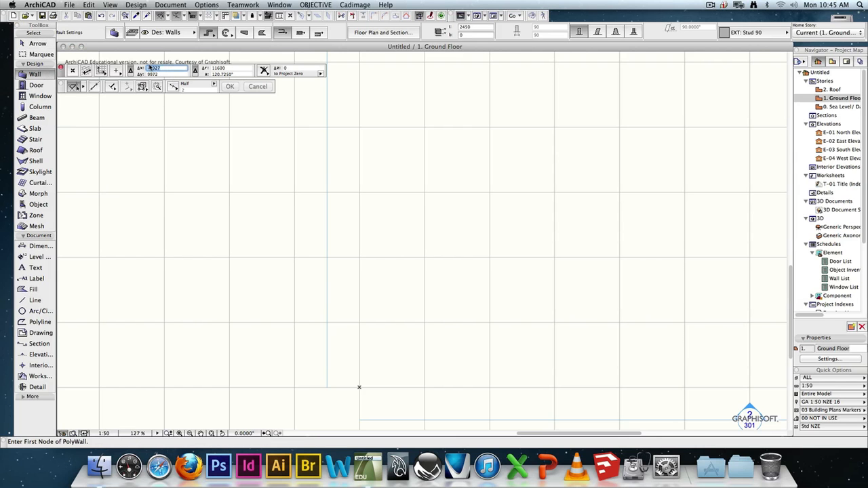
{"action": "type", "text": "1550"}
{"action": "key", "text": "Tab"}
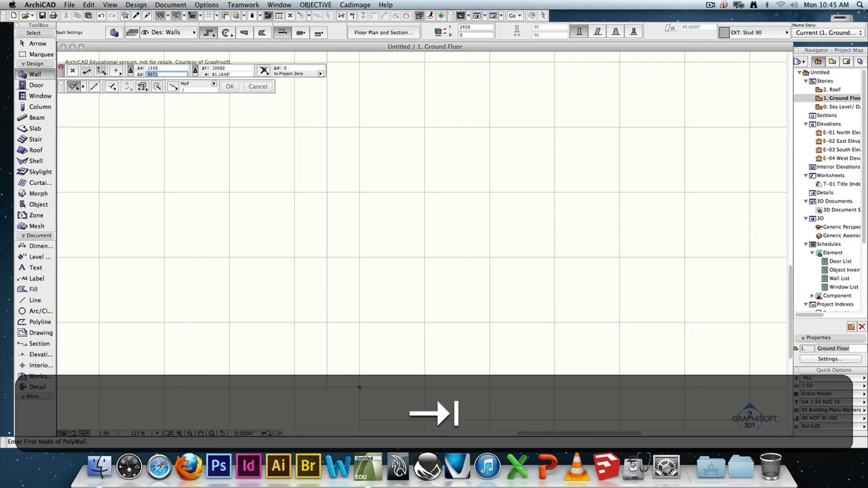
{"action": "type", "text": "1550"}
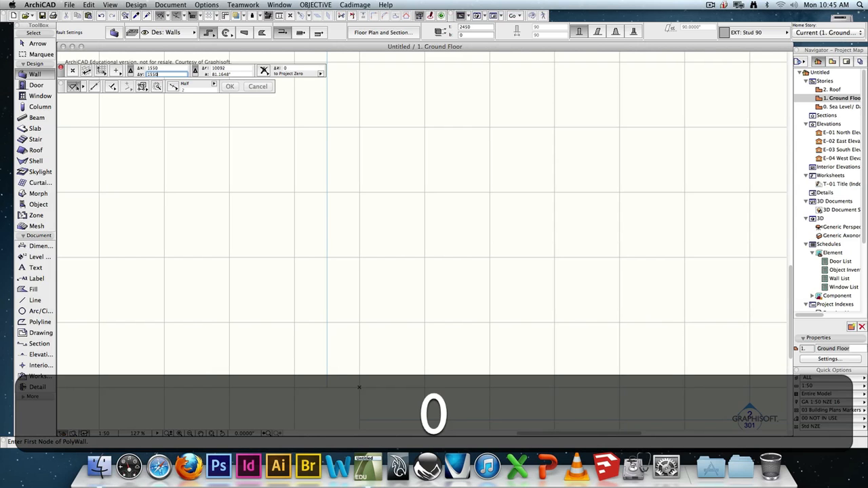
{"action": "key", "text": "Return"}
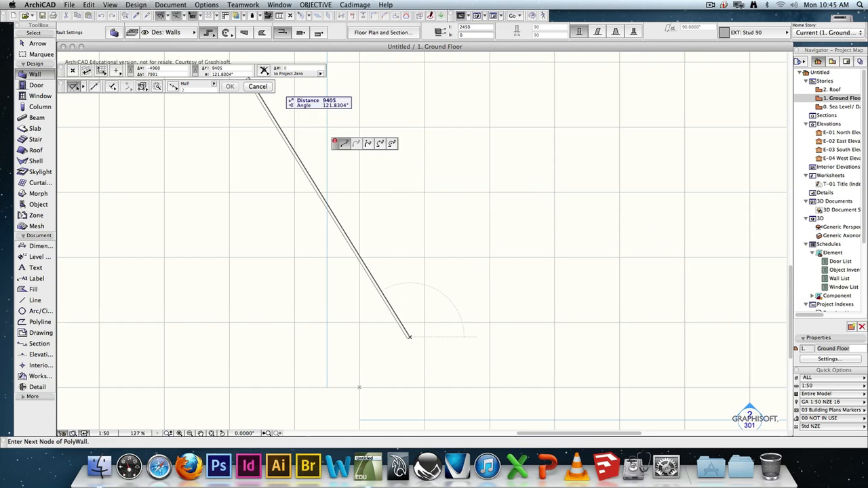
- Set the polywall's first segment to a distance of 2500 at a 45° angle and place its node
{"action": "double_click", "coordinate": [218, 69]}
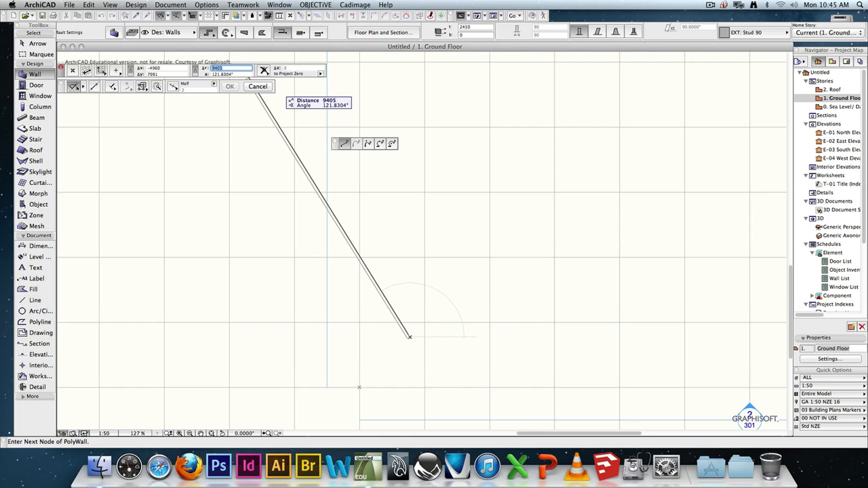
{"action": "type", "text": "45"}
{"action": "key", "text": "BackSpace"}
{"action": "type", "text": "2500"}
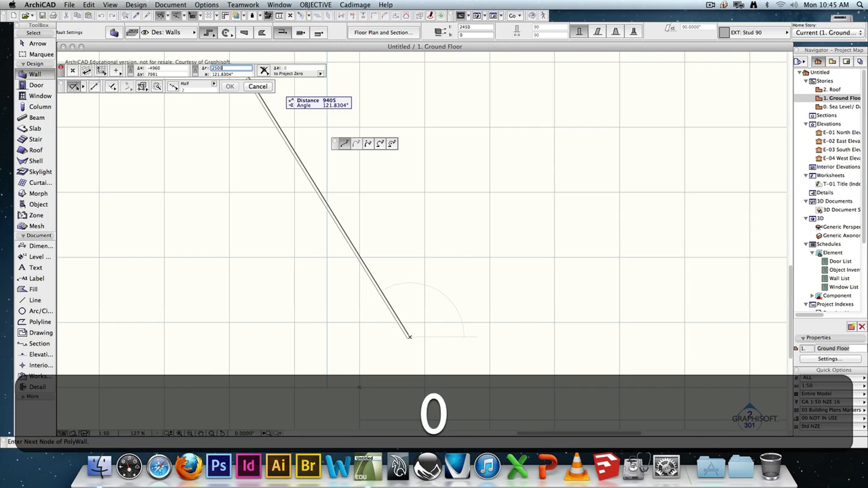
{"action": "key", "text": "Tab"}
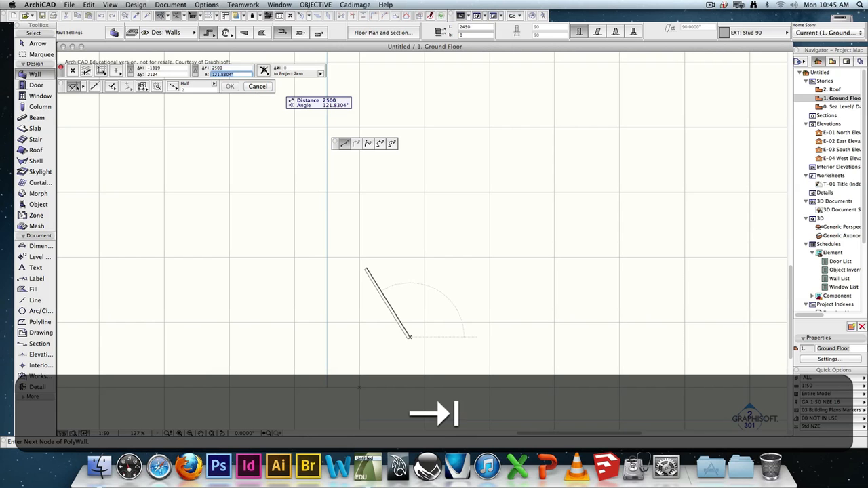
{"action": "type", "text": "45"}
{"action": "key", "text": "Tab"}
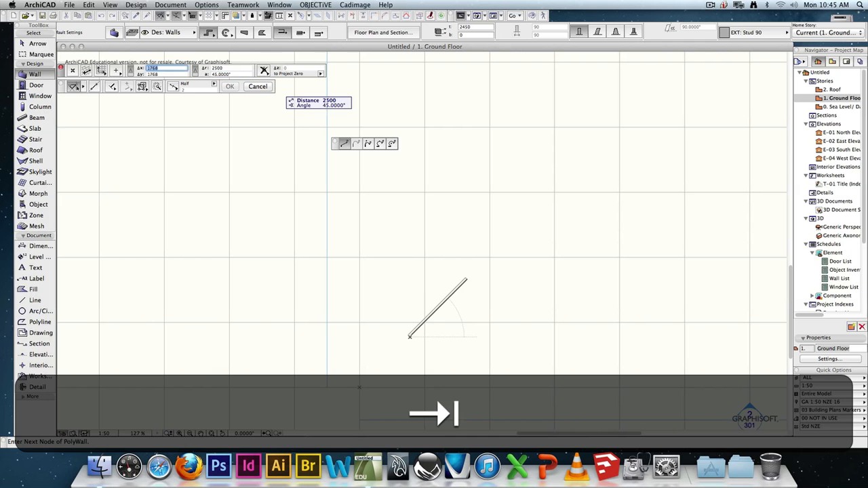
{"action": "key", "text": "Return"}
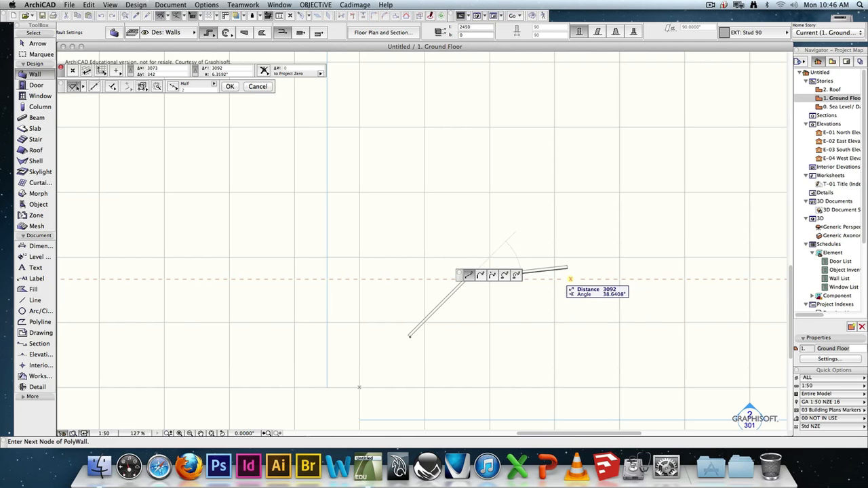
- Add a polywall segment of distance 3000 at a 25° relative angle, followed by a vertical segment 4000 long going up
{"action": "key", "text": "d"}
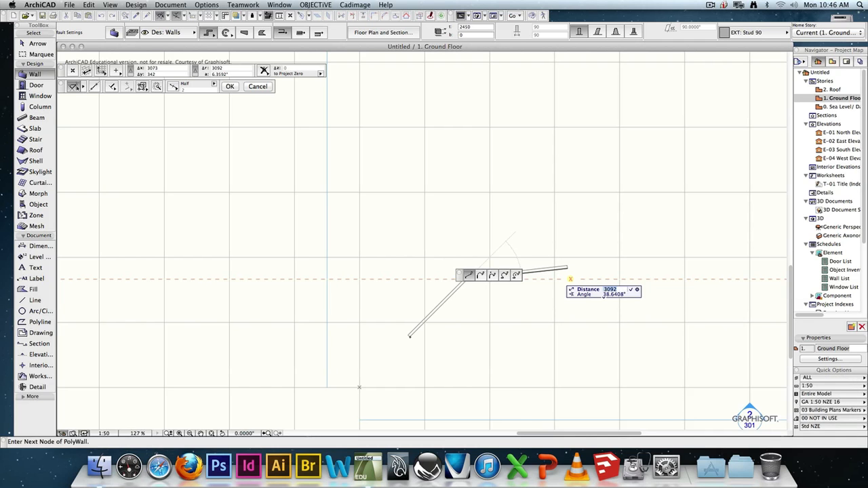
{"action": "type", "text": "3000a25"}
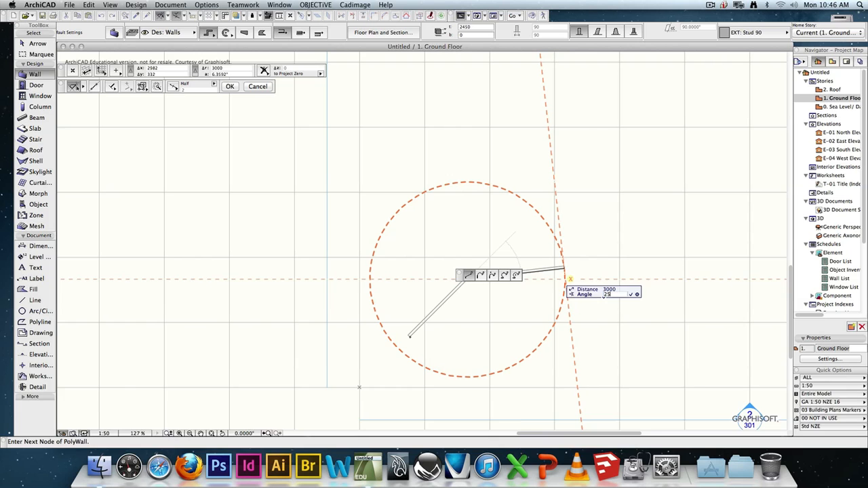
{"action": "key", "text": "Return"}
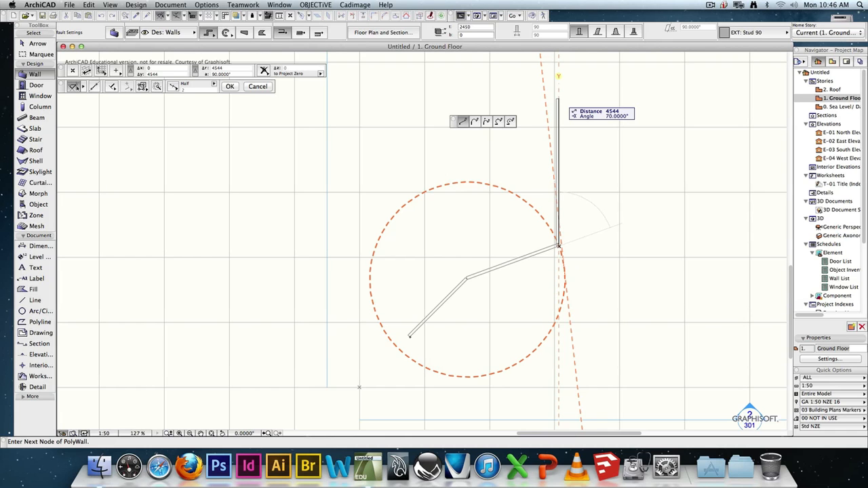
{"action": "type", "text": "d"}
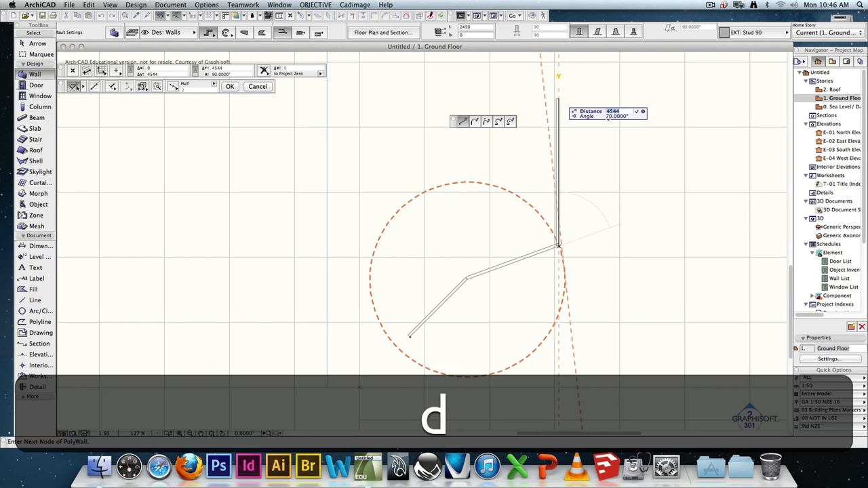
{"action": "type", "text": "4000"}
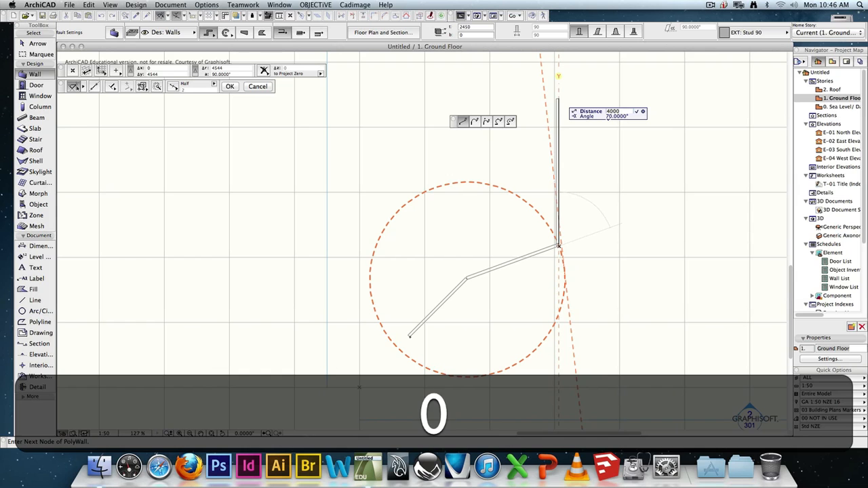
{"action": "key", "text": "Return"}
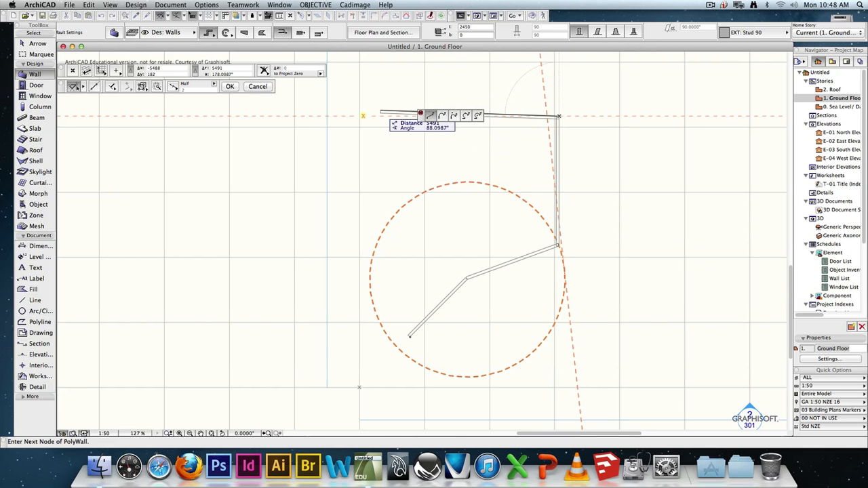
- Close the polywall with a horizontal top segment ending directly above the start node and a vertical segment down to it
{"action": "key", "text": "shift"}
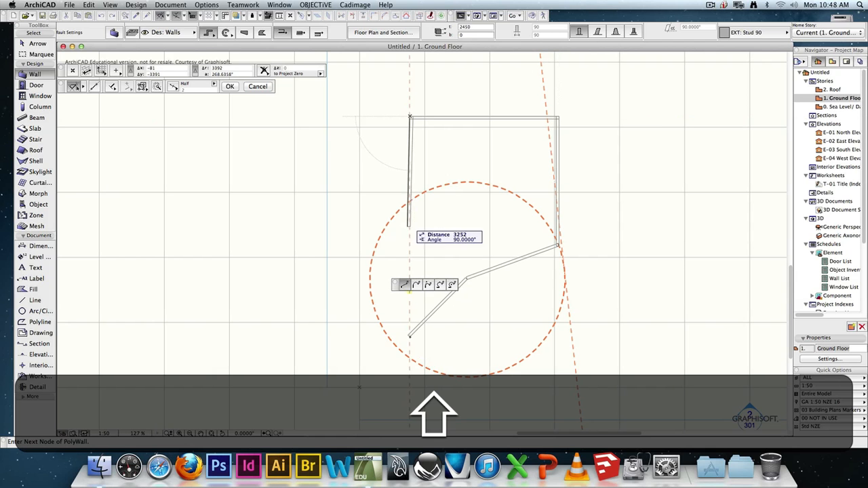
{"action": "left_click", "coordinate": [409, 117]}
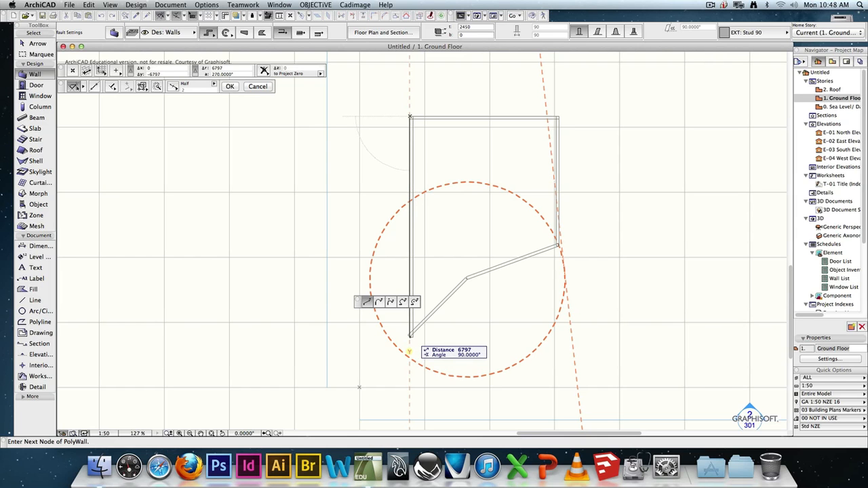
{"action": "left_click", "coordinate": [410, 336]}
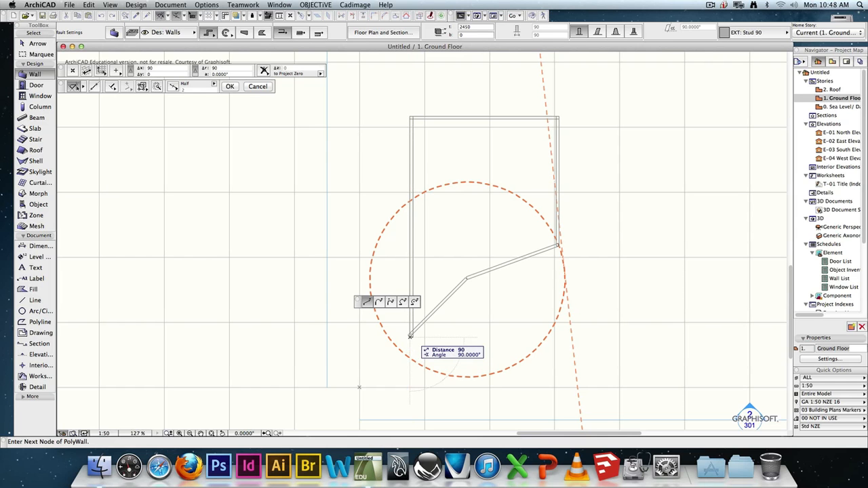
{"action": "left_click", "coordinate": [410, 336]}
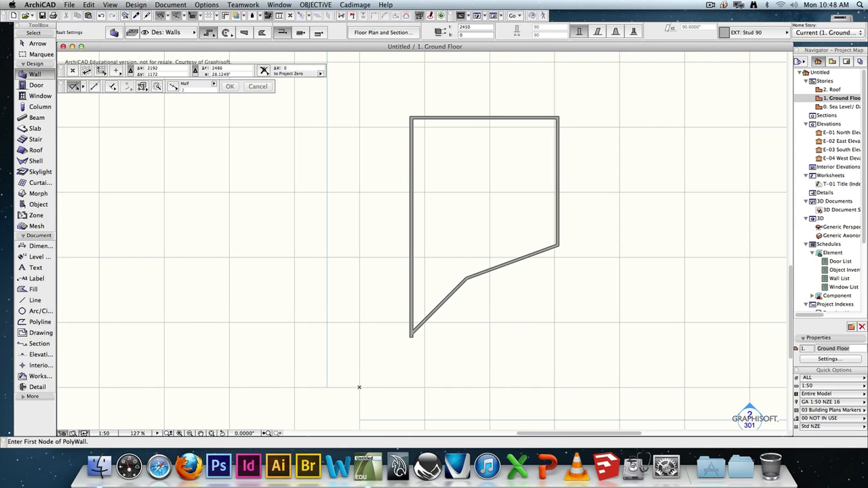
- Try to stretch the end node of the short stub wall at the lower closing corner onto the corner point
{"action": "scroll", "coordinate": [422, 345], "scroll_direction": "up", "scroll_amount": 10}
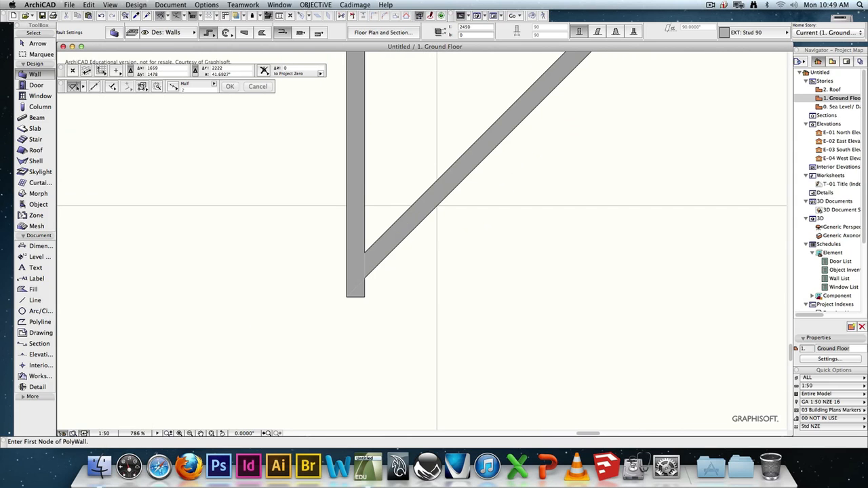
{"action": "key", "text": "Escape"}
{"action": "left_click", "coordinate": [362, 294]}
{"action": "left_click", "coordinate": [382, 259]}
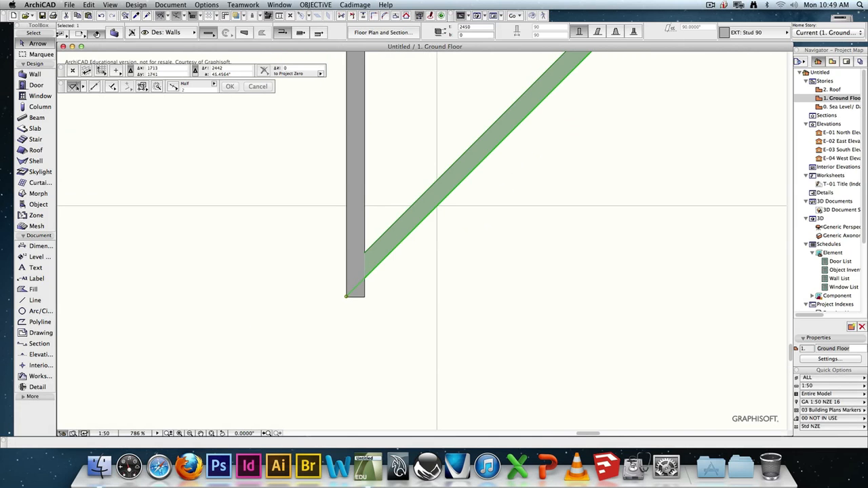
{"action": "scroll", "coordinate": [346, 297], "scroll_direction": "up", "scroll_amount": 15}
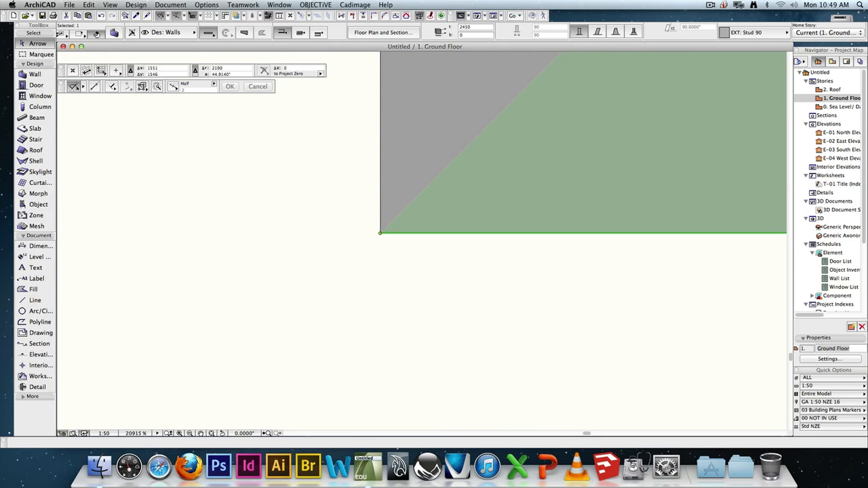
{"action": "scroll", "coordinate": [377, 231], "scroll_direction": "up", "scroll_amount": 4}
{"action": "left_click", "coordinate": [363, 198]}
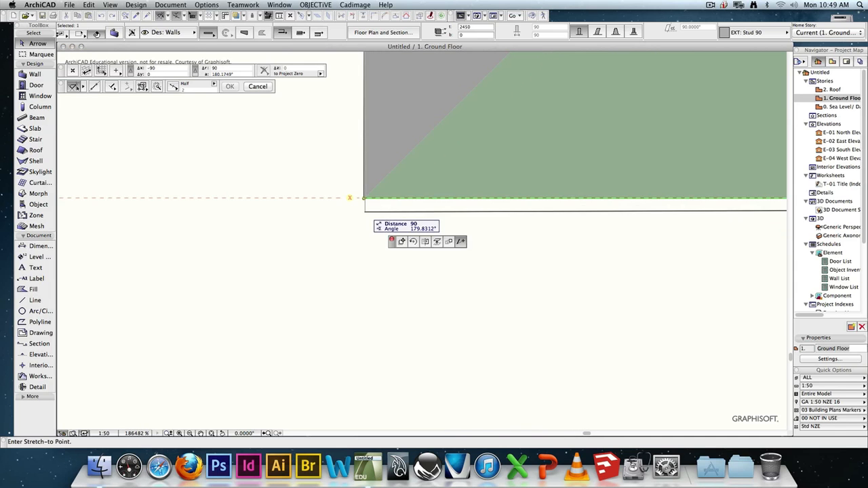
{"action": "left_click", "coordinate": [364, 198]}
- Delete the short stub wall at the lower closing corner
{"action": "scroll", "coordinate": [414, 246], "scroll_direction": "down", "scroll_amount": 10}
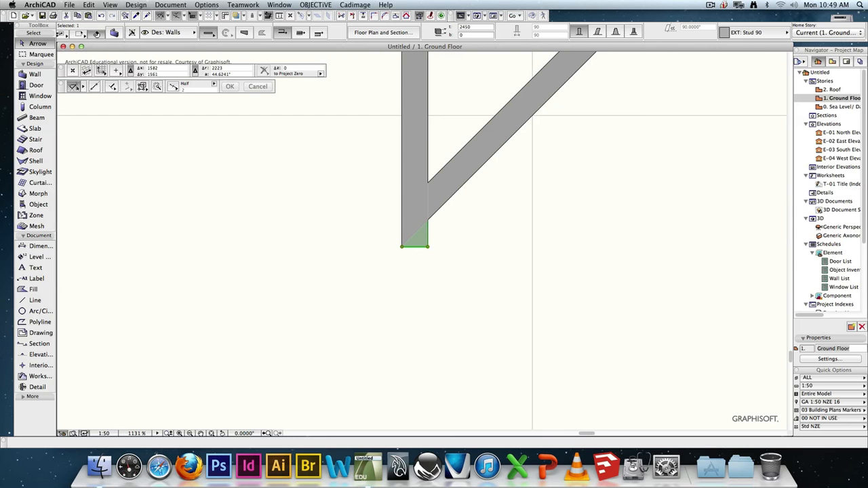
{"action": "left_click", "coordinate": [414, 247]}
{"action": "key", "text": "Escape"}
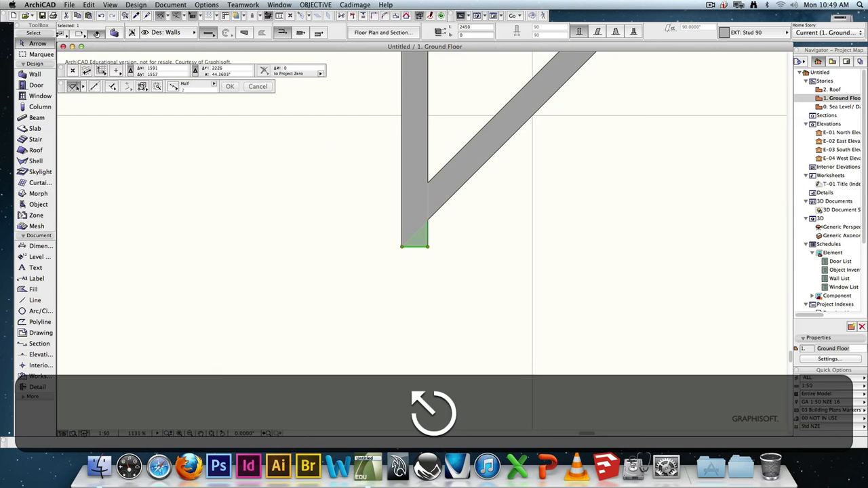
{"action": "left_click", "coordinate": [420, 241]}
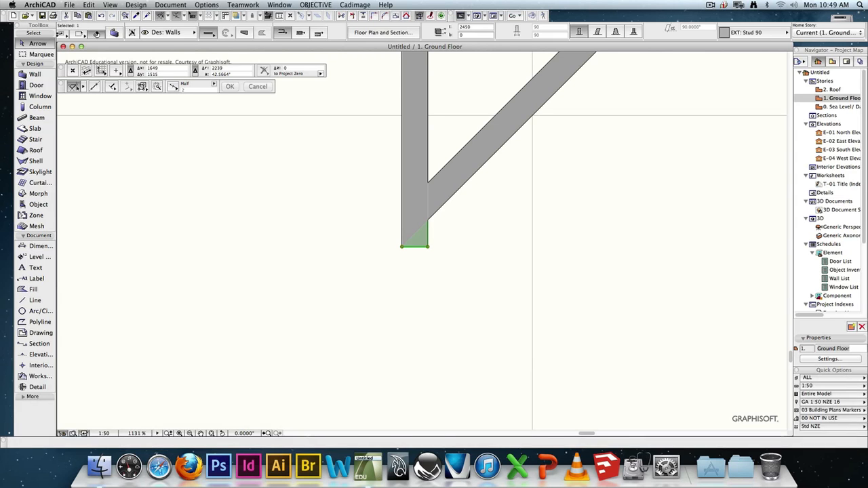
{"action": "key", "text": "BackSpace"}
- Try reshaping the left wall with a new node near its lower end, and delete the short segment this creates
{"action": "left_click", "coordinate": [418, 195]}
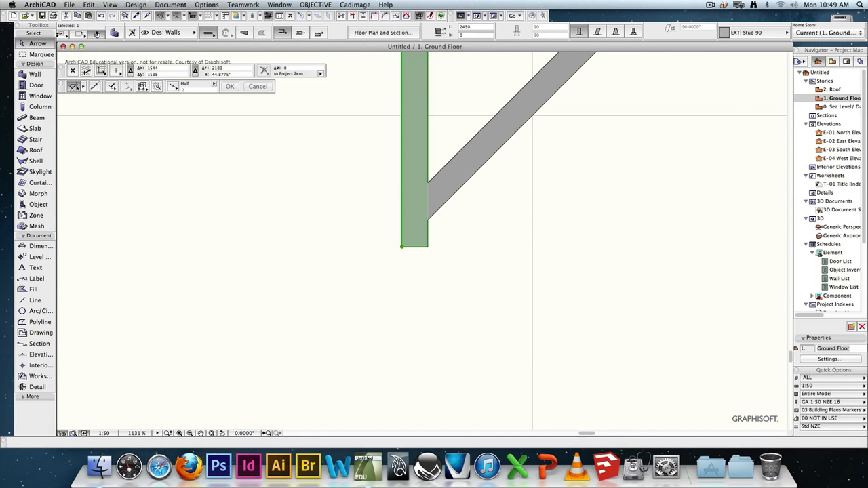
{"action": "left_click", "coordinate": [402, 237]}
{"action": "left_click", "coordinate": [367, 189]}
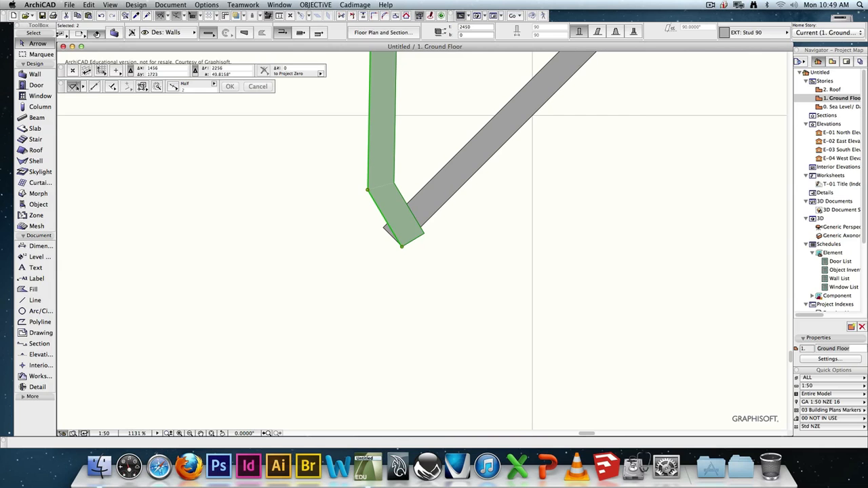
{"action": "key", "text": "Escape"}
{"action": "left_click", "coordinate": [372, 198]}
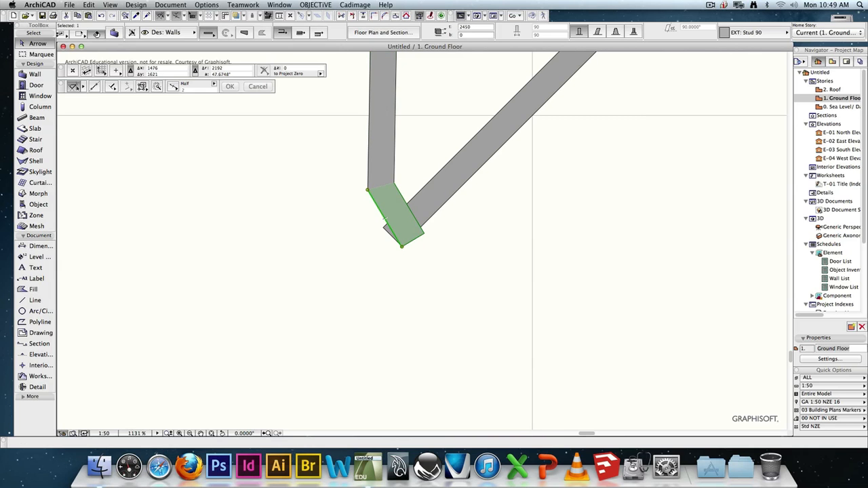
{"action": "key", "text": "BackSpace"}
- Stretch the left wall's lower end node to the inner end corner of the diagonal wall
{"action": "left_click_drag", "start_coordinate": [368, 189], "coordinate": [383, 228]}
{"action": "left_click", "coordinate": [402, 244]}
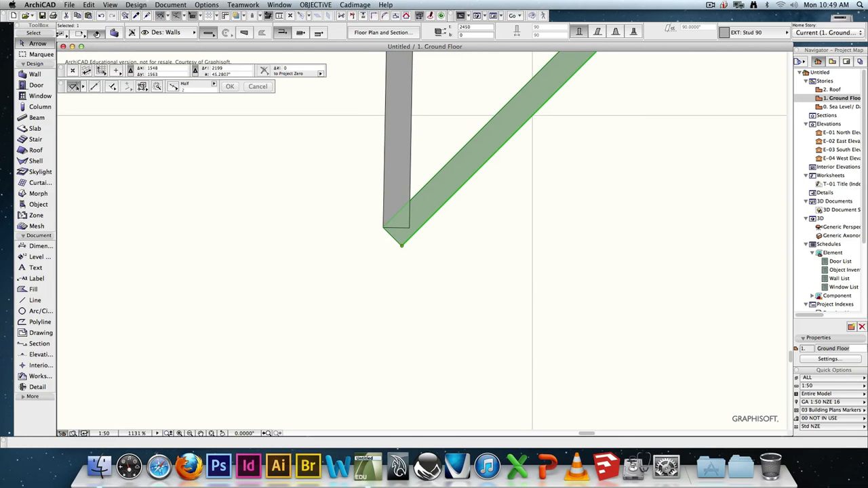
{"action": "left_click", "coordinate": [384, 195]}
{"action": "left_click", "coordinate": [394, 243]}
- Move the left wall straight down until its lower inner corner meets the diagonal wall's outer edge
{"action": "left_click", "coordinate": [384, 197]}
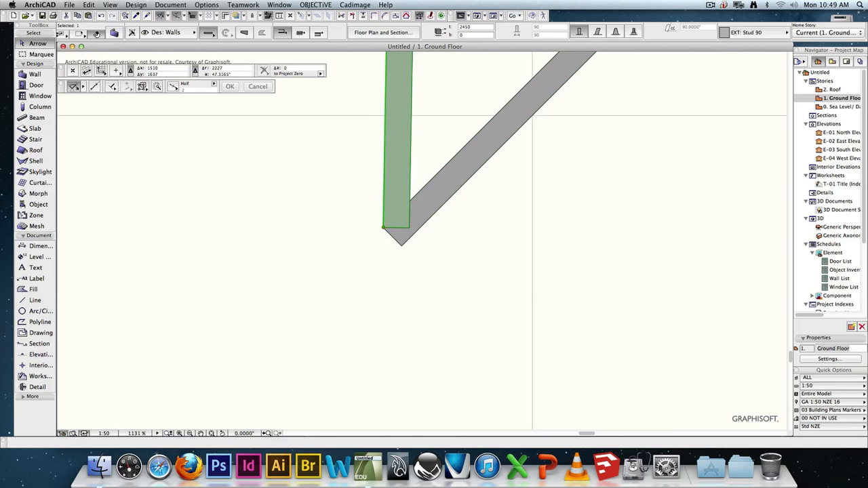
{"action": "left_click", "coordinate": [397, 241]}
{"action": "left_click", "coordinate": [385, 197]}
{"action": "left_click", "coordinate": [409, 228]}
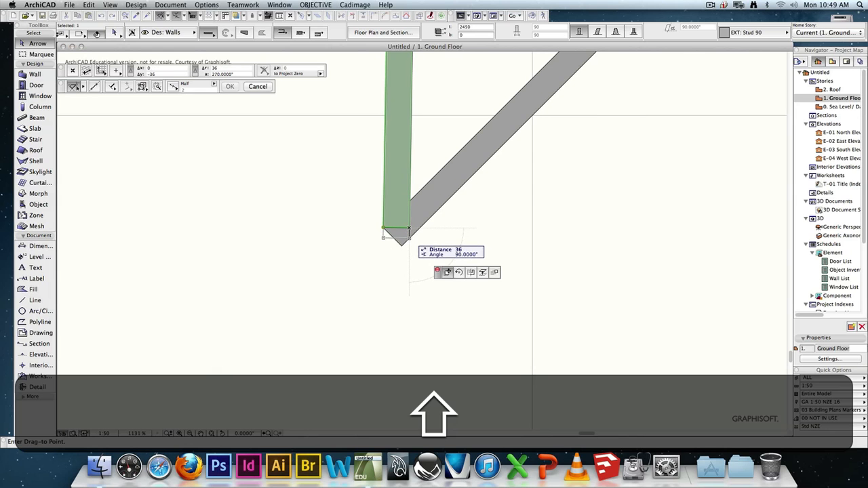
{"action": "left_click", "coordinate": [409, 239], "text": "shift"}
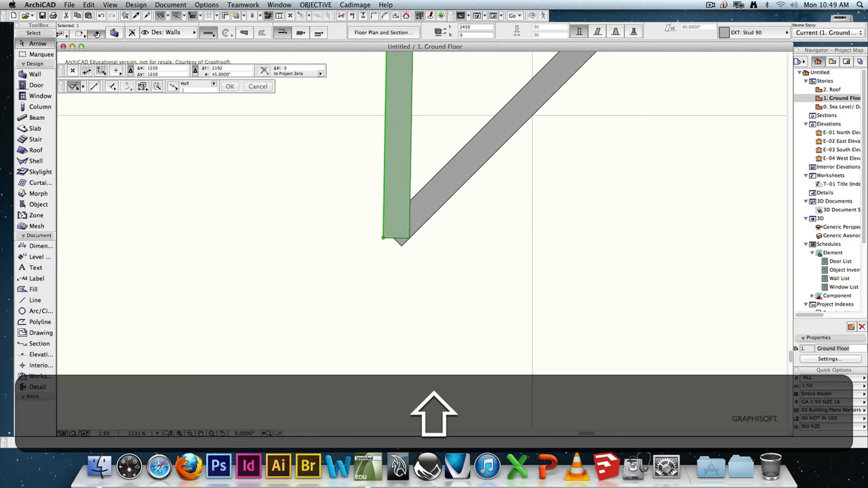
- Stretch the diagonal wall's lower end node back to the left wall's lower inner corner, and select each wall to check the joint
{"action": "left_click", "coordinate": [402, 245]}
{"action": "left_click", "coordinate": [402, 245]}
{"action": "left_click", "coordinate": [409, 237]}
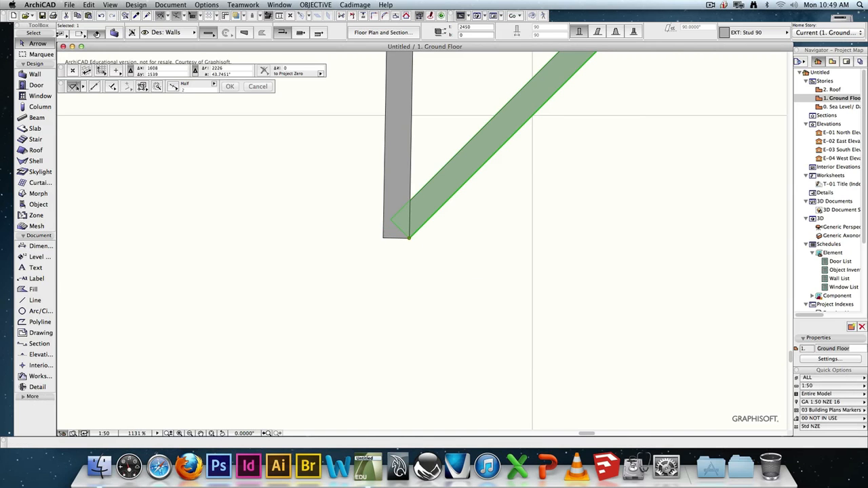
{"action": "left_click", "coordinate": [384, 220]}
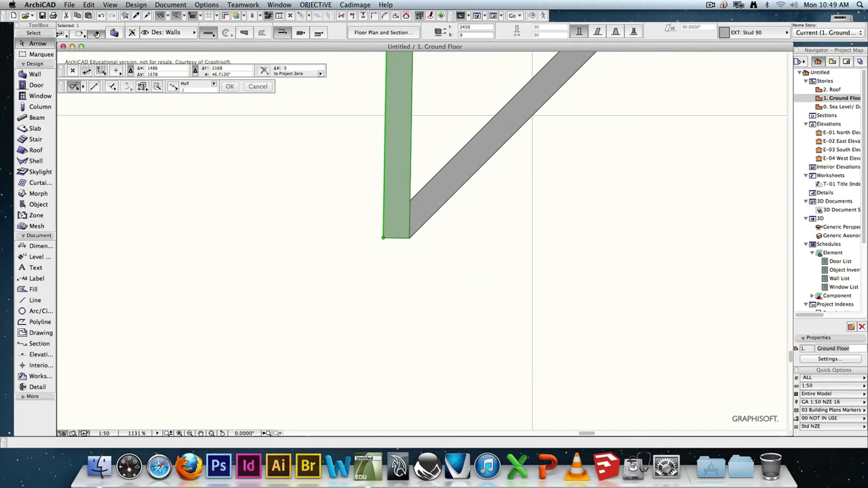
{"action": "left_click", "coordinate": [425, 211]}
{"action": "left_click", "coordinate": [402, 215]}
{"action": "left_click", "coordinate": [431, 205]}
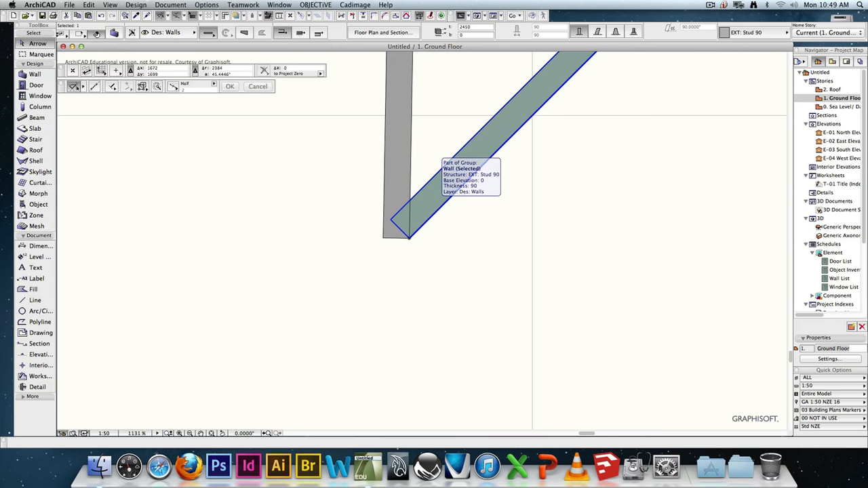
- Stretch the left wall's upper end node to the outer left corner of the top wall
{"action": "scroll", "coordinate": [524, 235], "scroll_direction": "down", "scroll_amount": 10}
{"action": "scroll", "coordinate": [556, 232], "scroll_direction": "down", "scroll_amount": 3}
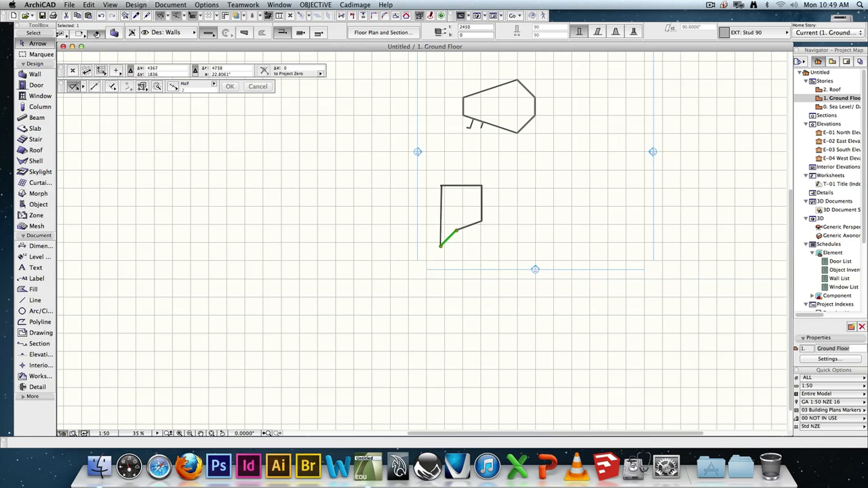
{"action": "scroll", "coordinate": [449, 206], "scroll_direction": "up", "scroll_amount": 8}
{"action": "scroll", "coordinate": [449, 200], "scroll_direction": "down", "scroll_amount": 1}
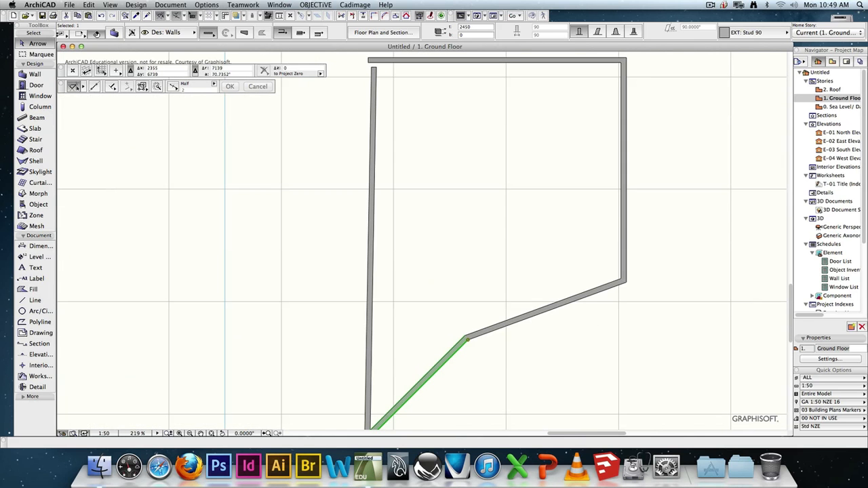
{"action": "left_click", "coordinate": [371, 68]}
{"action": "left_click", "coordinate": [372, 68]}
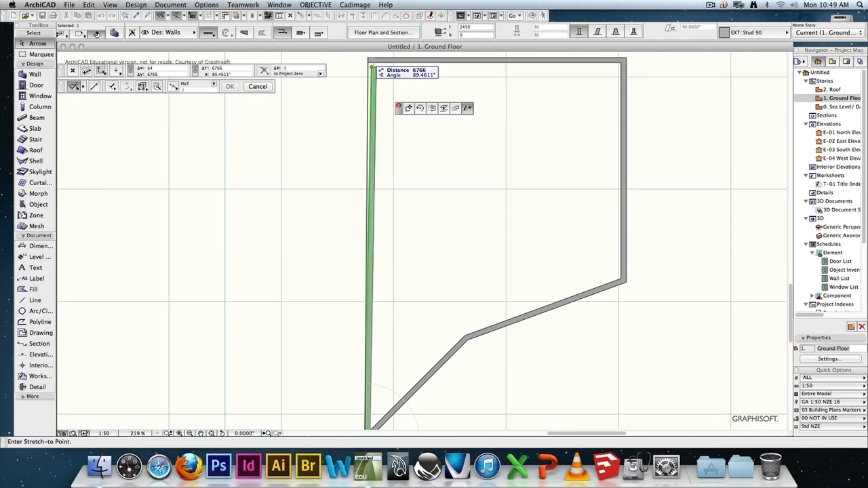
{"action": "left_click", "coordinate": [369, 58]}
{"action": "left_click", "coordinate": [417, 384]}
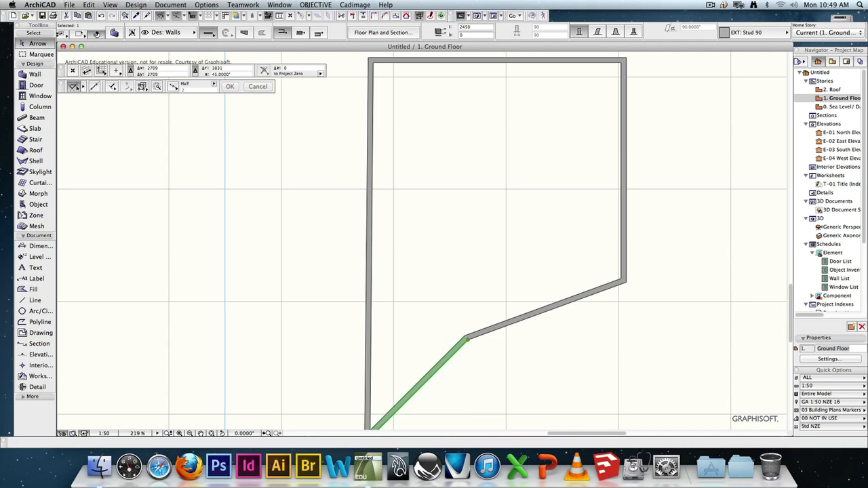
- Stretch the left wall's lower end node upward at an angle of exactly 90°, ending above the diagonal wall's lower tip
{"action": "scroll", "coordinate": [417, 387], "scroll_direction": "down", "scroll_amount": 1}
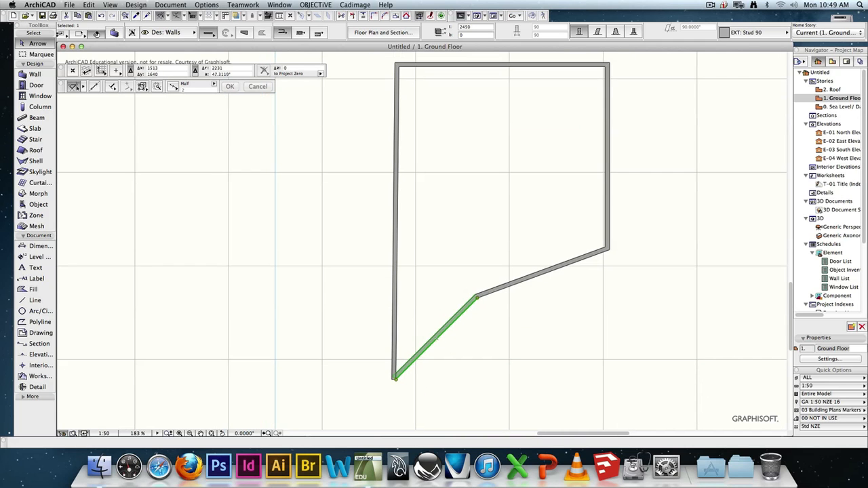
{"action": "left_click", "coordinate": [392, 385]}
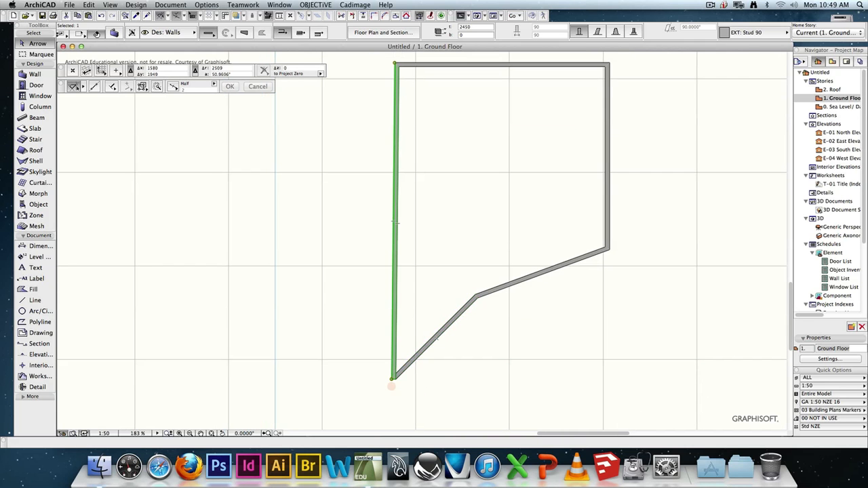
{"action": "left_click", "coordinate": [391, 386]}
{"action": "left_click", "coordinate": [392, 380]}
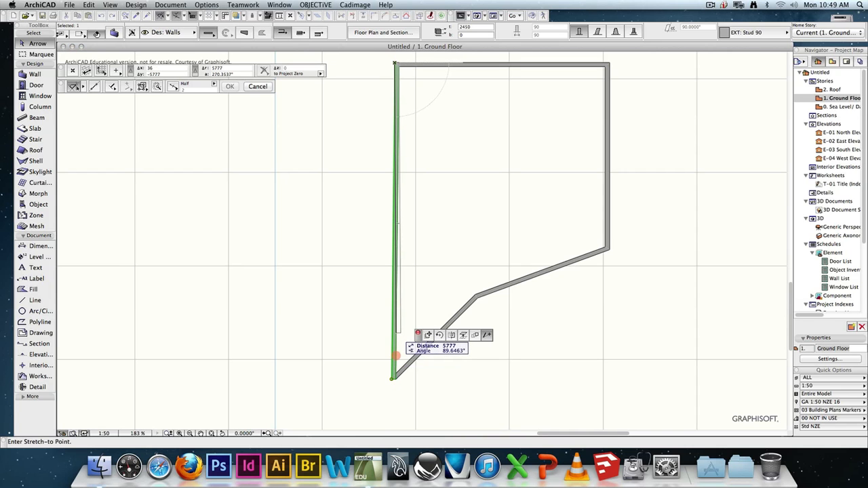
{"action": "type", "text": "a90"}
{"action": "key", "text": "Return"}
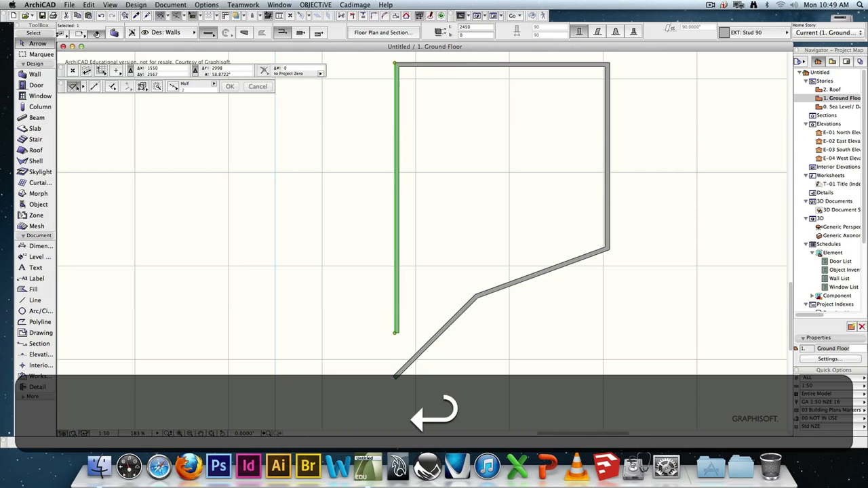
- Select the left and diagonal walls together and intersect them into a clean lower corner
{"action": "left_click", "coordinate": [395, 379]}
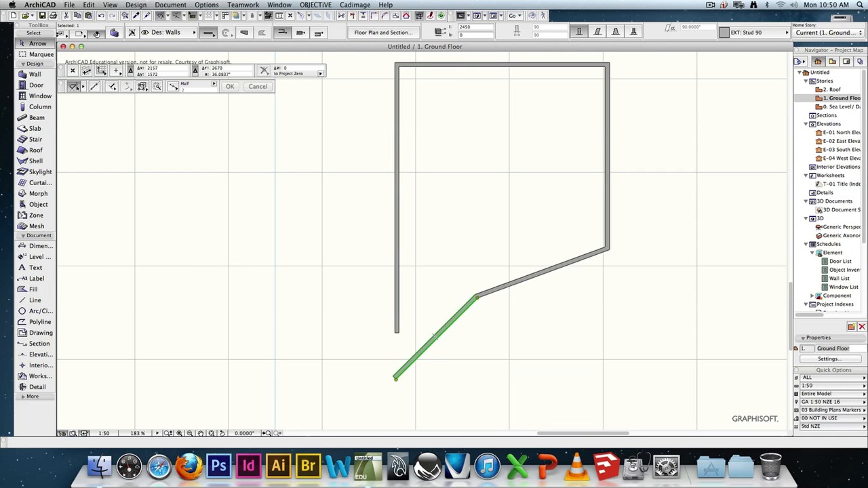
{"action": "key", "text": "Escape"}
{"action": "left_click", "coordinate": [355, 288]}
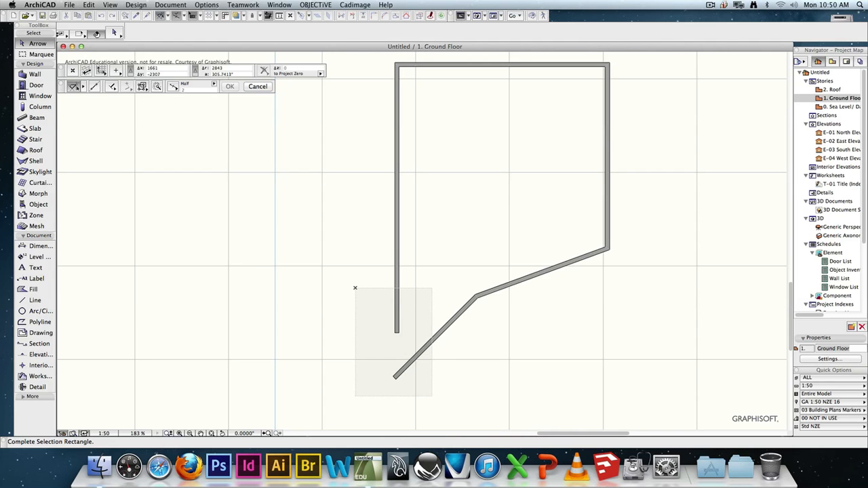
{"action": "left_click", "coordinate": [444, 397]}
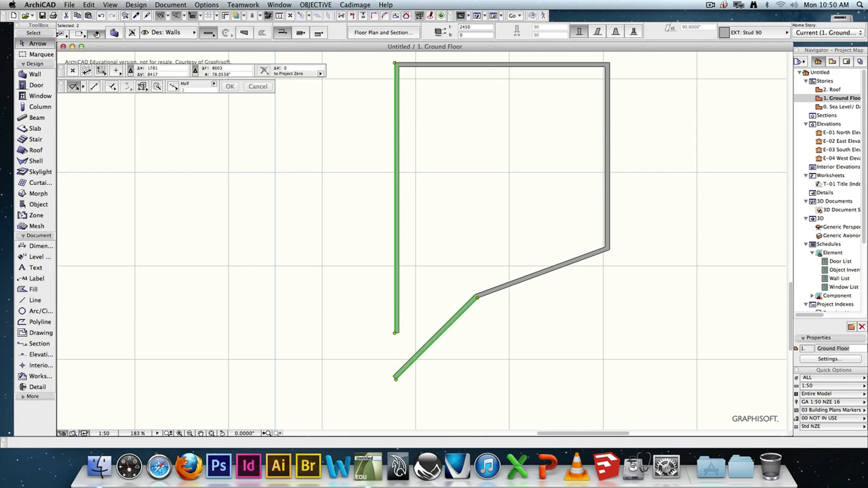
{"action": "left_click", "coordinate": [384, 15]}
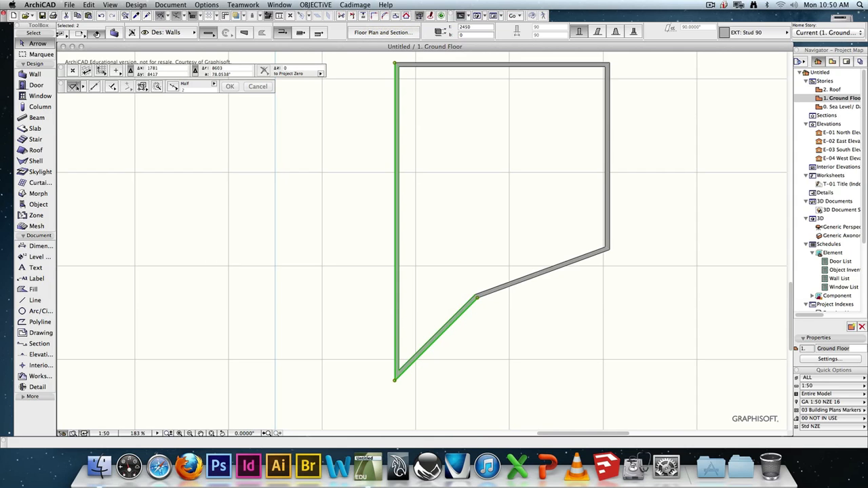
{"action": "key", "text": "Escape"}
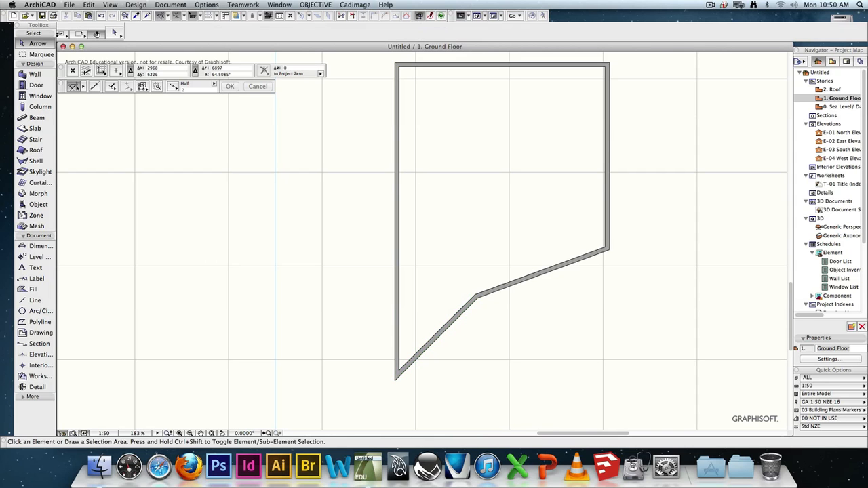
- Draw an open arc by centre point with a radius of 6000 in the empty area right of the lower wall outline
{"action": "scroll", "coordinate": [478, 210], "scroll_direction": "down", "scroll_amount": 1}
{"action": "middle_click_drag", "start_coordinate": [439, 210], "coordinate": [360, 173]}
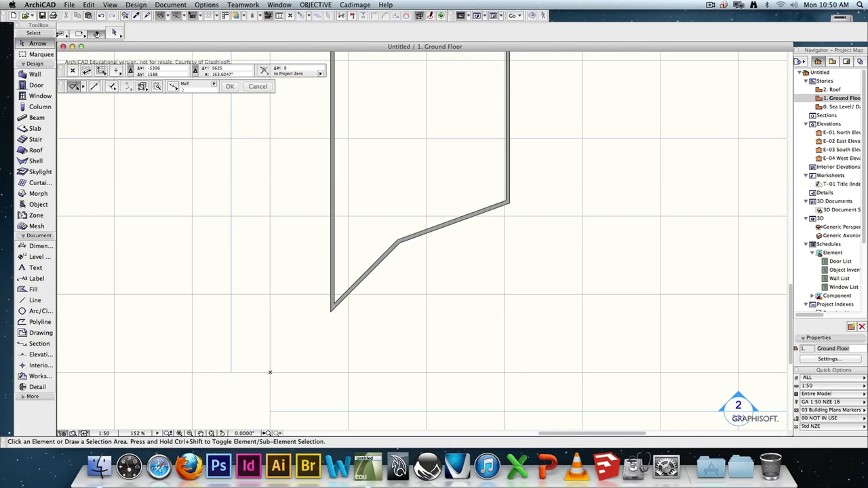
{"action": "left_click", "coordinate": [40, 310]}
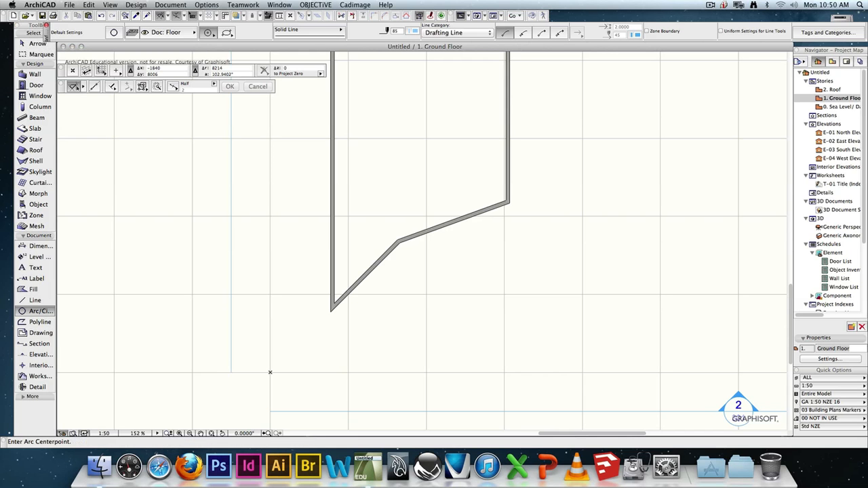
{"action": "left_click", "coordinate": [209, 33]}
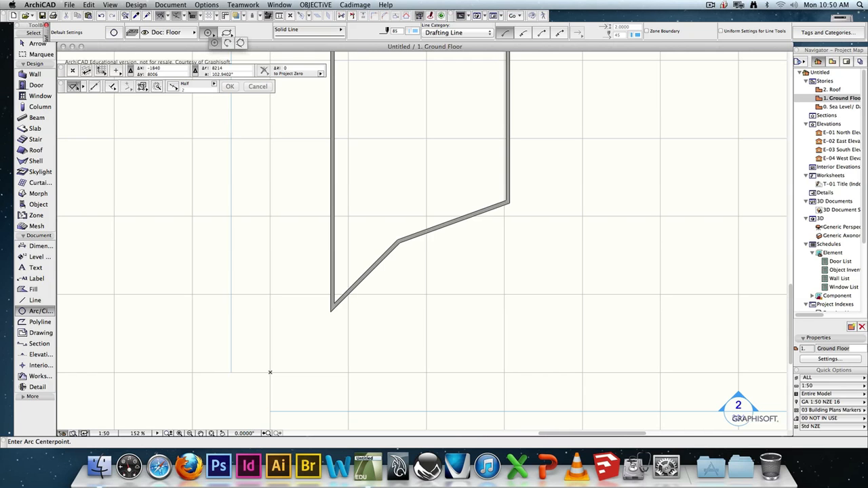
{"action": "left_click", "coordinate": [214, 43]}
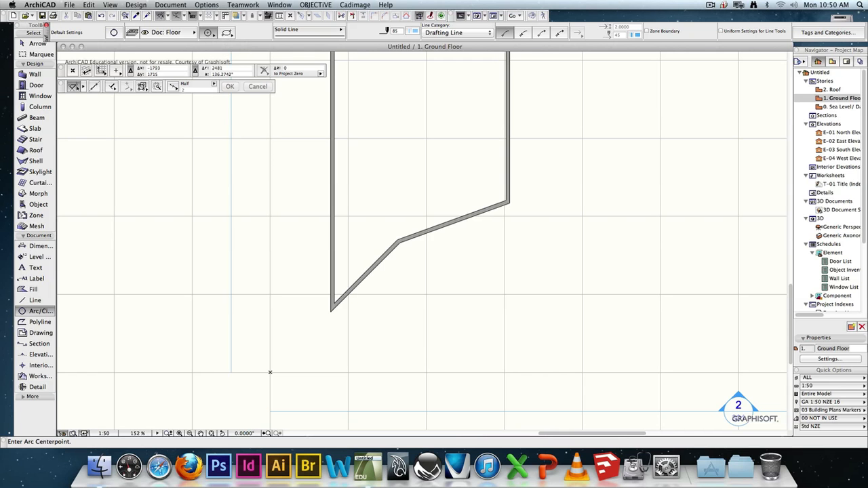
{"action": "scroll", "coordinate": [452, 259], "scroll_direction": "up", "scroll_amount": 2}
{"action": "scroll", "coordinate": [456, 261], "scroll_direction": "up", "scroll_amount": 5}
{"action": "scroll", "coordinate": [457, 260], "scroll_direction": "down", "scroll_amount": 13}
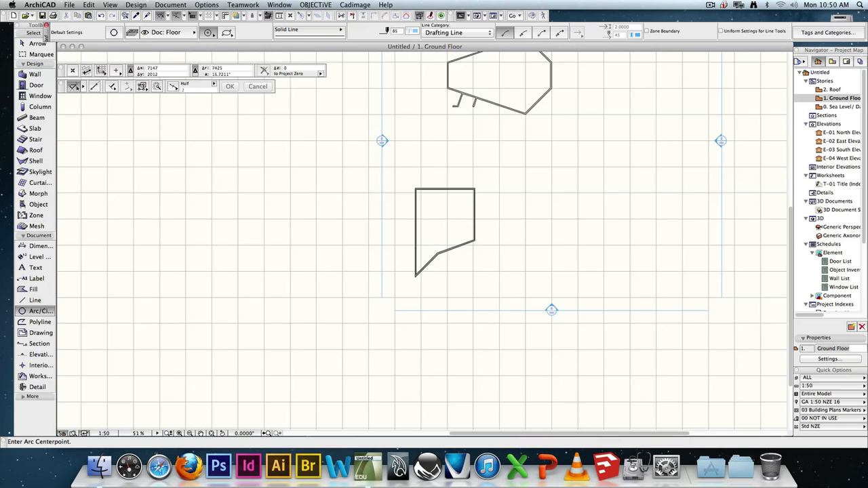
{"action": "middle_click_drag", "start_coordinate": [496, 264], "coordinate": [407, 287]}
{"action": "scroll", "coordinate": [293, 314], "scroll_direction": "down", "scroll_amount": 2}
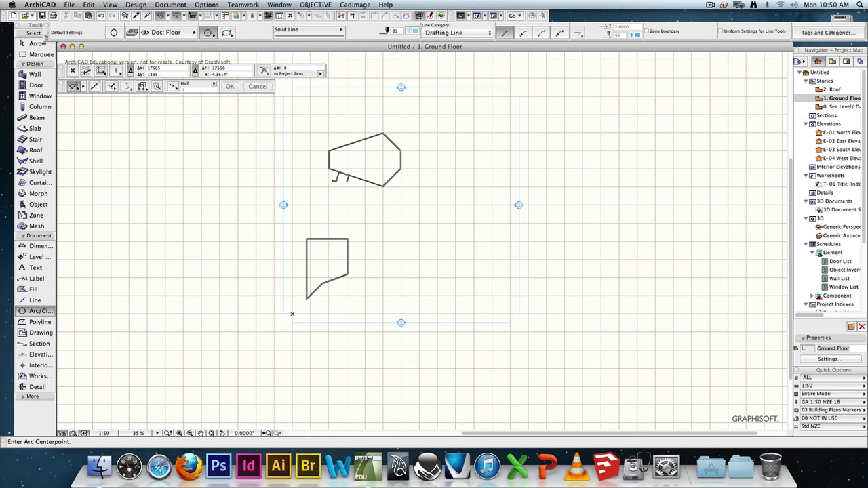
{"action": "left_click", "coordinate": [448, 289]}
{"action": "scroll", "coordinate": [447, 288], "scroll_direction": "down", "scroll_amount": 1}
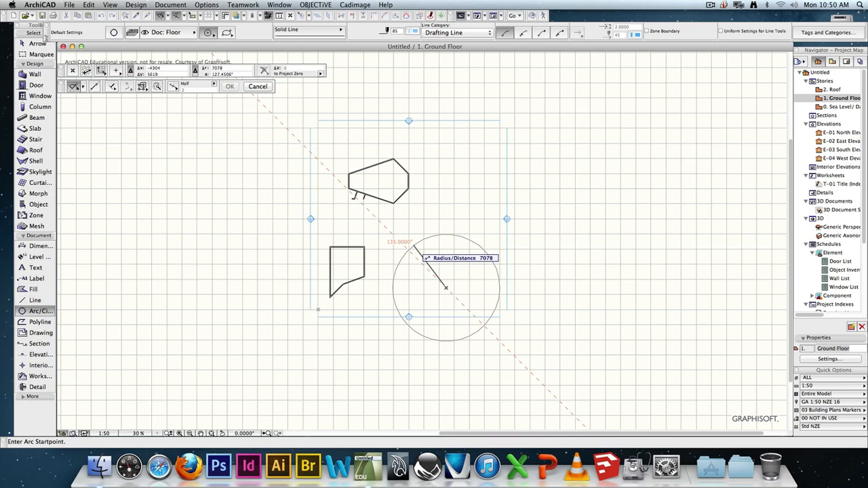
{"action": "type", "text": "3"}
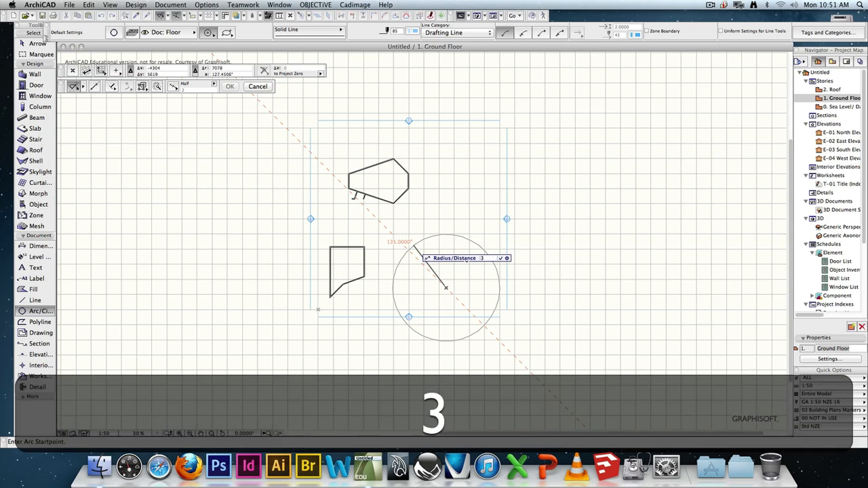
{"action": "type", "text": "600"}
{"action": "key", "text": "BackSpace"}
{"action": "key", "text": "BackSpace"}
{"action": "key", "text": "BackSpace"}
{"action": "key", "text": "BackSpace"}
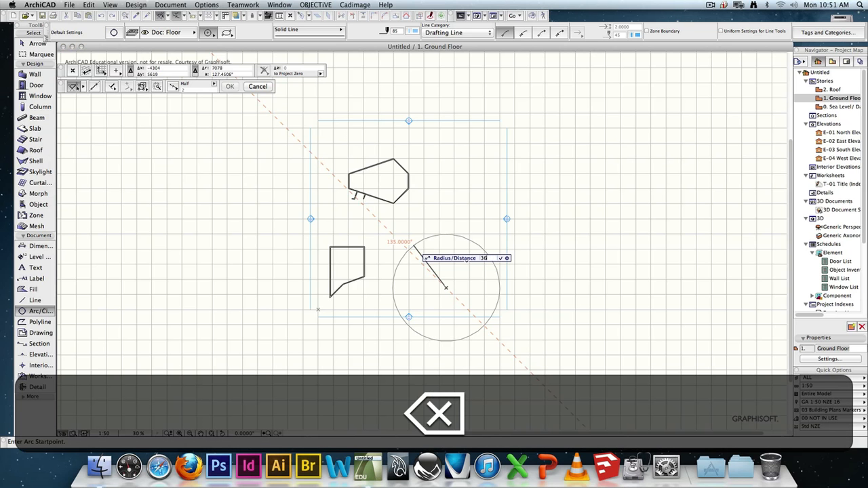
{"action": "type", "text": "6000"}
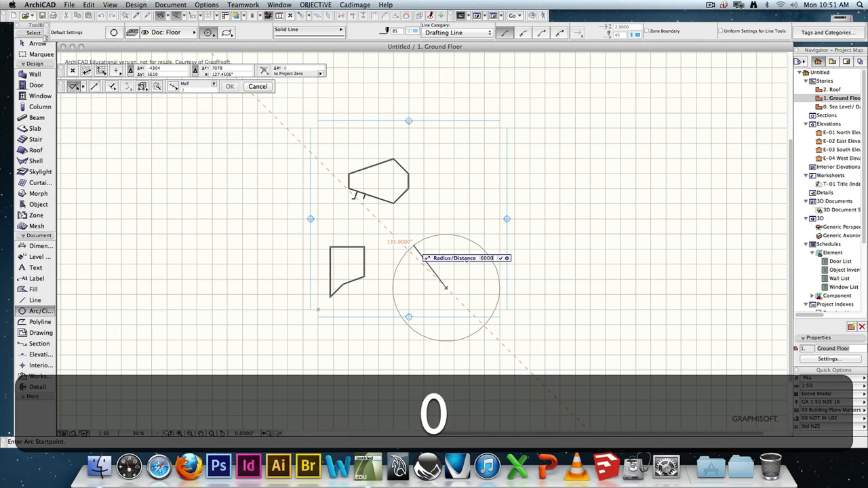
{"action": "key", "text": "Return"}
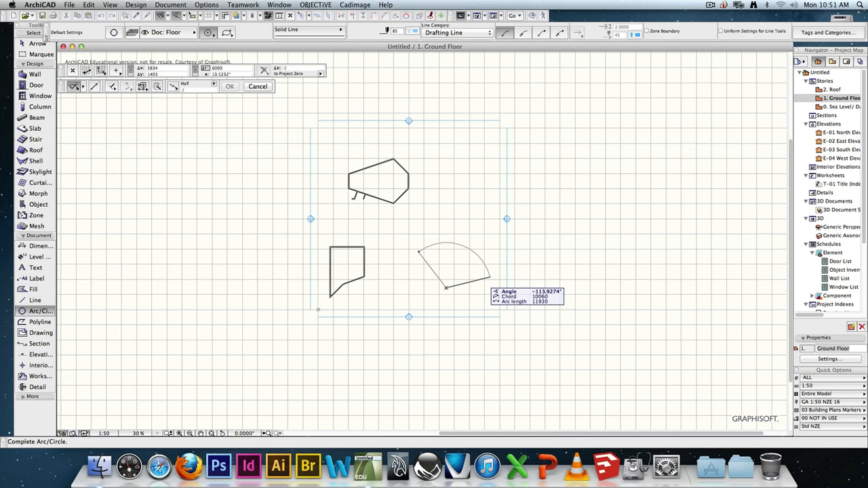
{"action": "left_click", "coordinate": [480, 257]}
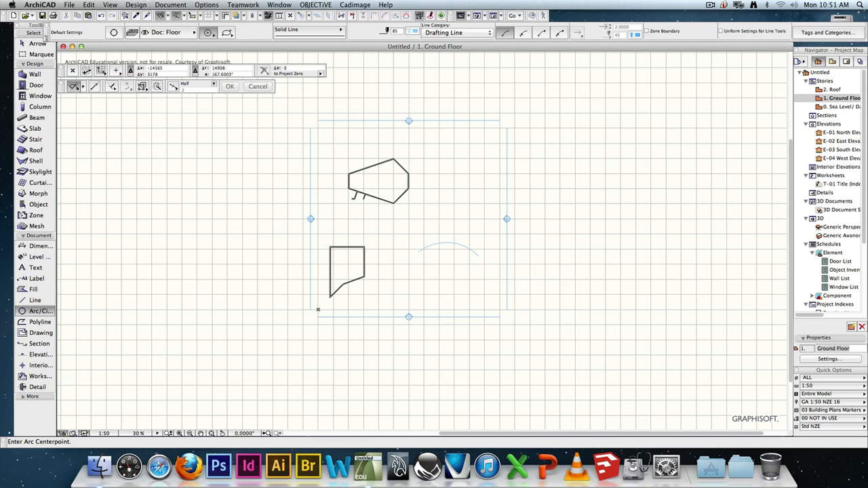
{"action": "left_click", "coordinate": [35, 75]}
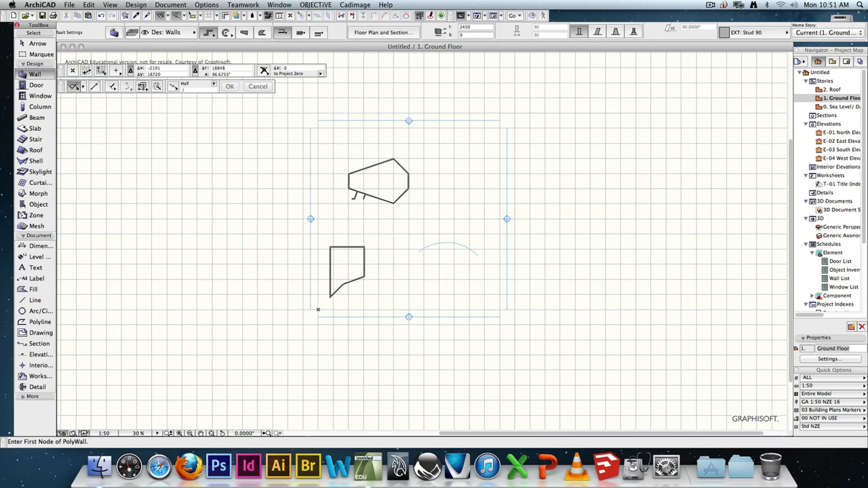
{"action": "left_click", "coordinate": [429, 291]}
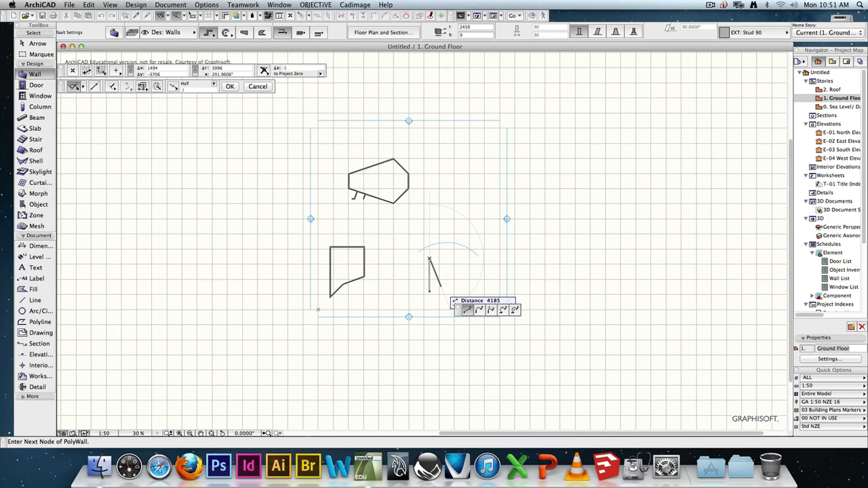
{"action": "key", "text": "super+z"}
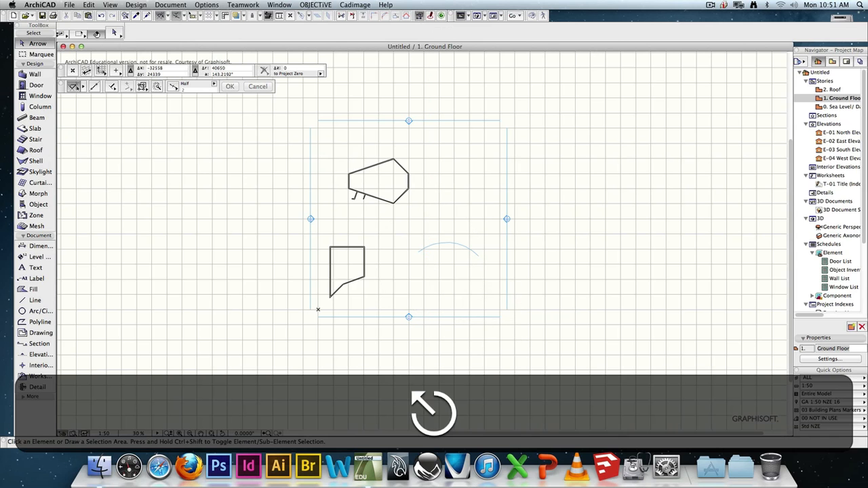
- Draw six separate straight walls below the arc with the single-wall method, at varied angles and about 3 to 4 m long
{"action": "left_click", "coordinate": [35, 75]}
{"action": "left_click", "coordinate": [211, 33]}
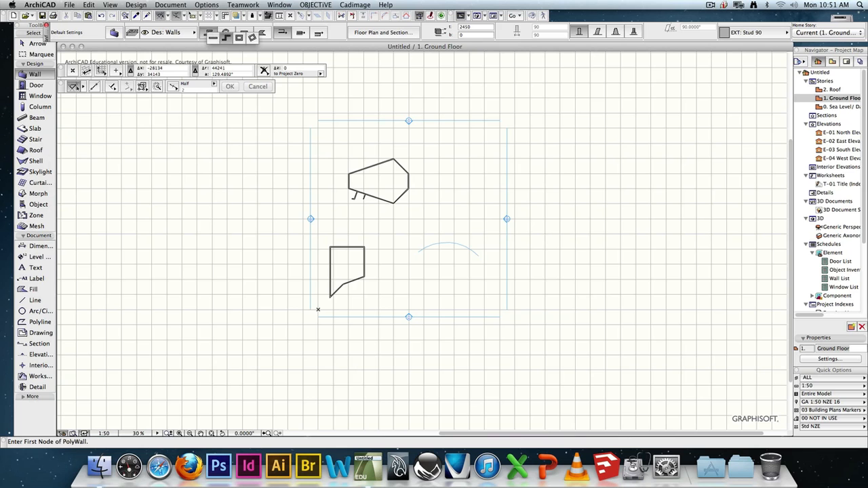
{"action": "left_click", "coordinate": [212, 40]}
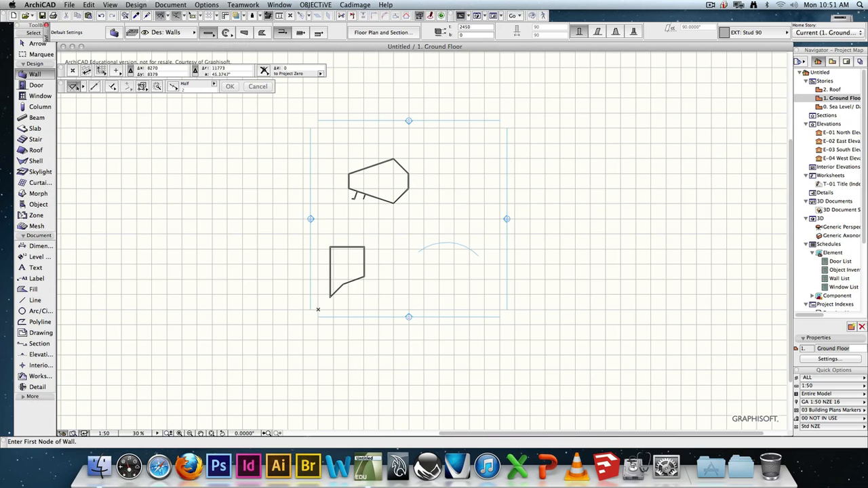
{"action": "left_click", "coordinate": [426, 288]}
{"action": "left_click", "coordinate": [426, 260]}
{"action": "left_click", "coordinate": [433, 287]}
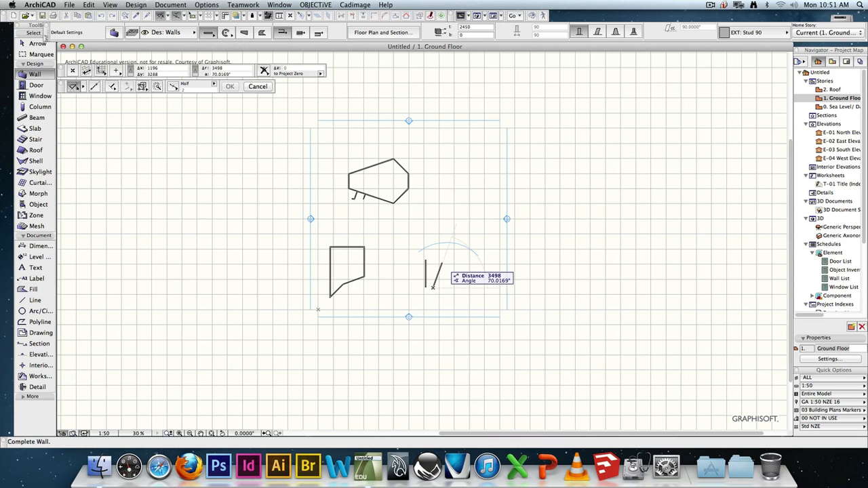
{"action": "left_click", "coordinate": [442, 264]}
{"action": "left_click", "coordinate": [446, 287]}
{"action": "left_click", "coordinate": [450, 260]}
{"action": "left_click", "coordinate": [458, 261]}
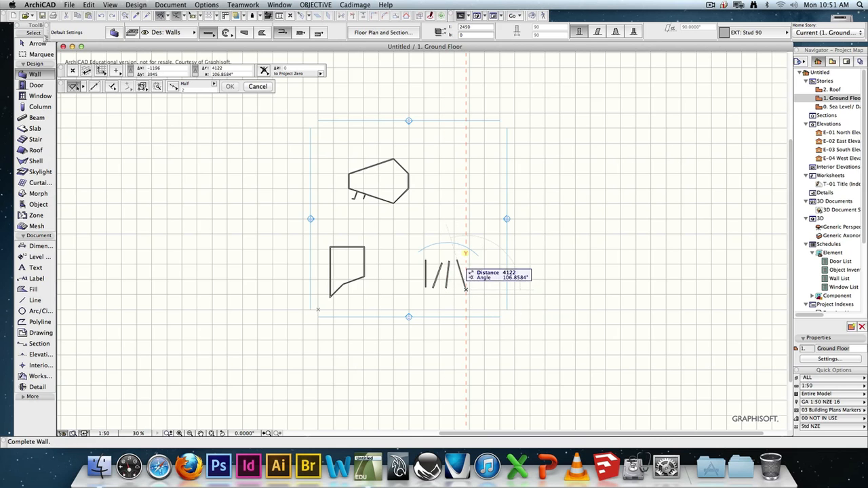
{"action": "left_click", "coordinate": [466, 289]}
{"action": "left_click", "coordinate": [470, 261]}
{"action": "left_click", "coordinate": [479, 291]}
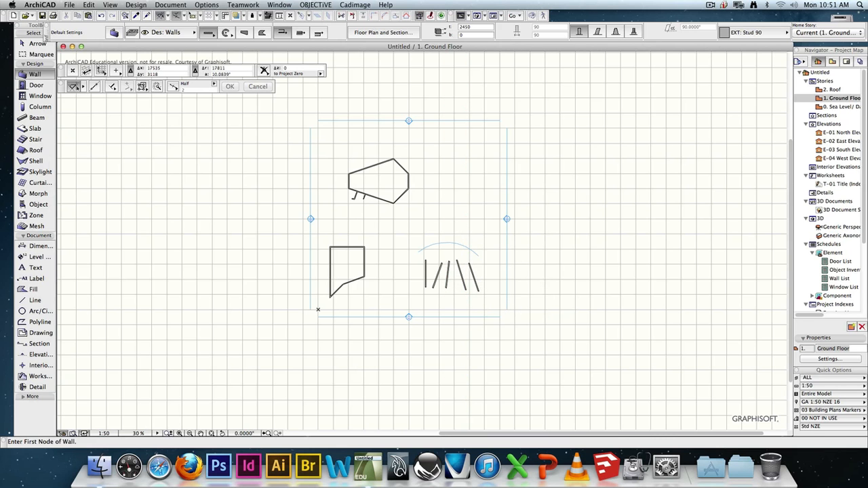
{"action": "left_click", "coordinate": [451, 285]}
{"action": "left_click", "coordinate": [454, 262]}
{"action": "left_click", "coordinate": [416, 254]}
- Select the six straight walls below the arc, adjust them to the arc, and undo the adjustment
{"action": "left_click", "coordinate": [37, 44]}
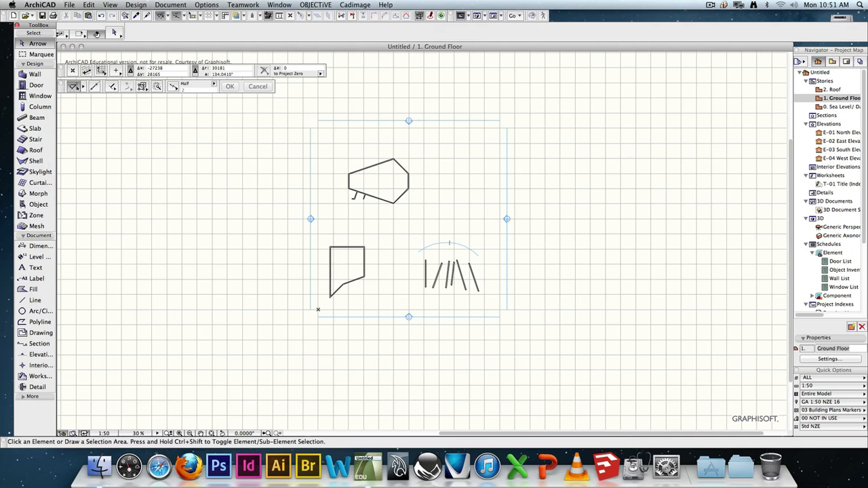
{"action": "left_click_drag", "start_coordinate": [480, 299], "coordinate": [424, 280]}
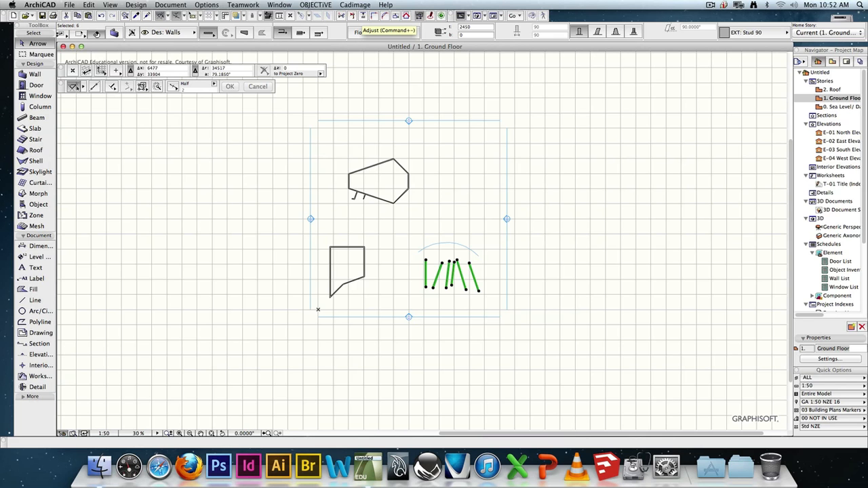
{"action": "left_click", "coordinate": [363, 15]}
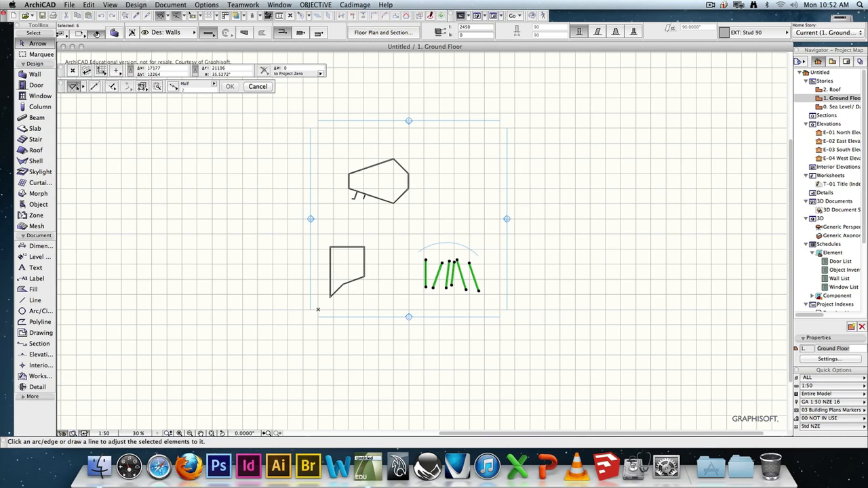
{"action": "left_click", "coordinate": [431, 245]}
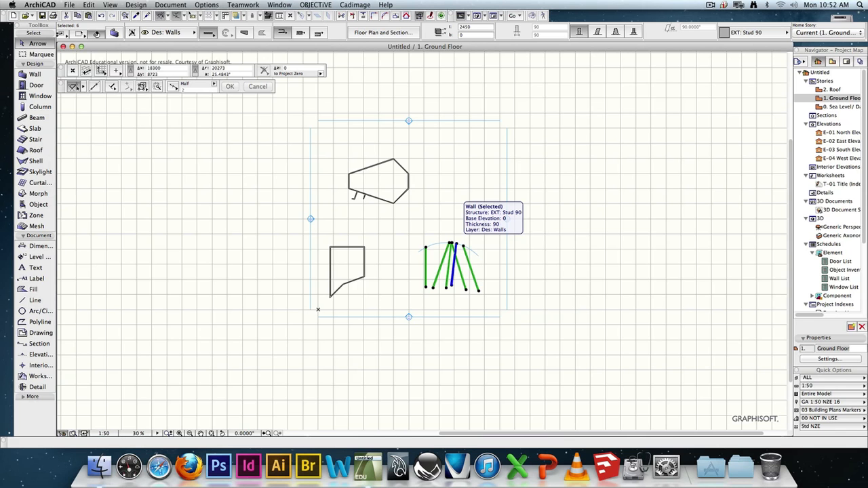
{"action": "key", "text": "super+z"}
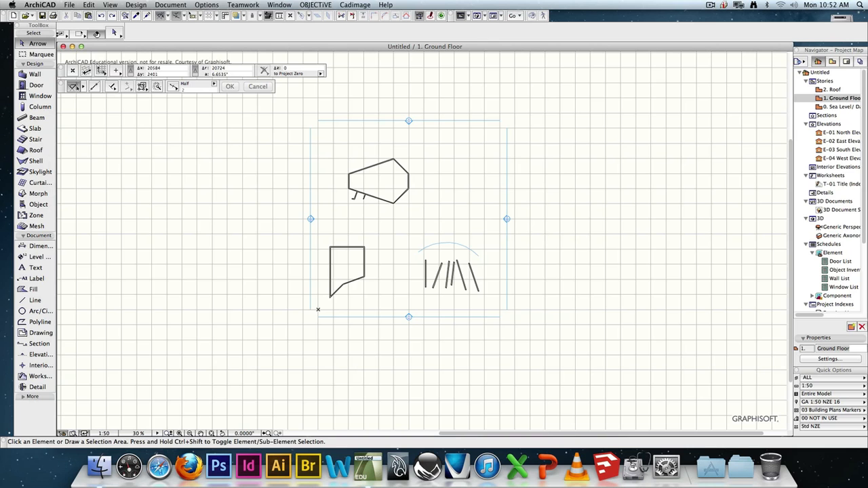
- Select all six walls again and adjust their upper ends to meet the arc
{"action": "left_click_drag", "start_coordinate": [486, 304], "coordinate": [411, 276]}
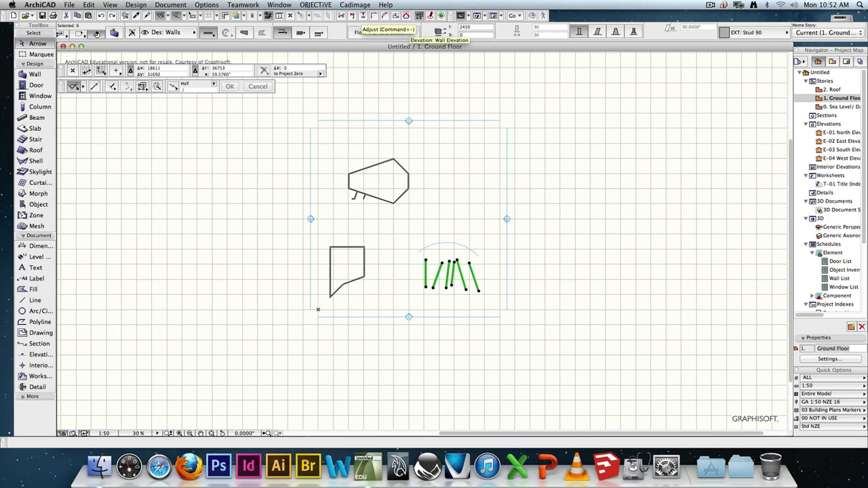
{"action": "left_click", "coordinate": [363, 15]}
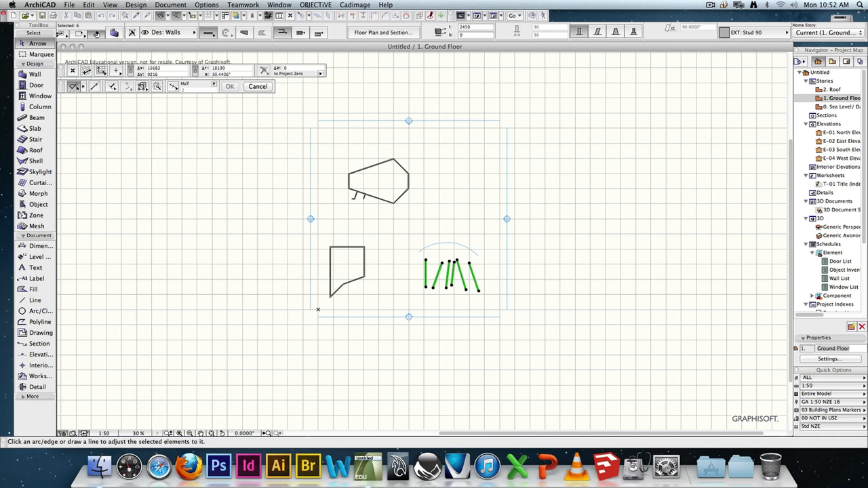
{"action": "left_click", "coordinate": [419, 251]}
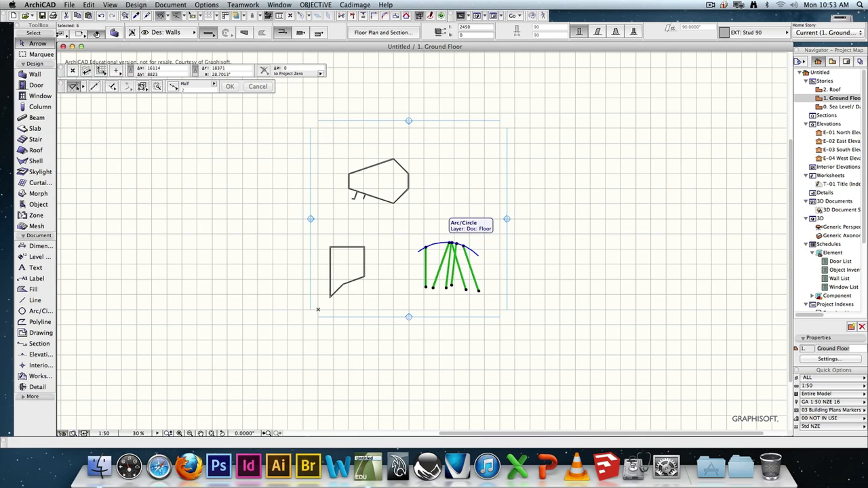
- Move the arc straight down so that it crosses the upper parts of the six walls
{"action": "key", "text": "Escape"}
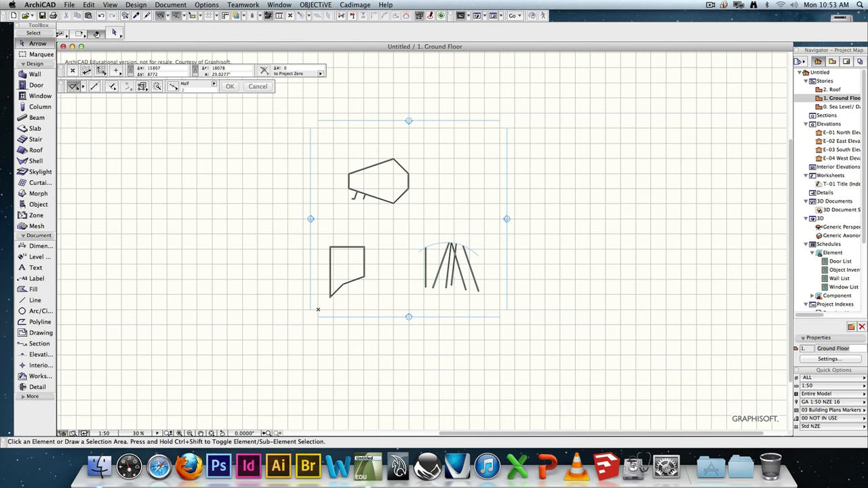
{"action": "left_click", "coordinate": [468, 260]}
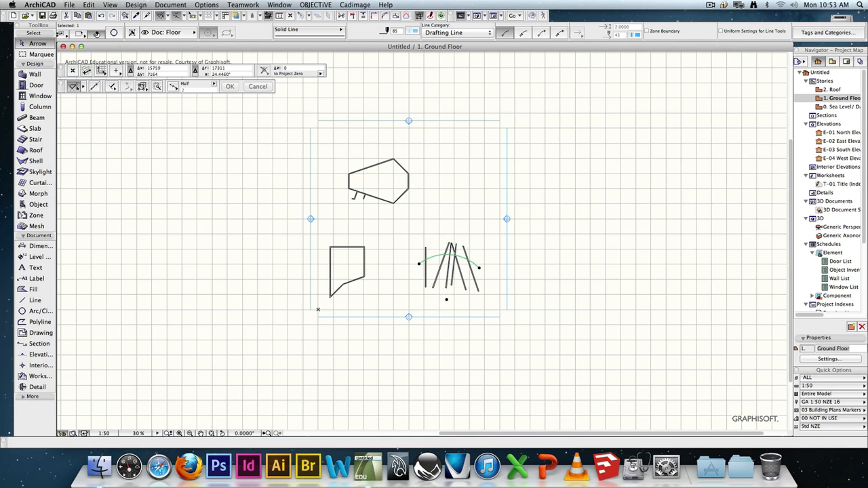
{"action": "key", "text": "Escape"}
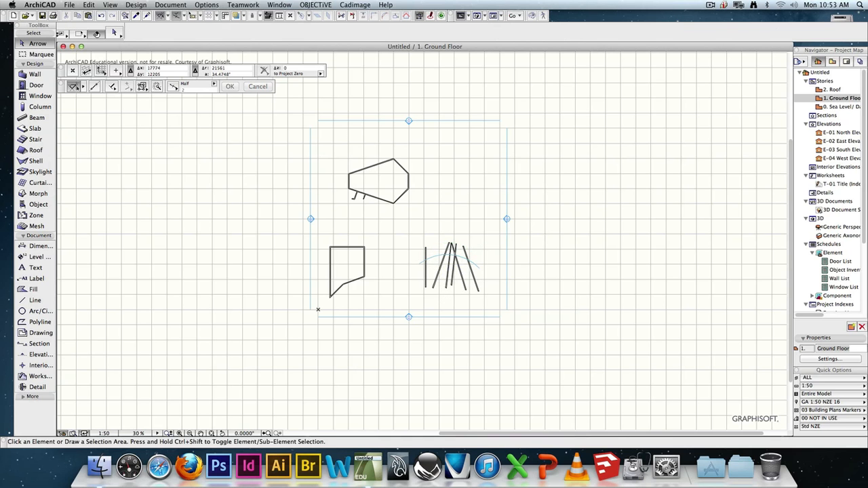
- Try adjusting the six selected walls to the lowered arc, undo it and clear the selection
{"action": "left_click", "coordinate": [425, 287]}
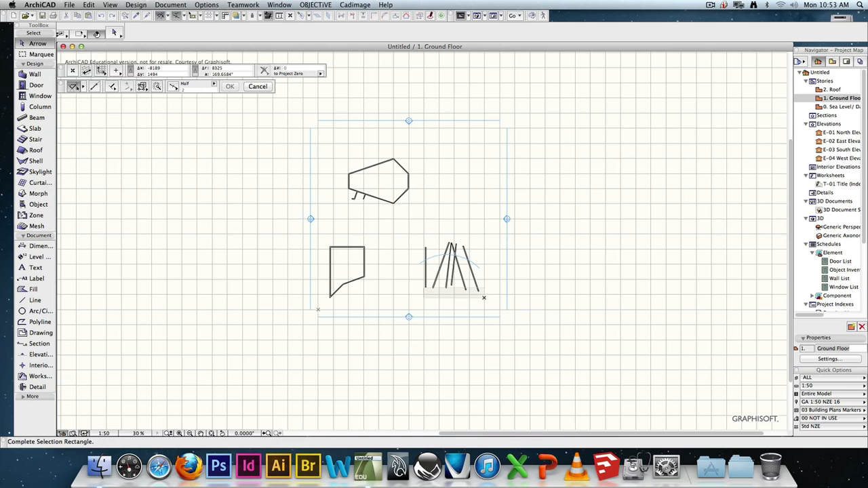
{"action": "left_click", "coordinate": [484, 298]}
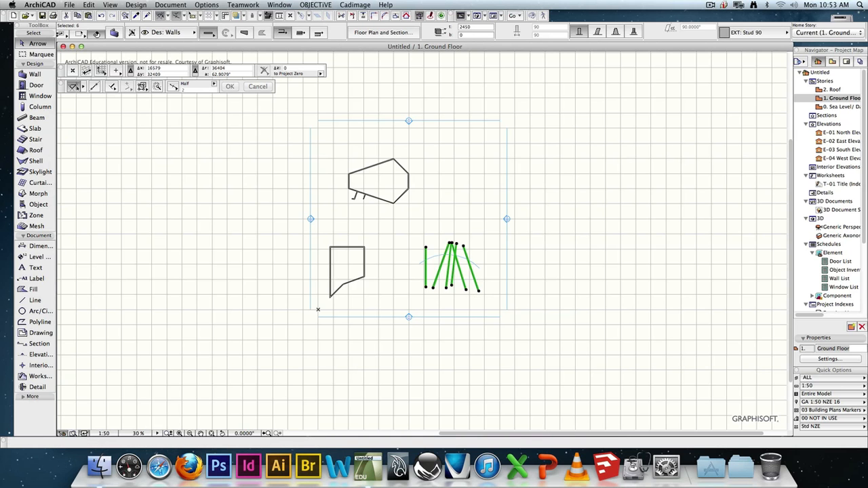
{"action": "left_click", "coordinate": [365, 15]}
{"action": "left_click", "coordinate": [434, 256]}
{"action": "key", "text": "super+z"}
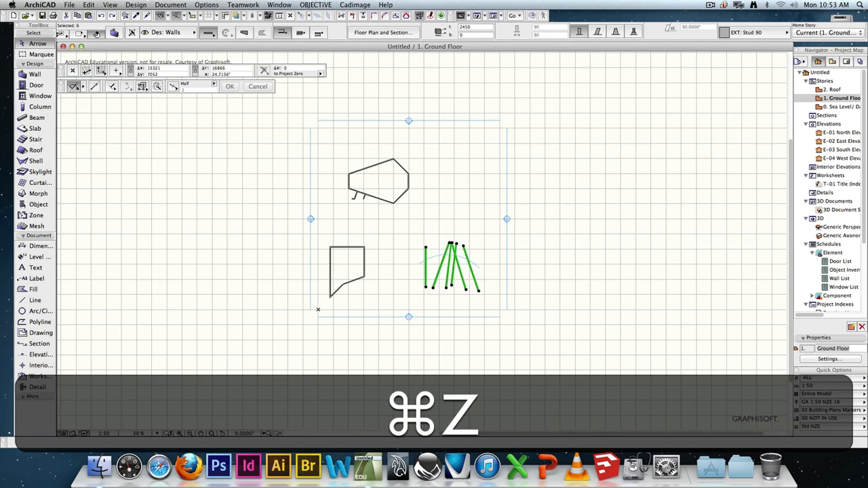
{"action": "left_click", "coordinate": [519, 255]}
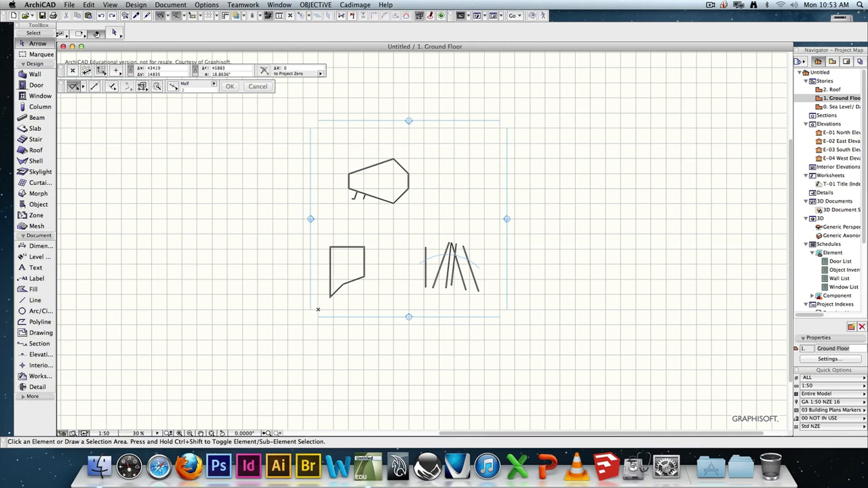
- Select the six walls and split them along the arc, keeping the parts below the arc selected
{"action": "left_click", "coordinate": [447, 278]}
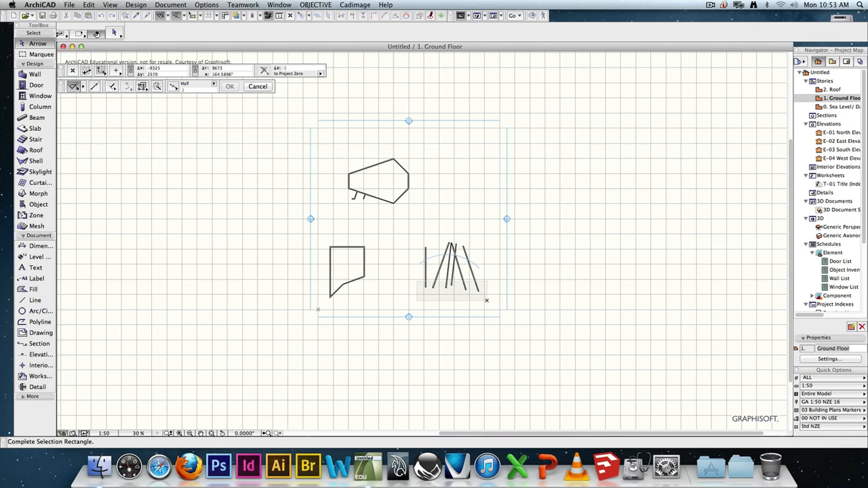
{"action": "scroll", "coordinate": [487, 300], "scroll_direction": "up", "scroll_amount": 5}
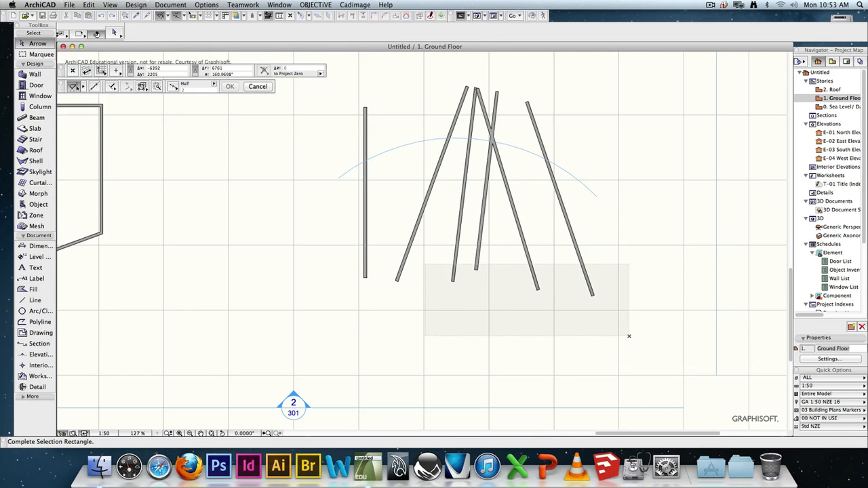
{"action": "left_click", "coordinate": [355, 245]}
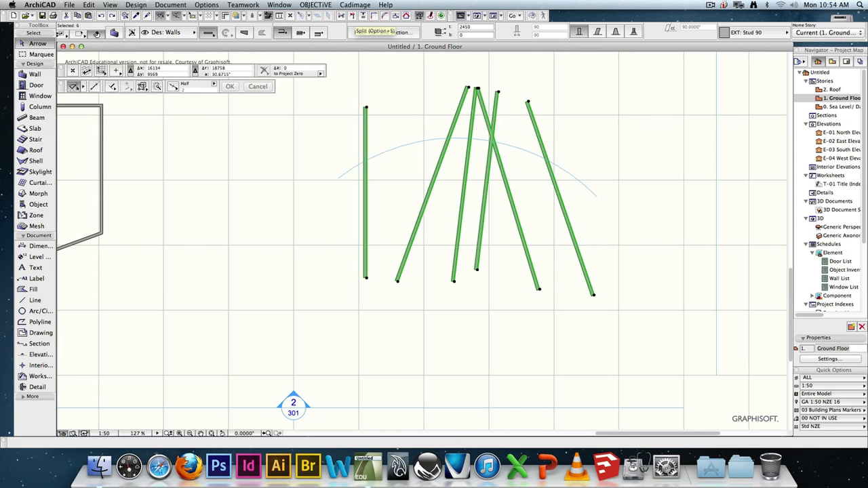
{"action": "left_click", "coordinate": [114, 33]}
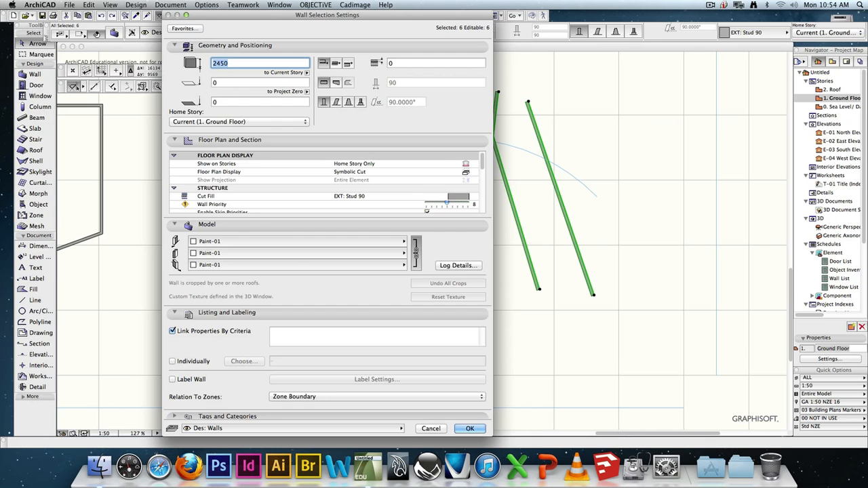
{"action": "key", "text": "Return"}
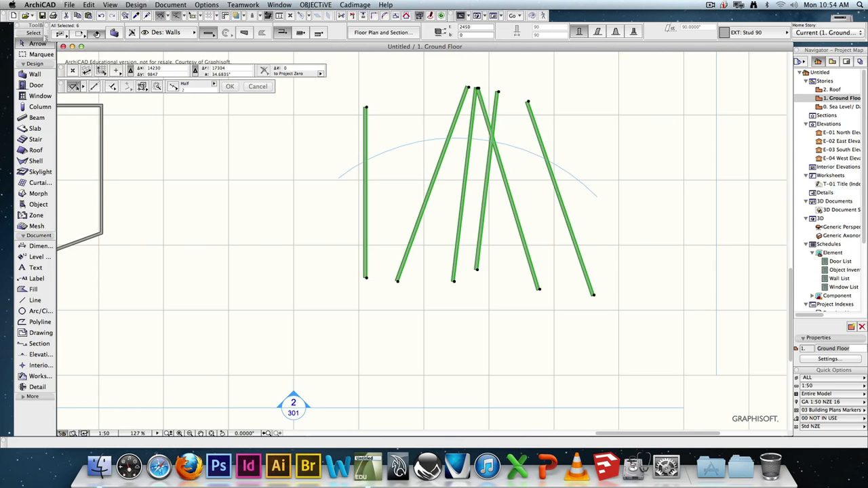
{"action": "key", "text": "super+j"}
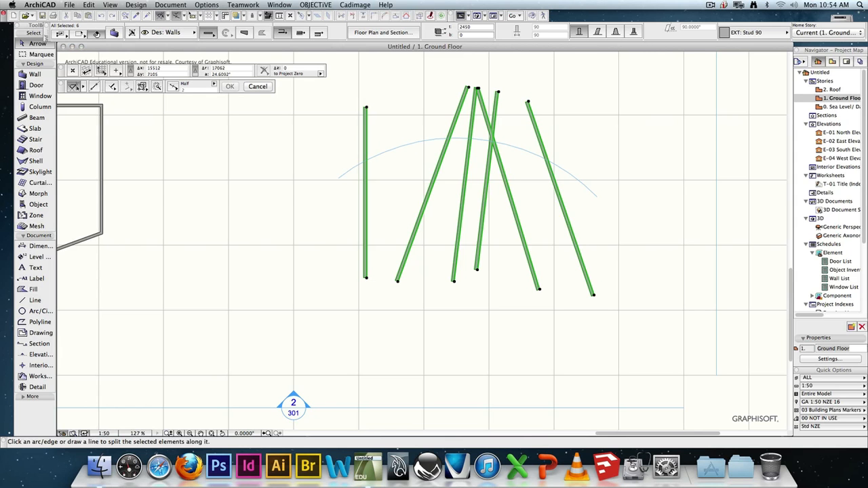
{"action": "left_click", "coordinate": [386, 151]}
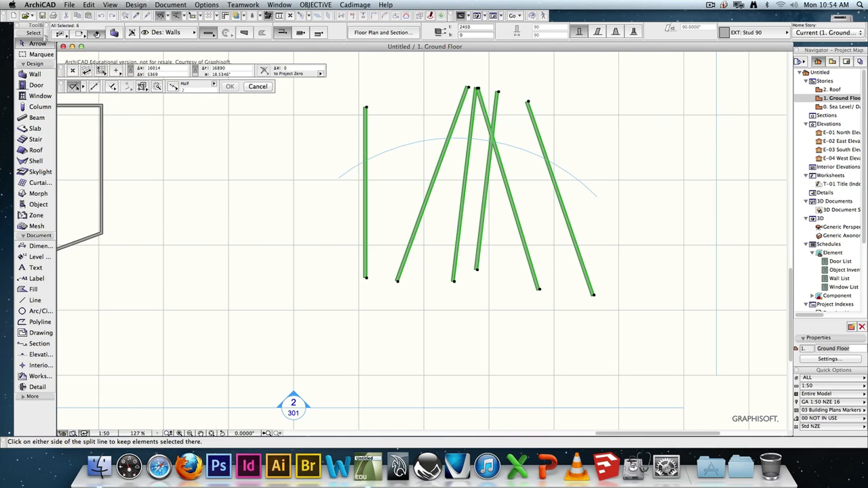
{"action": "left_click", "coordinate": [432, 222]}
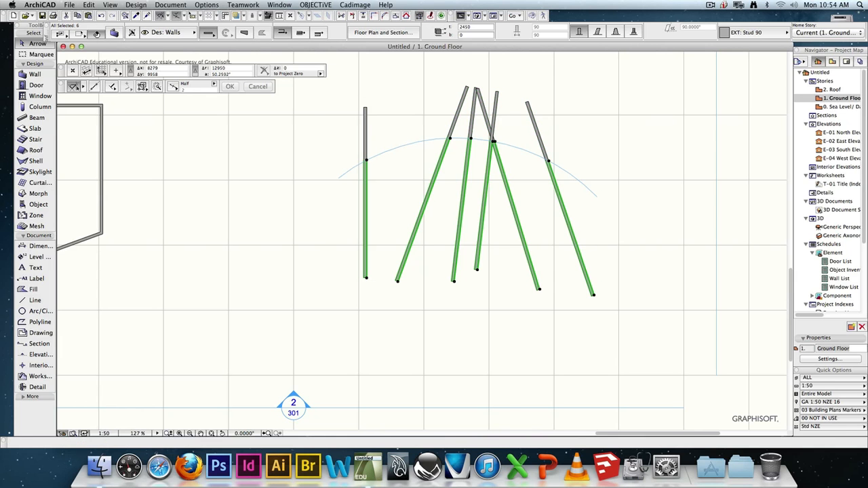
- Set all surfaces of the selected lower wall parts to Paint-06 and clear the selection
{"action": "left_click", "coordinate": [114, 32]}
{"action": "left_click", "coordinate": [400, 242]}
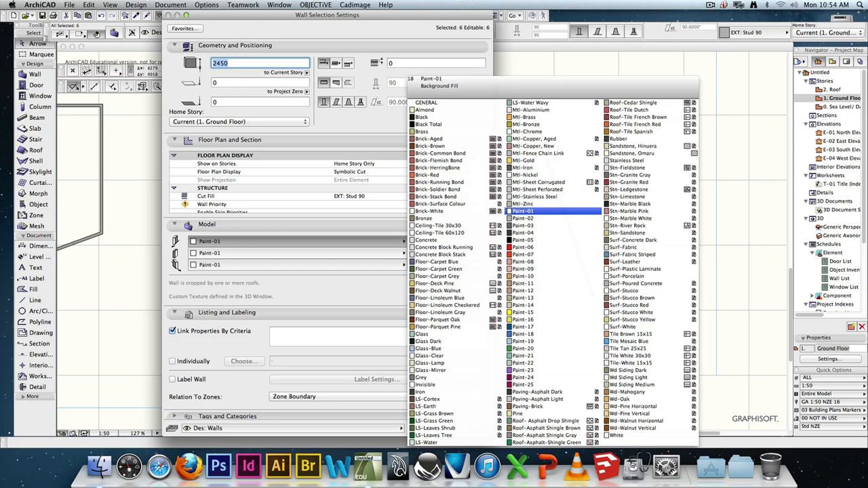
{"action": "left_click", "coordinate": [536, 248]}
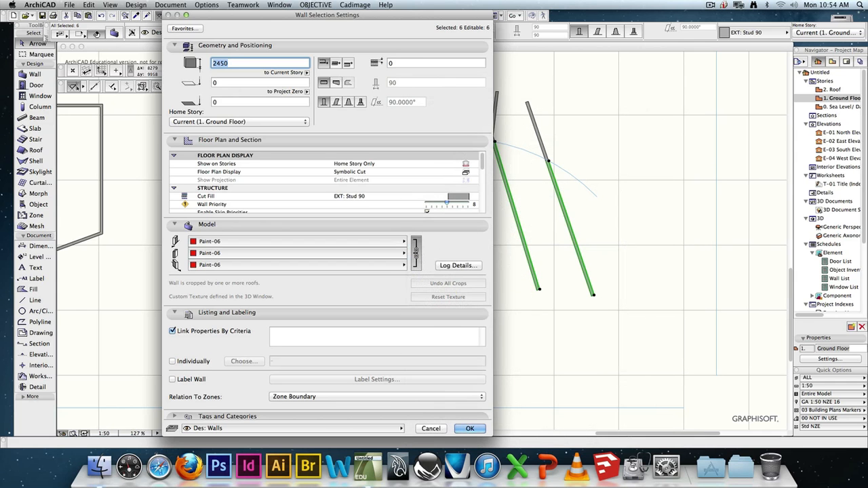
{"action": "left_click", "coordinate": [470, 429]}
{"action": "key", "text": "Escape"}
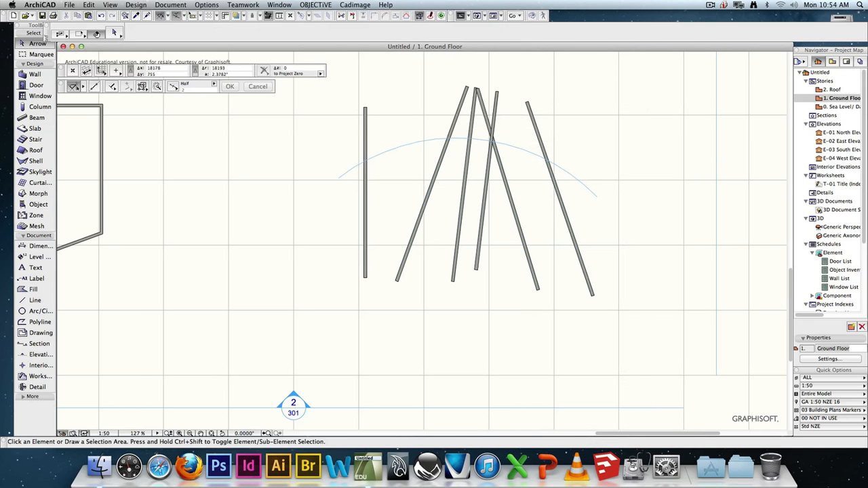
- Examine the split walls up close from different angles in the 3D view and return to the ground floor plan
{"action": "key", "text": "ctrl+Up"}
{"action": "key", "text": "ctrl+Up"}
{"action": "key", "text": "F3"}
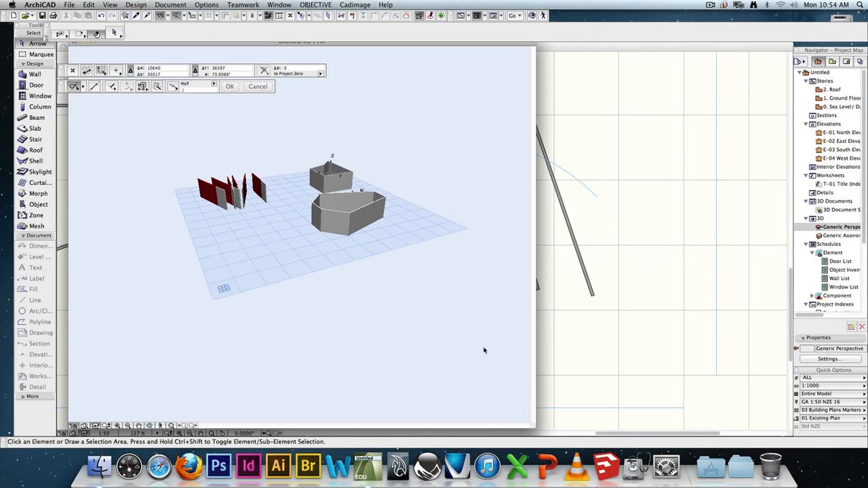
{"action": "scroll", "coordinate": [241, 173], "scroll_direction": "up", "scroll_amount": 10}
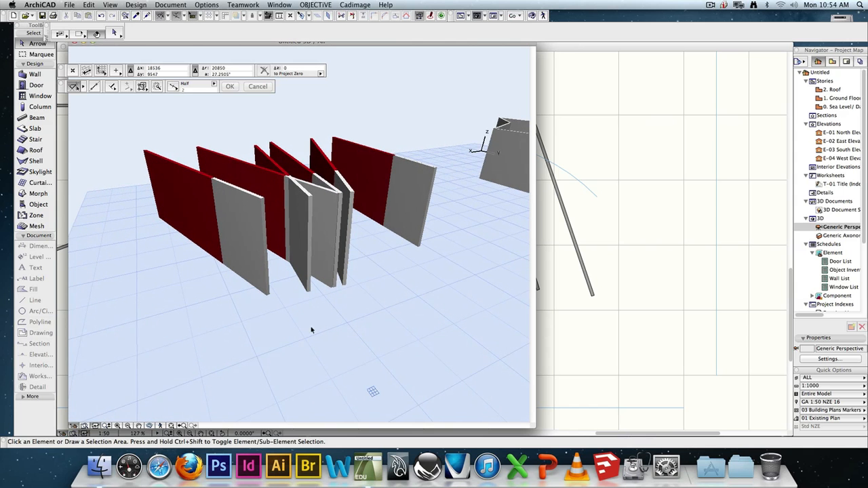
{"action": "left_click", "coordinate": [150, 426]}
{"action": "left_click_drag", "start_coordinate": [209, 259], "coordinate": [309, 317]}
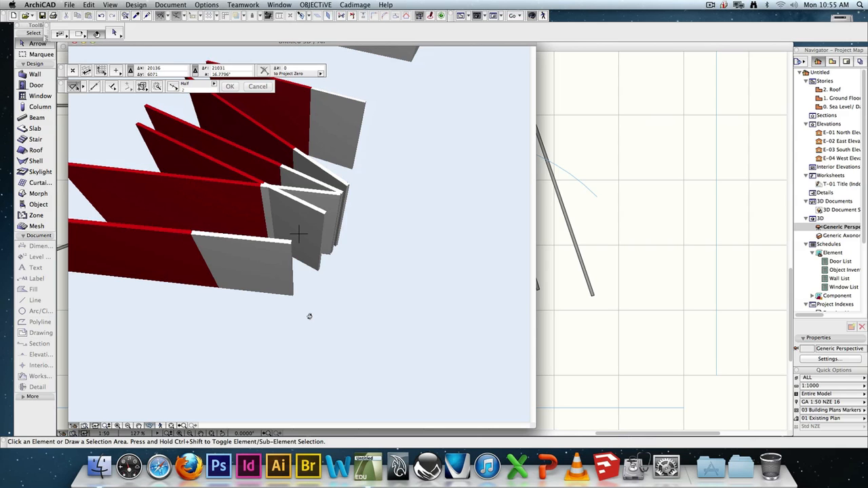
{"action": "key", "text": "XF86MonBrightnessUp"}
{"action": "left_click", "coordinate": [651, 322]}
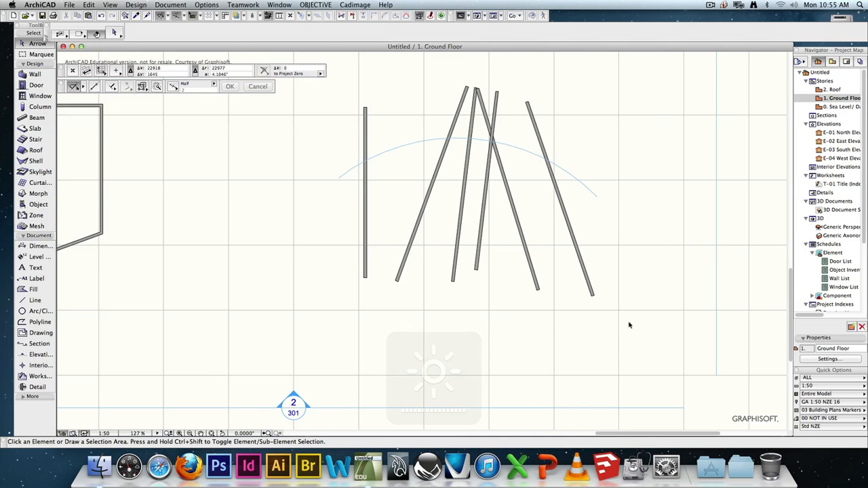
- In System Preferences, enable using all F1, F2, etc. keys as standard function keys and close the Keyboard settings
{"action": "left_click", "coordinate": [11, 5]}
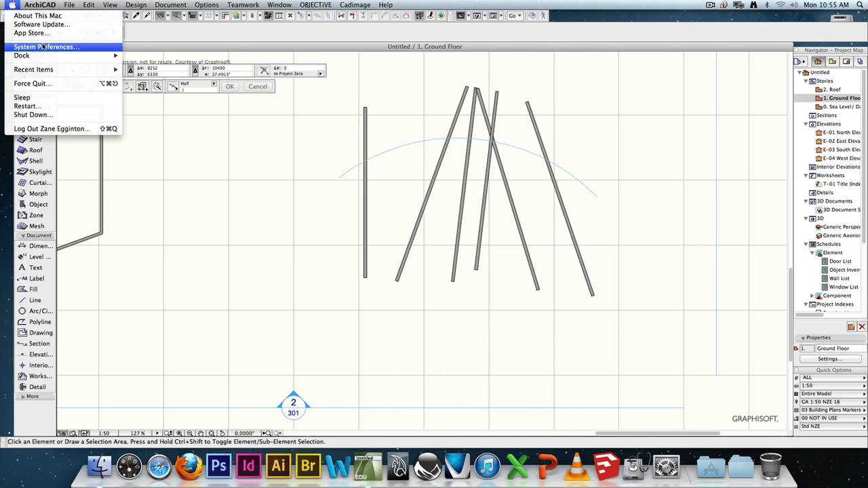
{"action": "left_click", "coordinate": [43, 47]}
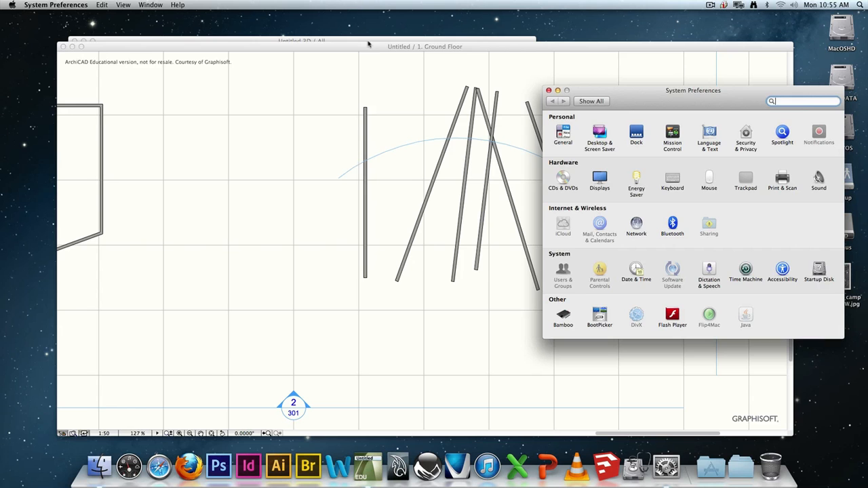
{"action": "left_click", "coordinate": [672, 179]}
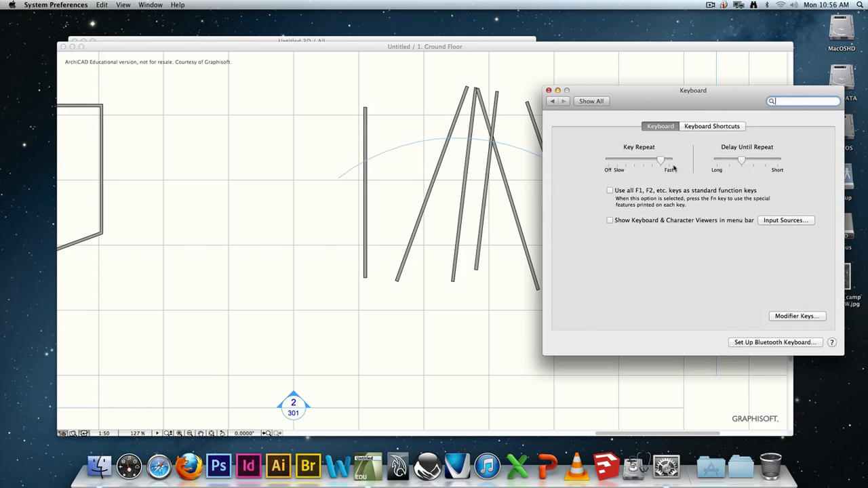
{"action": "left_click", "coordinate": [609, 190]}
{"action": "left_click", "coordinate": [548, 91]}
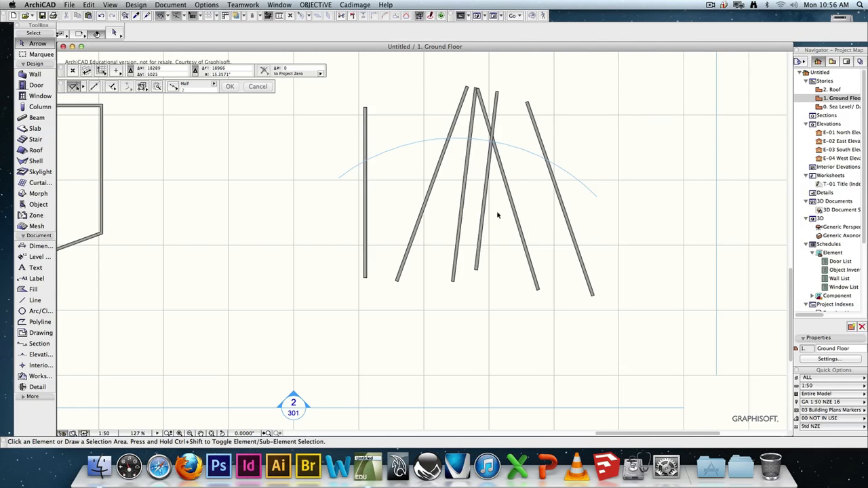
- Select the lower wall parts and four of the upper parts in turn to check the split, and clear the selection
{"action": "left_click_drag", "start_coordinate": [330, 198], "coordinate": [627, 303]}
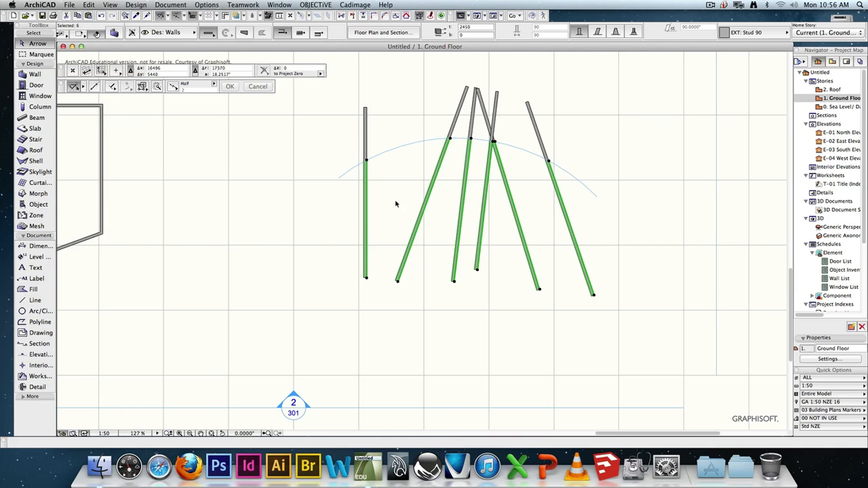
{"action": "left_click", "coordinate": [351, 130]}
{"action": "left_click_drag", "start_coordinate": [503, 79], "coordinate": [431, 143]}
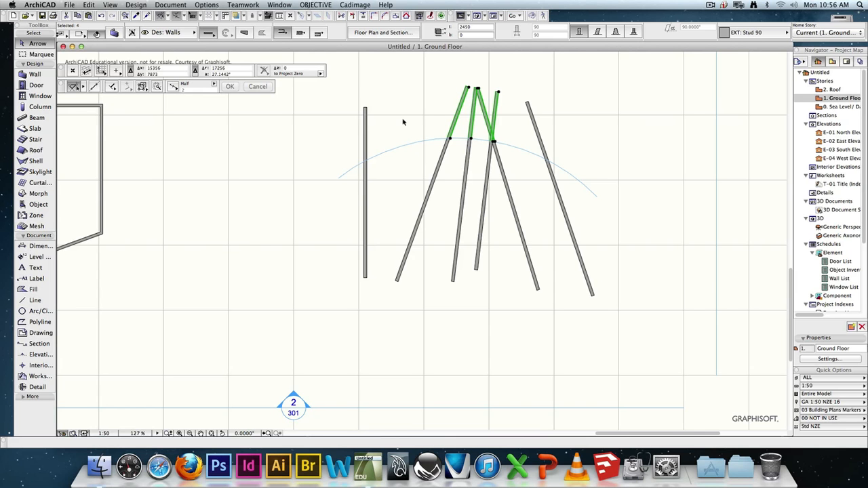
{"action": "left_click", "coordinate": [393, 112]}
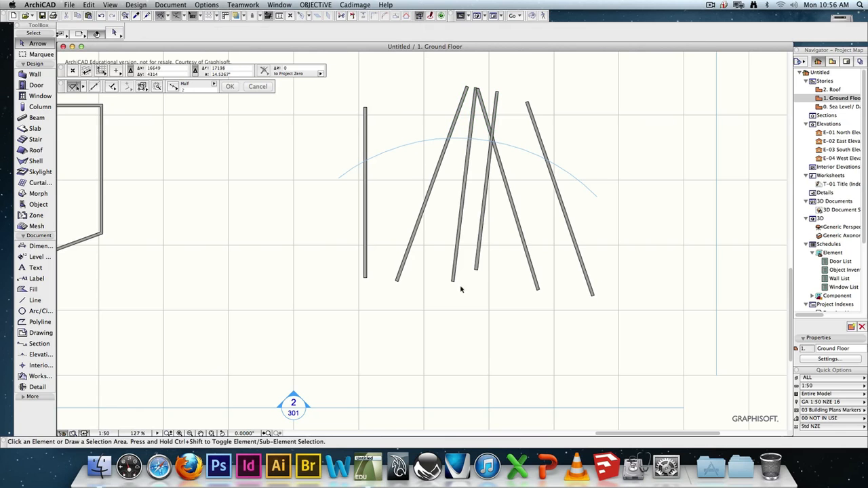
- Select the six lower wall parts and split them along a straight line between the arc's endpoints, keeping the parts below it selected
{"action": "left_click_drag", "start_coordinate": [675, 335], "coordinate": [366, 361]}
{"action": "left_click_drag", "start_coordinate": [615, 336], "coordinate": [326, 260]}
{"action": "left_click", "coordinate": [352, 16]}
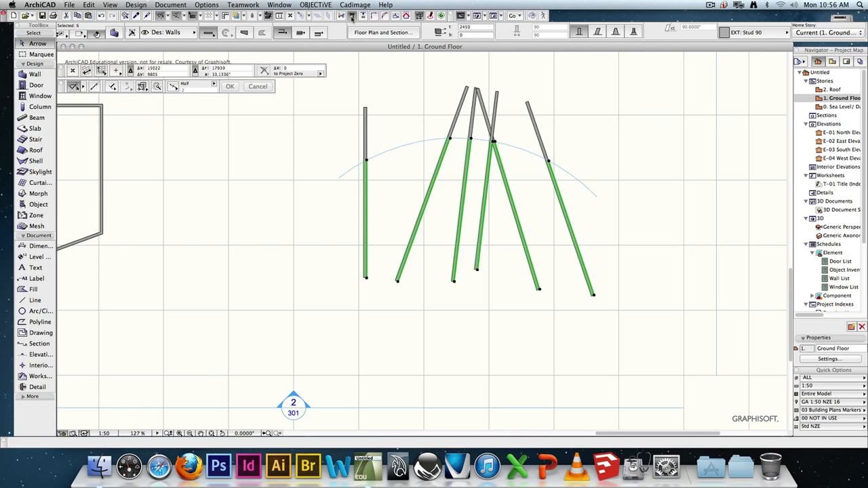
{"action": "left_click", "coordinate": [339, 178]}
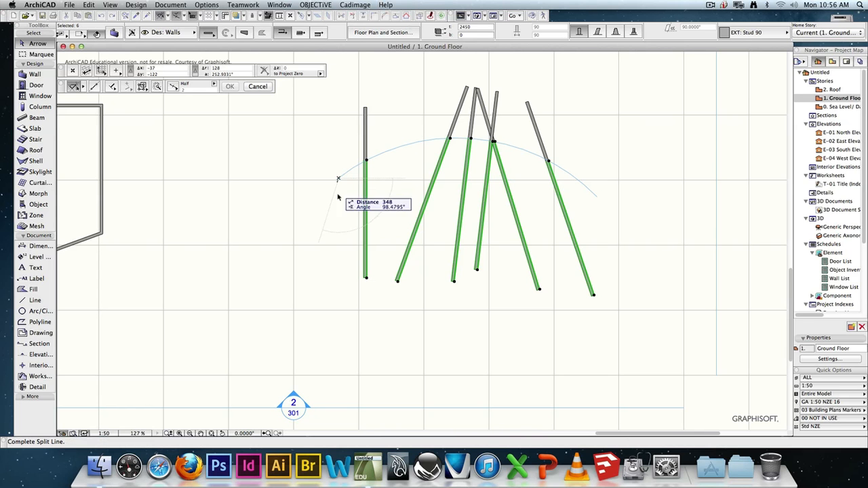
{"action": "left_click", "coordinate": [597, 196]}
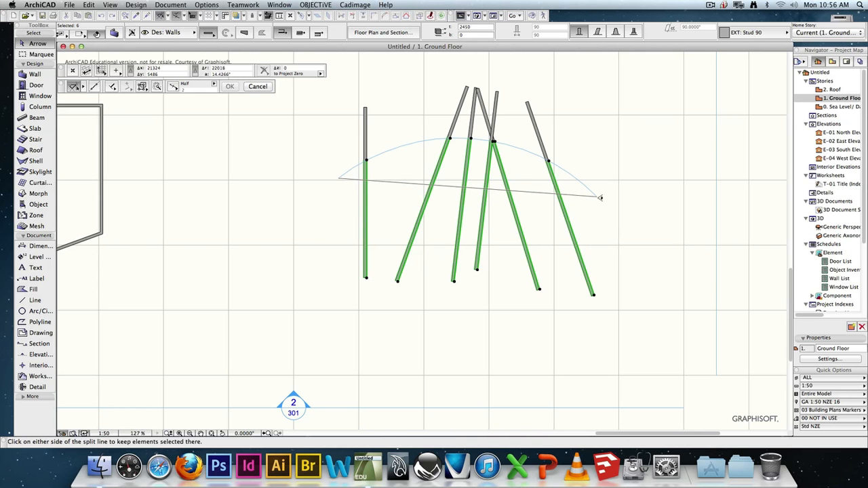
{"action": "left_click", "coordinate": [564, 321]}
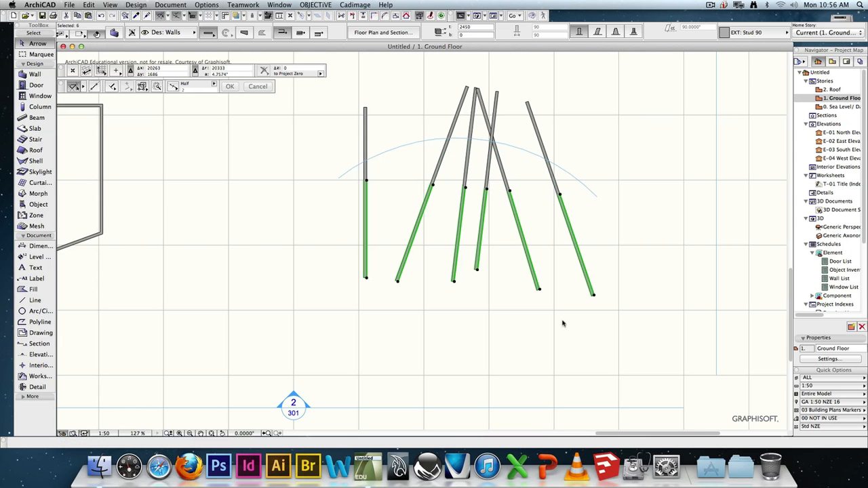
- Set all surfaces of the selected lowest wall parts to Paint-15
{"action": "left_click", "coordinate": [114, 33]}
{"action": "left_click", "coordinate": [300, 241]}
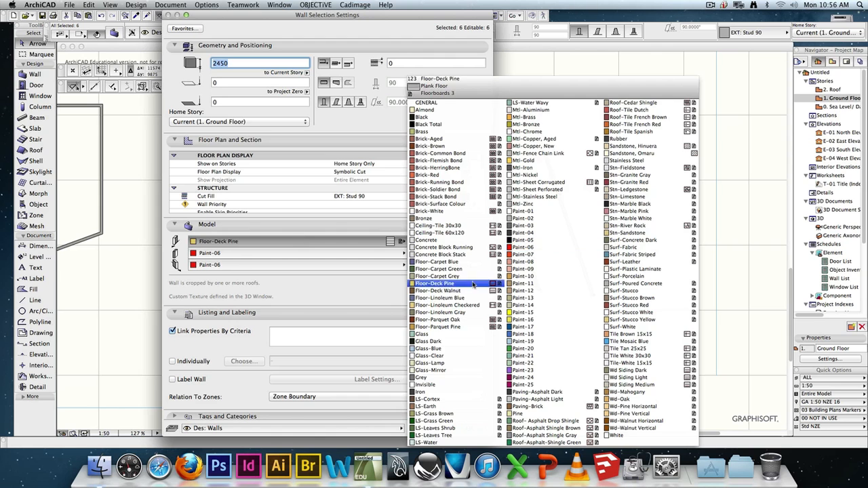
{"action": "left_click", "coordinate": [536, 307]}
{"action": "left_click", "coordinate": [474, 428]}
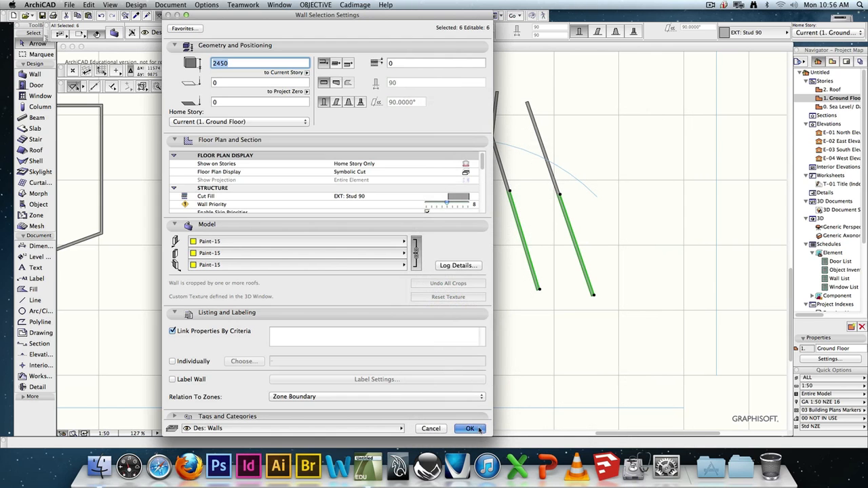
- Examine the split walls in the 3D view from different angles and select individual parts of the front wall
{"action": "key", "text": "F3"}
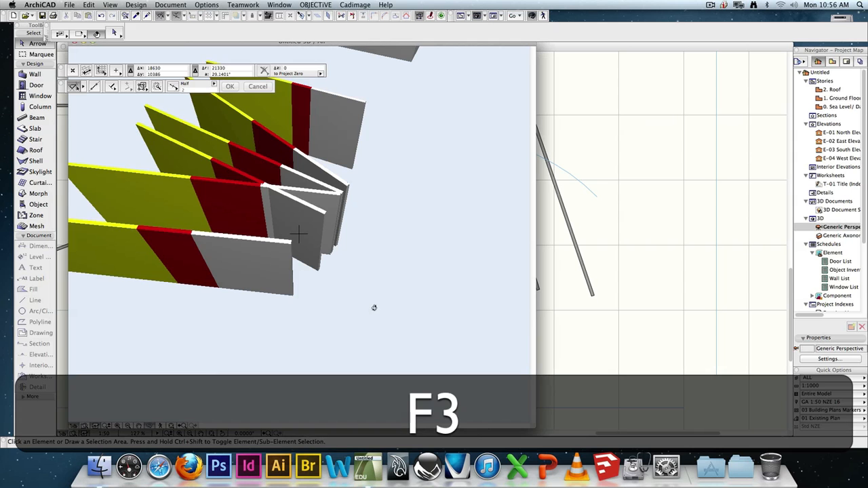
{"action": "left_click_drag", "start_coordinate": [254, 290], "coordinate": [407, 123]}
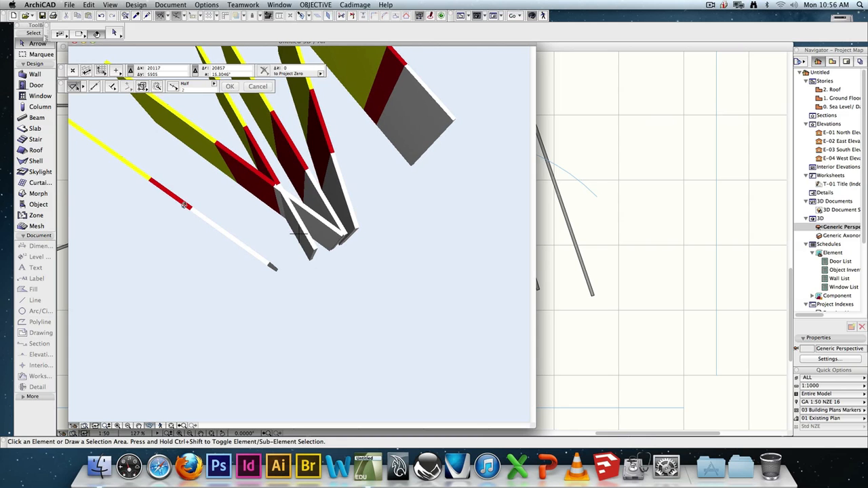
{"action": "left_click_drag", "start_coordinate": [369, 152], "coordinate": [349, 189]}
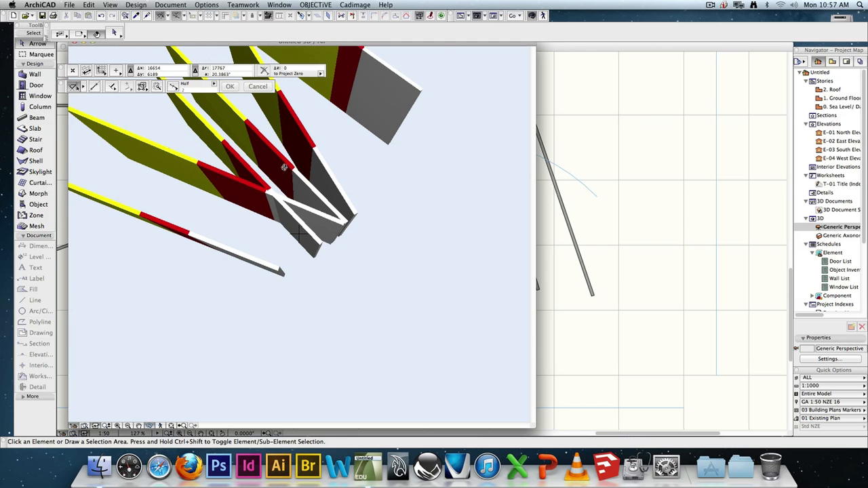
{"action": "left_click_drag", "start_coordinate": [267, 203], "coordinate": [293, 104]}
{"action": "left_click_drag", "start_coordinate": [253, 240], "coordinate": [377, 189]}
{"action": "key", "text": "Escape"}
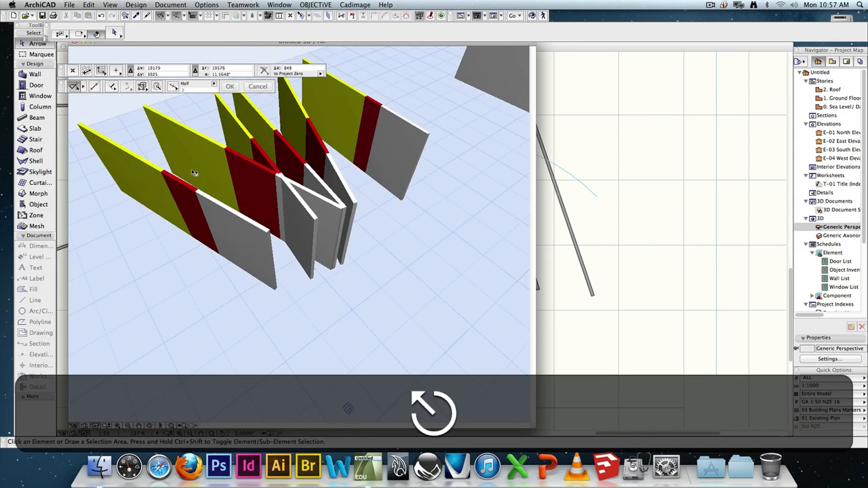
{"action": "left_click", "coordinate": [142, 191]}
{"action": "left_click", "coordinate": [198, 213]}
{"action": "left_click", "coordinate": [228, 228]}
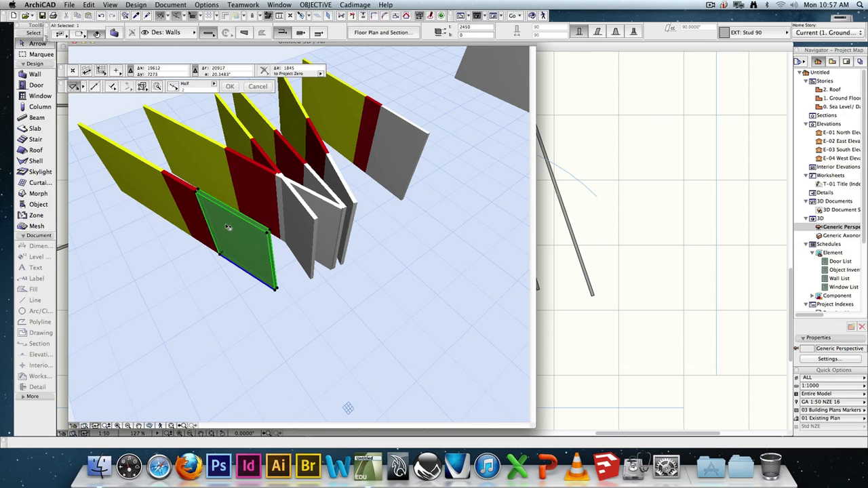
{"action": "left_click", "coordinate": [211, 277]}
- Set the height of the front wall's red middle part to 2000, view it in 3D and return to the ground floor plan
{"action": "left_click", "coordinate": [189, 222]}
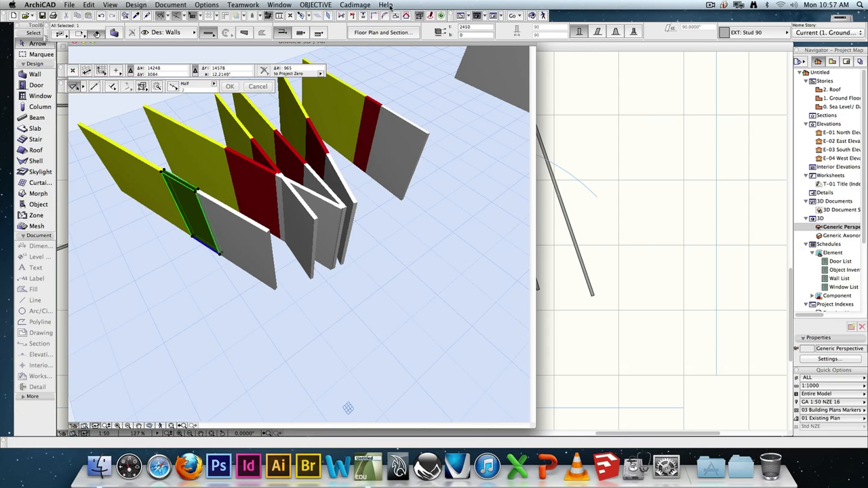
{"action": "left_click", "coordinate": [475, 30]}
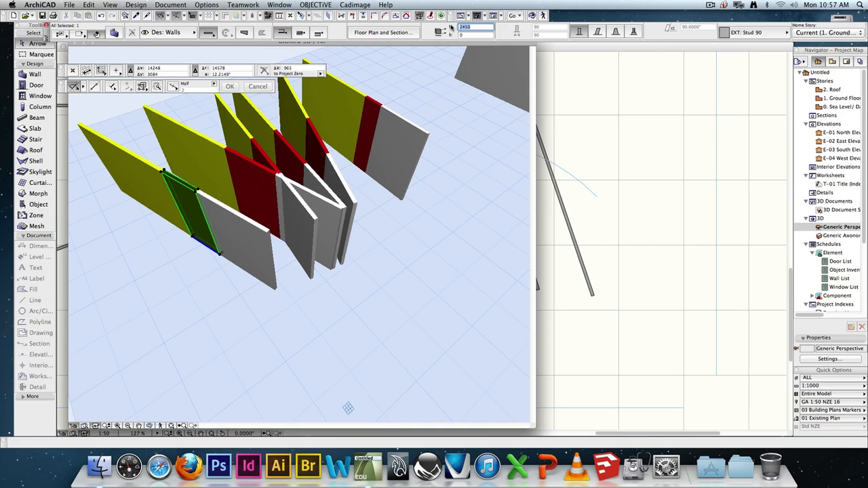
{"action": "type", "text": "2000"}
{"action": "key", "text": "Return"}
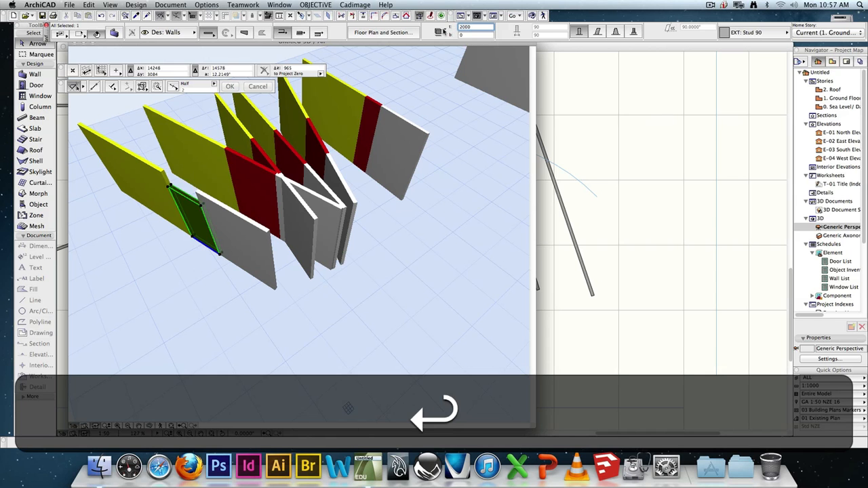
{"action": "left_click", "coordinate": [221, 330]}
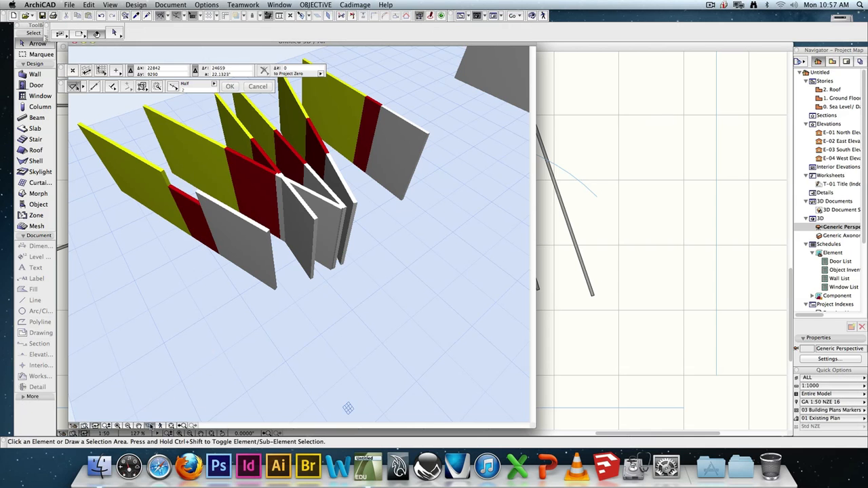
{"action": "left_click_drag", "start_coordinate": [348, 408], "coordinate": [244, 248]}
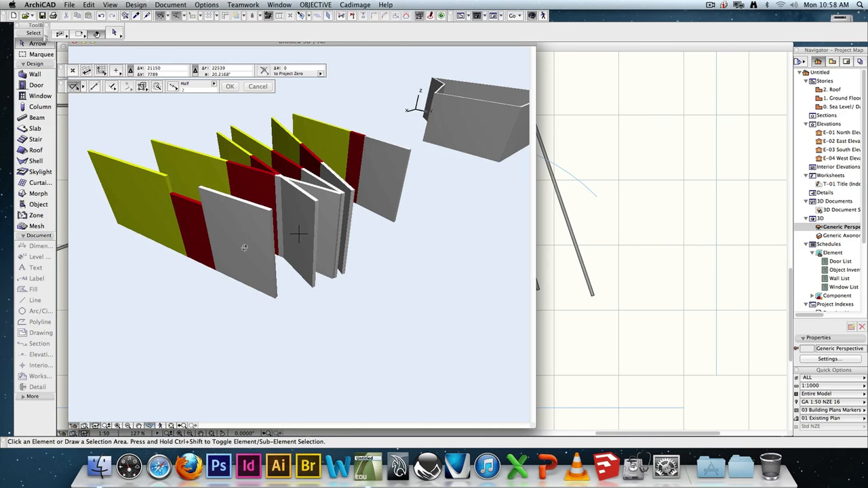
{"action": "key", "text": "F2"}
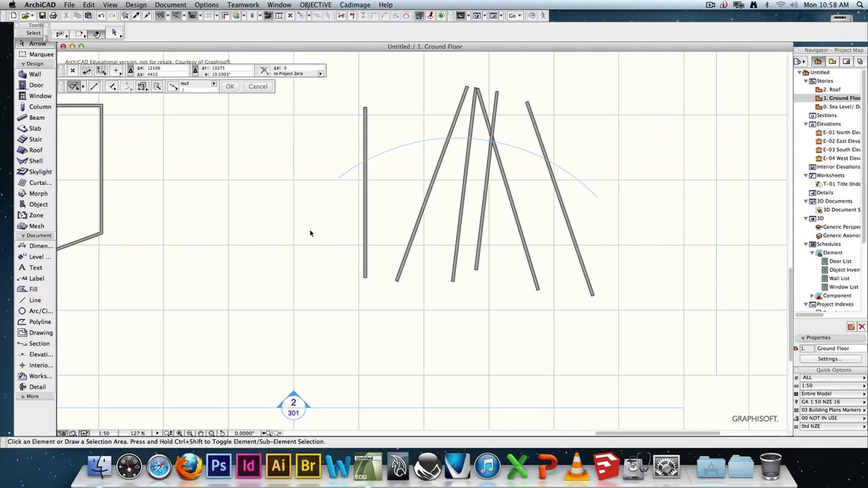
{"action": "left_click_drag", "start_coordinate": [303, 229], "coordinate": [340, 158]}
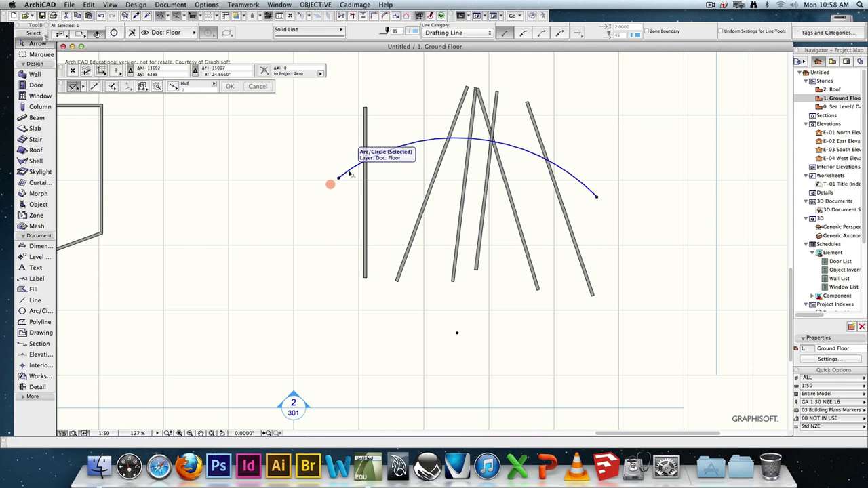
{"action": "left_click", "coordinate": [323, 232]}
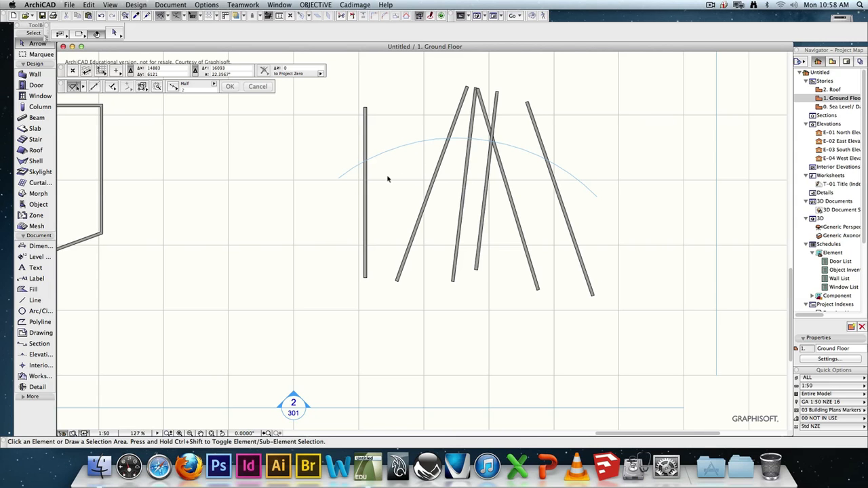
- Draw an arc with radius 6000 centred above the slanted walls, crossing the lower part of the vertical wall
{"action": "left_click", "coordinate": [39, 311]}
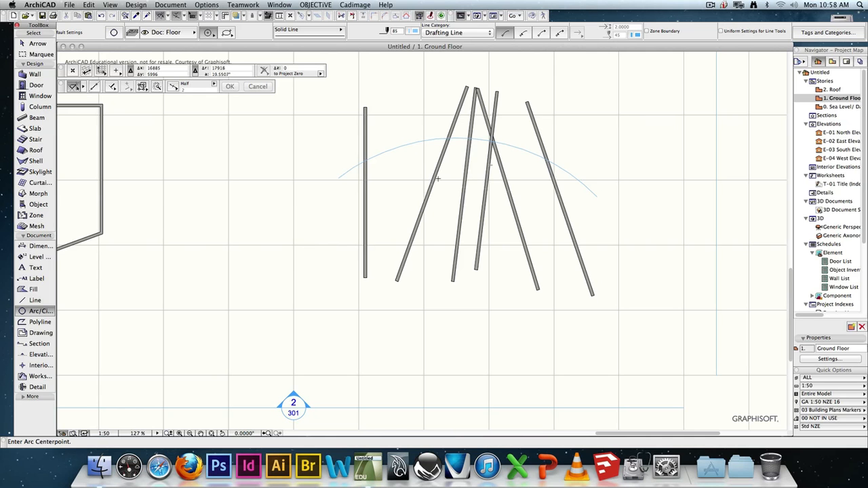
{"action": "left_click", "coordinate": [433, 77]}
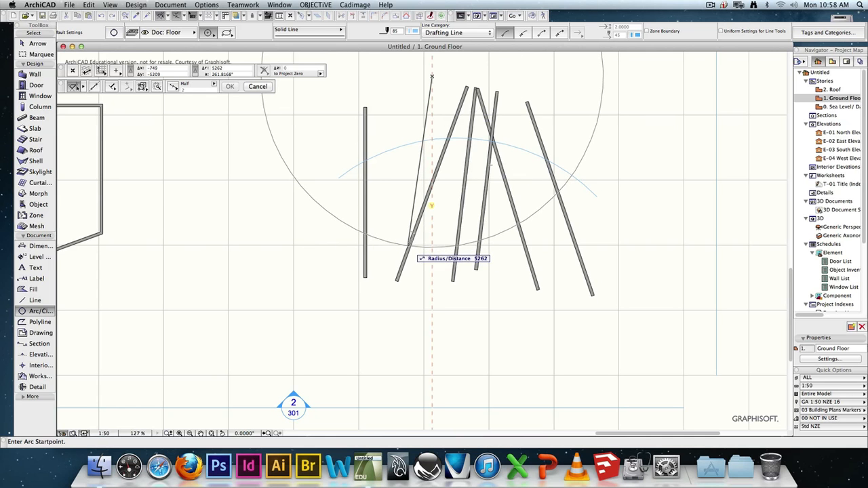
{"action": "type", "text": "r6000"}
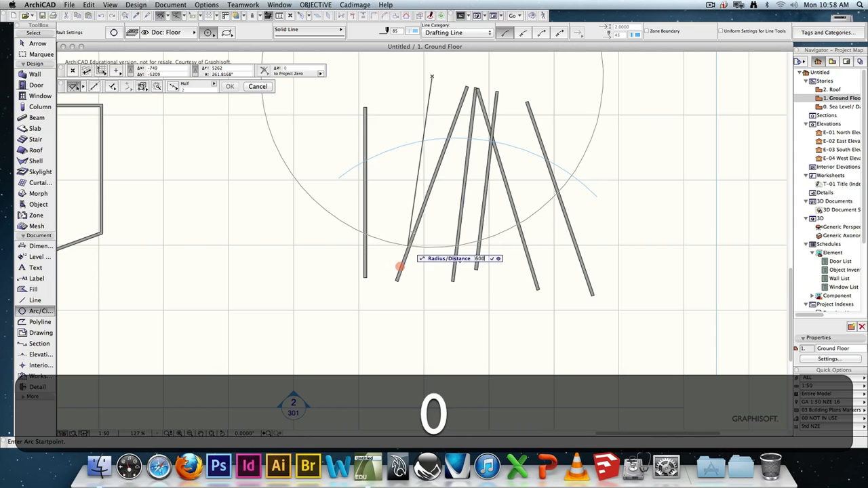
{"action": "key", "text": "Return"}
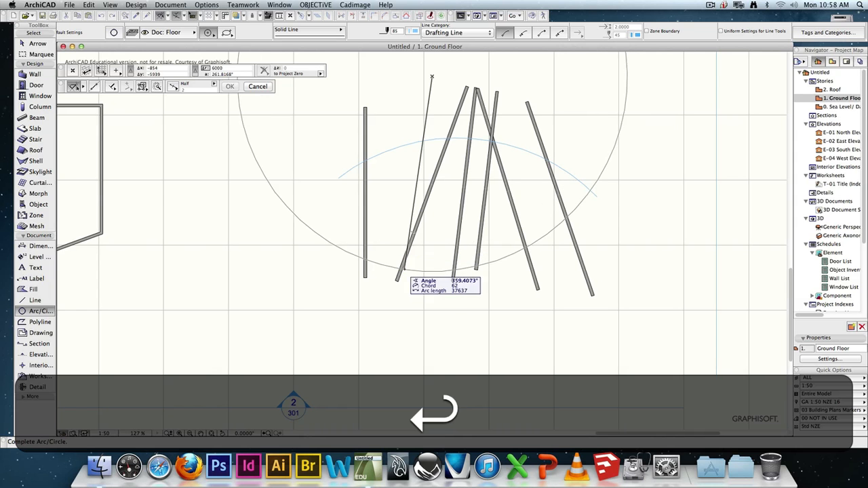
{"action": "left_click", "coordinate": [325, 239]}
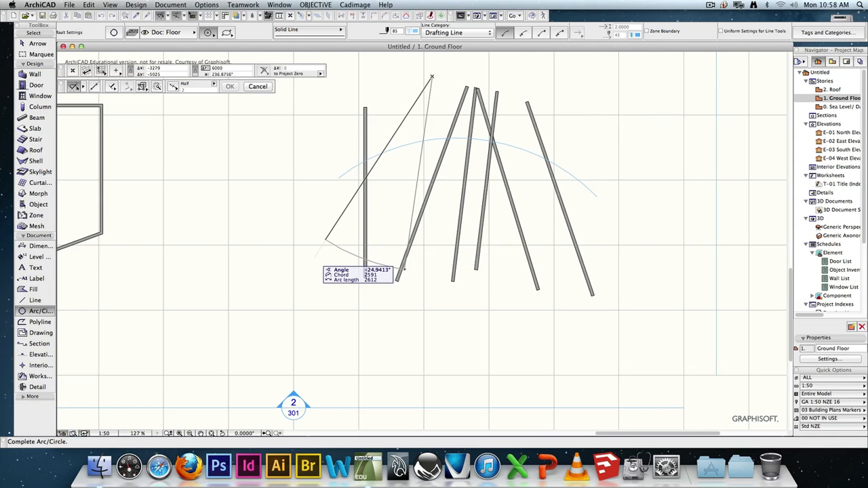
{"action": "left_click", "coordinate": [310, 229]}
{"action": "key", "text": "Escape"}
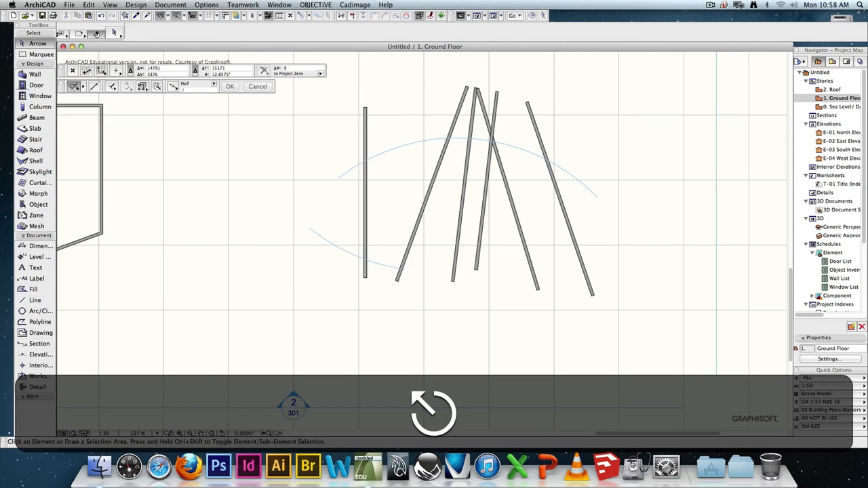
- Stretch the new arc's inner end past the outermost slanted wall so it spans about 96°, and clear the selection
{"action": "left_click", "coordinate": [404, 269]}
{"action": "left_click", "coordinate": [405, 269]}
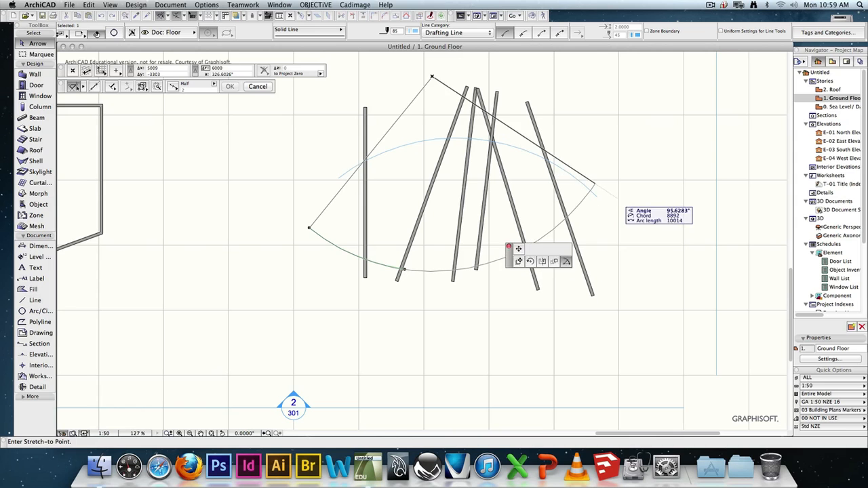
{"action": "left_click", "coordinate": [595, 183]}
{"action": "key", "text": "Escape"}
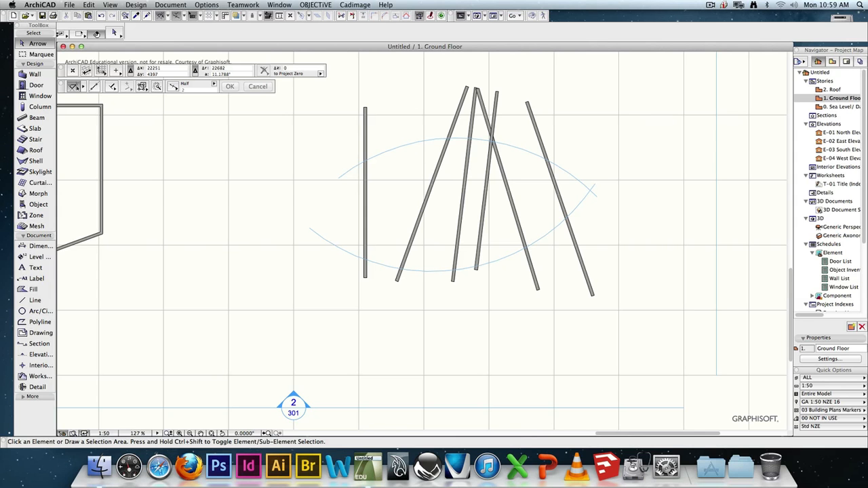
- Trim off the lower ends of all six walls where they extend below the new arc
{"action": "key", "text": "super"}
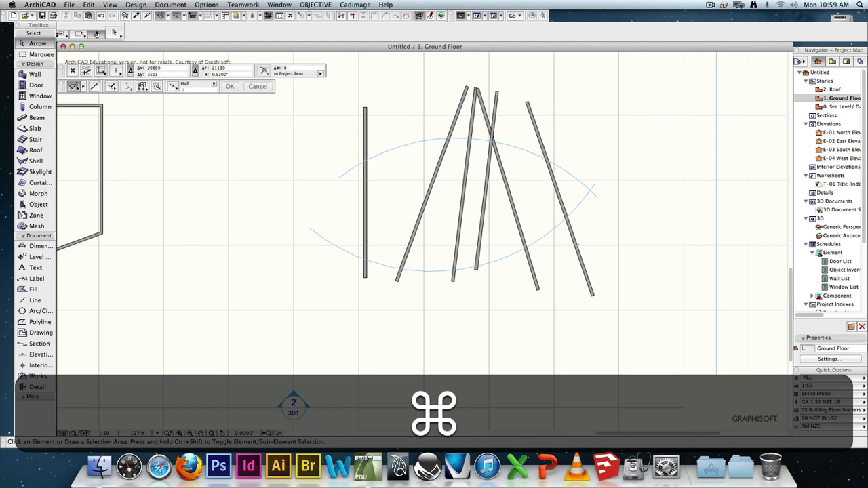
{"action": "left_click", "coordinate": [577, 247], "text": "super"}
{"action": "left_click", "coordinate": [535, 275], "text": "super"}
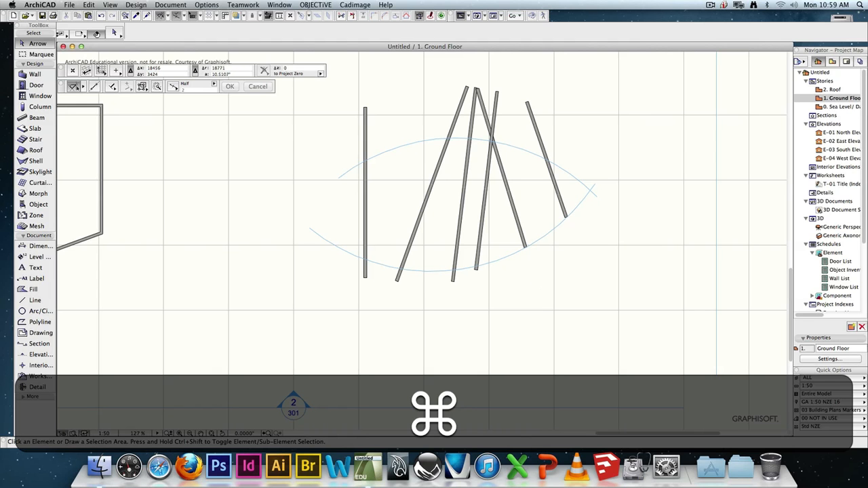
{"action": "left_click", "coordinate": [476, 268], "text": "super"}
{"action": "left_click", "coordinate": [453, 275], "text": "super"}
{"action": "left_click", "coordinate": [399, 274], "text": "super"}
{"action": "left_click", "coordinate": [365, 270], "text": "super"}
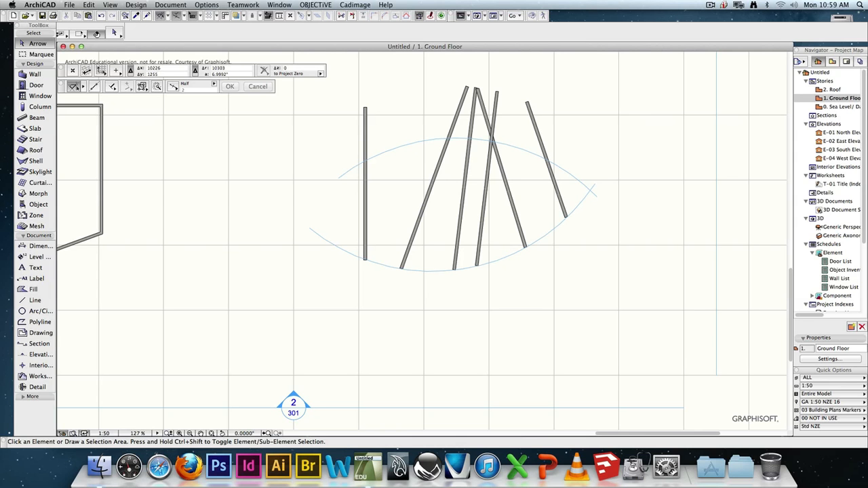
- Draw a horizontal wall below the arcs and a vertical wall about 3150 long crossing it near its end
{"action": "left_click", "coordinate": [35, 74]}
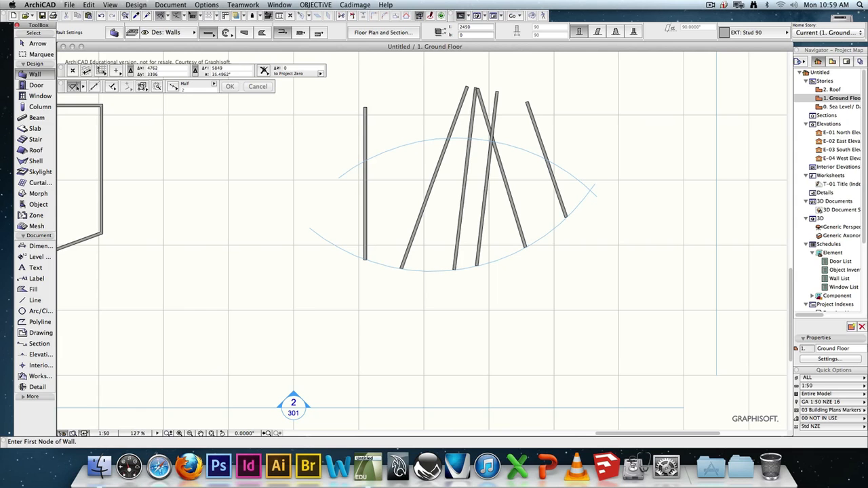
{"action": "left_click", "coordinate": [126, 297]}
{"action": "left_click", "coordinate": [363, 297]}
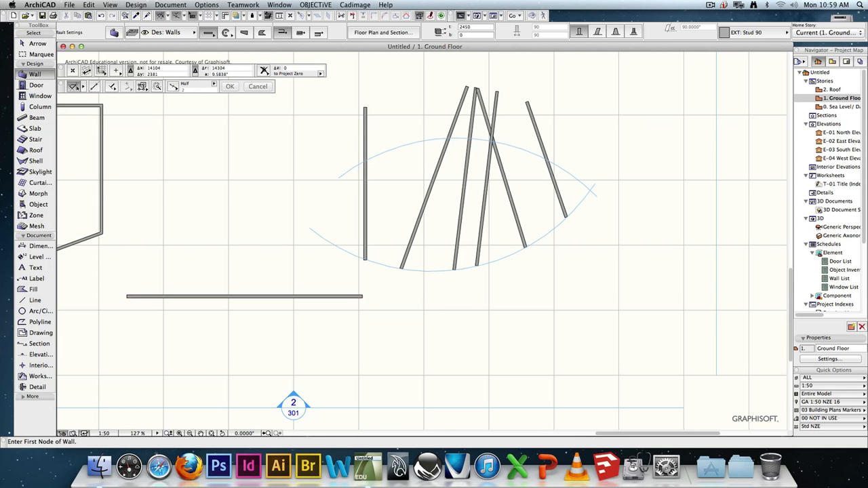
{"action": "left_click", "coordinate": [324, 262]}
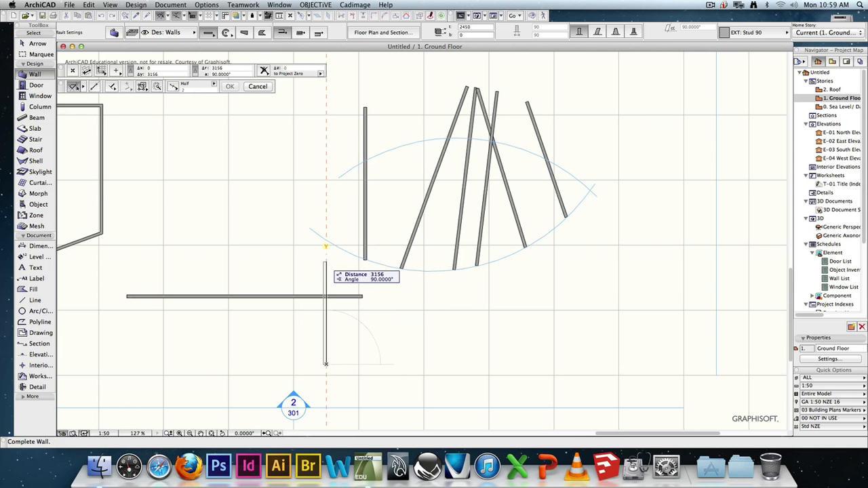
{"action": "left_click", "coordinate": [324, 364]}
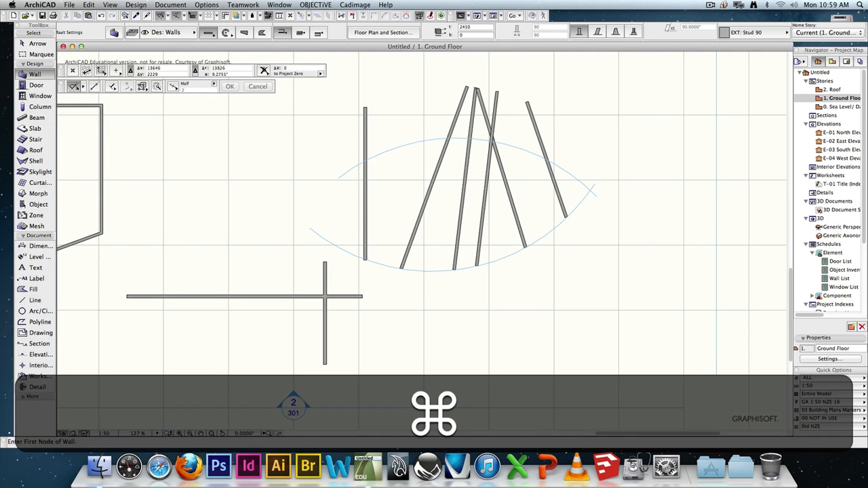
- Trim the protruding ends of the two crossing walls and of the two arcs back to their intersections
{"action": "left_click", "coordinate": [344, 297], "text": "super"}
{"action": "left_click", "coordinate": [325, 278], "text": "super"}
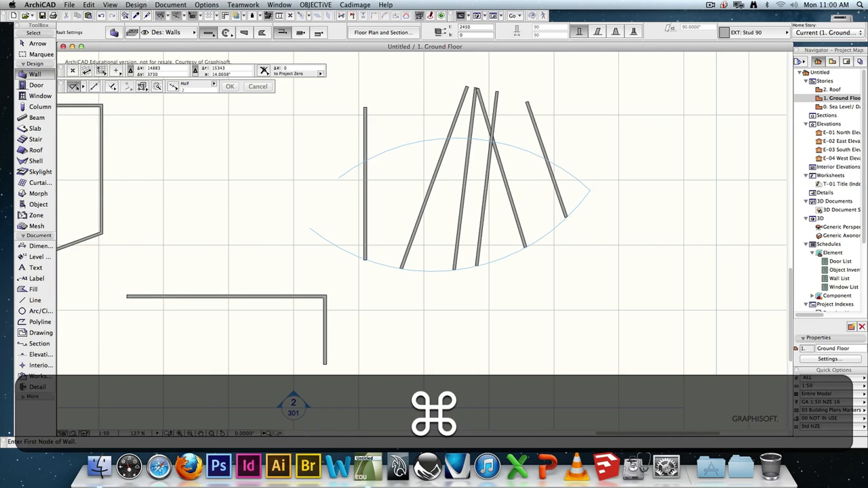
{"action": "key", "text": "Escape"}
- Select the upper arc and try to adjust it to the lower arc
{"action": "left_click", "coordinate": [338, 177]}
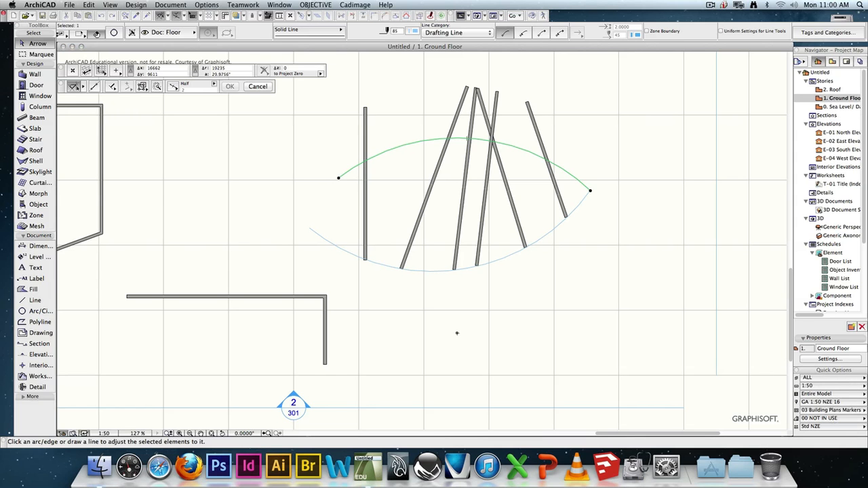
{"action": "left_click", "coordinate": [456, 333]}
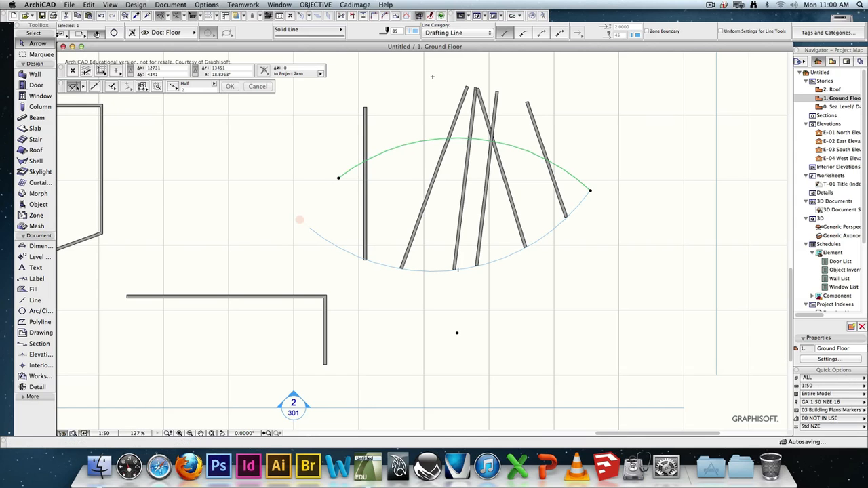
- Stretch the left ends of both arcs until they cross, and trim the overhangs back to their intersection
{"action": "left_click", "coordinate": [339, 178]}
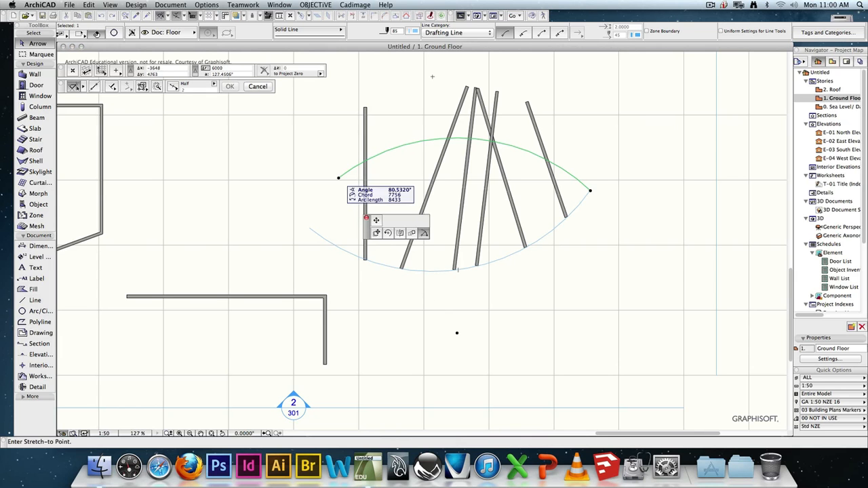
{"action": "left_click", "coordinate": [302, 235]}
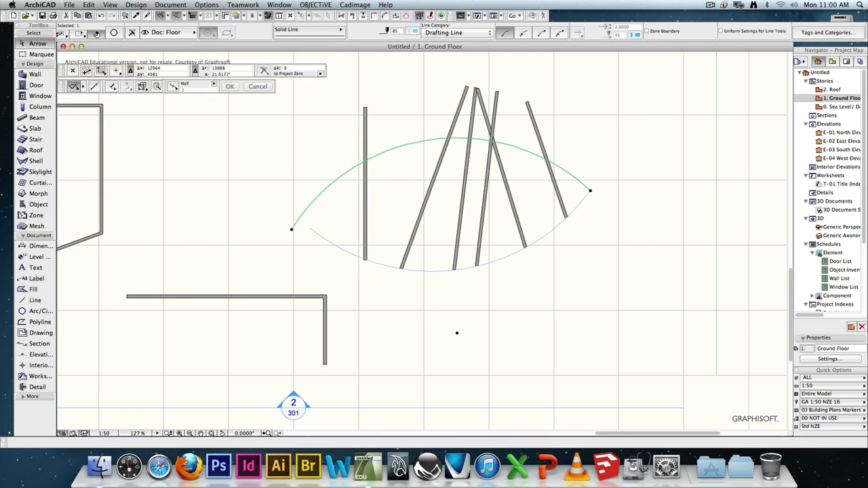
{"action": "left_click", "coordinate": [310, 228]}
{"action": "left_click", "coordinate": [309, 228]}
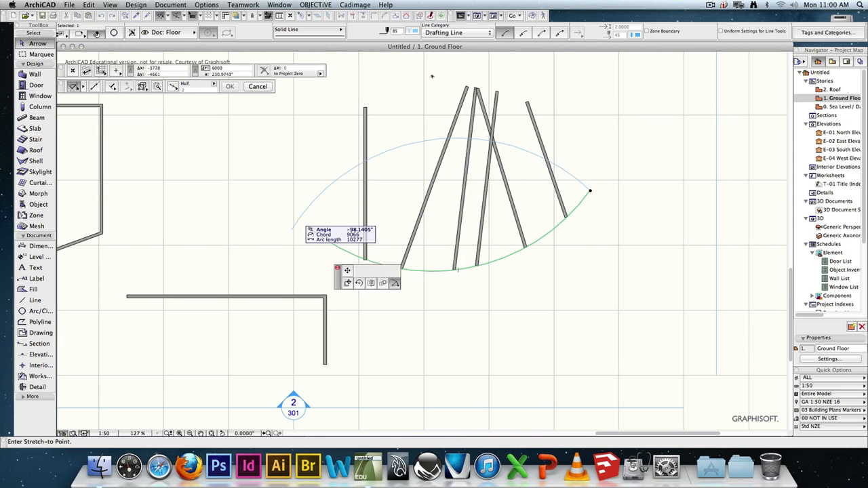
{"action": "left_click", "coordinate": [289, 208]}
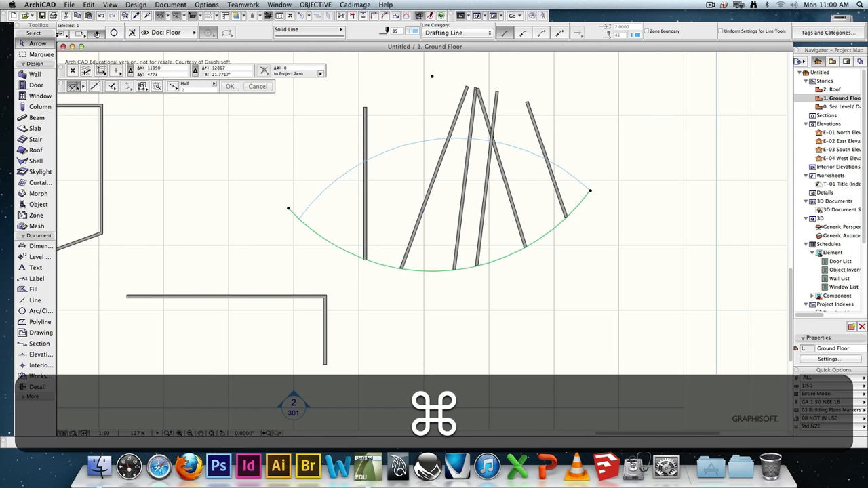
{"action": "key", "text": "super+z"}
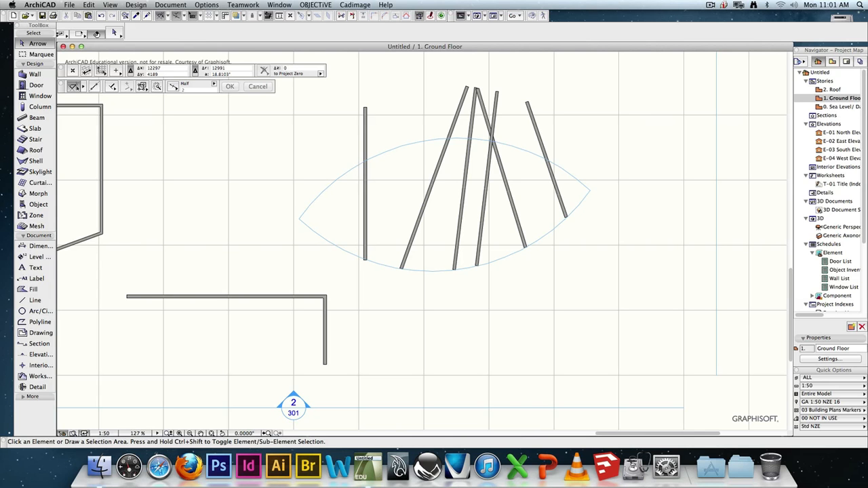
- Select both arcs and fillet their right-hand intersection with a radius of 1000
{"action": "left_click_drag", "start_coordinate": [268, 190], "coordinate": [324, 255]}
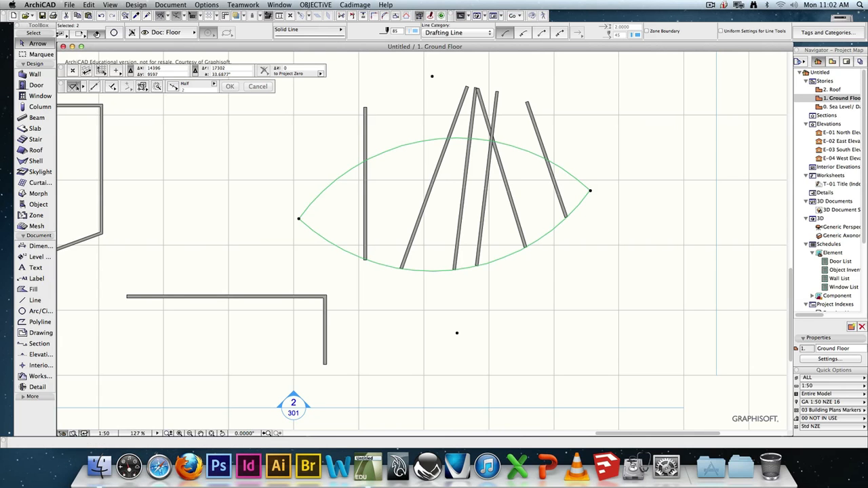
{"action": "left_click", "coordinate": [385, 16]}
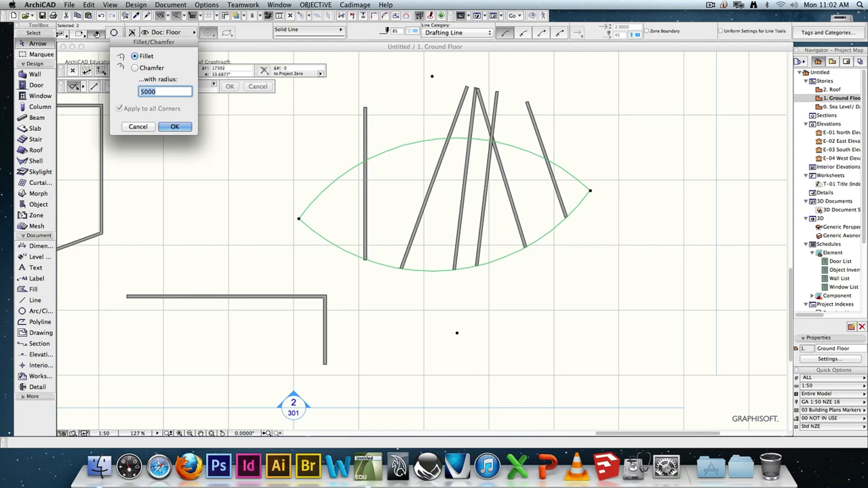
{"action": "left_click", "coordinate": [142, 91]}
{"action": "key", "text": "BackSpace"}
{"action": "type", "text": "1"}
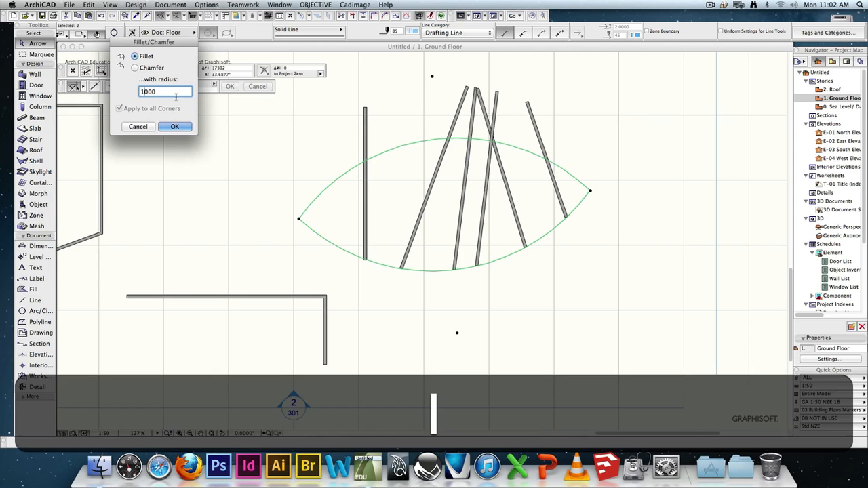
{"action": "left_click", "coordinate": [175, 127]}
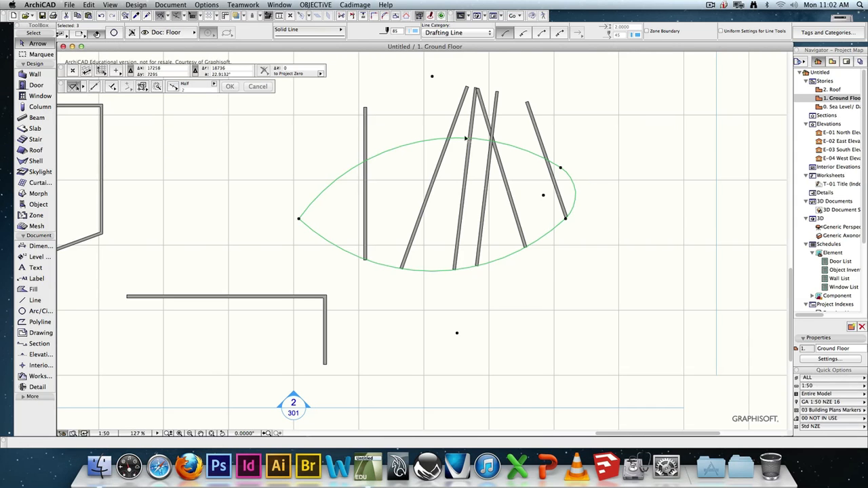
- Fillet the left-hand corner of the arcs with a radius of 1000 to complete the closed rounded outline
{"action": "left_click", "coordinate": [299, 218]}
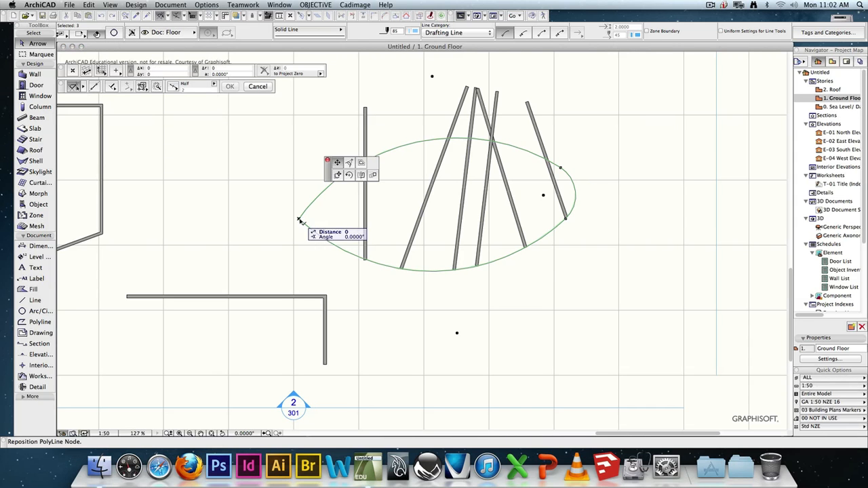
{"action": "left_click", "coordinate": [350, 164]}
{"action": "left_click", "coordinate": [345, 230]}
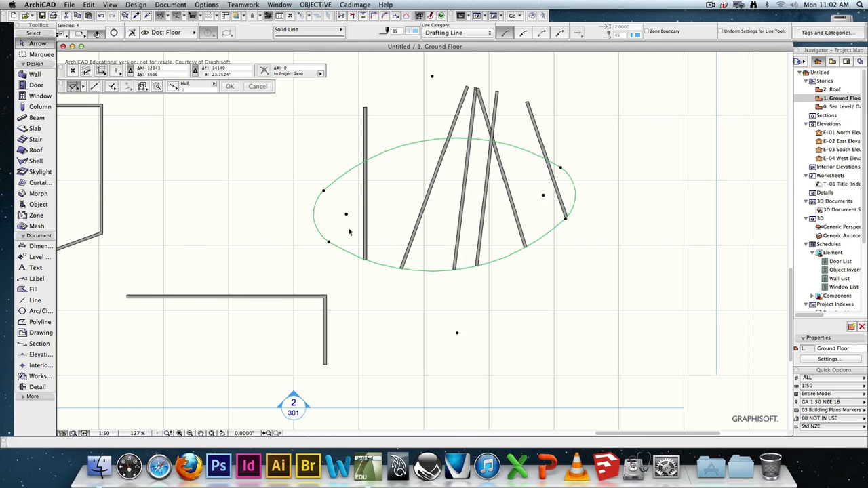
{"action": "left_click", "coordinate": [286, 208]}
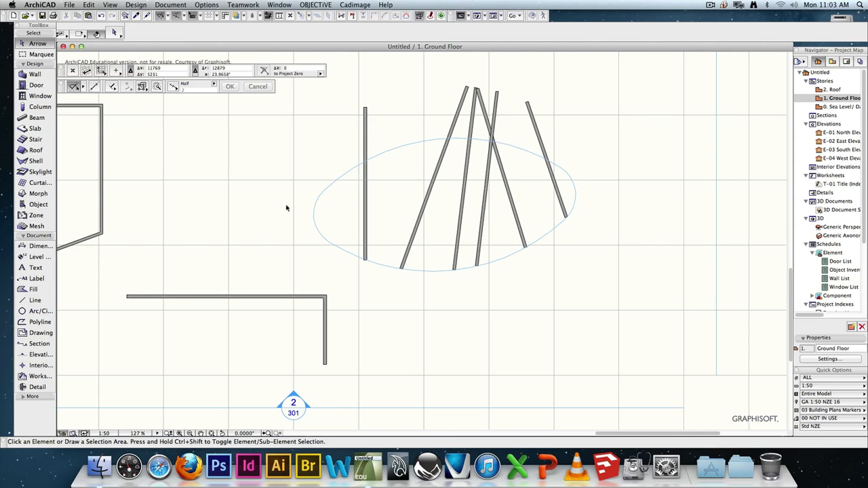
{"action": "left_click", "coordinate": [327, 274]}
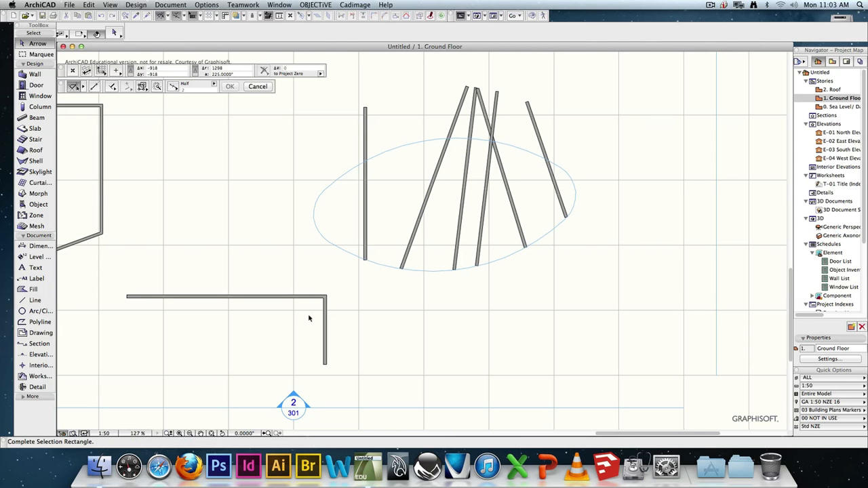
{"action": "left_click", "coordinate": [308, 319]}
{"action": "left_click", "coordinate": [326, 297]}
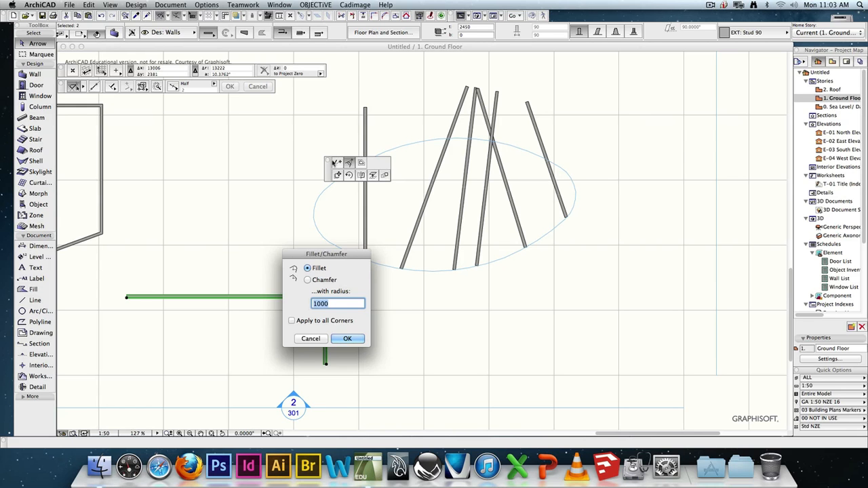
{"action": "left_click", "coordinate": [311, 339]}
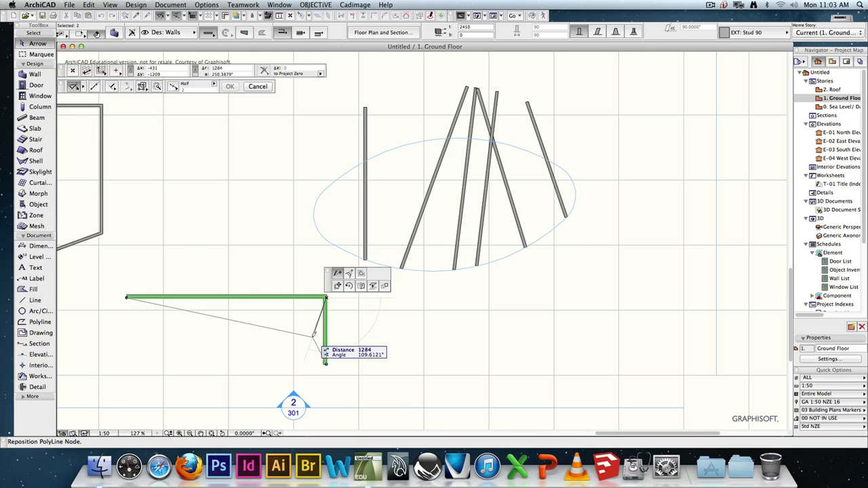
{"action": "key", "text": "Escape"}
{"action": "key", "text": "Escape"}
- Try to fillet the corner of the two L-shaped walls below the arcs with a radius of 1000
{"action": "left_click_drag", "start_coordinate": [358, 331], "coordinate": [278, 277]}
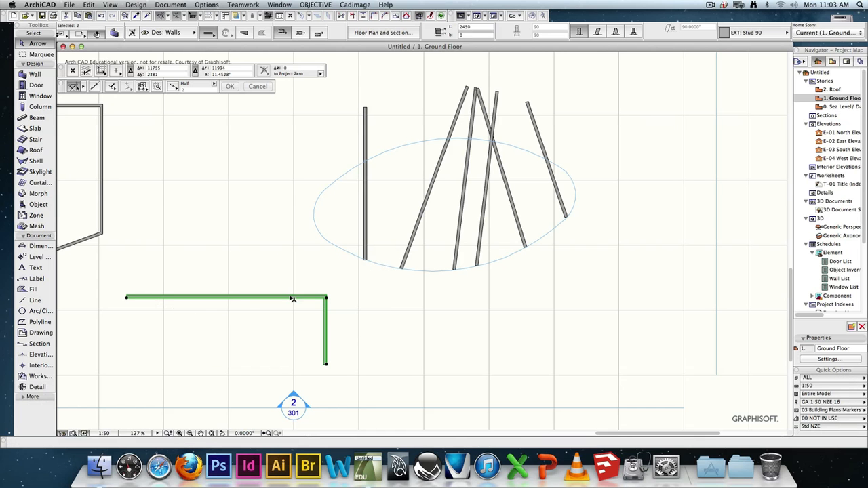
{"action": "left_click", "coordinate": [385, 15]}
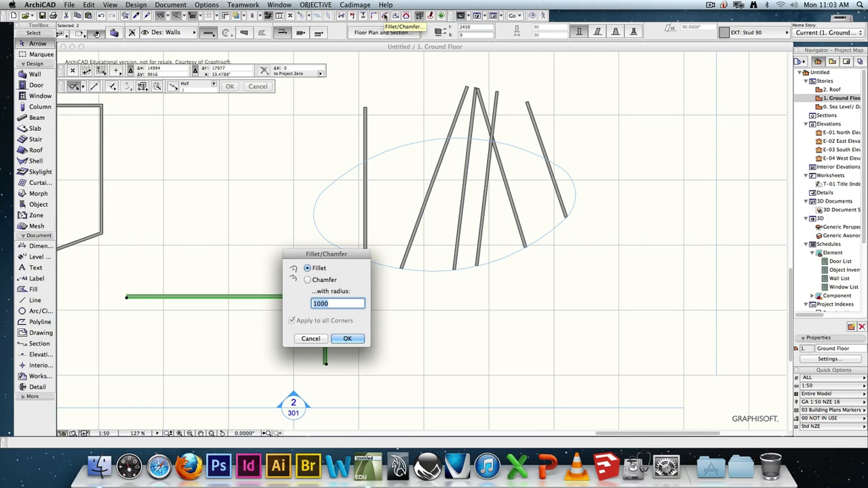
{"action": "key", "text": "Return"}
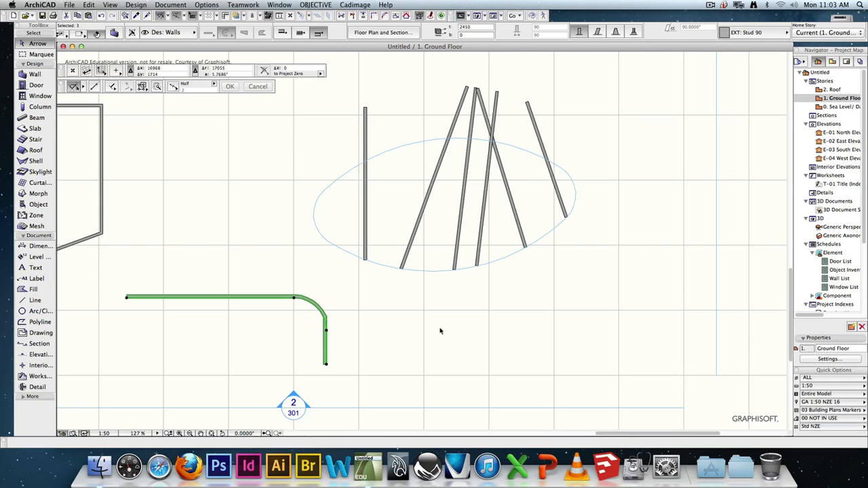
{"action": "left_click", "coordinate": [359, 333]}
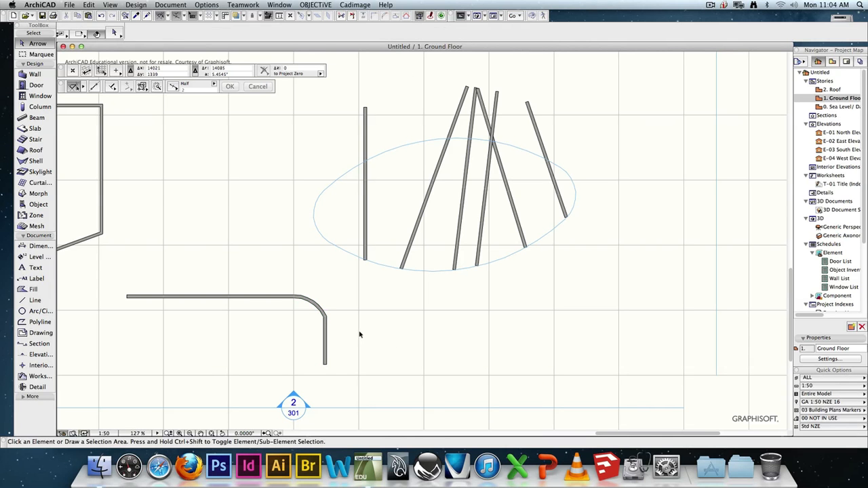
- Check the straight walls on either side of the rounded corner up close, and undo the wall fillet
{"action": "scroll", "coordinate": [306, 311], "scroll_direction": "up", "scroll_amount": 5}
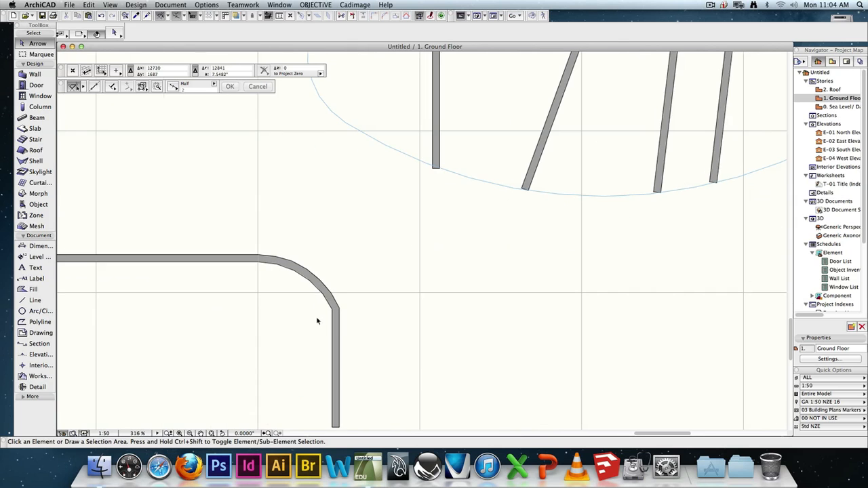
{"action": "left_click", "coordinate": [335, 339]}
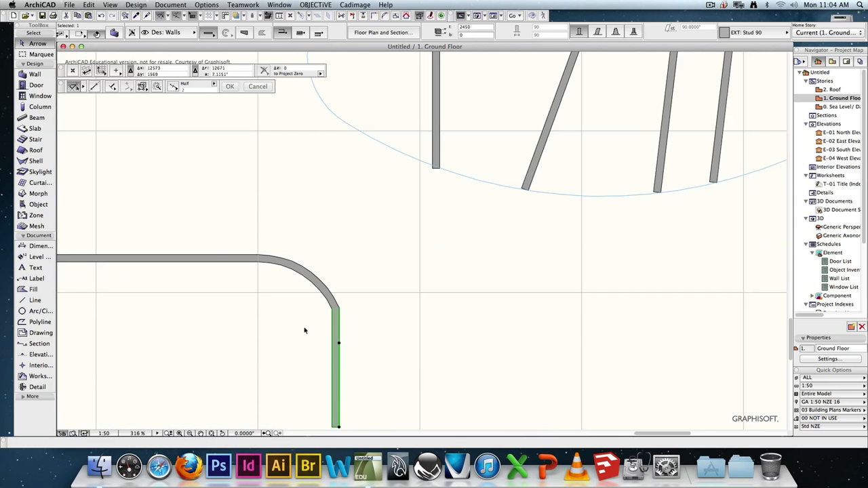
{"action": "left_click", "coordinate": [212, 259]}
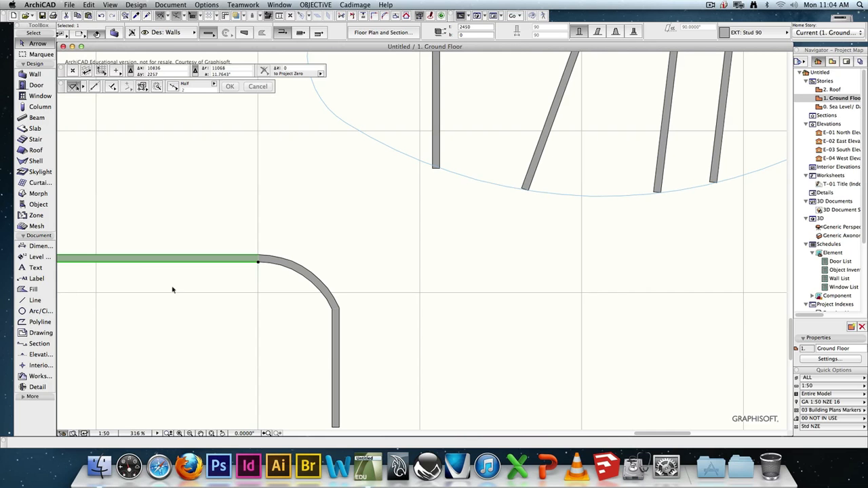
{"action": "key", "text": "super+z"}
{"action": "left_click", "coordinate": [190, 317]}
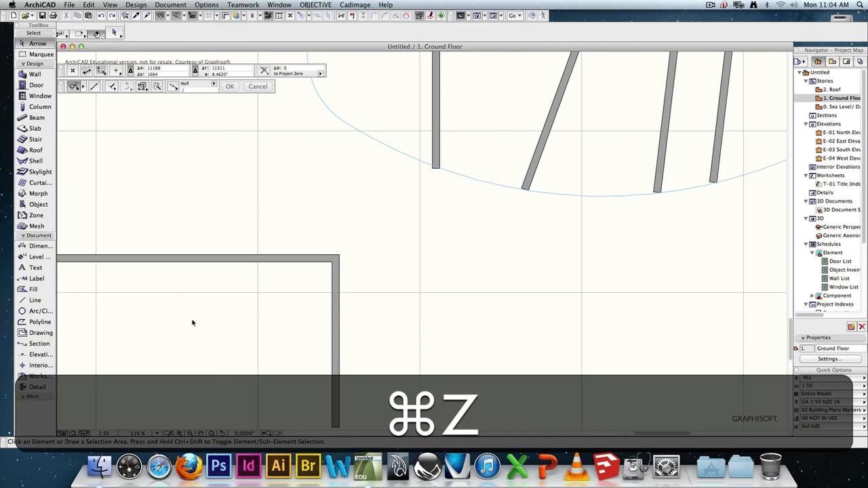
- Turn on the on-screen display of Walls & Beams Reference Lines
{"action": "scroll", "coordinate": [159, 200], "scroll_direction": "up", "scroll_amount": 2}
{"action": "right_click", "coordinate": [152, 195]}
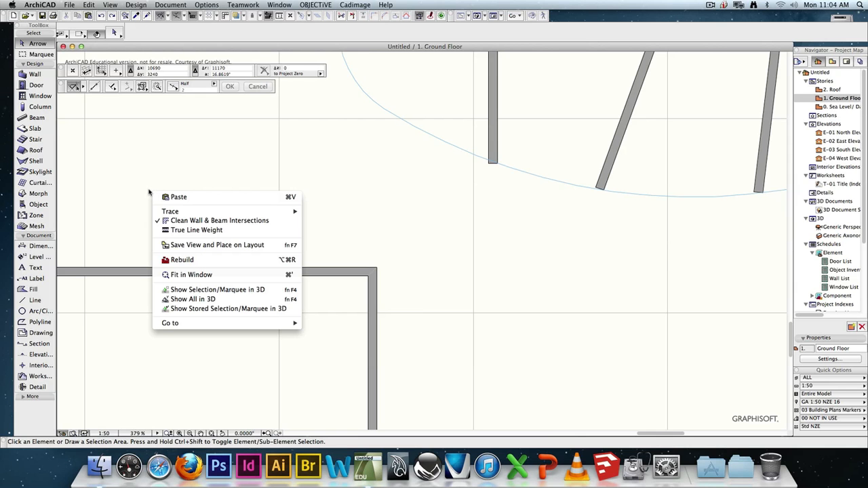
{"action": "left_click", "coordinate": [122, 203]}
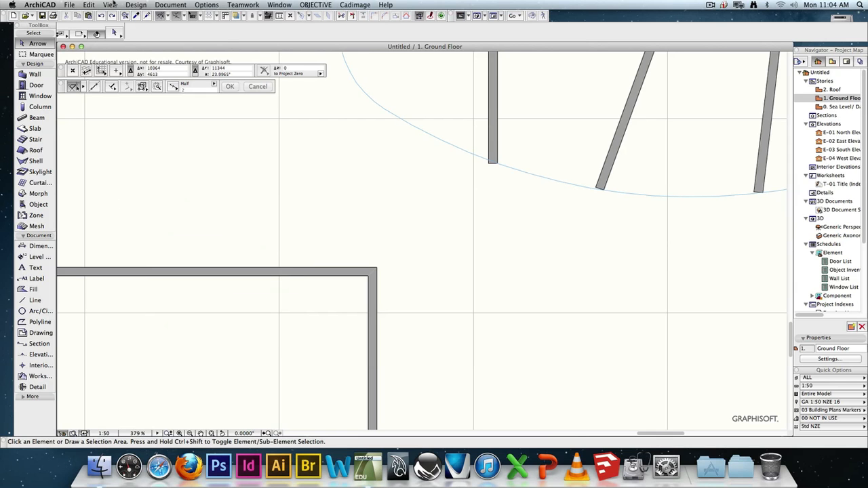
{"action": "left_click", "coordinate": [110, 5]}
{"action": "mouse_move", "coordinate": [122, 29]}
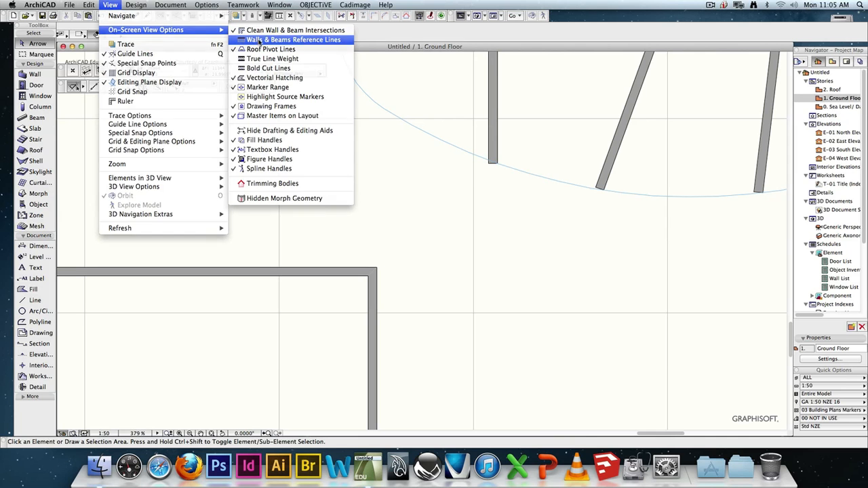
{"action": "left_click", "coordinate": [259, 41]}
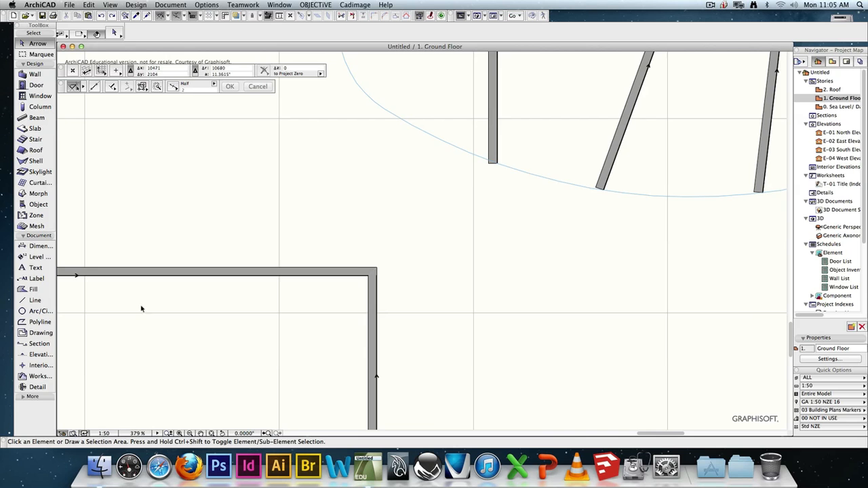
- Modify the reference line of the horizontal wall in the L-shaped pair using Invert all sides
{"action": "scroll", "coordinate": [231, 345], "scroll_direction": "down", "scroll_amount": 10}
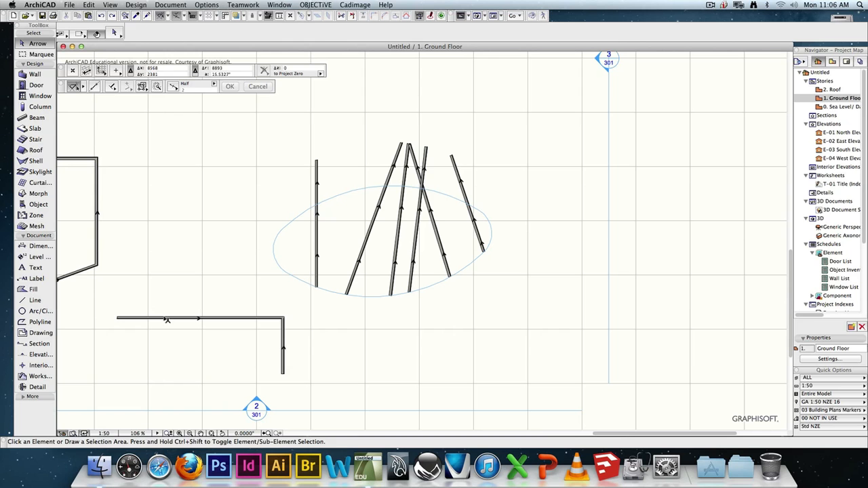
{"action": "left_click", "coordinate": [167, 320]}
{"action": "left_click", "coordinate": [136, 4]}
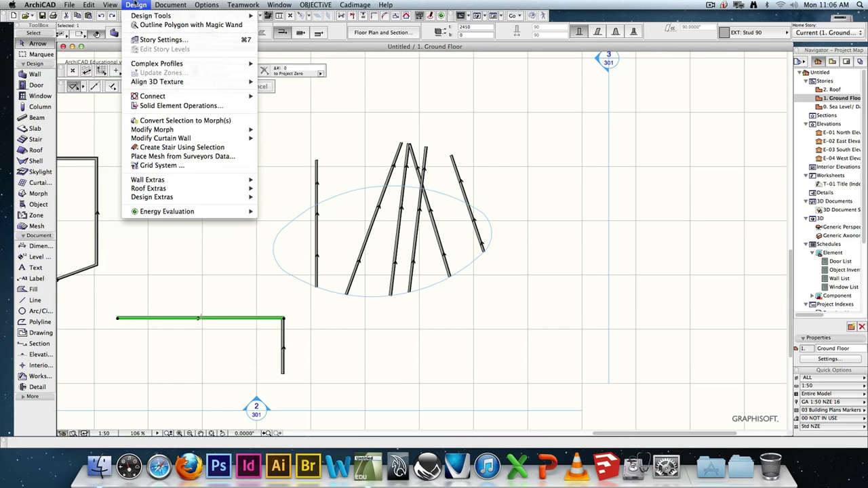
{"action": "mouse_move", "coordinate": [163, 181]}
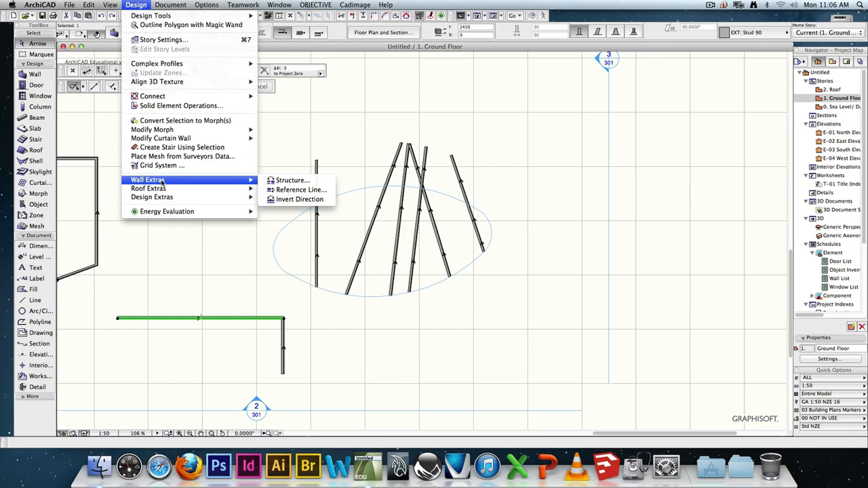
{"action": "left_click", "coordinate": [302, 193]}
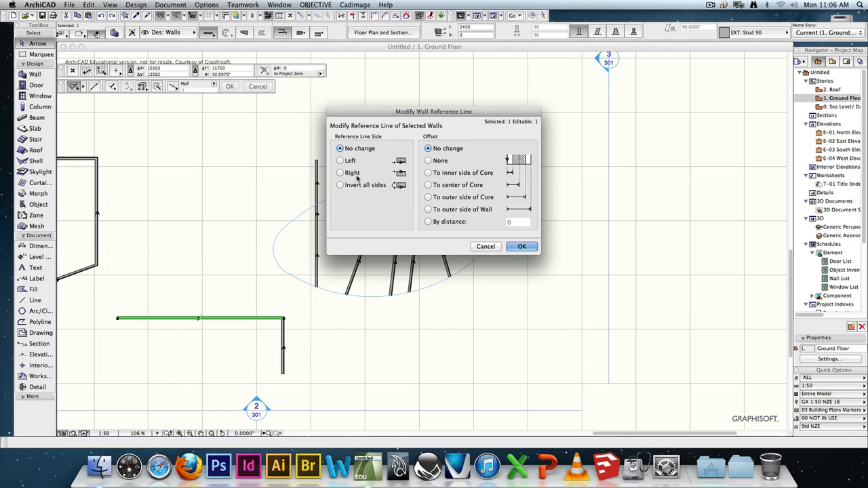
{"action": "left_click", "coordinate": [365, 186]}
{"action": "left_click", "coordinate": [522, 246]}
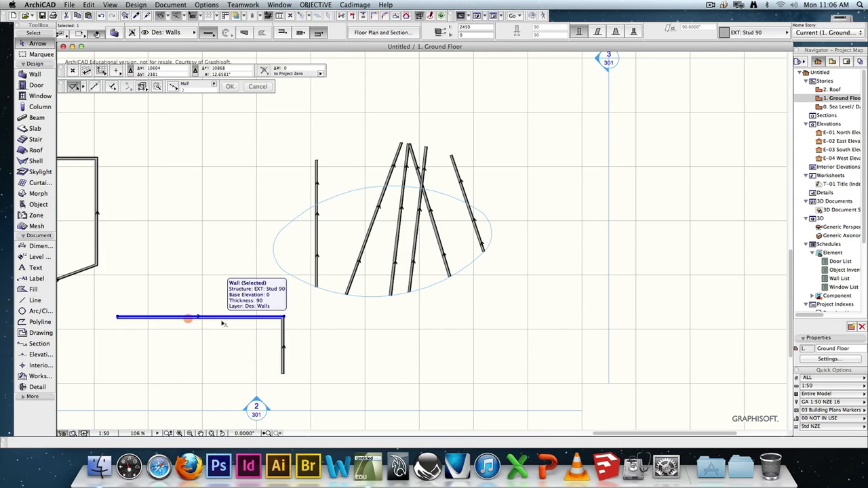
{"action": "left_click", "coordinate": [349, 323]}
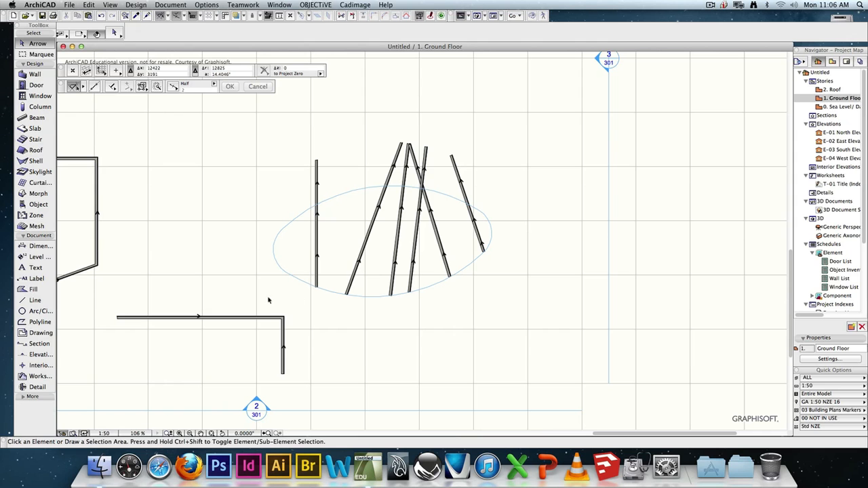
- Fillet the corner of the two L-shaped walls with a radius of 1000
{"action": "left_click_drag", "start_coordinate": [303, 310], "coordinate": [266, 337]}
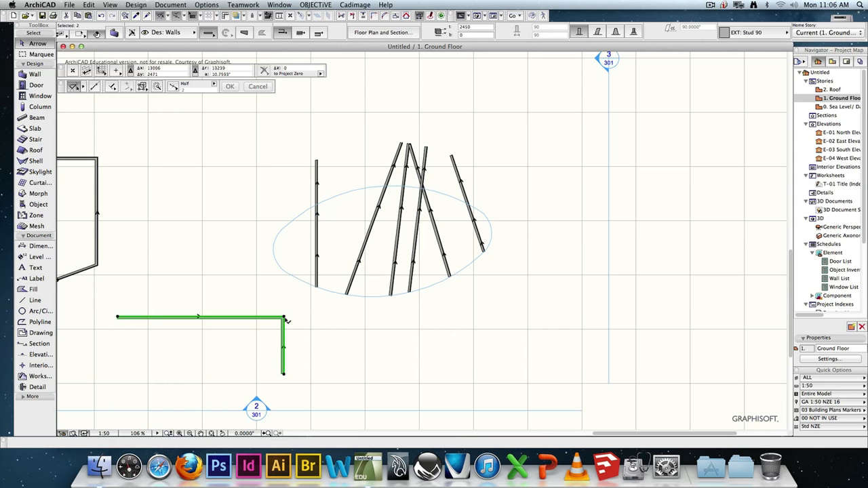
{"action": "left_click", "coordinate": [287, 320]}
{"action": "left_click", "coordinate": [347, 275]}
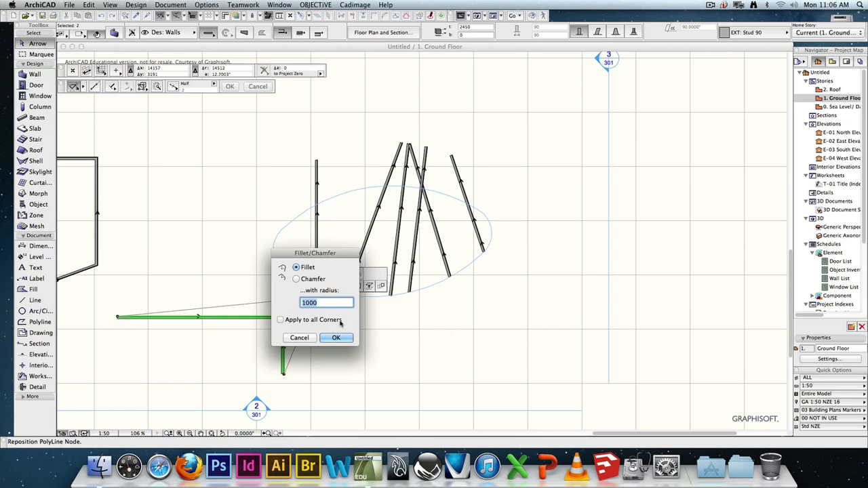
{"action": "left_click", "coordinate": [337, 337]}
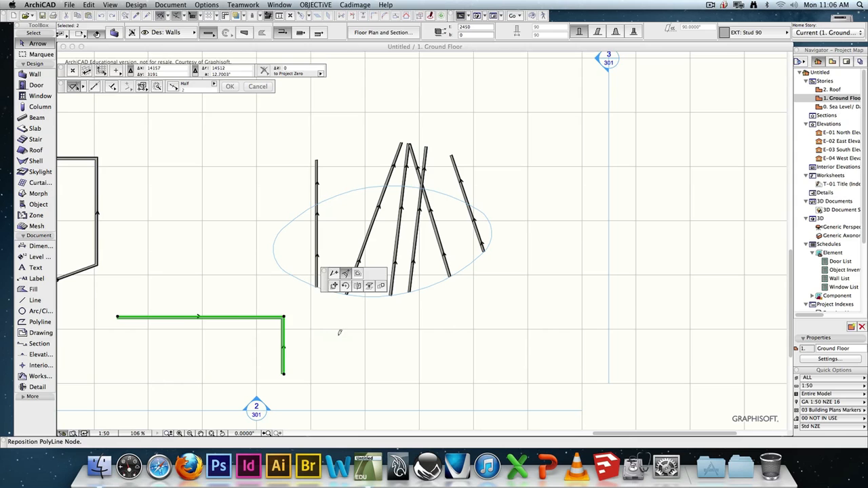
{"action": "left_click", "coordinate": [313, 367]}
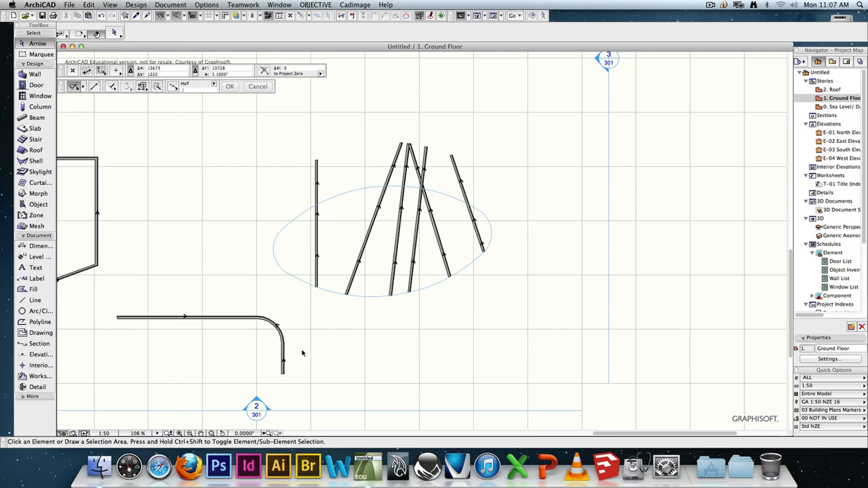
{"action": "left_click", "coordinate": [319, 340]}
{"action": "left_click", "coordinate": [334, 353]}
{"action": "left_click", "coordinate": [341, 16]}
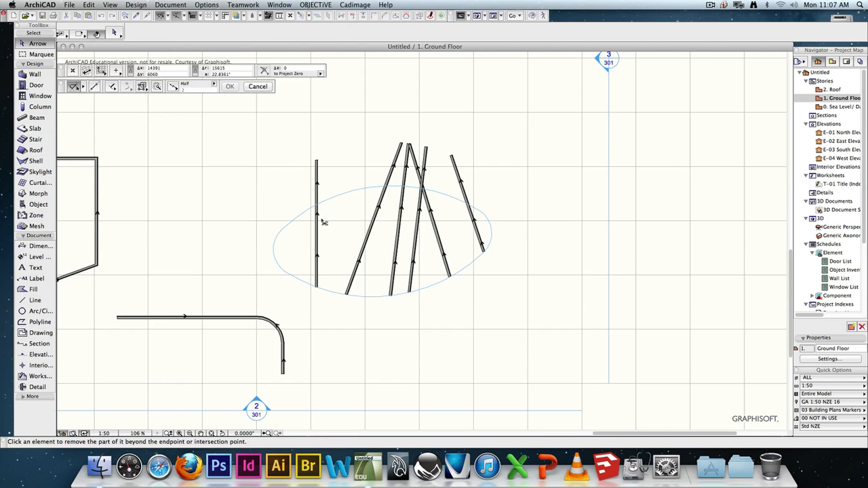
{"action": "key", "text": "Escape"}
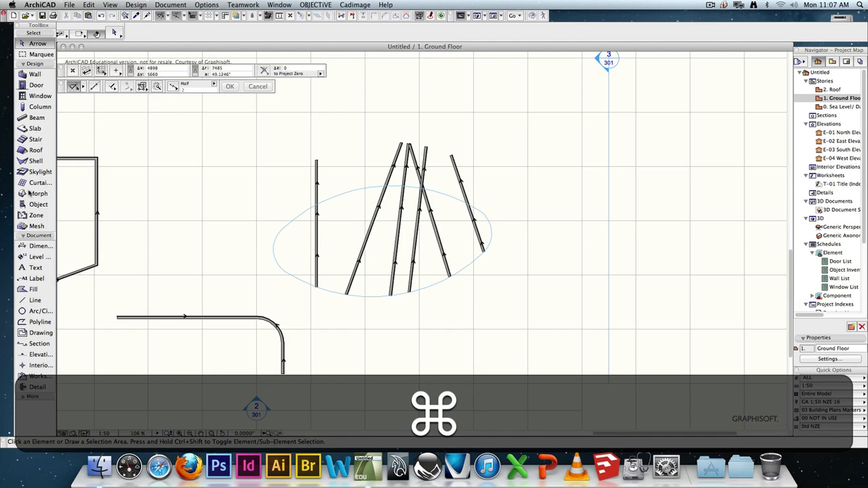
- Draw two straight walls that cross each other in an X in the open area above the rounded corner
{"action": "left_click", "coordinate": [33, 75]}
{"action": "left_click", "coordinate": [190, 225]}
{"action": "left_click", "coordinate": [264, 127]}
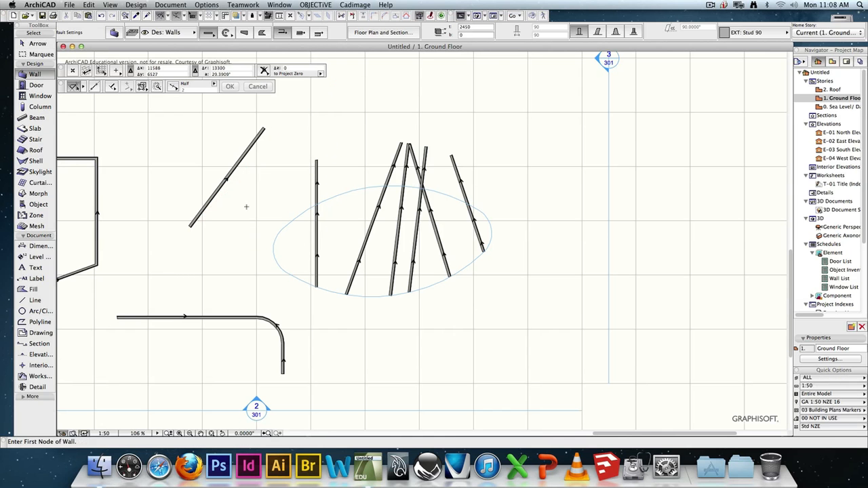
{"action": "left_click", "coordinate": [207, 140]}
{"action": "left_click", "coordinate": [246, 207]}
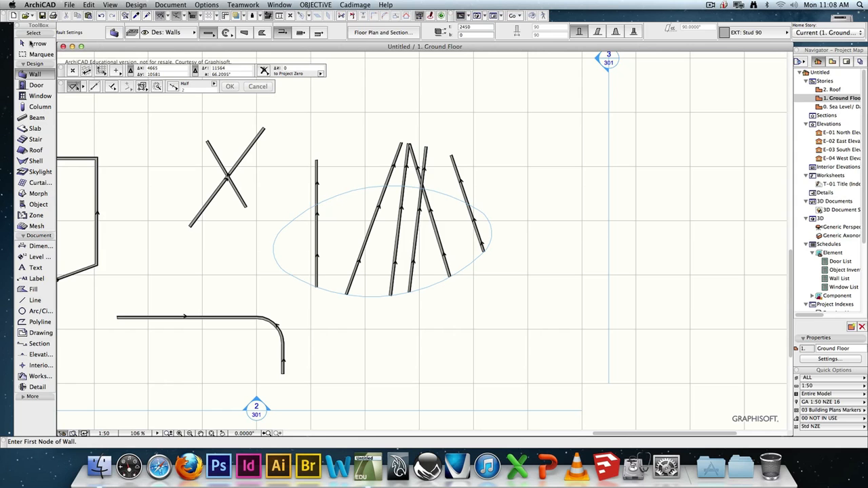
- Trim off the upper part of the shorter crossing wall, using the longer diagonal wall as the trimming edge
{"action": "left_click", "coordinate": [34, 44]}
{"action": "left_click", "coordinate": [262, 165]}
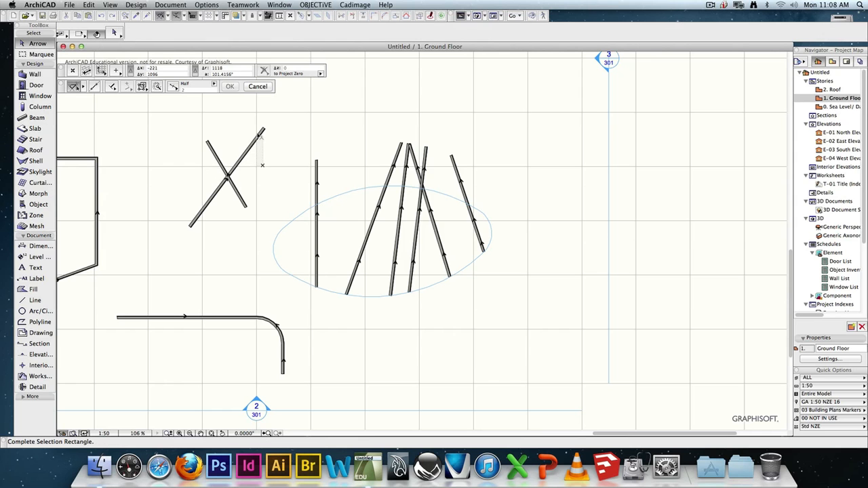
{"action": "left_click", "coordinate": [268, 119]}
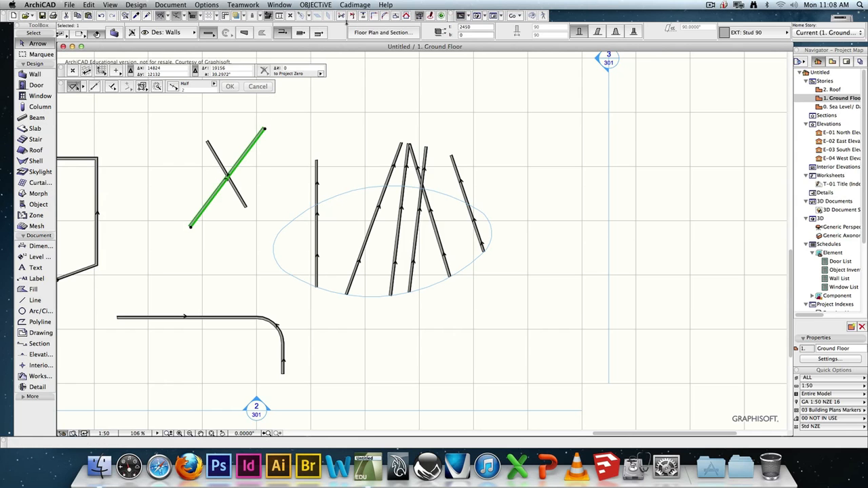
{"action": "left_click", "coordinate": [341, 15]}
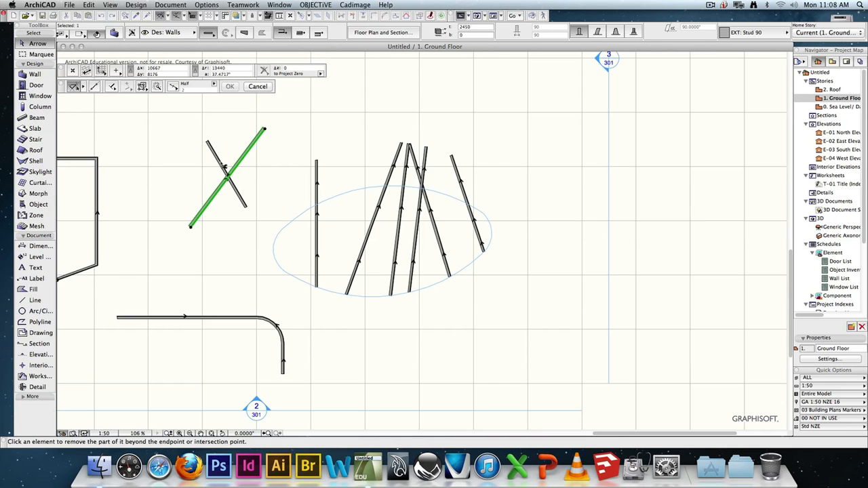
{"action": "left_click", "coordinate": [221, 167]}
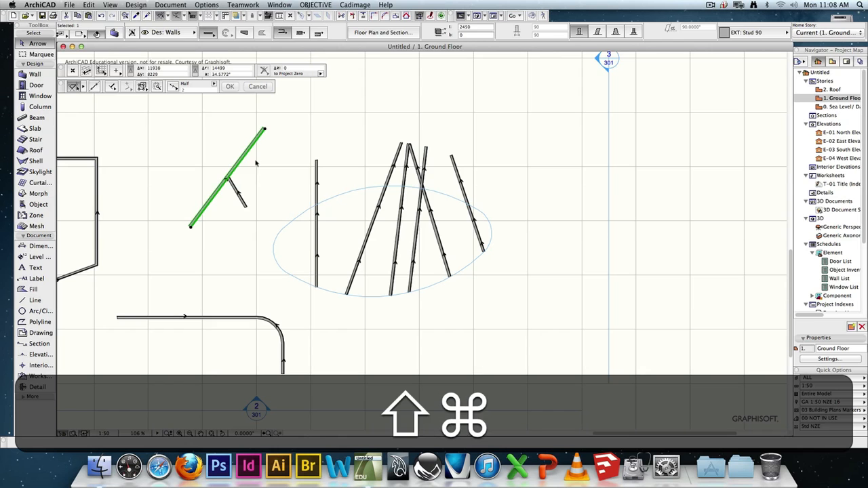
- Clear the selection and trim off the longer diagonal wall beyond its intersection with the shorter wall
{"action": "key", "text": "shift+super+z"}
{"action": "key", "text": "super+Escape"}
{"action": "key", "text": "super+z"}
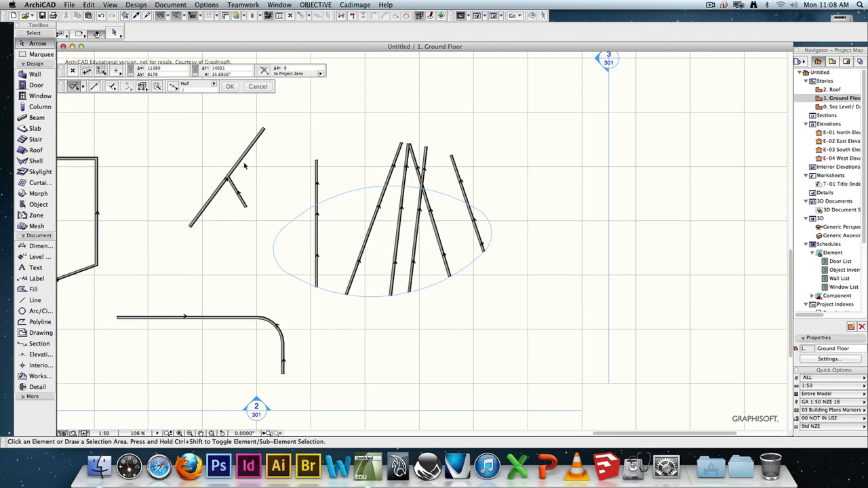
{"action": "left_click", "coordinate": [242, 165], "text": "super"}
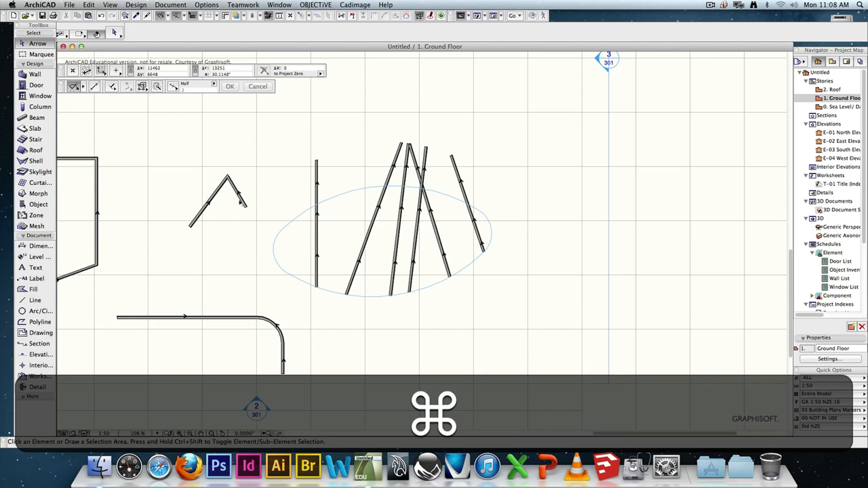
- Modify the reference line of the longer sloping wall using Invert all sides, and undo the change
{"action": "scroll", "coordinate": [224, 198], "scroll_direction": "up", "scroll_amount": 5}
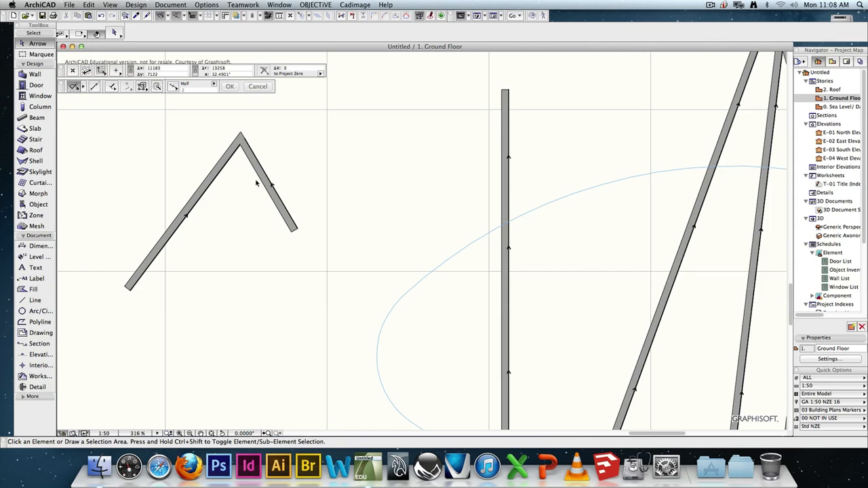
{"action": "left_click", "coordinate": [193, 198]}
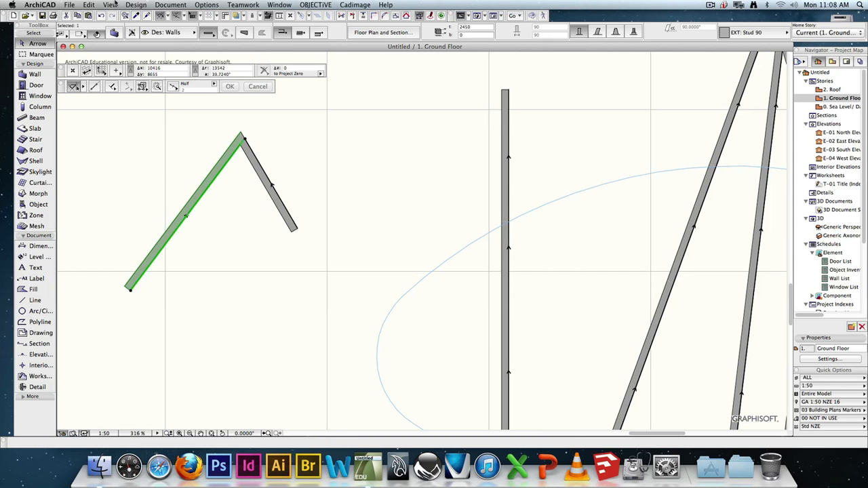
{"action": "left_click", "coordinate": [136, 5]}
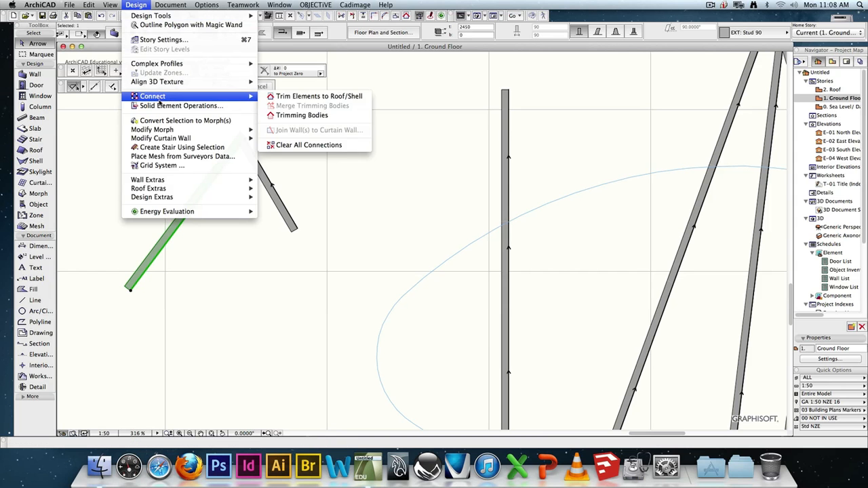
{"action": "mouse_move", "coordinate": [182, 183]}
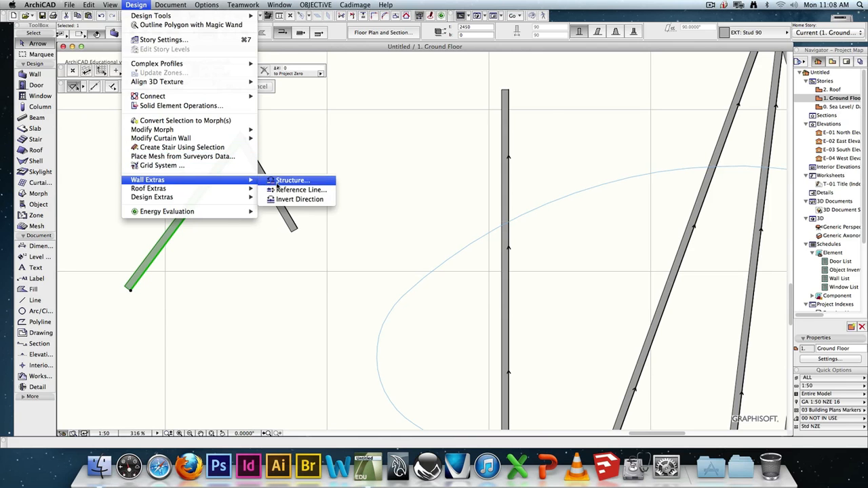
{"action": "left_click", "coordinate": [301, 190]}
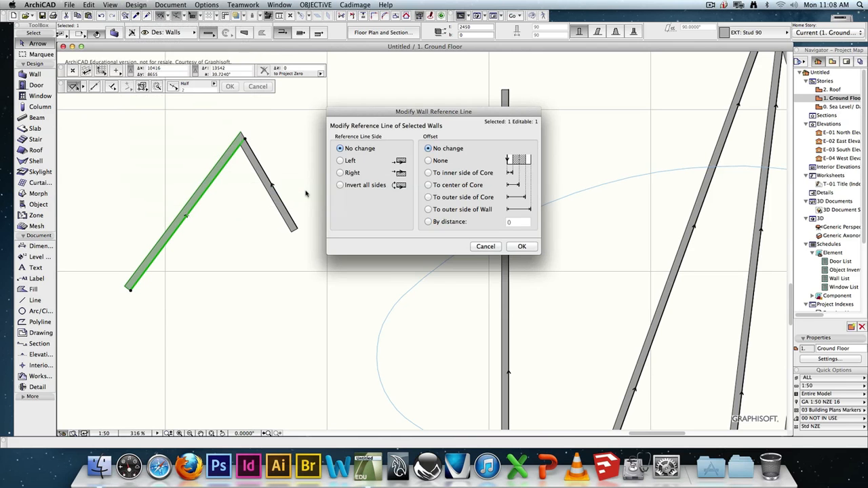
{"action": "left_click", "coordinate": [339, 185]}
{"action": "key", "text": "Return"}
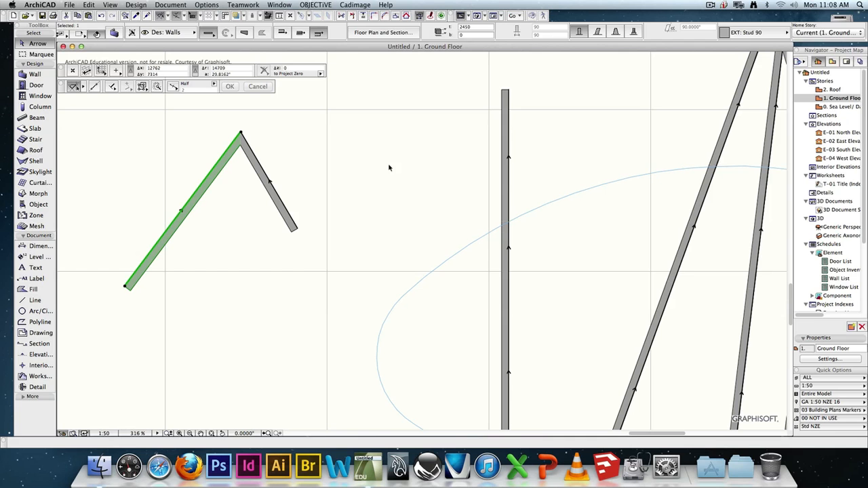
{"action": "left_click", "coordinate": [366, 194]}
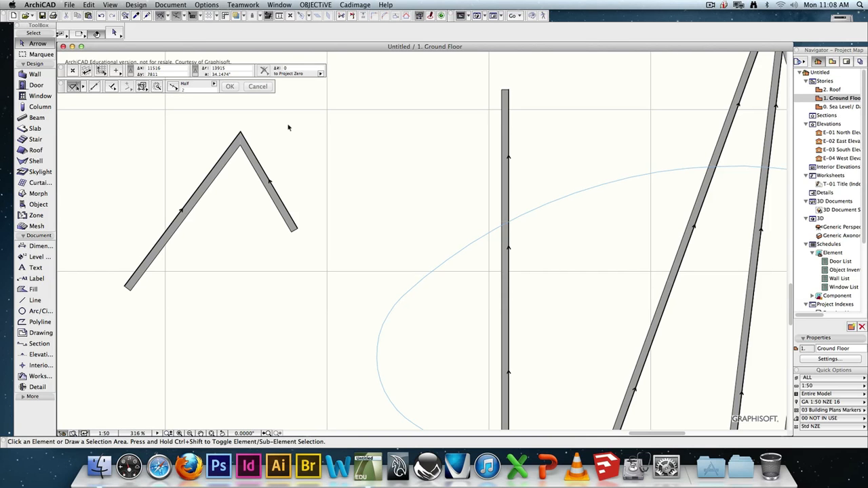
{"action": "key", "text": "super+z"}
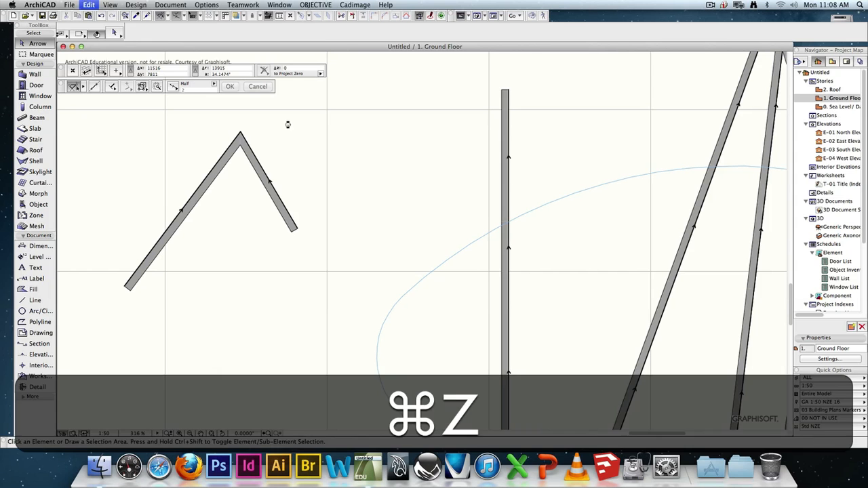
- Try to fillet the peak where the two sloping walls meet with a radius of 500
{"action": "left_click", "coordinate": [246, 140]}
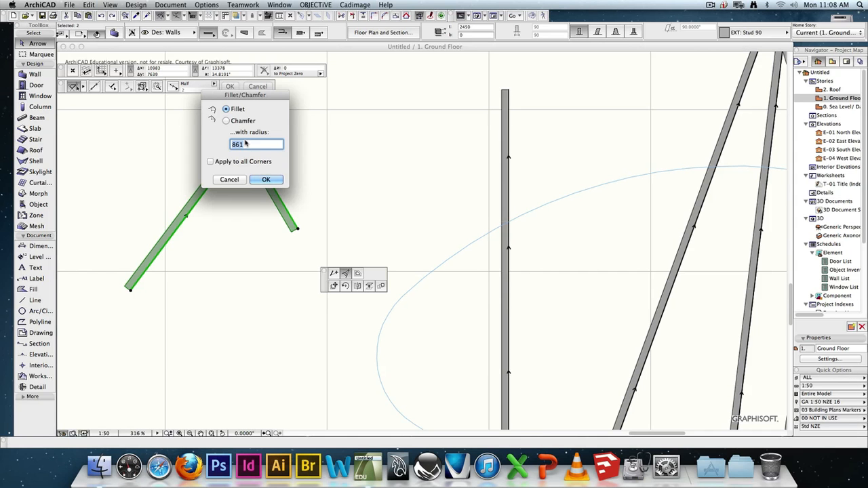
{"action": "type", "text": "100"}
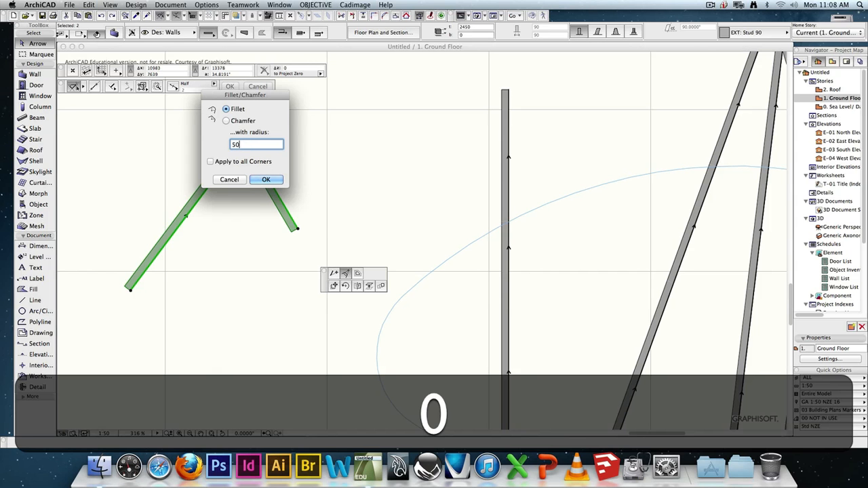
{"action": "key", "text": "Return"}
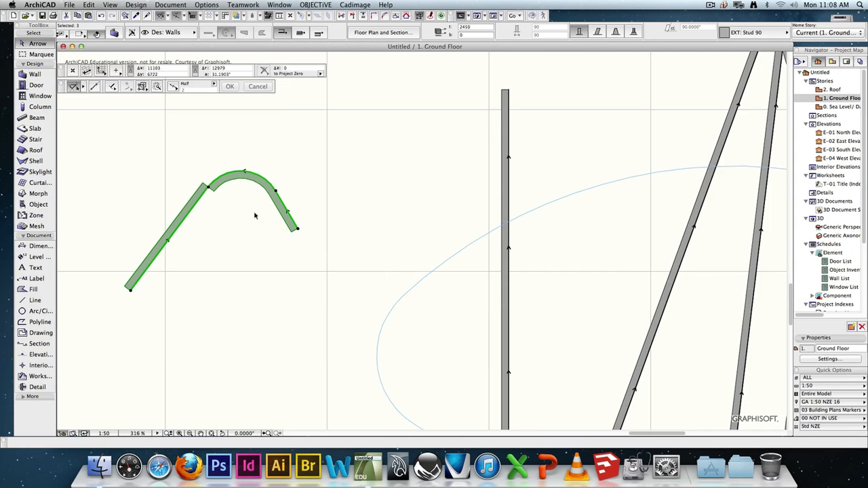
{"action": "left_click", "coordinate": [239, 234]}
- Check the joint between the curved wall and the longer sloping wall up close, and undo the fillet
{"action": "scroll", "coordinate": [239, 234], "scroll_direction": "up", "scroll_amount": 3}
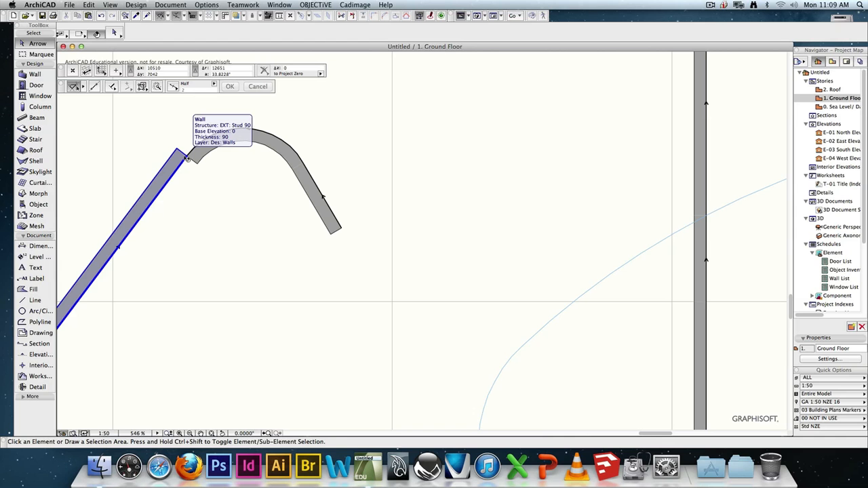
{"action": "key", "text": "super+z"}
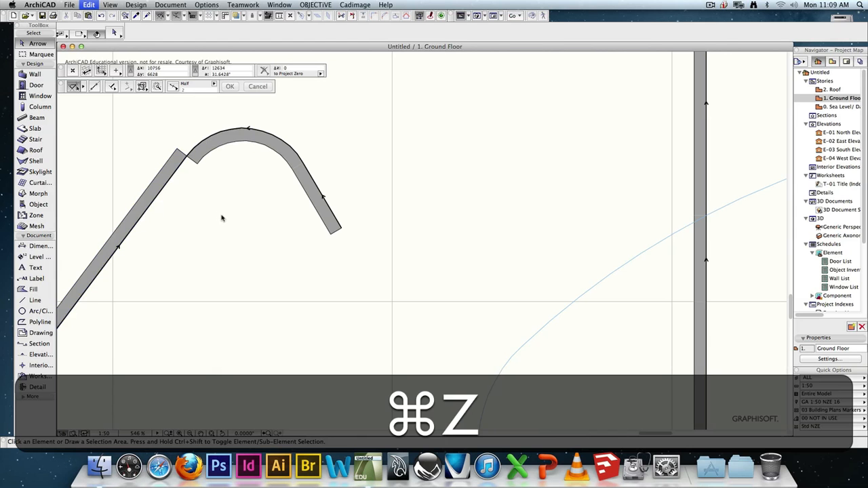
{"action": "scroll", "coordinate": [234, 203], "scroll_direction": "up", "scroll_amount": 3}
{"action": "scroll", "coordinate": [210, 215], "scroll_direction": "down", "scroll_amount": 3}
{"action": "left_click", "coordinate": [195, 211]}
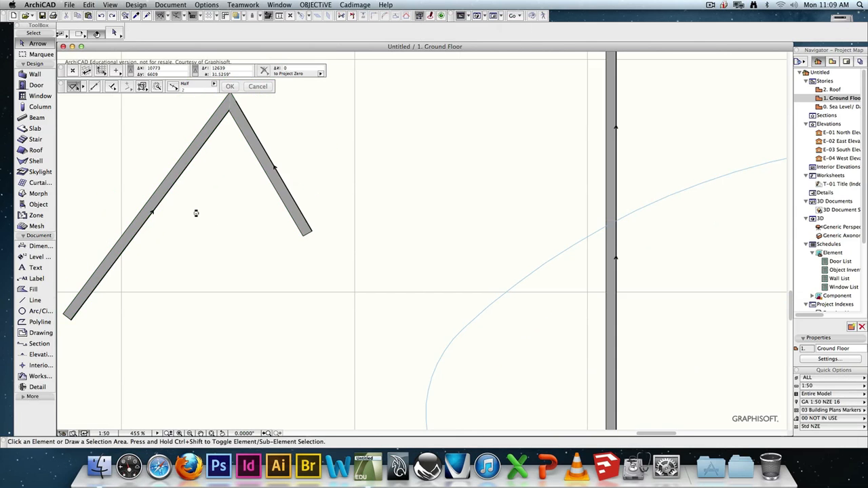
- Modify the reference line of the longer sloping wall using Invert all sides
{"action": "left_click", "coordinate": [168, 184]}
{"action": "left_click", "coordinate": [88, 5]}
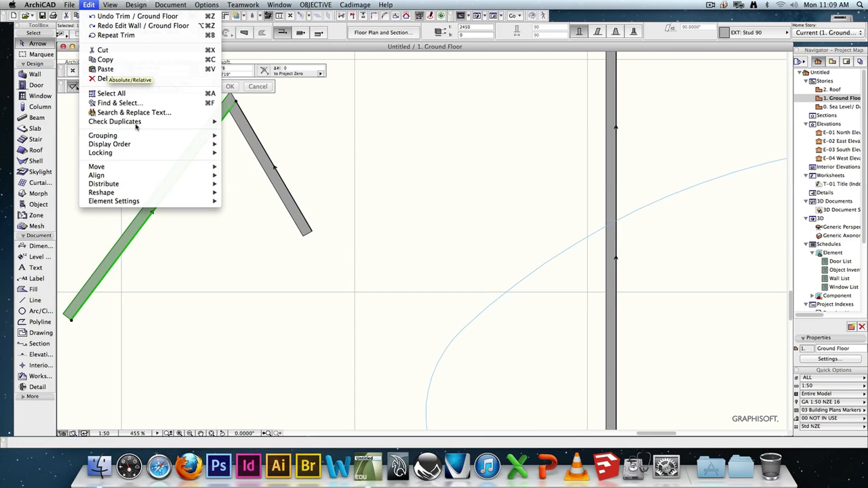
{"action": "mouse_move", "coordinate": [125, 5]}
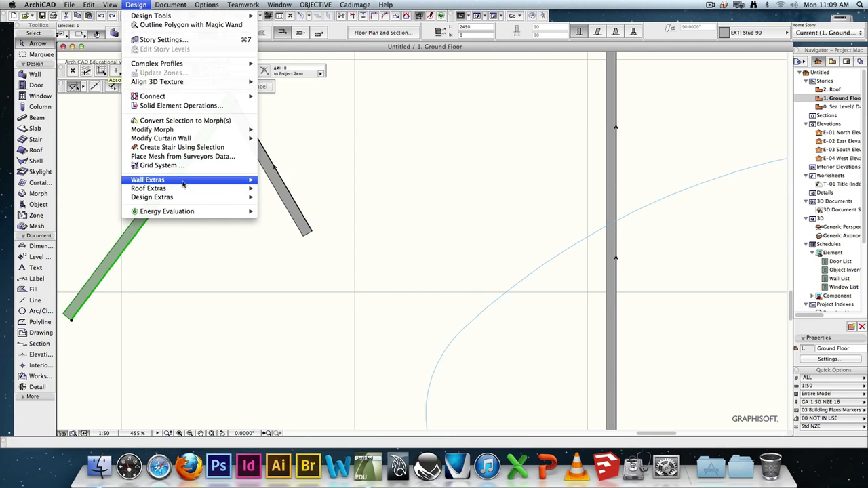
{"action": "mouse_move", "coordinate": [203, 179]}
{"action": "left_click", "coordinate": [327, 191]}
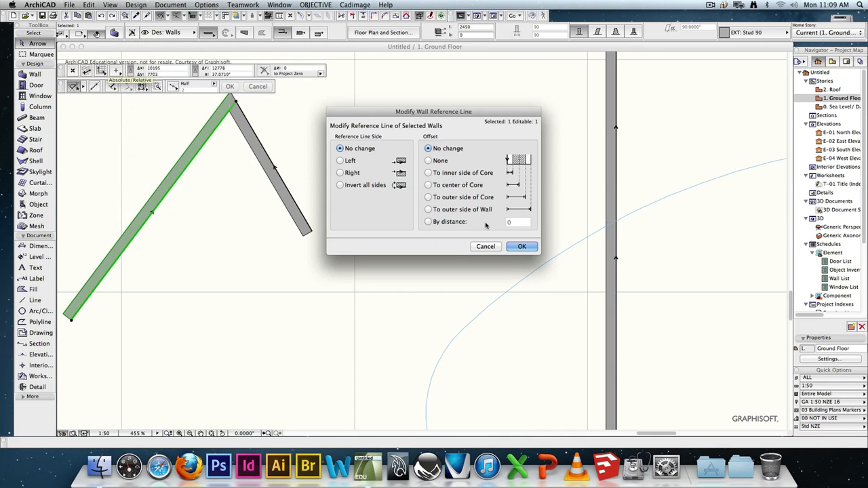
{"action": "left_click", "coordinate": [365, 186]}
{"action": "left_click", "coordinate": [522, 246]}
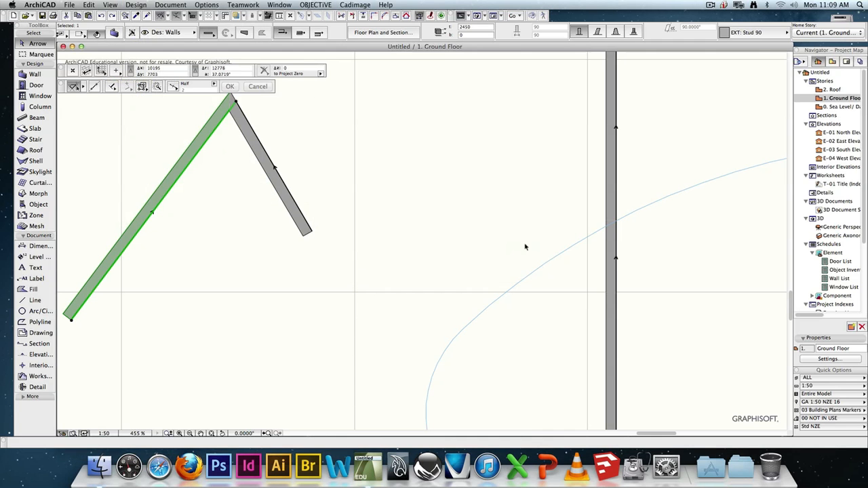
{"action": "left_click", "coordinate": [422, 223]}
- Select both sloping walls and fillet the peak where their reference lines meet, reusing the same radius
{"action": "scroll", "coordinate": [327, 183], "scroll_direction": "up", "scroll_amount": 5}
{"action": "middle_click_drag", "start_coordinate": [328, 184], "coordinate": [461, 301]}
{"action": "scroll", "coordinate": [460, 301], "scroll_direction": "down", "scroll_amount": 1}
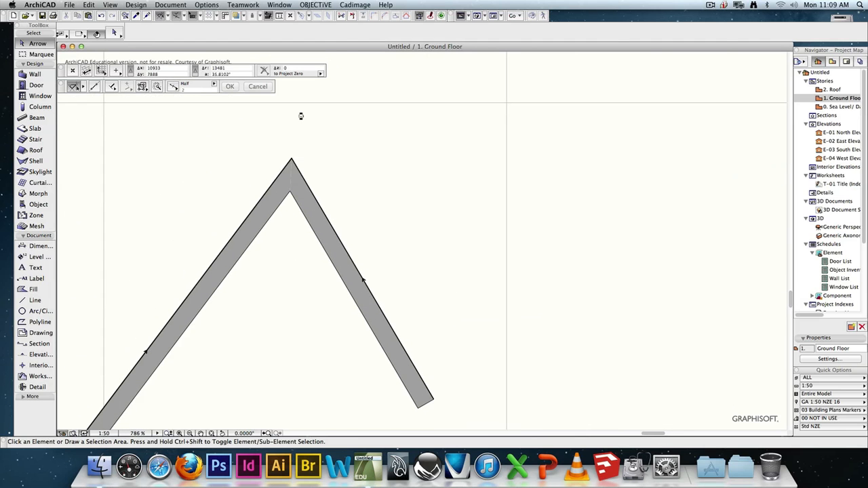
{"action": "left_click", "coordinate": [333, 143]}
{"action": "left_click", "coordinate": [253, 213]}
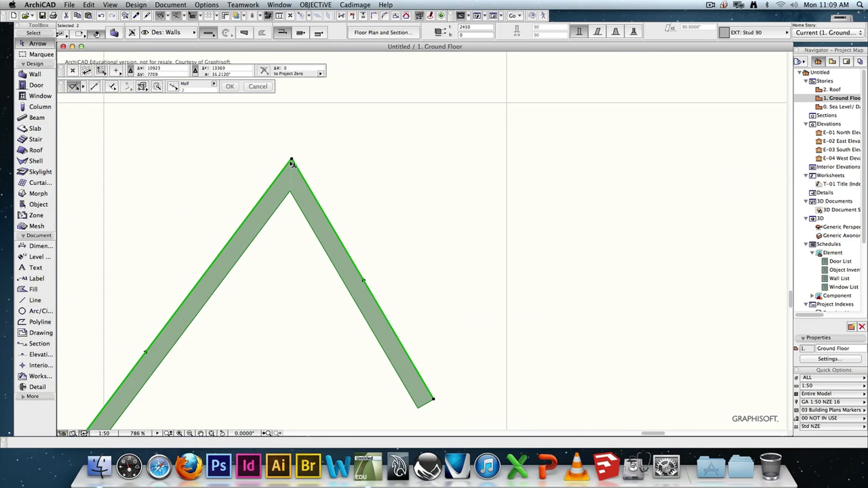
{"action": "left_click", "coordinate": [291, 159]}
{"action": "left_click", "coordinate": [311, 199]}
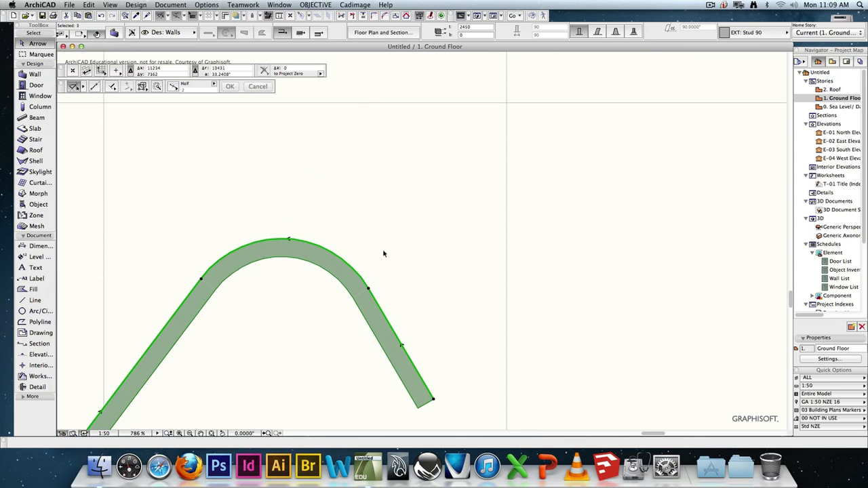
- Draw a rectangular slab in the empty area above the group of sloping walls, using the rectangular geometry method
{"action": "left_click", "coordinate": [413, 278]}
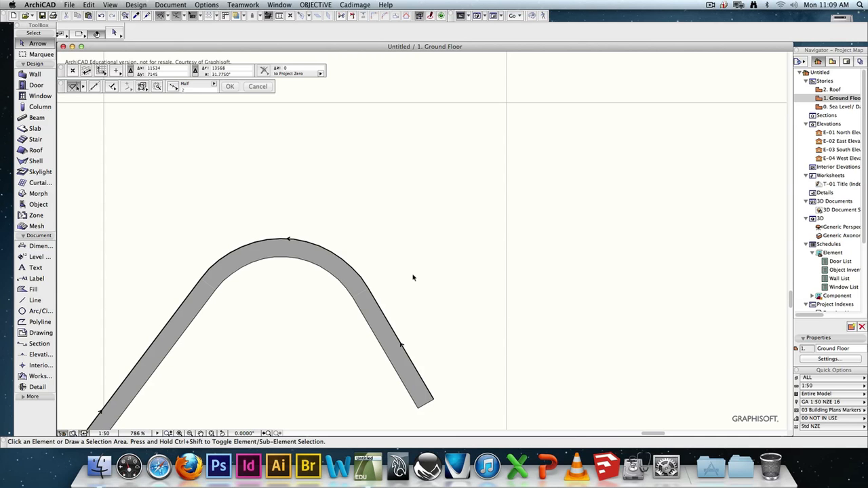
{"action": "scroll", "coordinate": [434, 273], "scroll_direction": "down", "scroll_amount": 6}
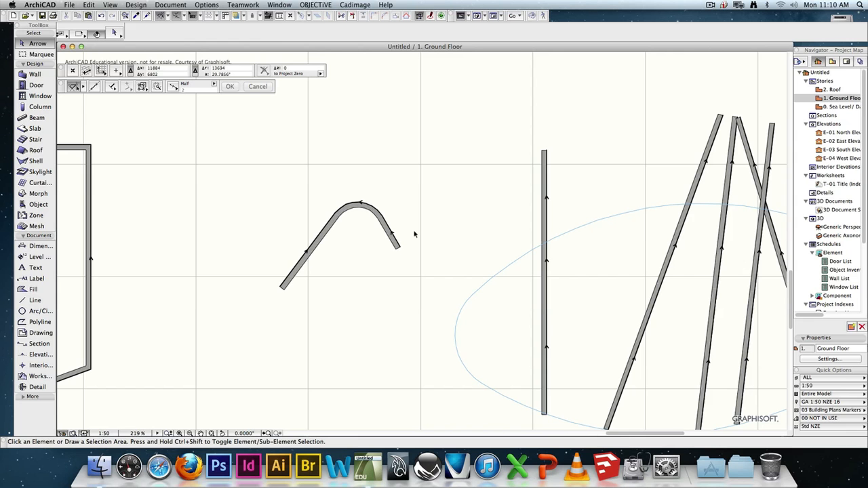
{"action": "middle_click_drag", "start_coordinate": [127, 188], "coordinate": [122, 187]}
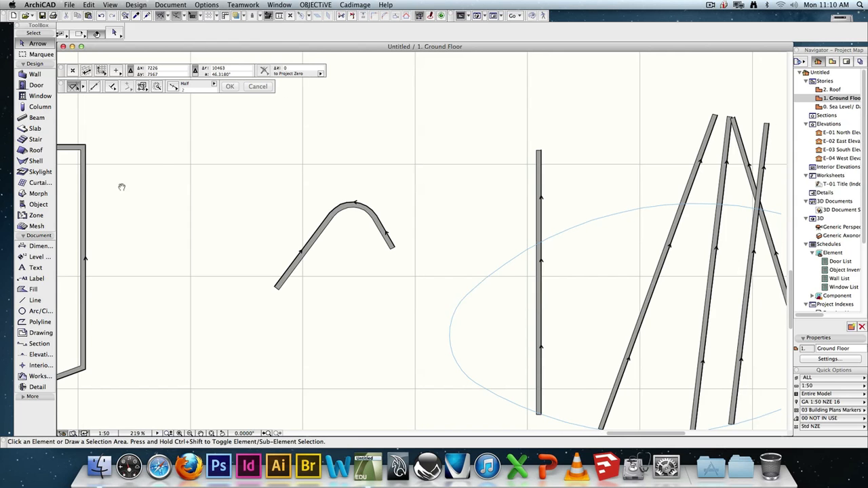
{"action": "scroll", "coordinate": [194, 188], "scroll_direction": "down", "scroll_amount": 1}
{"action": "scroll", "coordinate": [373, 260], "scroll_direction": "down", "scroll_amount": 3}
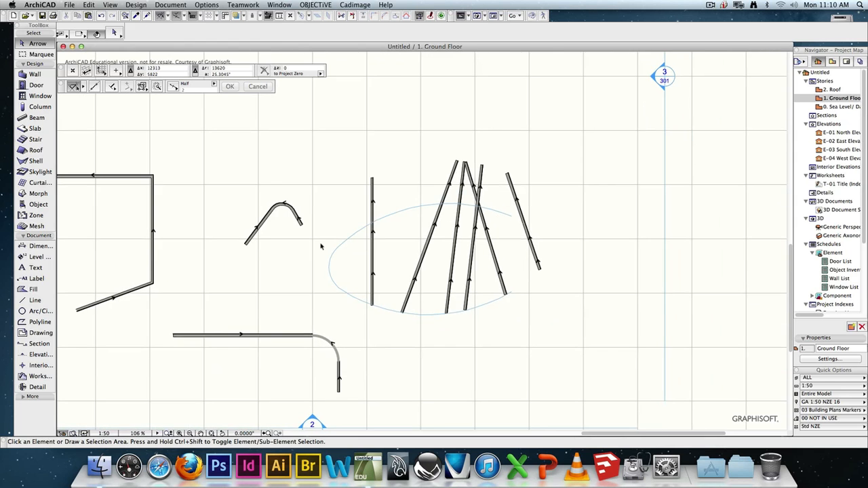
{"action": "scroll", "coordinate": [345, 251], "scroll_direction": "up", "scroll_amount": 1}
{"action": "middle_click_drag", "start_coordinate": [316, 147], "coordinate": [395, 266]}
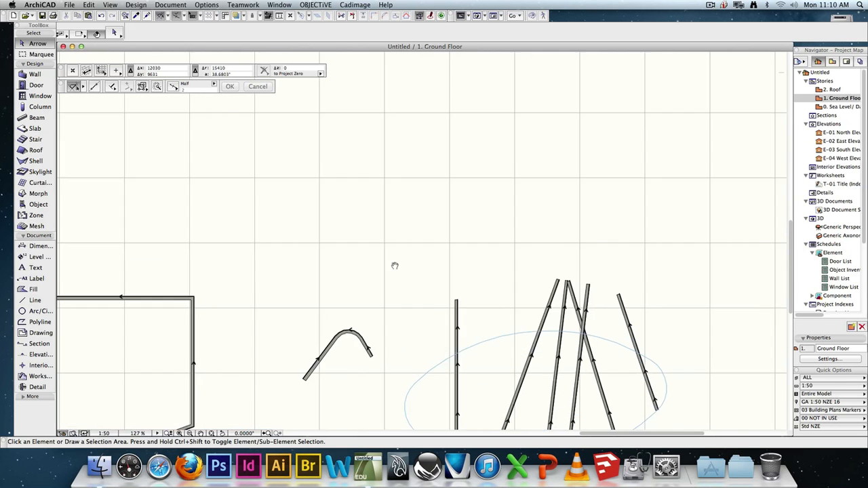
{"action": "scroll", "coordinate": [395, 266], "scroll_direction": "down", "scroll_amount": 1}
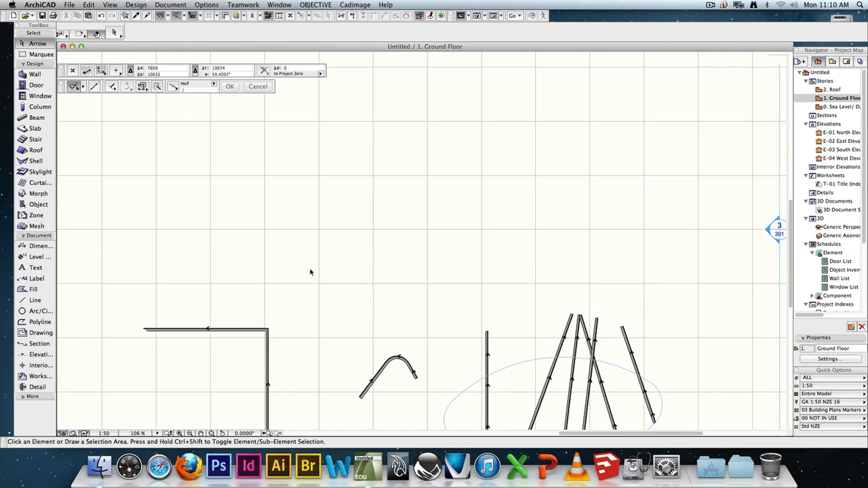
{"action": "left_click", "coordinate": [34, 130]}
{"action": "left_click", "coordinate": [544, 83]}
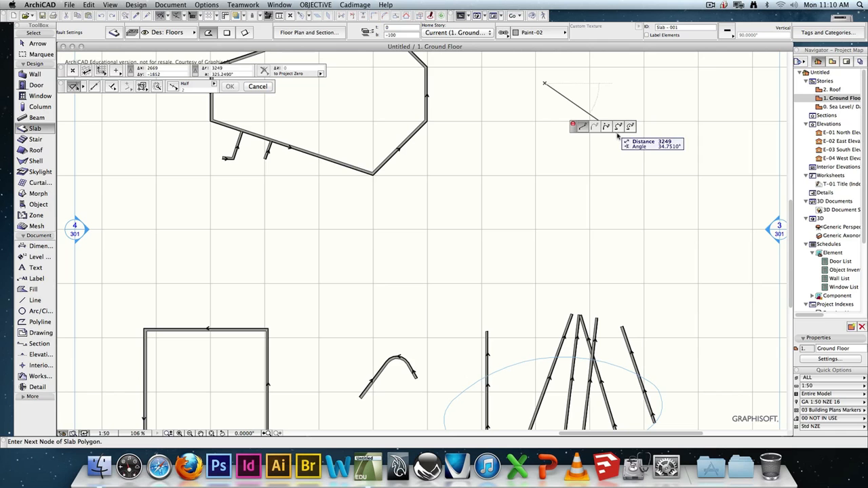
{"action": "left_click", "coordinate": [738, 83]}
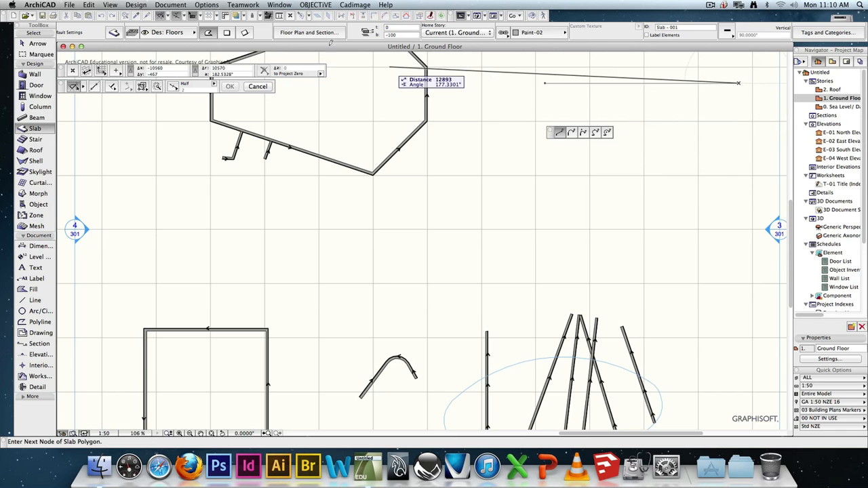
{"action": "left_click", "coordinate": [227, 32]}
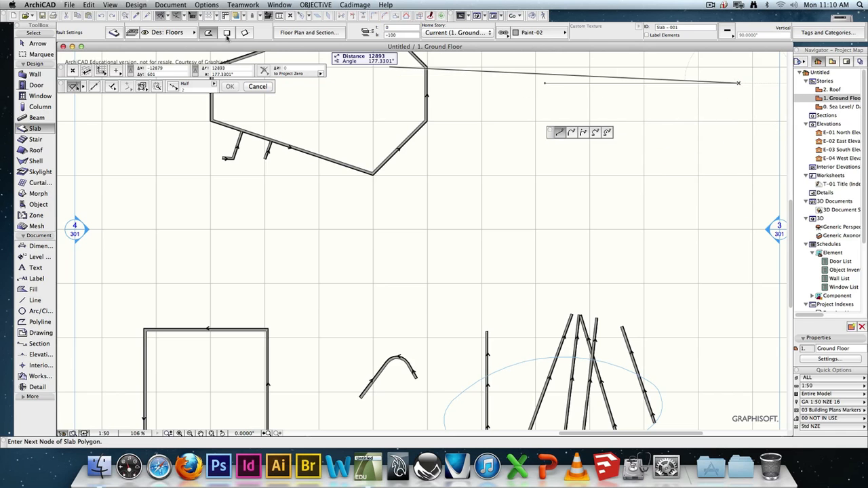
{"action": "left_click", "coordinate": [732, 268]}
{"action": "scroll", "coordinate": [672, 219], "scroll_direction": "up", "scroll_amount": 2}
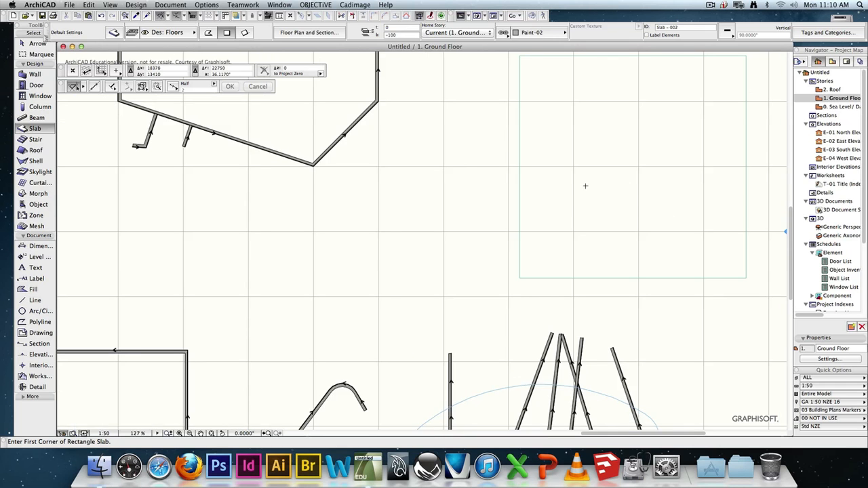
{"action": "key", "text": "Escape"}
- Split the slab in two along a line sloping up across both side edges, keeping the lower part selected
{"action": "left_click", "coordinate": [544, 186]}
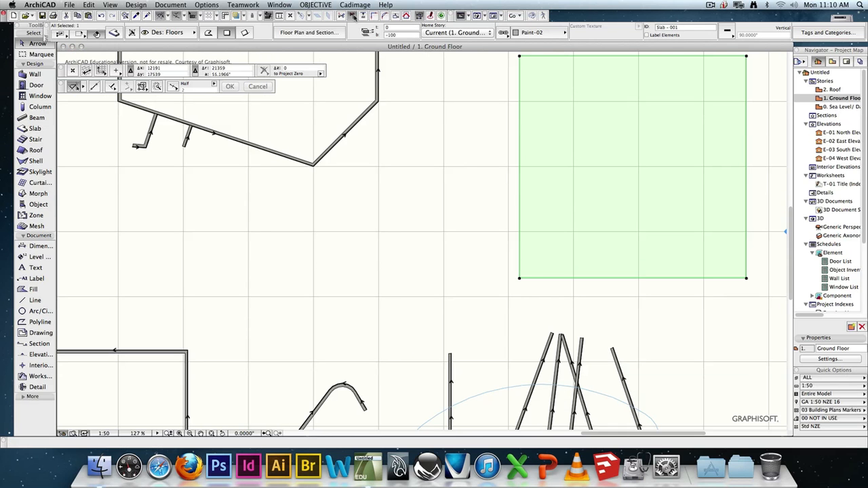
{"action": "left_click", "coordinate": [353, 15]}
{"action": "left_click", "coordinate": [468, 226]}
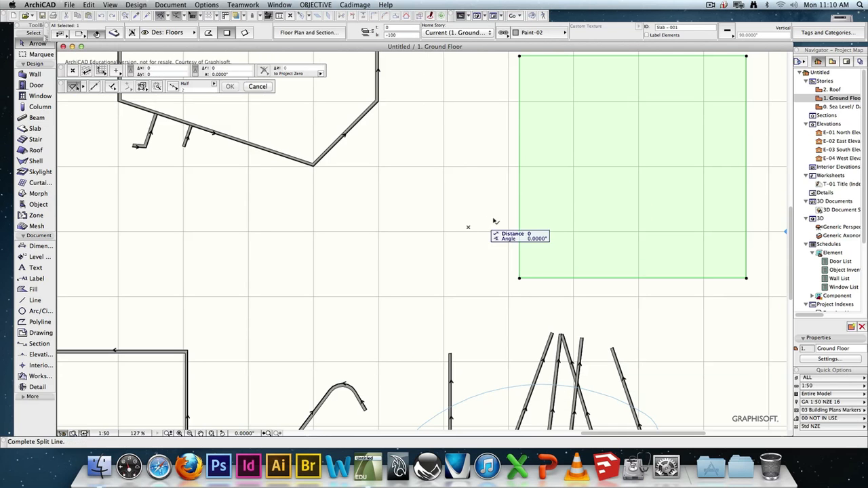
{"action": "left_click", "coordinate": [770, 88]}
{"action": "left_click", "coordinate": [767, 194]}
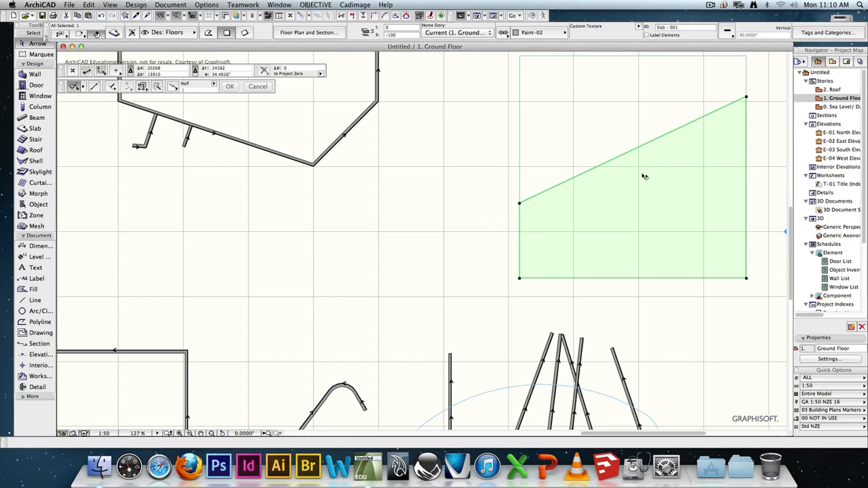
- Apply the Paint-06 surface to the lower part of the split slab
{"action": "left_click", "coordinate": [112, 33]}
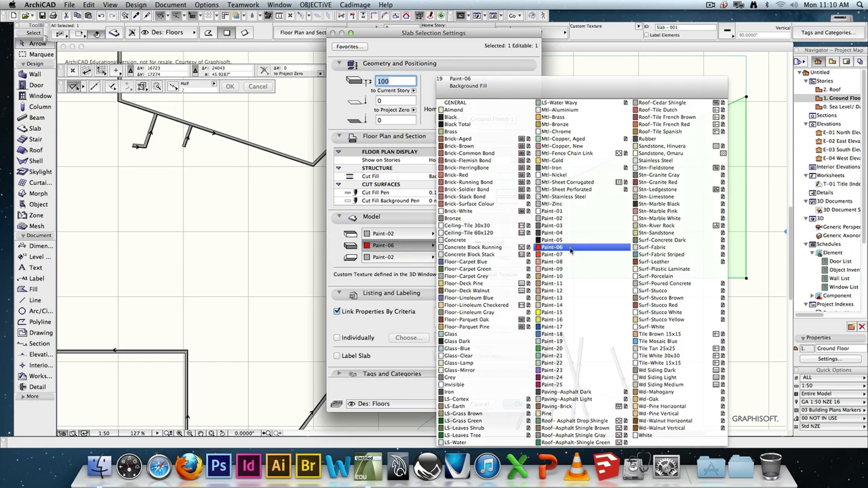
{"action": "left_click", "coordinate": [570, 248]}
{"action": "left_click", "coordinate": [517, 404]}
{"action": "left_click", "coordinate": [461, 320]}
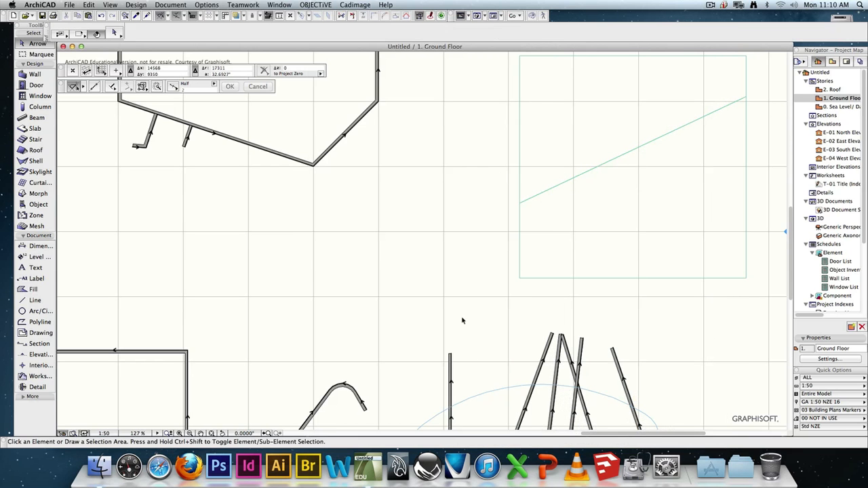
- Open the model in 3D and set the top elevation of the grey slab part to 100
{"action": "key", "text": "F3"}
{"action": "scroll", "coordinate": [477, 352], "scroll_direction": "down", "scroll_amount": 5}
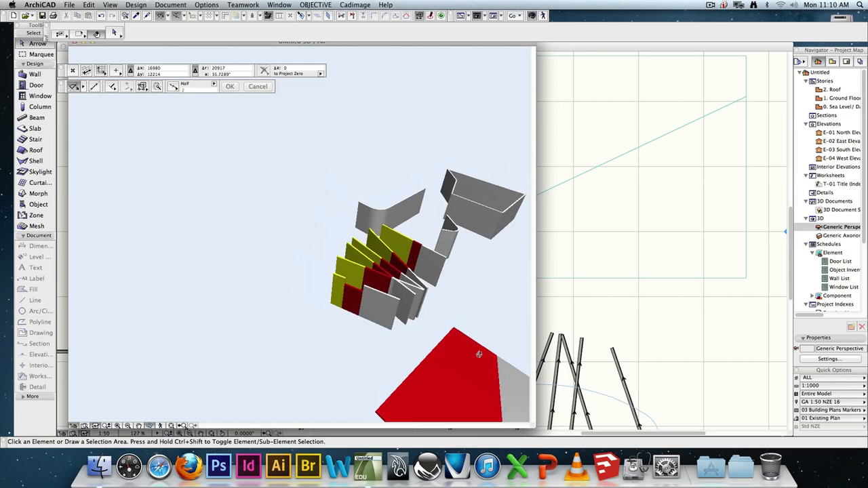
{"action": "middle_click_drag", "start_coordinate": [479, 354], "coordinate": [407, 187]}
{"action": "scroll", "coordinate": [407, 187], "scroll_direction": "down", "scroll_amount": 1}
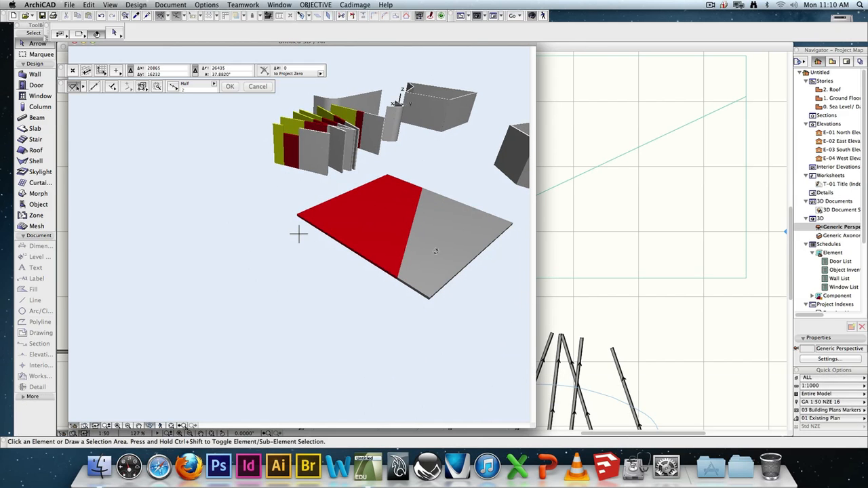
{"action": "left_click", "coordinate": [439, 248]}
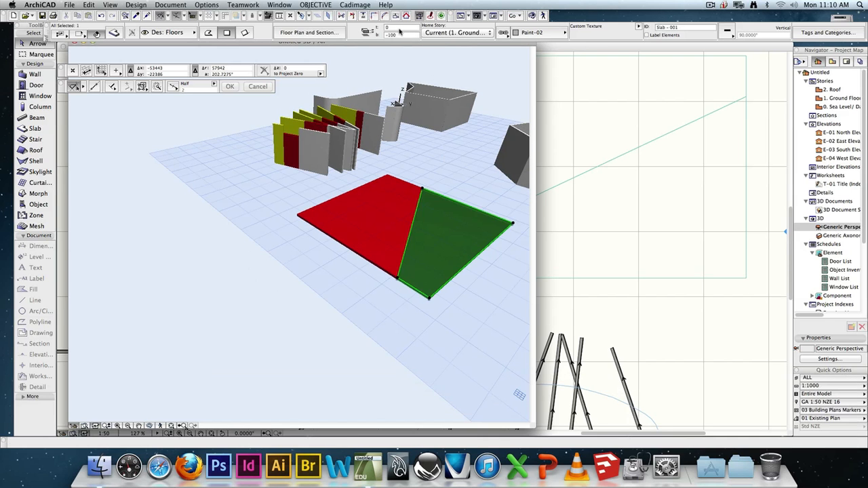
{"action": "left_click", "coordinate": [399, 27]}
{"action": "type", "text": "100"}
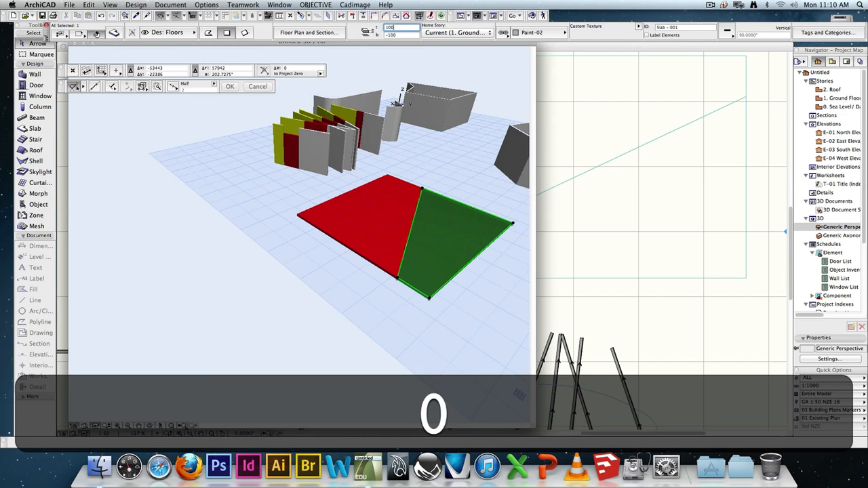
{"action": "key", "text": "Return"}
{"action": "left_click", "coordinate": [373, 291]}
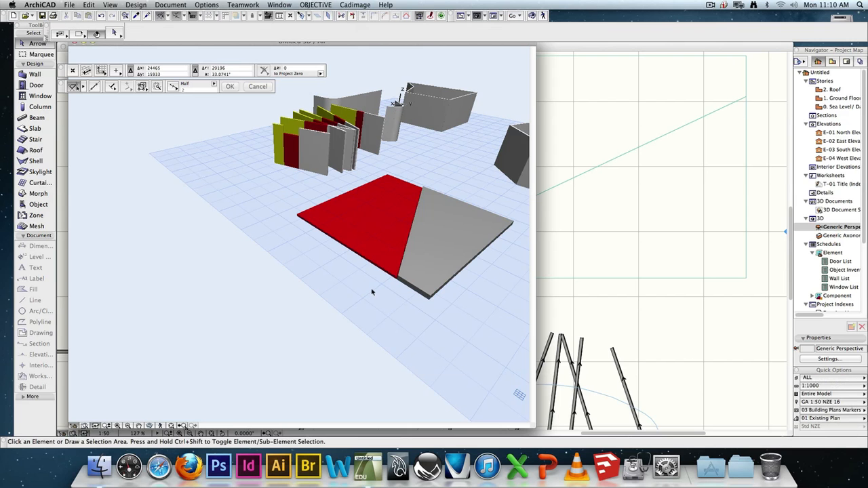
- Move around the two slab parts in 3D Explore mode to examine the height difference between them
{"action": "left_click", "coordinate": [160, 426]}
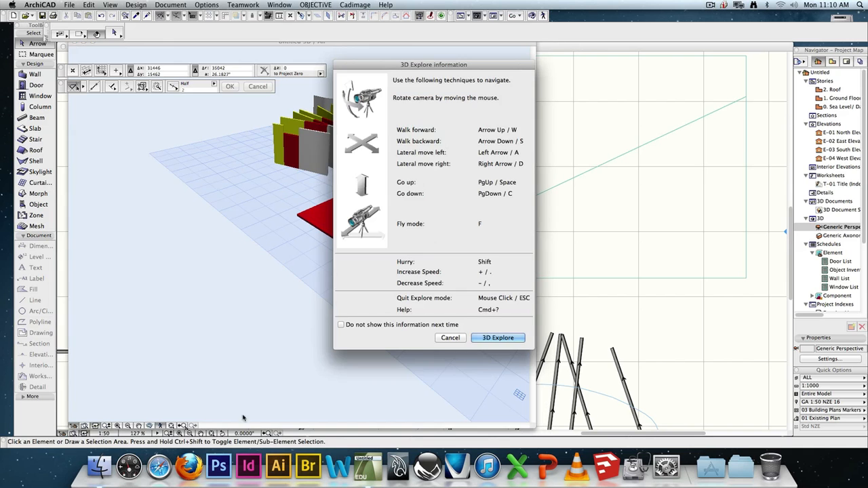
{"action": "left_click", "coordinate": [497, 338]}
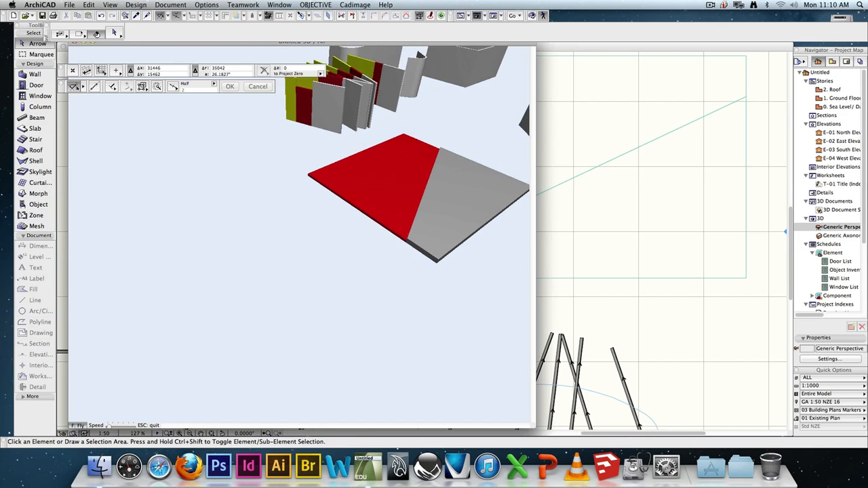
{"action": "key", "text": "w"}
{"action": "key", "text": "a"}
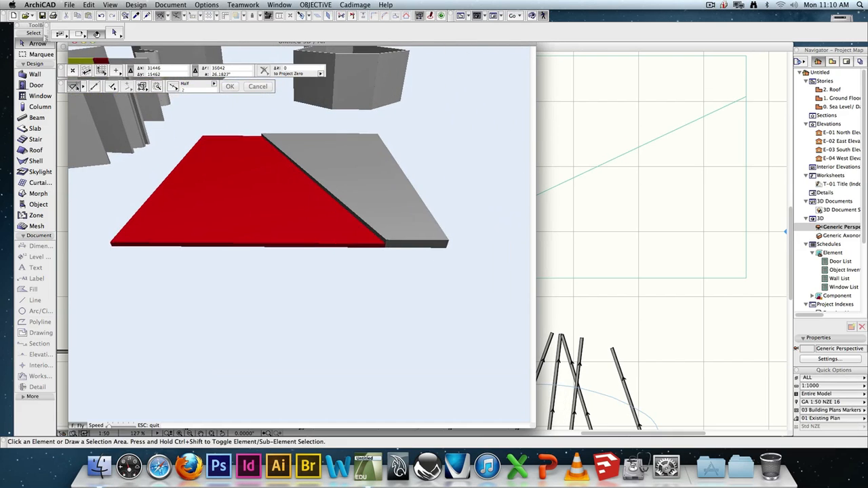
{"action": "key", "text": "a"}
{"action": "key", "text": "Escape"}
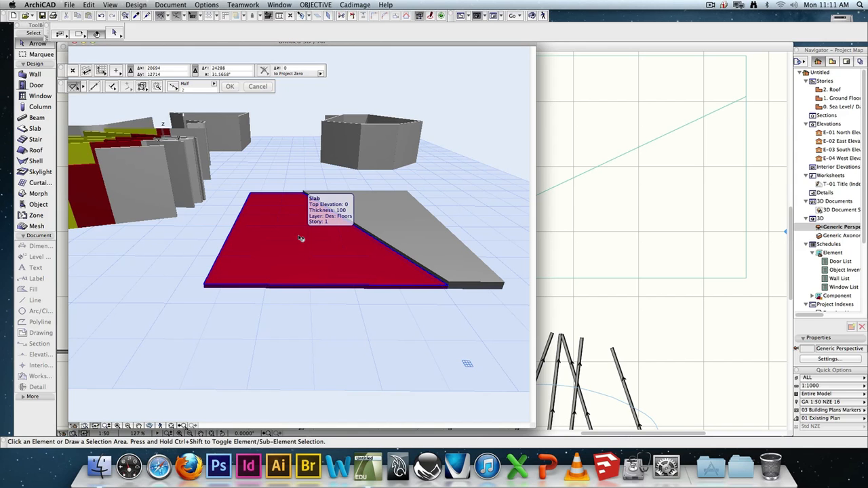
- Review the grey slab part's thickness and elevation in its selection settings, and return to the ground floor plan
{"action": "left_click", "coordinate": [422, 237]}
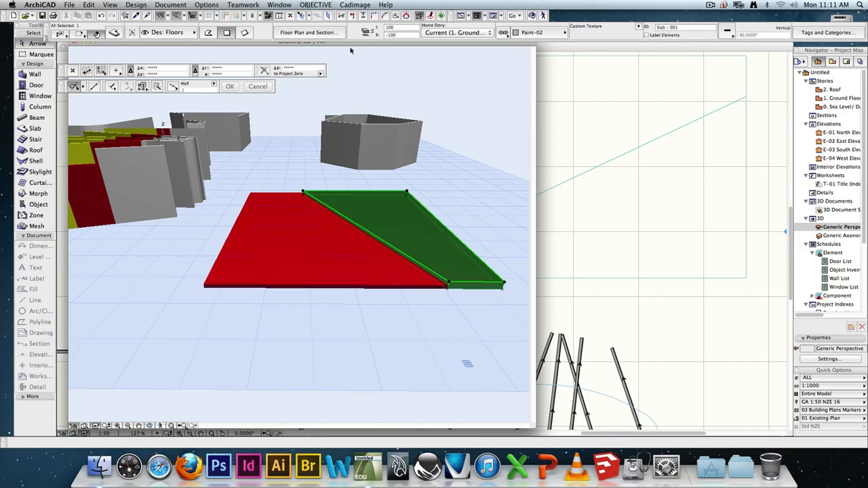
{"action": "left_click", "coordinate": [114, 34]}
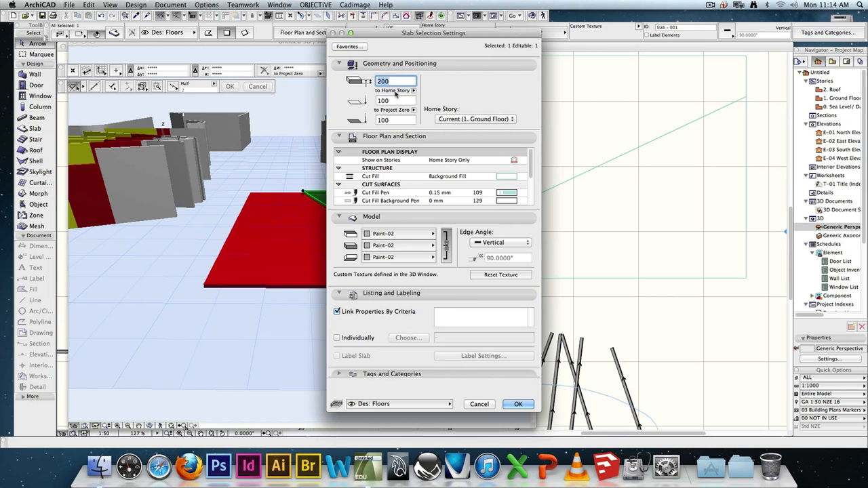
{"action": "left_click", "coordinate": [519, 404]}
{"action": "left_click", "coordinate": [592, 244]}
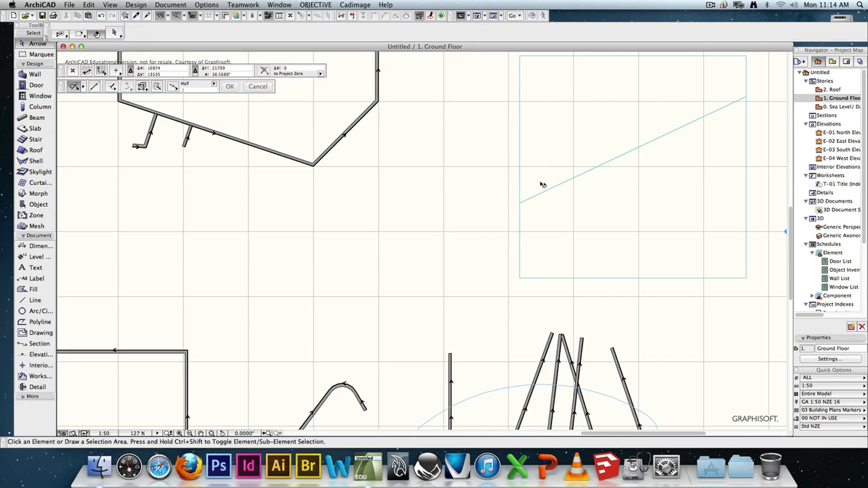
- Draw a wavy spline across the lower slab part, extending past both of its side edges
{"action": "left_click", "coordinate": [31, 397]}
{"action": "left_click", "coordinate": [32, 319]}
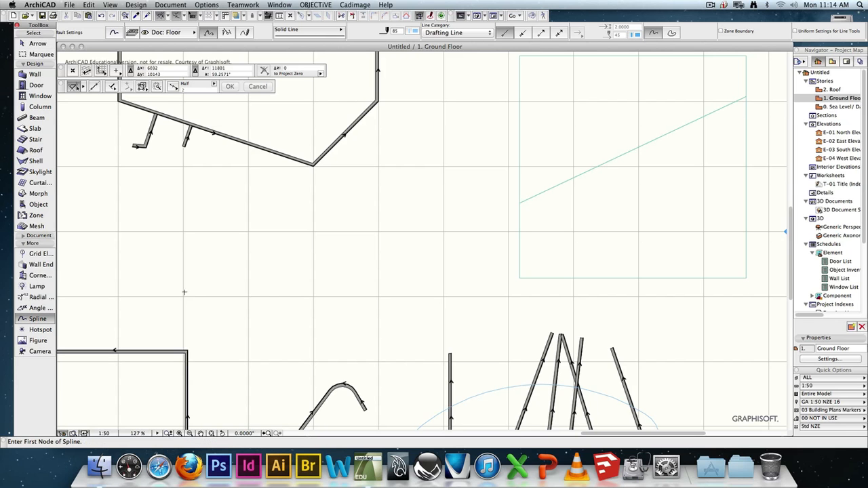
{"action": "left_click", "coordinate": [444, 233]}
{"action": "left_click", "coordinate": [648, 200]}
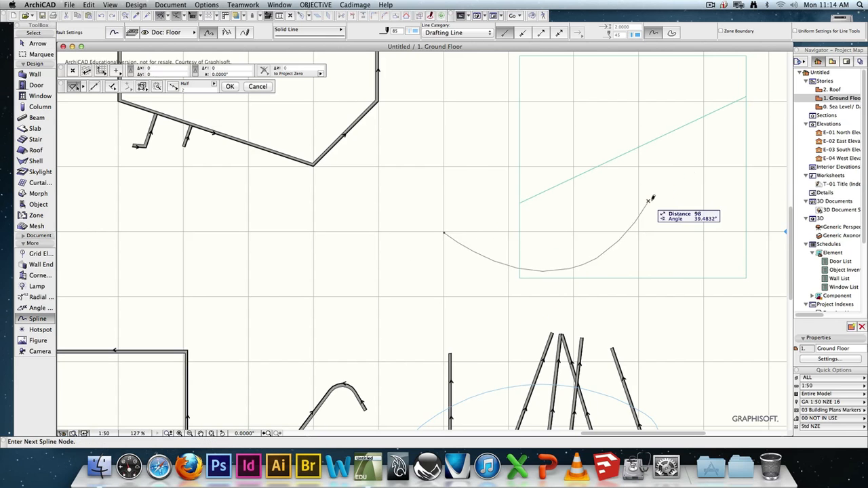
{"action": "left_click", "coordinate": [738, 222]}
{"action": "double_click", "coordinate": [767, 218]}
- Try to split the lower Paint-06 slab part along the spline
{"action": "key", "text": "super+z"}
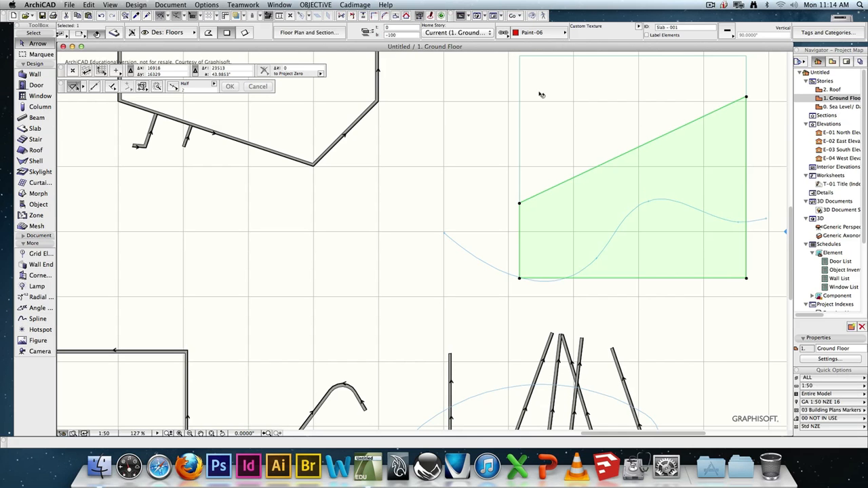
{"action": "left_click", "coordinate": [354, 16]}
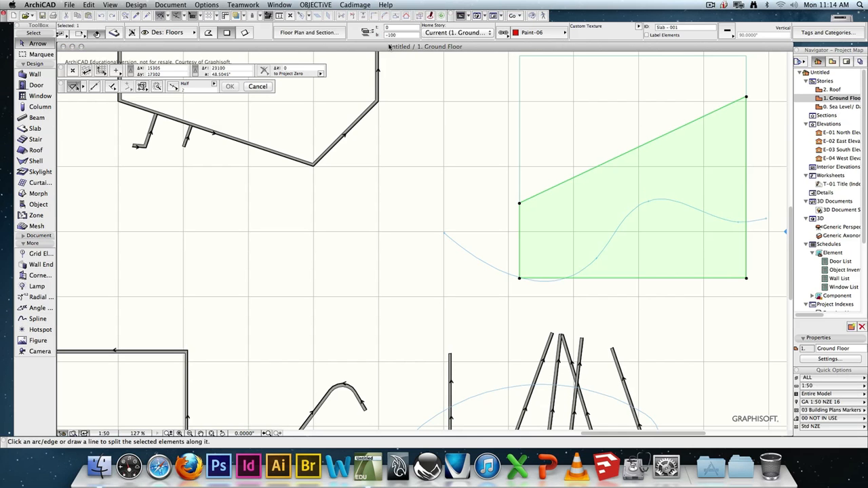
{"action": "left_click", "coordinate": [638, 208]}
{"action": "left_click", "coordinate": [672, 249]}
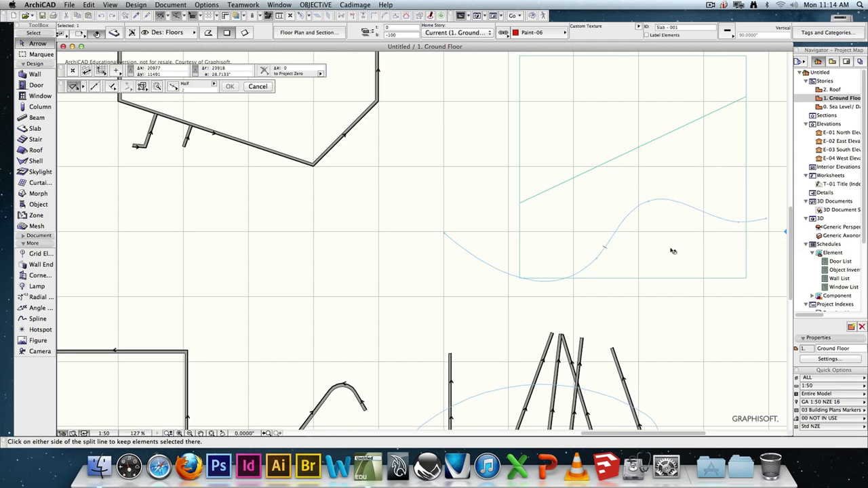
{"action": "left_click", "coordinate": [676, 267]}
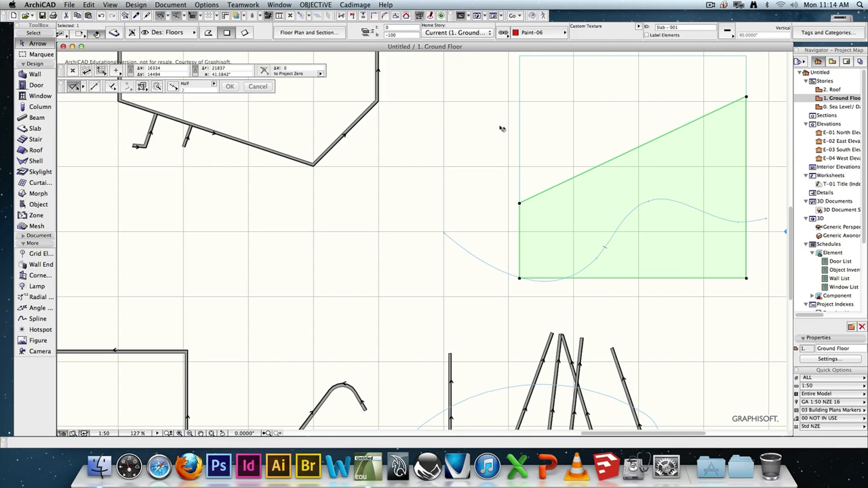
{"action": "left_click", "coordinate": [351, 15]}
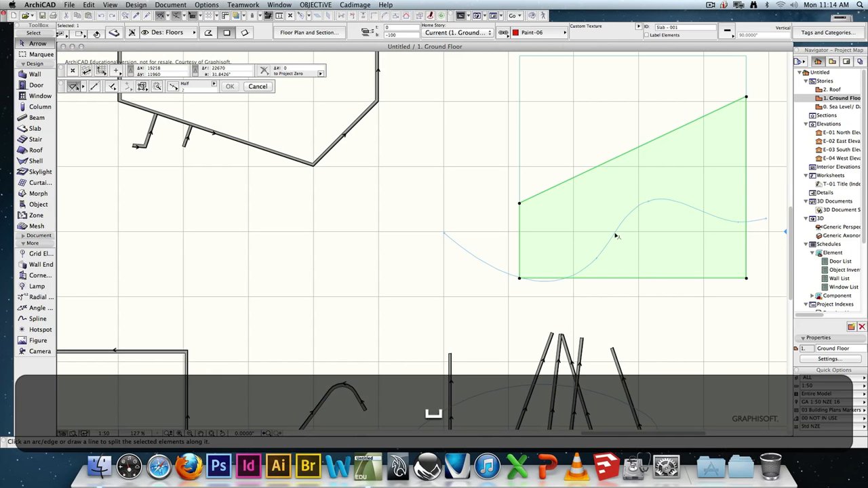
{"action": "left_click", "coordinate": [616, 237]}
{"action": "left_click", "coordinate": [635, 251]}
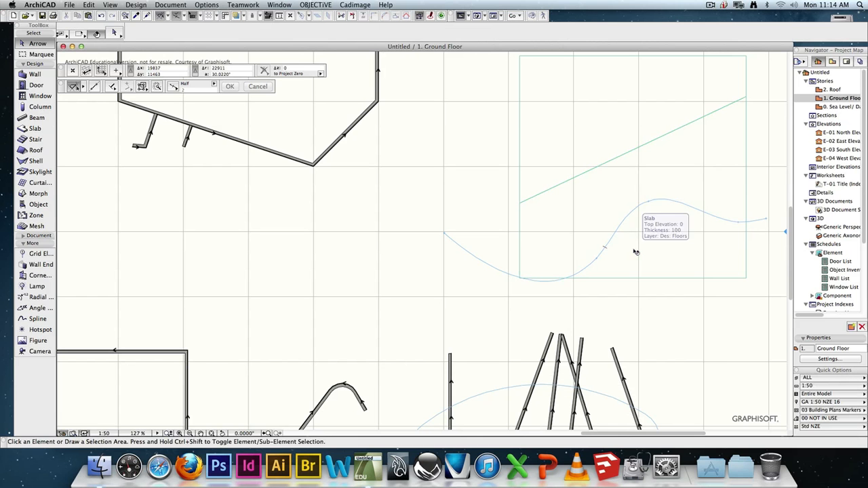
- Move the wavy spline off the lower slab part into the empty area beside it
{"action": "left_click", "coordinate": [635, 252]}
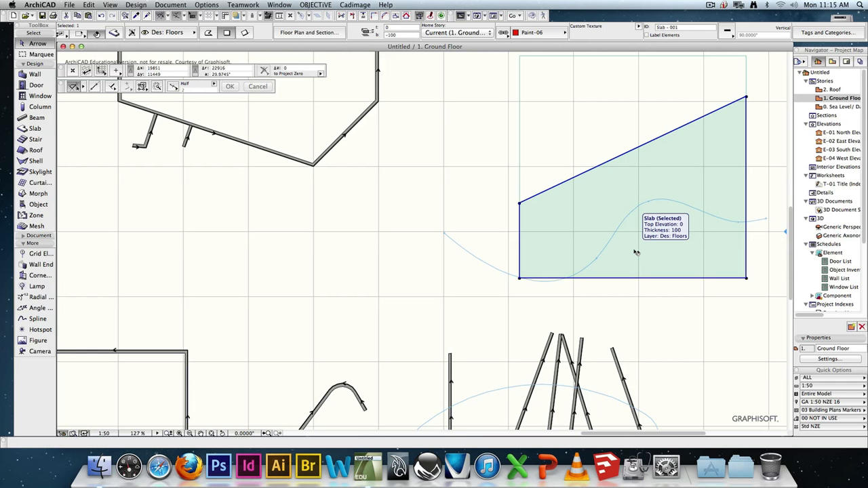
{"action": "left_click", "coordinate": [497, 269]}
{"action": "left_click_drag", "start_coordinate": [496, 270], "coordinate": [175, 274]}
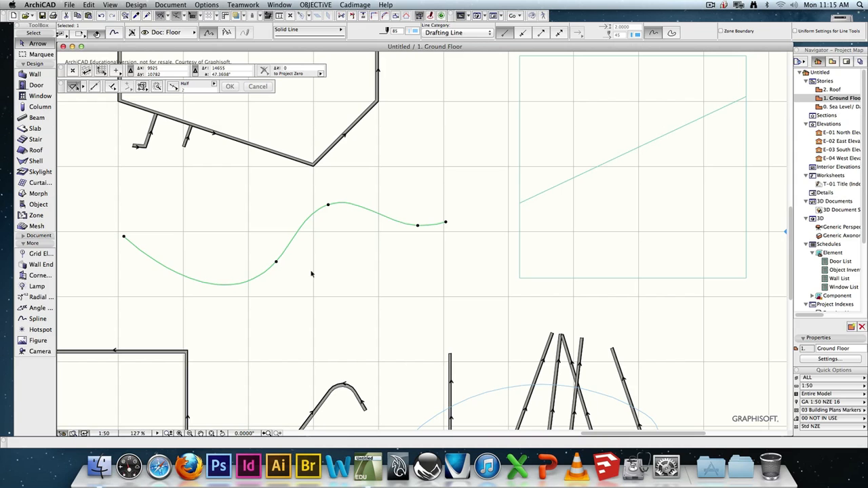
- Reshape the wavy spline by stretching its three inner nodes to new positions, giving it a deeper first curve
{"action": "left_click", "coordinate": [417, 226]}
{"action": "left_click", "coordinate": [395, 262]}
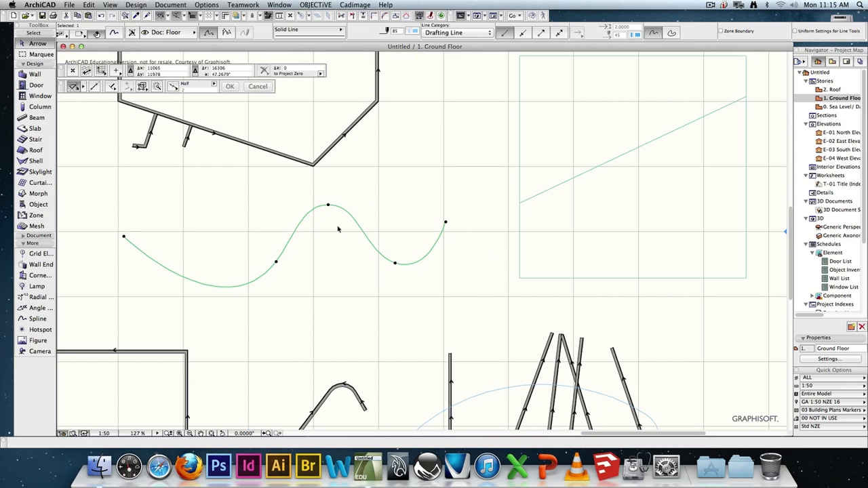
{"action": "left_click", "coordinate": [329, 205]}
{"action": "left_click", "coordinate": [370, 192]}
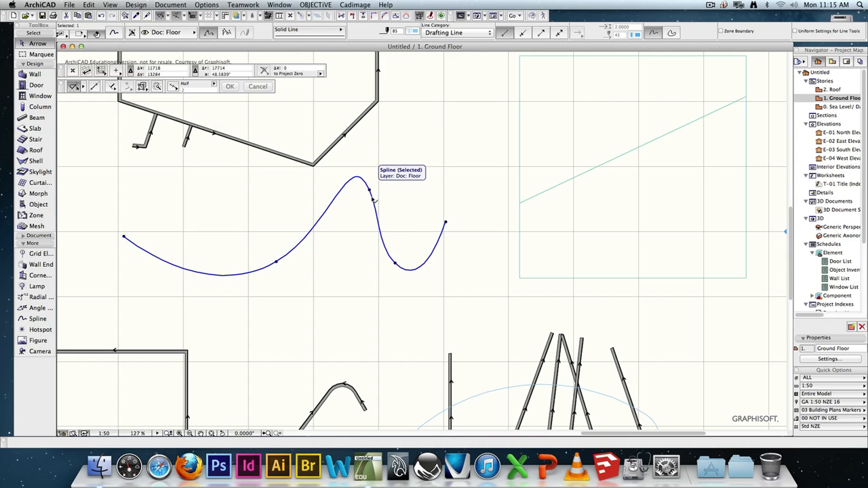
{"action": "left_click", "coordinate": [277, 264]}
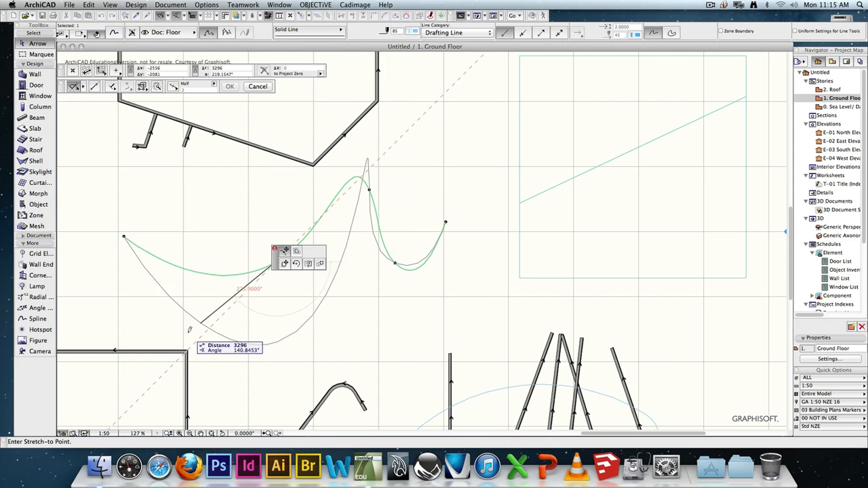
{"action": "left_click", "coordinate": [190, 302]}
{"action": "left_click", "coordinate": [369, 190]}
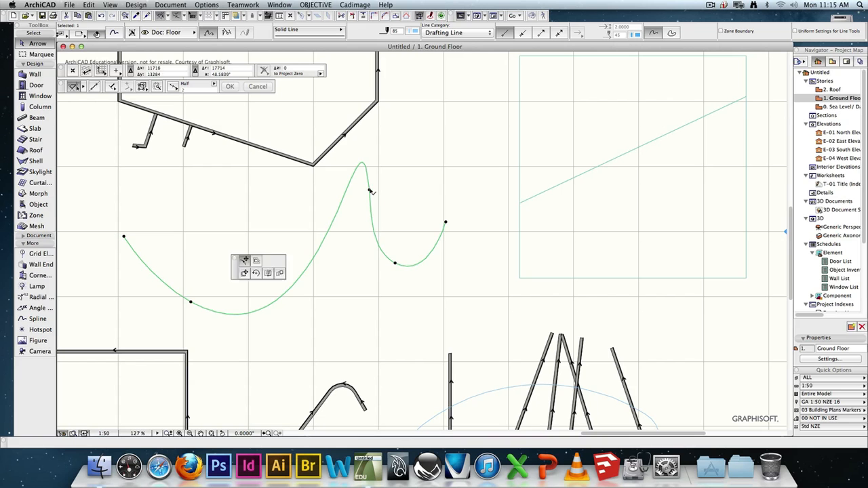
{"action": "left_click", "coordinate": [369, 246]}
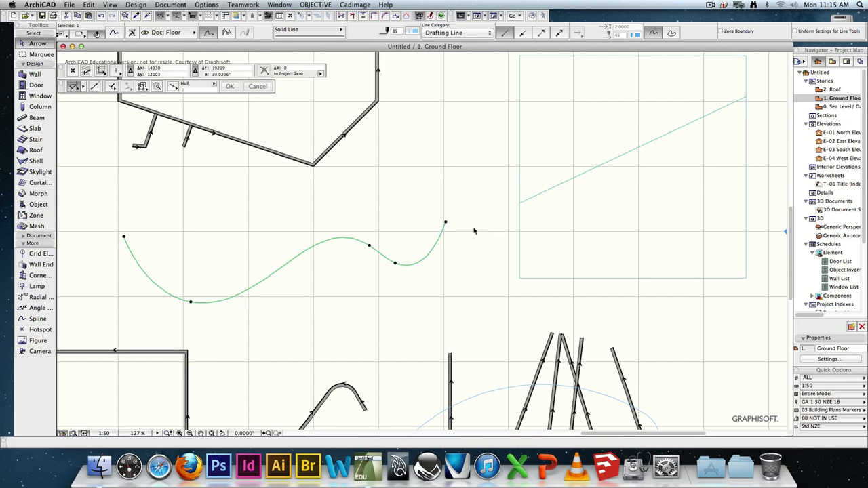
- Convert the selected spline to a Bézier spline, level the tangent handles of its crest node, and stretch that node up toward the wall corner
{"action": "left_click", "coordinate": [226, 34]}
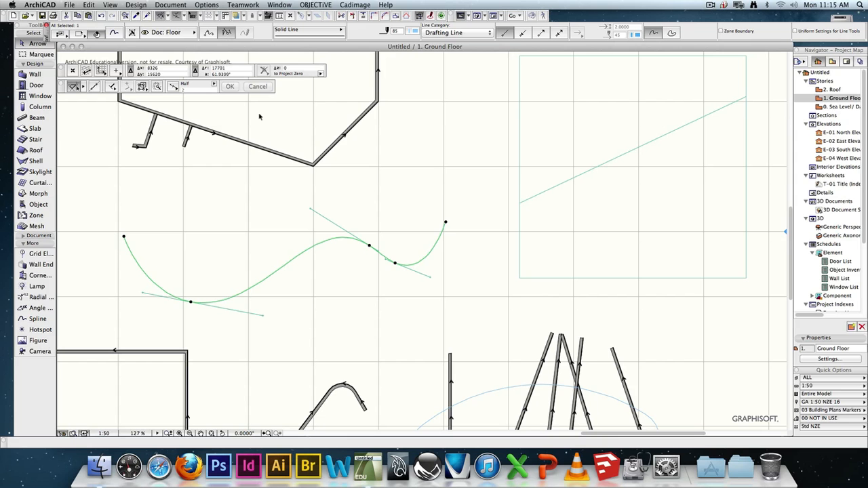
{"action": "left_click", "coordinate": [312, 210]}
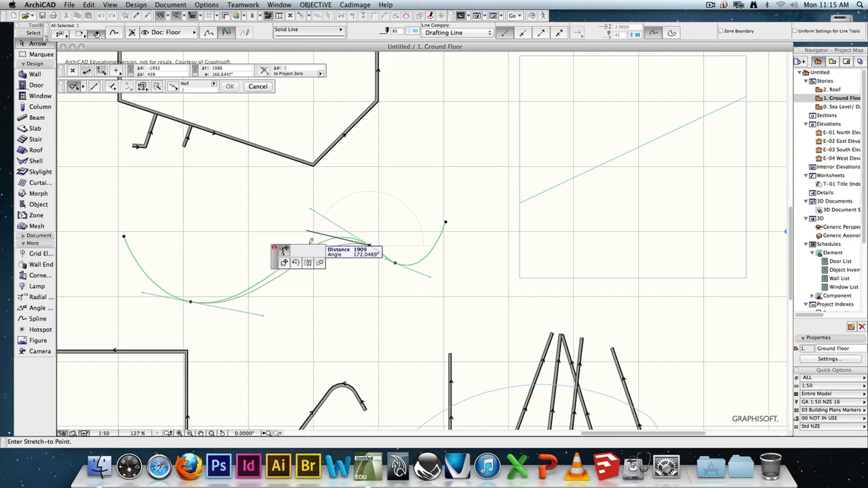
{"action": "left_click", "coordinate": [322, 240]}
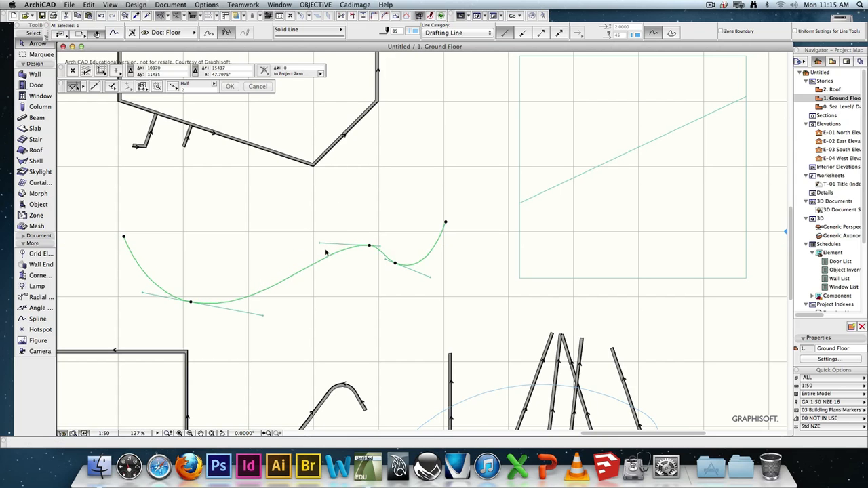
{"action": "left_click", "coordinate": [386, 249]}
{"action": "left_click", "coordinate": [401, 243]}
{"action": "left_click", "coordinate": [370, 246]}
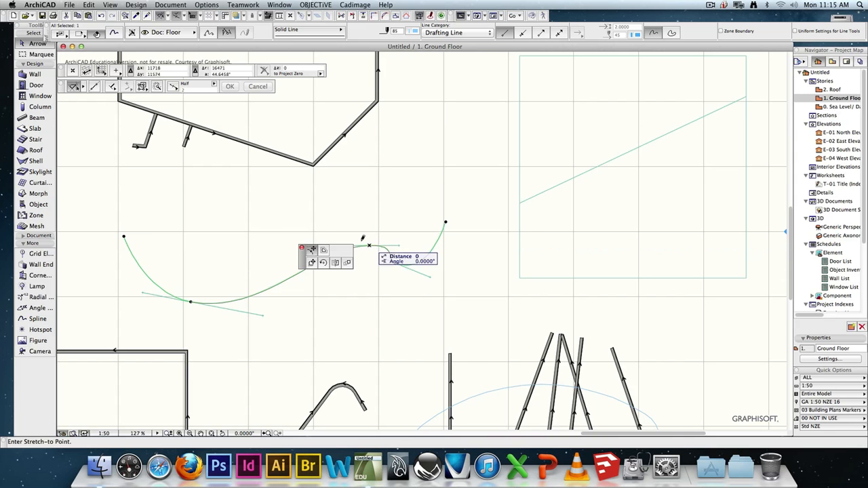
{"action": "left_click", "coordinate": [312, 200]}
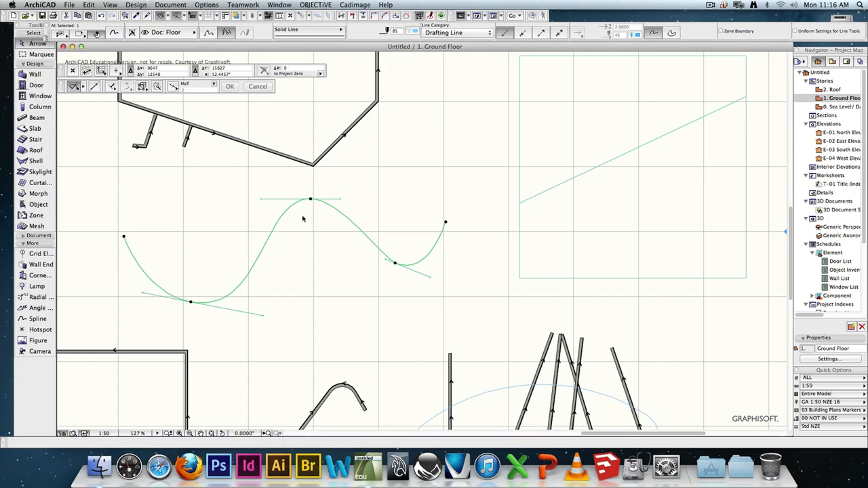
- Delete the reshaped wavy spline
{"action": "left_click", "coordinate": [304, 219]}
{"action": "left_click", "coordinate": [349, 221]}
{"action": "key", "text": "BackSpace"}
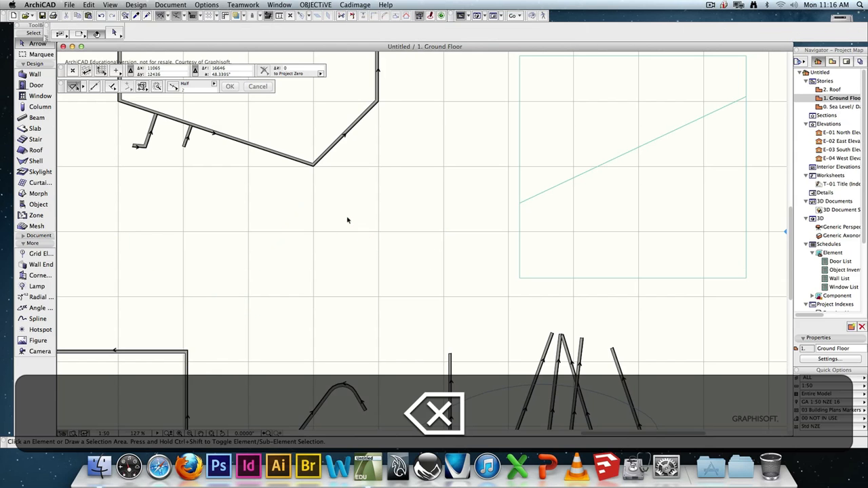
- Draw a closed Bézier spline with two nodes about 2000 mm apart vertically and horizontal tangent handles, below the angled walls
{"action": "left_click", "coordinate": [38, 319]}
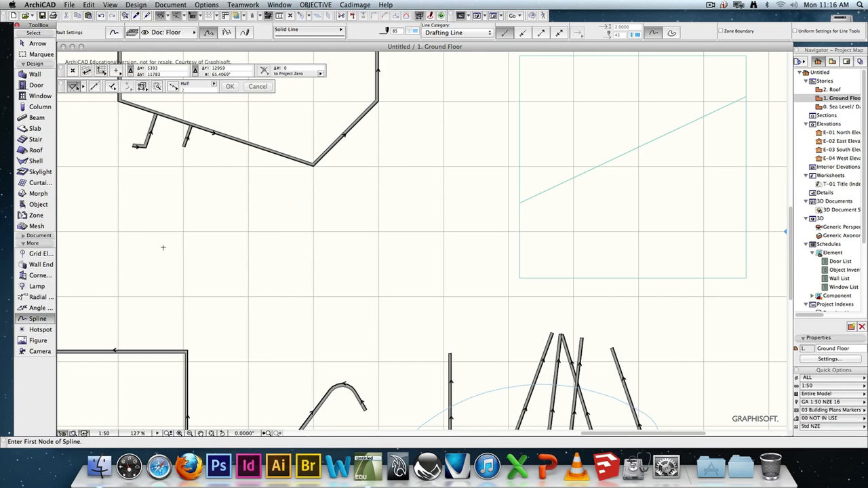
{"action": "left_click", "coordinate": [227, 31]}
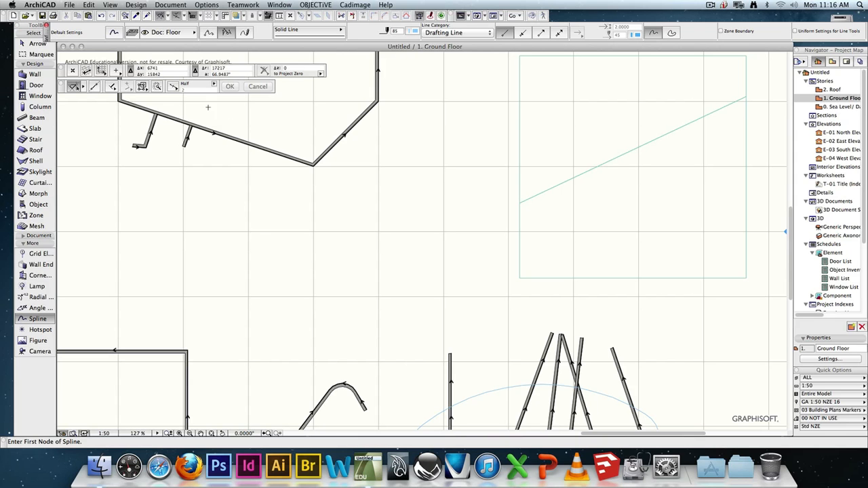
{"action": "left_click_drag", "start_coordinate": [247, 232], "coordinate": [315, 231]}
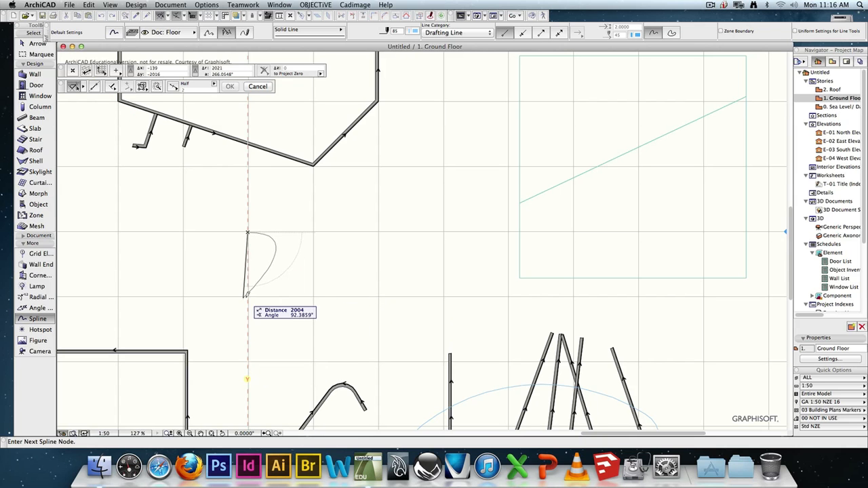
{"action": "left_click_drag", "start_coordinate": [247, 297], "coordinate": [202, 295]}
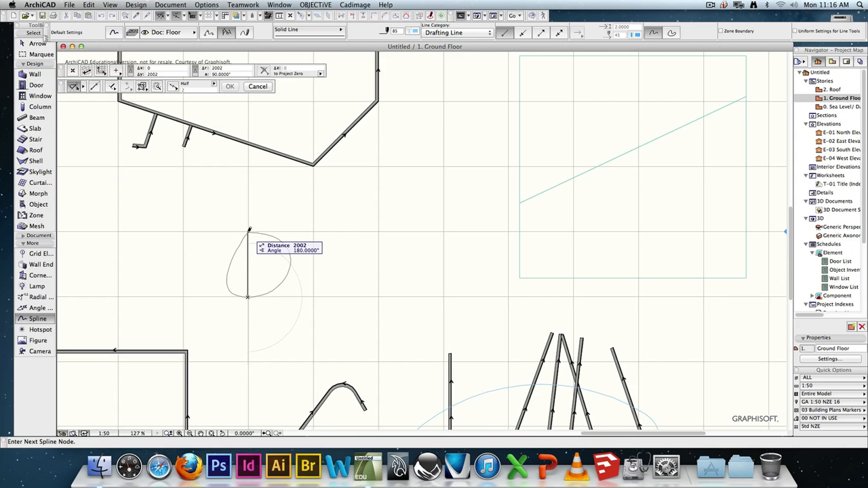
{"action": "left_click_drag", "start_coordinate": [248, 232], "coordinate": [291, 233]}
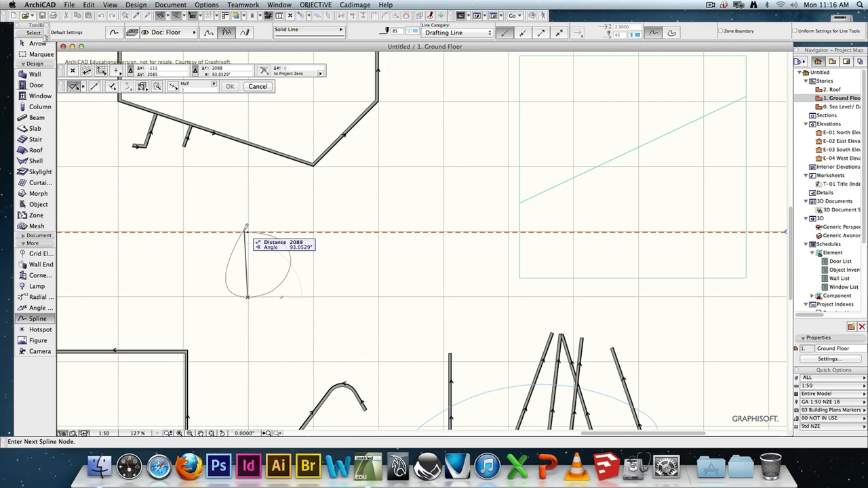
{"action": "left_click", "coordinate": [247, 231]}
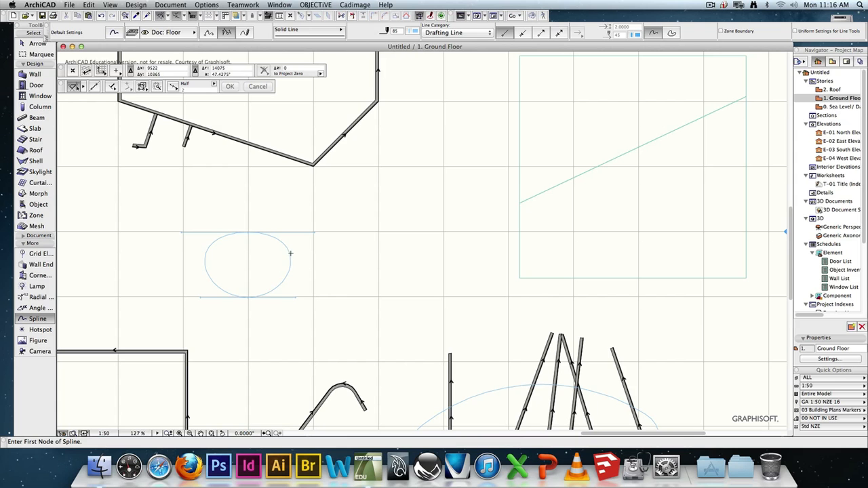
{"action": "key", "text": "Escape"}
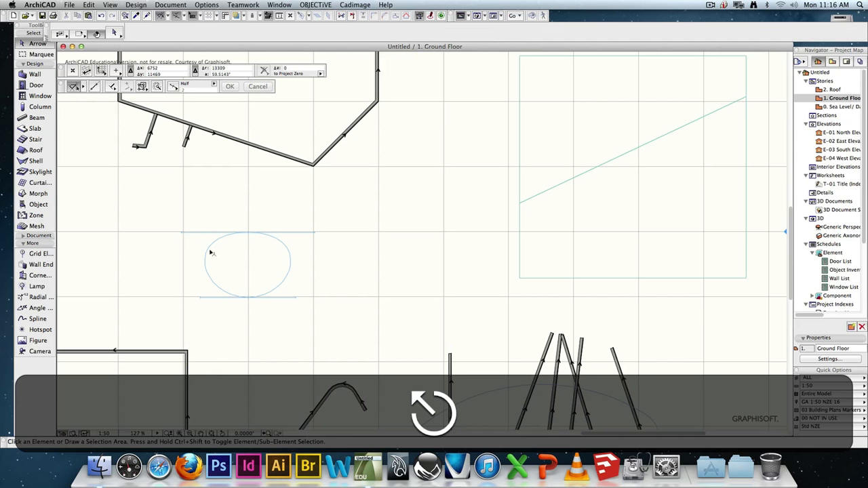
- Shorten both tangent handles of the closed spline's upper node, keeping them horizontal
{"action": "left_click", "coordinate": [180, 233]}
{"action": "scroll", "coordinate": [196, 232], "scroll_direction": "up", "scroll_amount": 2}
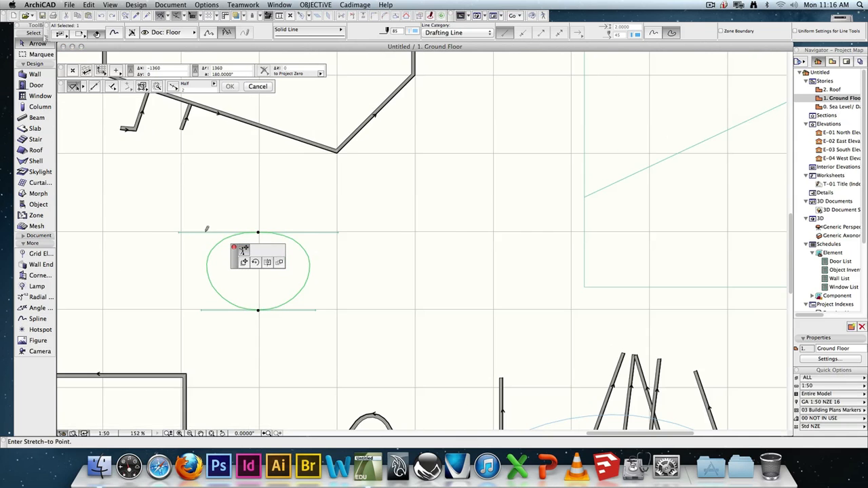
{"action": "left_click", "coordinate": [206, 232]}
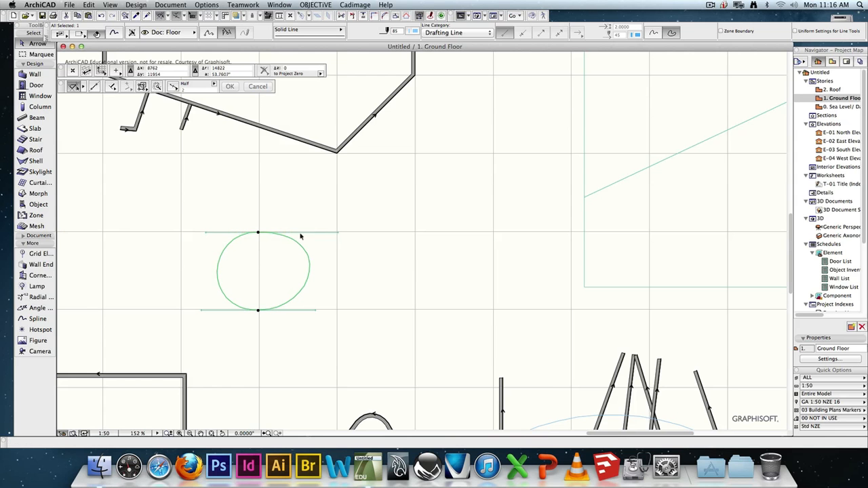
{"action": "left_click", "coordinate": [340, 233]}
{"action": "left_click", "coordinate": [313, 234]}
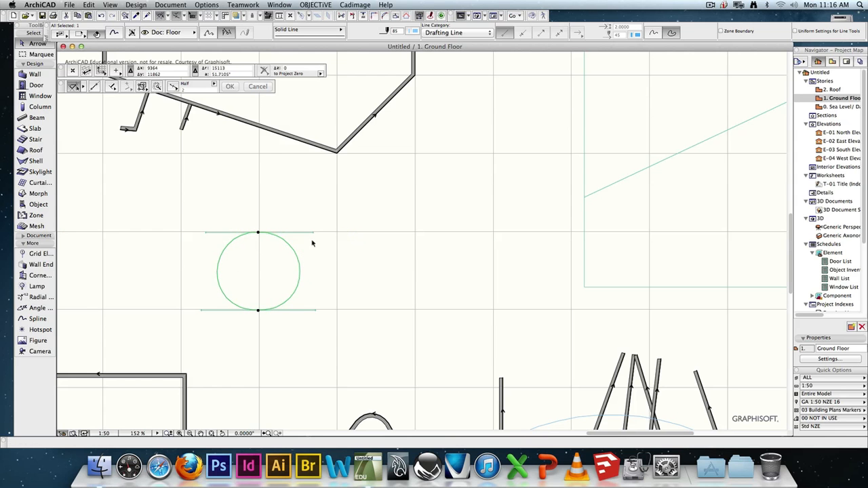
- Shorten the lower node's two tangent handles to match the upper ones and round the closed spline into a near-circle, then deselect it
{"action": "left_click", "coordinate": [316, 311]}
{"action": "left_click", "coordinate": [311, 310]}
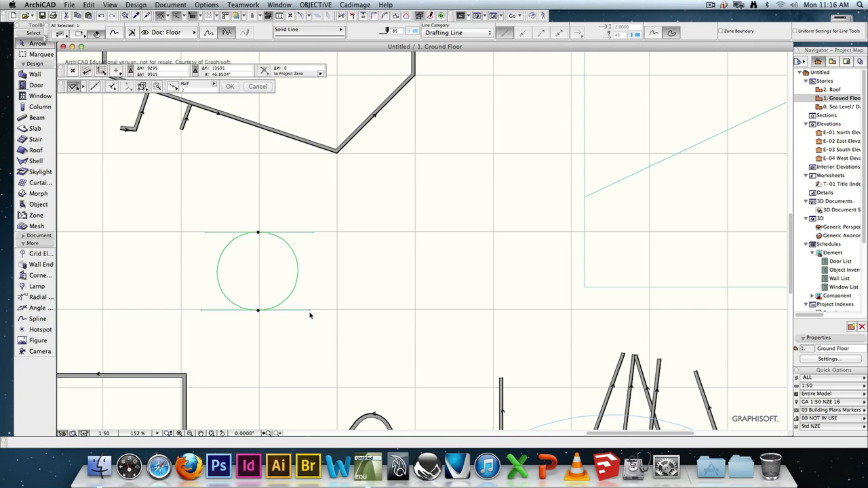
{"action": "left_click", "coordinate": [204, 310]}
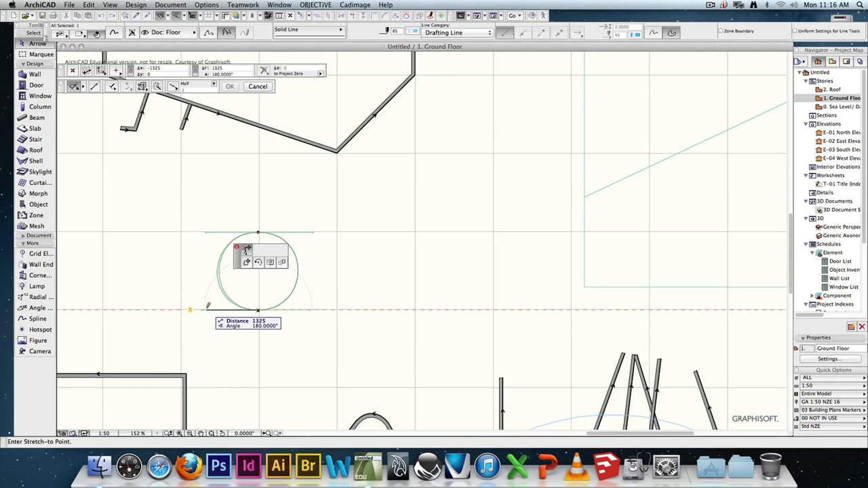
{"action": "left_click", "coordinate": [207, 311]}
{"action": "left_click", "coordinate": [245, 321]}
{"action": "left_click", "coordinate": [293, 295]}
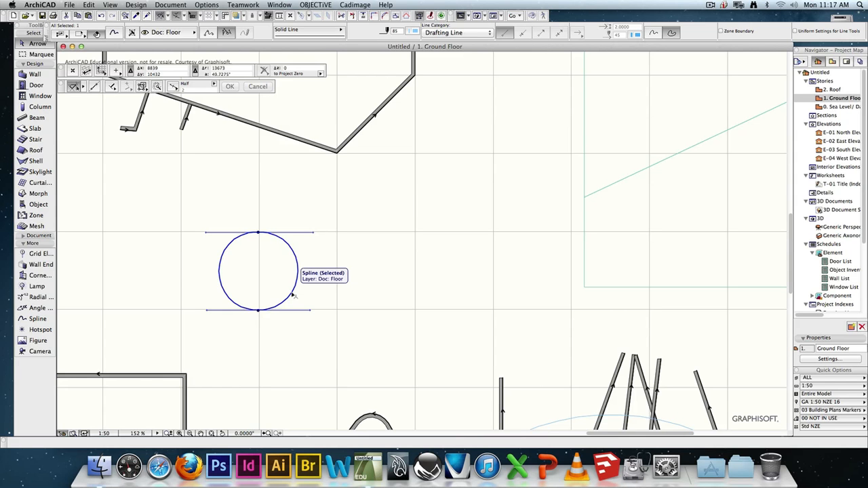
{"action": "left_click", "coordinate": [439, 222]}
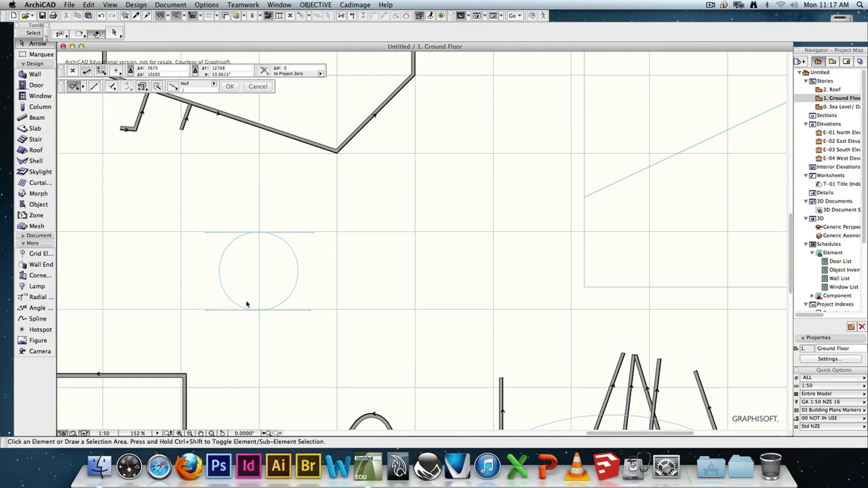
- Draw an open four-node Bézier spline from the empty area beside the near-circular spline up to the V-shaped wall corner
{"action": "left_click", "coordinate": [38, 318]}
{"action": "left_click", "coordinate": [369, 355]}
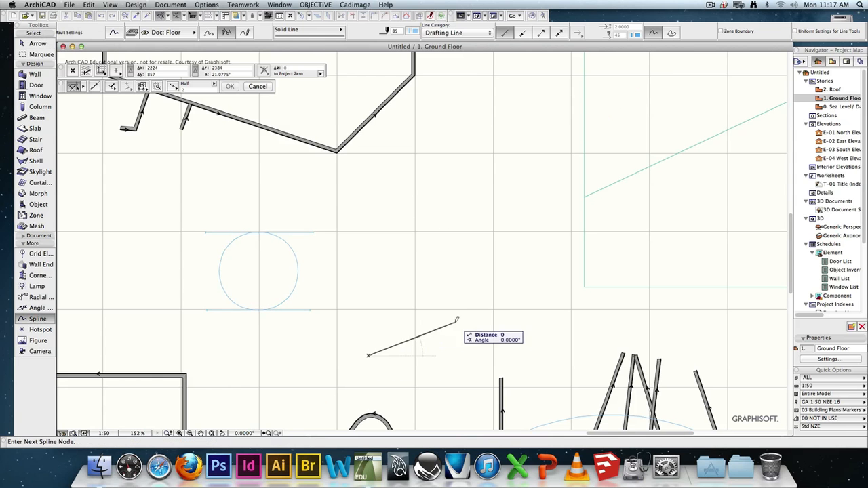
{"action": "left_click", "coordinate": [489, 247]}
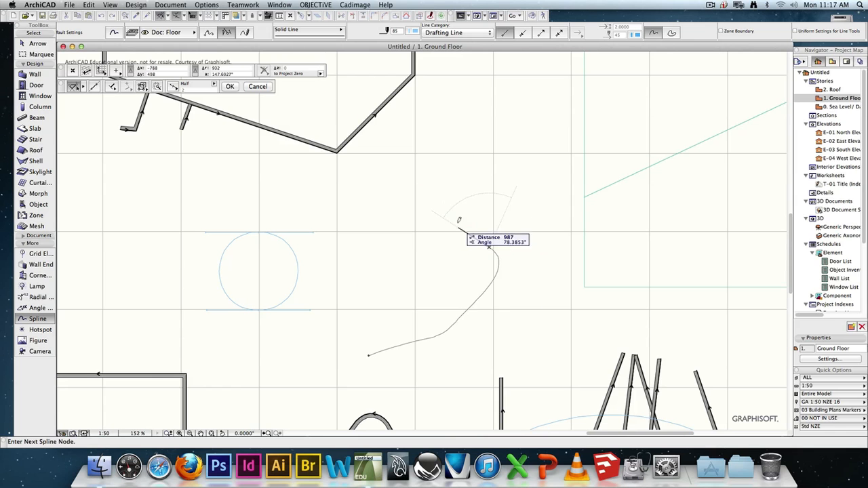
{"action": "double_click", "coordinate": [337, 151]}
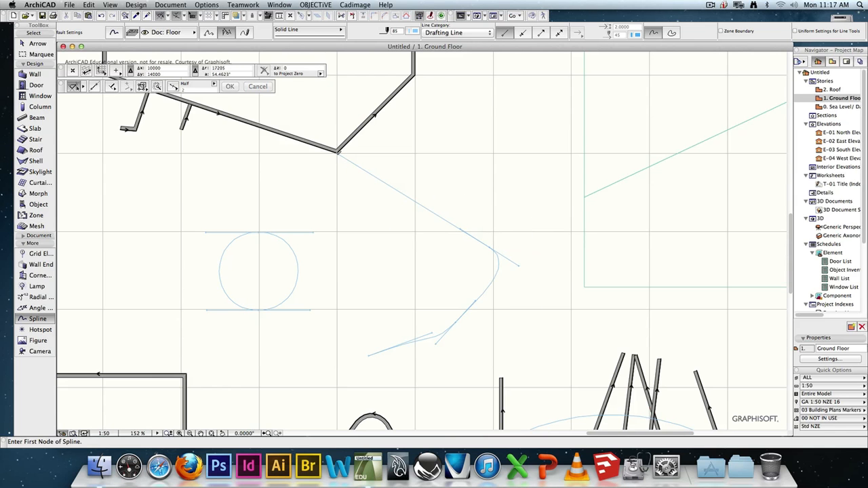
{"action": "key", "text": "Escape"}
- Stretch the open spline's node nearest the wall corner inward, and pull a tangent handle out of its end node at the corner
{"action": "left_click", "coordinate": [432, 212]}
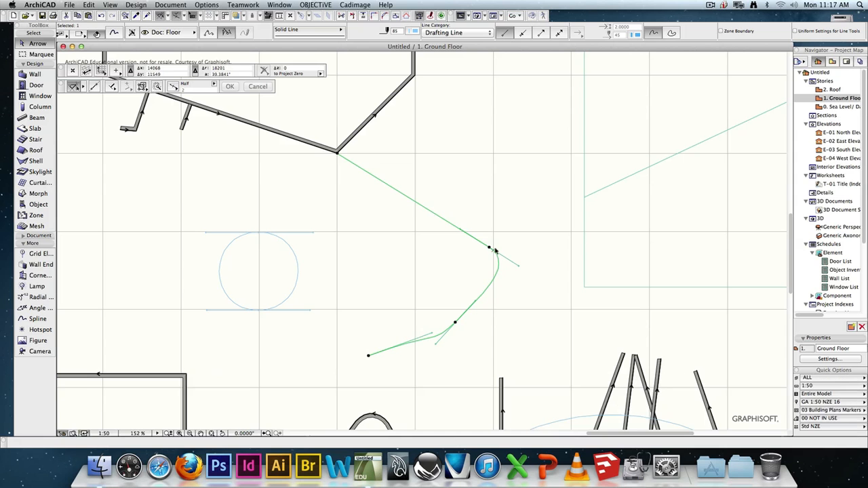
{"action": "left_click", "coordinate": [488, 247]}
{"action": "left_click", "coordinate": [398, 225]}
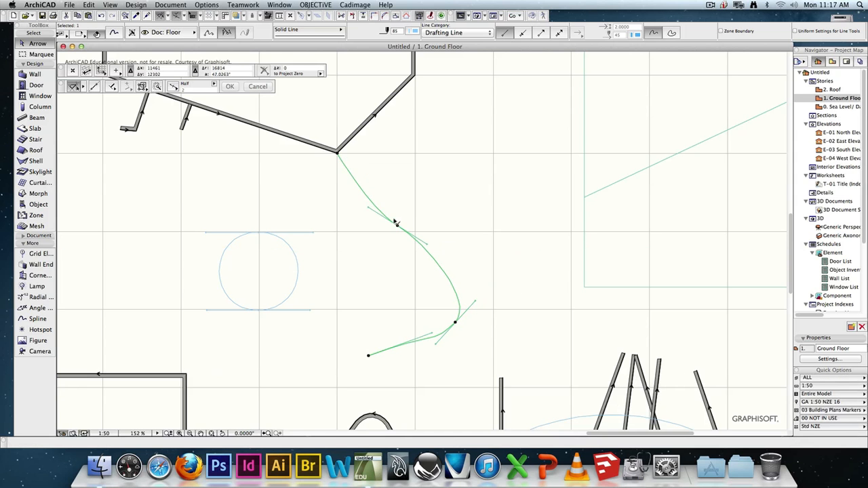
{"action": "left_click", "coordinate": [339, 158]}
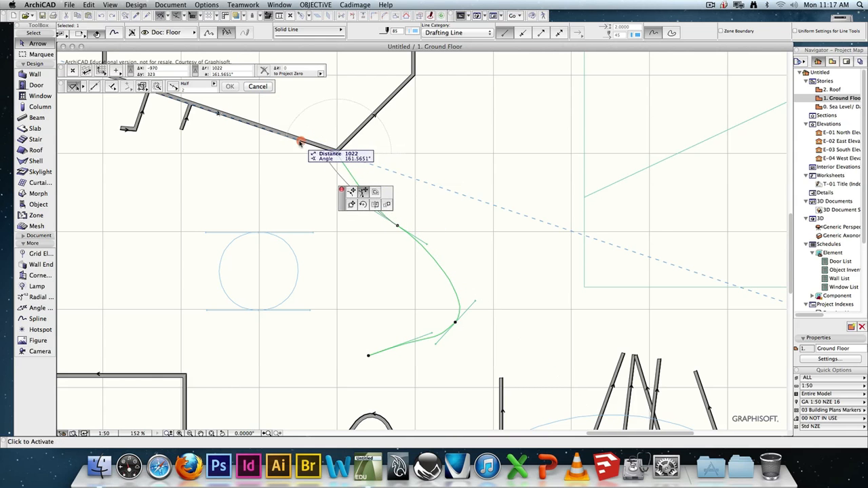
{"action": "left_click", "coordinate": [396, 172]}
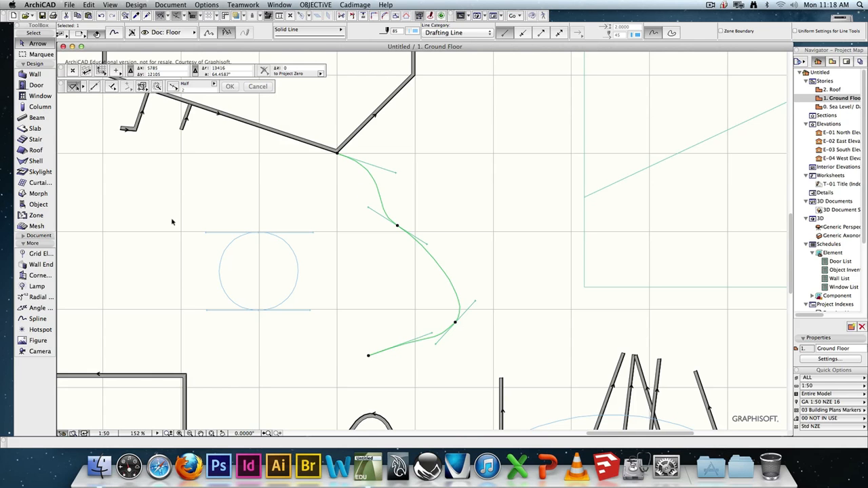
- Draw an open four-node natural spline that waves above the circular spline and ends beside the Bézier spline at the wall corner
{"action": "left_click", "coordinate": [33, 322]}
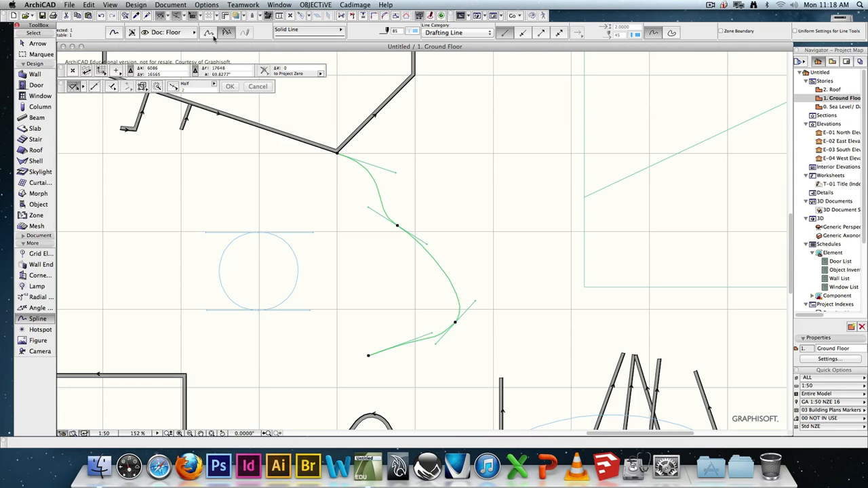
{"action": "key", "text": "Escape"}
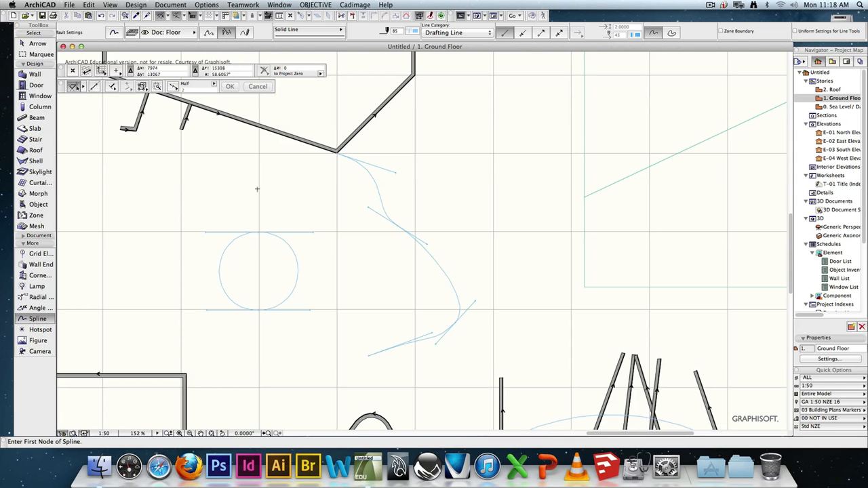
{"action": "left_click", "coordinate": [208, 36]}
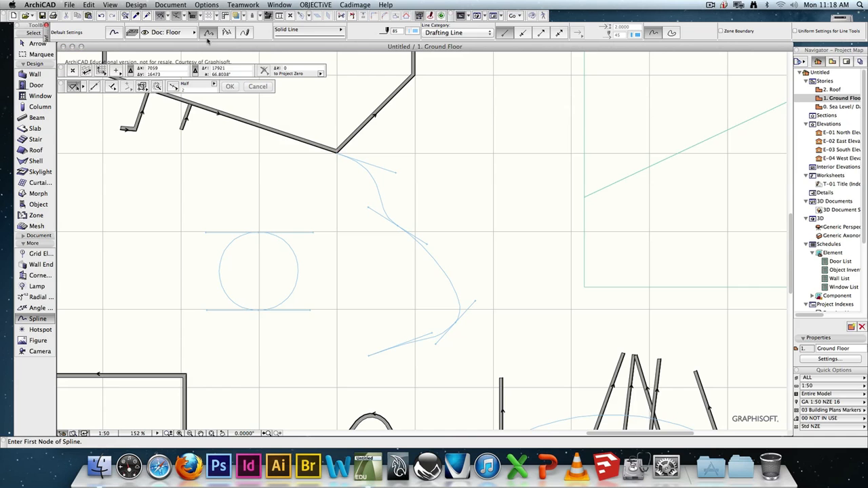
{"action": "left_click", "coordinate": [223, 179]}
{"action": "left_click", "coordinate": [296, 169]}
{"action": "left_click", "coordinate": [336, 253]}
{"action": "left_click", "coordinate": [377, 244]}
{"action": "left_click", "coordinate": [378, 242]}
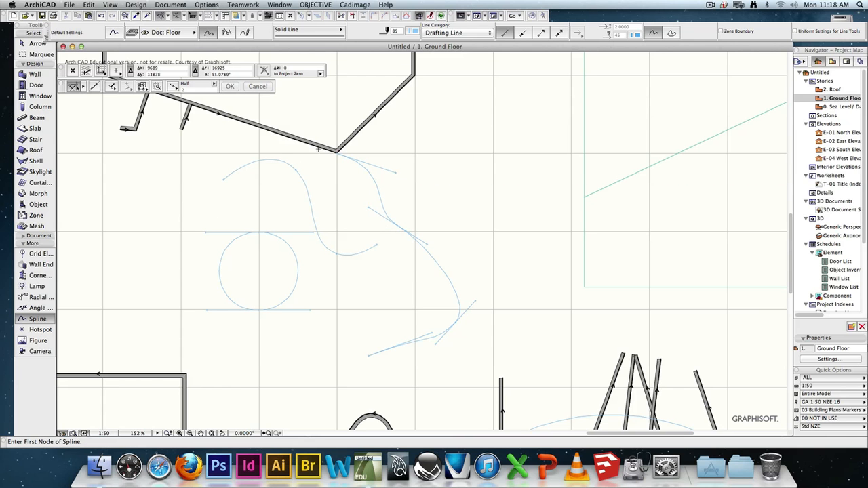
- Draw an open Bézier spline mixing straight and curved segments in the empty area between the wall-corner spline and the slabs
{"action": "left_click", "coordinate": [226, 35]}
{"action": "left_click", "coordinate": [456, 108]}
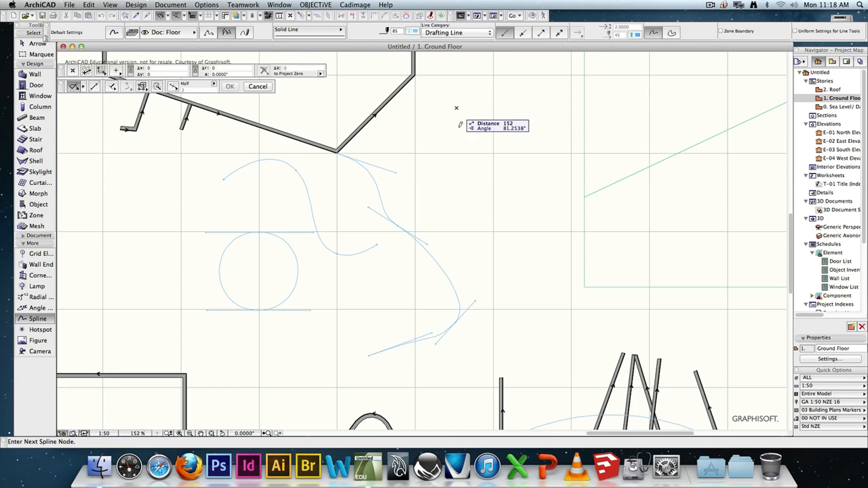
{"action": "left_click", "coordinate": [453, 193]}
{"action": "left_click", "coordinate": [505, 192]}
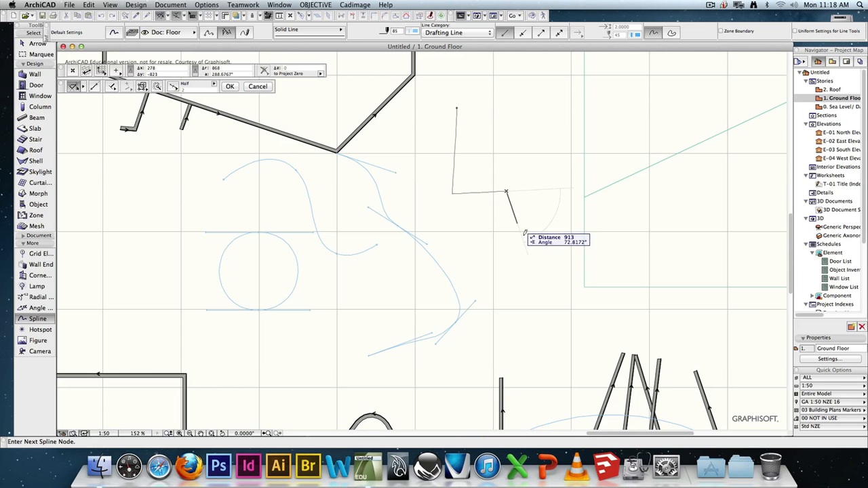
{"action": "scroll", "coordinate": [509, 244], "scroll_direction": "down", "scroll_amount": 3}
{"action": "left_click", "coordinate": [483, 276]}
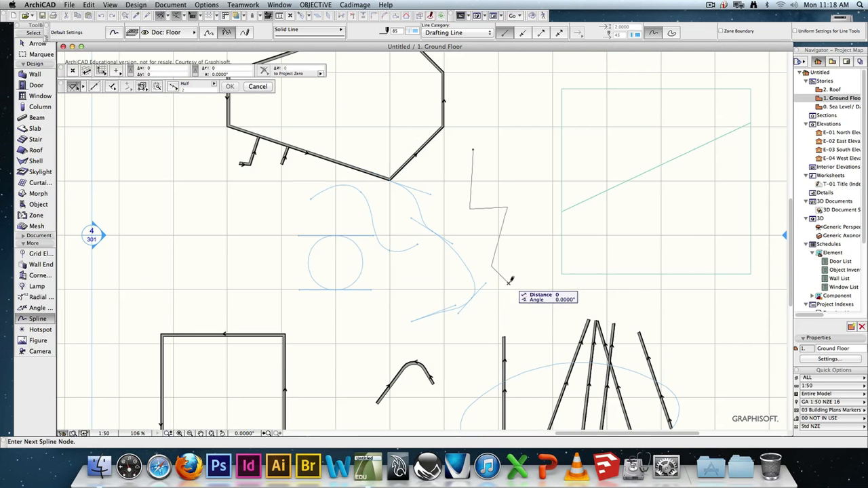
{"action": "left_click", "coordinate": [556, 283]}
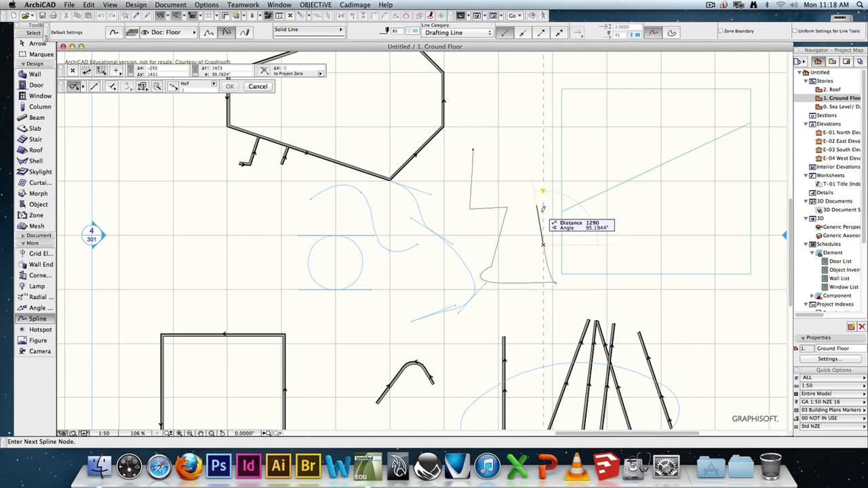
{"action": "left_click", "coordinate": [561, 227]}
{"action": "double_click", "coordinate": [554, 302]}
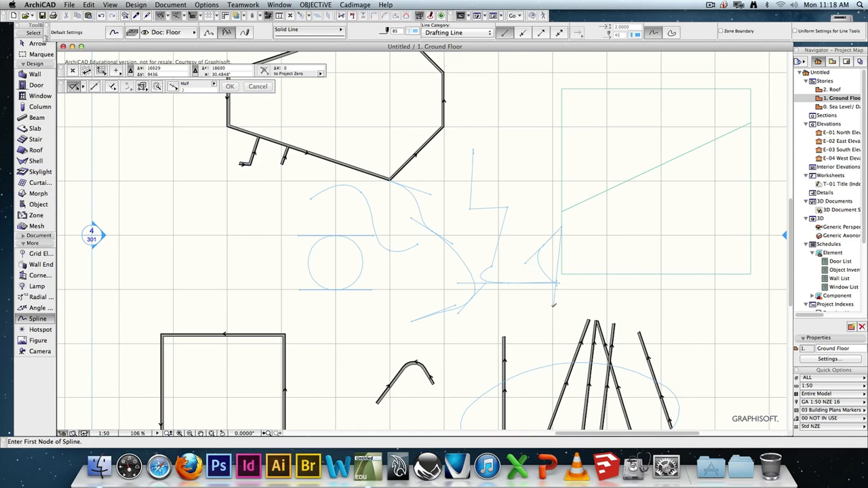
{"action": "key", "text": "Escape"}
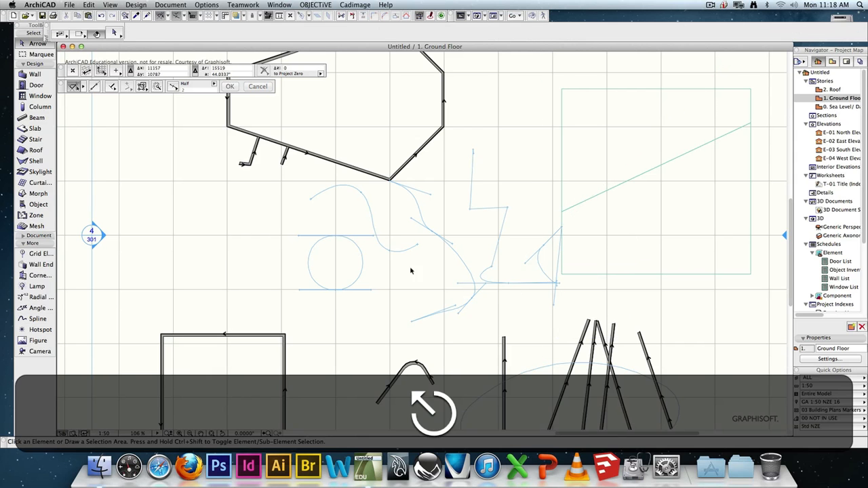
- Convert the open spline attached to the V-shaped wall corner from Bézier to natural, and deselect it
{"action": "left_click", "coordinate": [443, 243]}
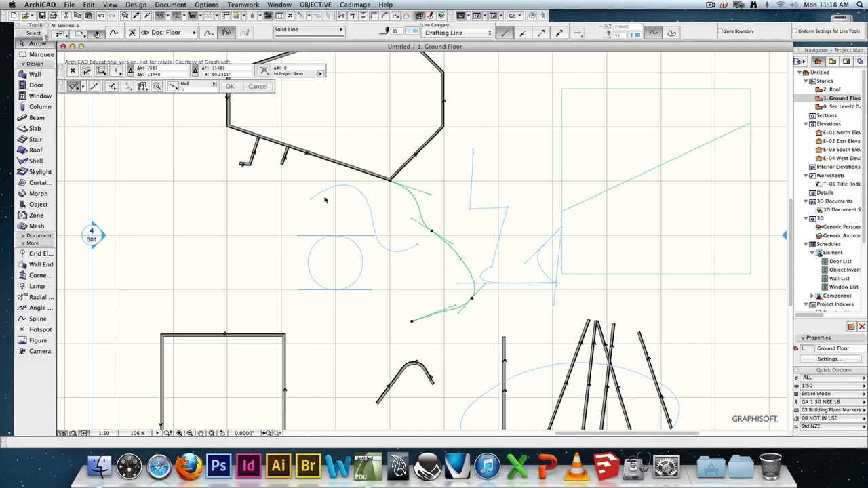
{"action": "left_click", "coordinate": [208, 33]}
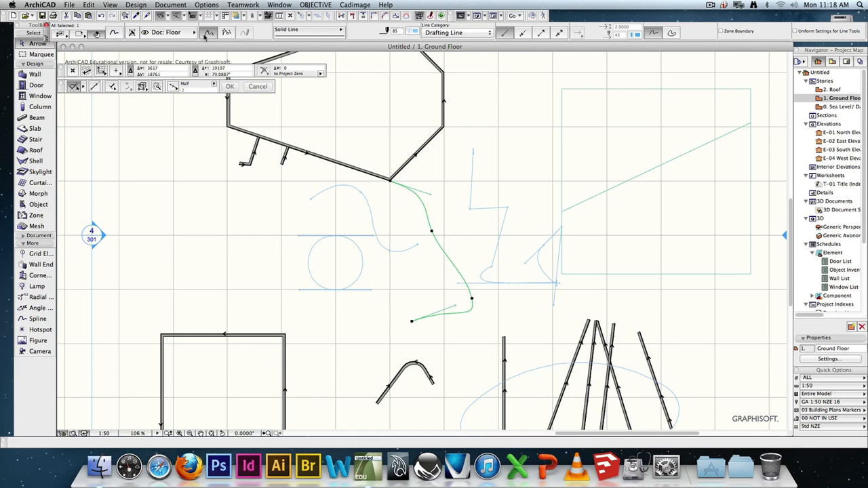
{"action": "left_click", "coordinate": [293, 203]}
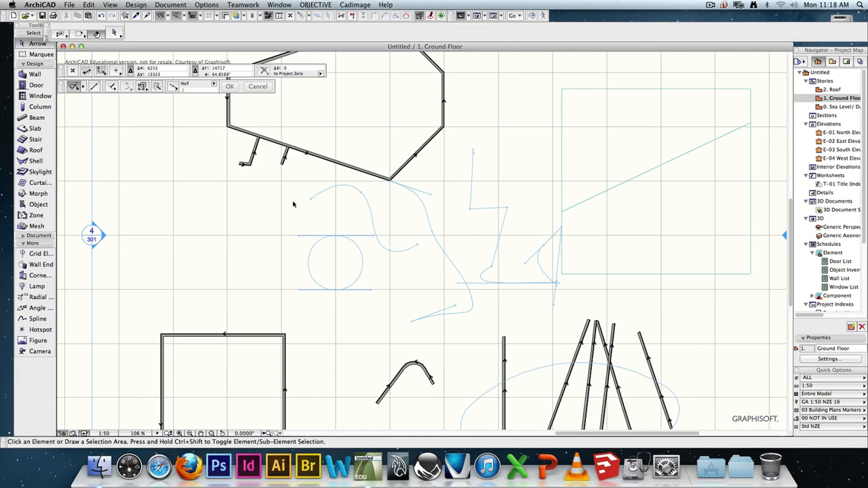
- Select the four practice splines between the polygonal walls and the slabs and delete them
{"action": "left_click_drag", "start_coordinate": [299, 200], "coordinate": [511, 310]}
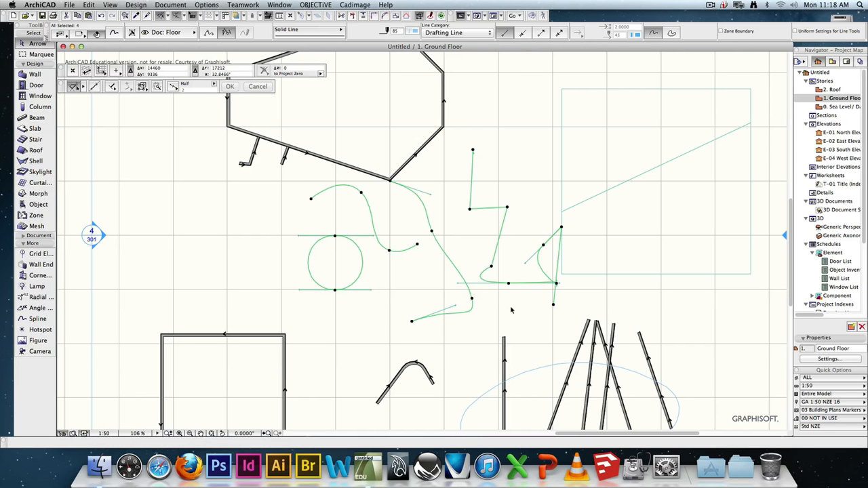
{"action": "key", "text": "BackSpace"}
- Select the lower part of the split slab, inspect both slab parts from above in 3D, and return to the floor plan
{"action": "left_click", "coordinate": [626, 237]}
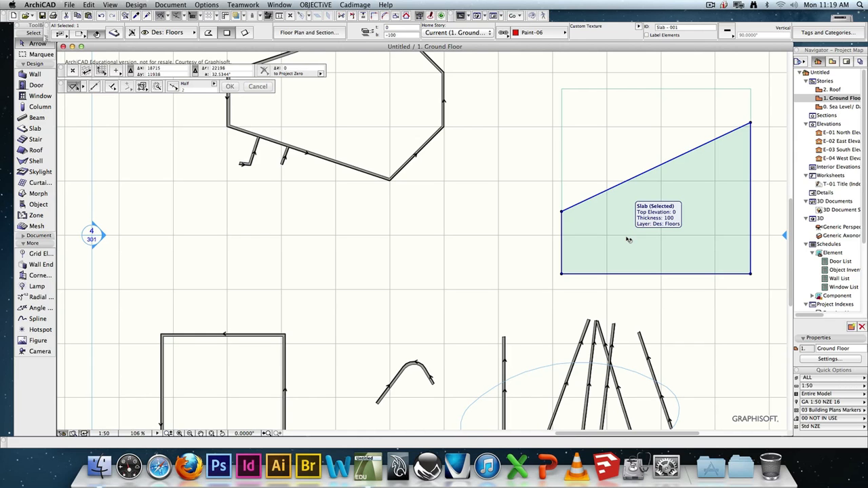
{"action": "left_click", "coordinate": [539, 195]}
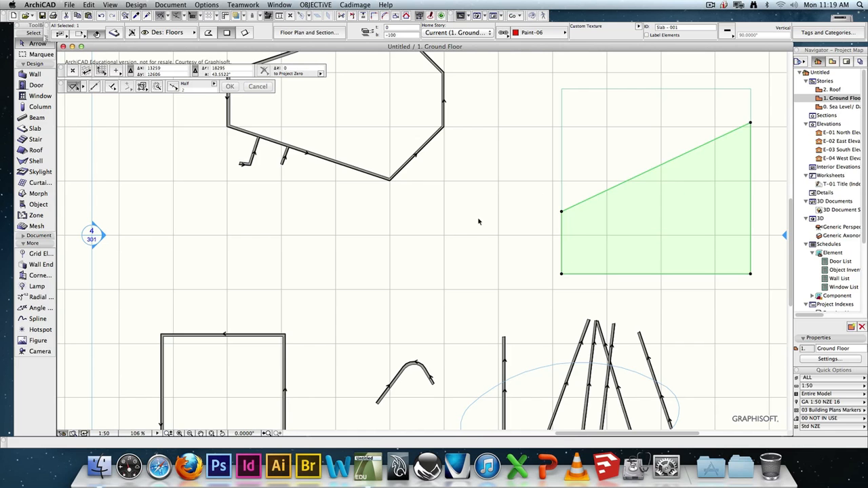
{"action": "scroll", "coordinate": [477, 226], "scroll_direction": "down", "scroll_amount": 1}
{"action": "scroll", "coordinate": [477, 226], "scroll_direction": "up", "scroll_amount": 5}
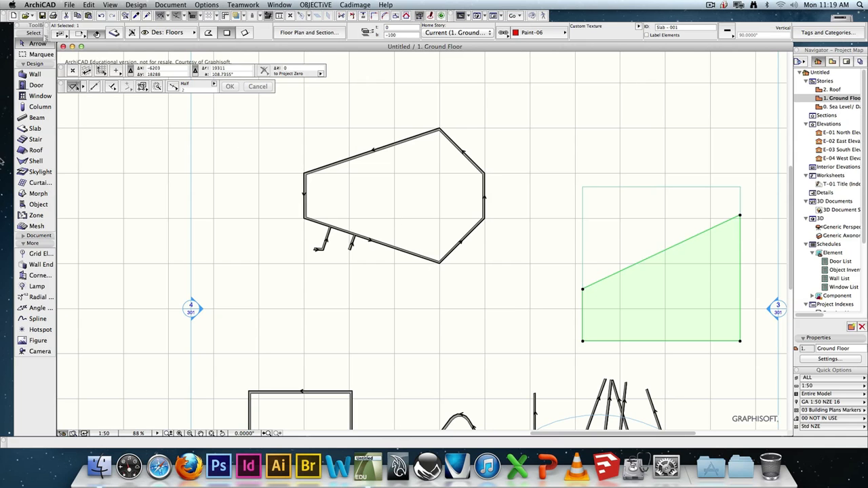
{"action": "left_click", "coordinate": [28, 141]}
{"action": "left_click", "coordinate": [30, 130]}
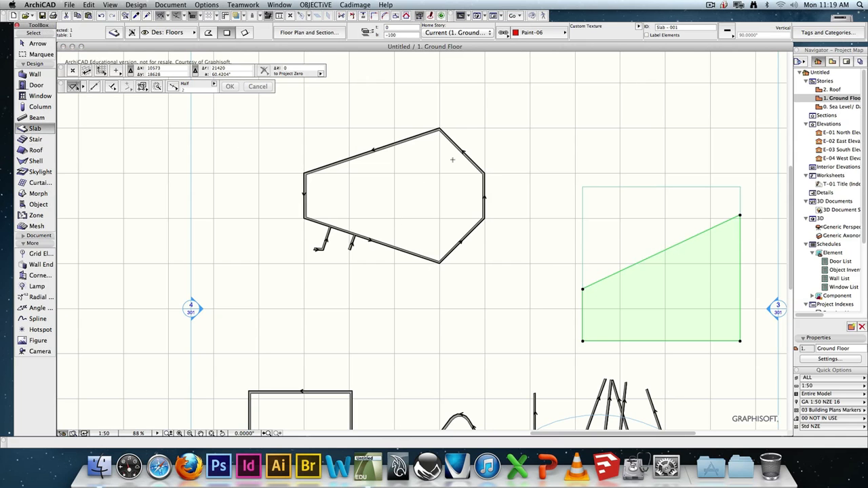
{"action": "key", "text": "F3"}
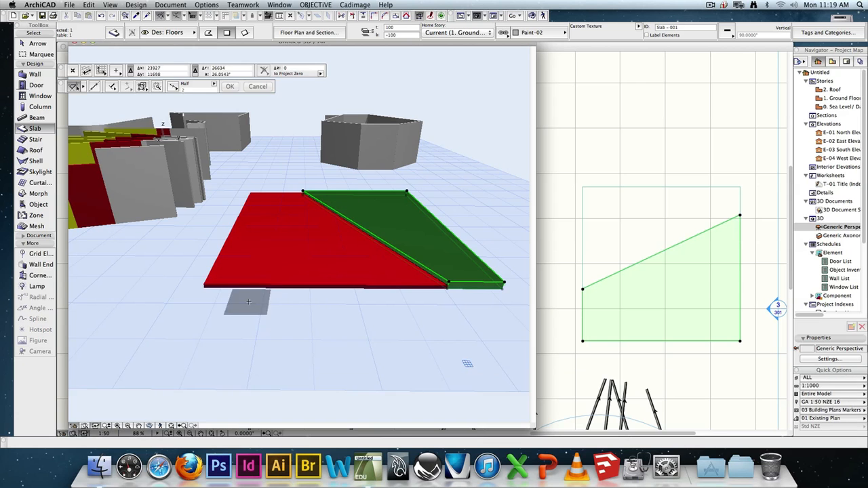
{"action": "left_click", "coordinate": [149, 426]}
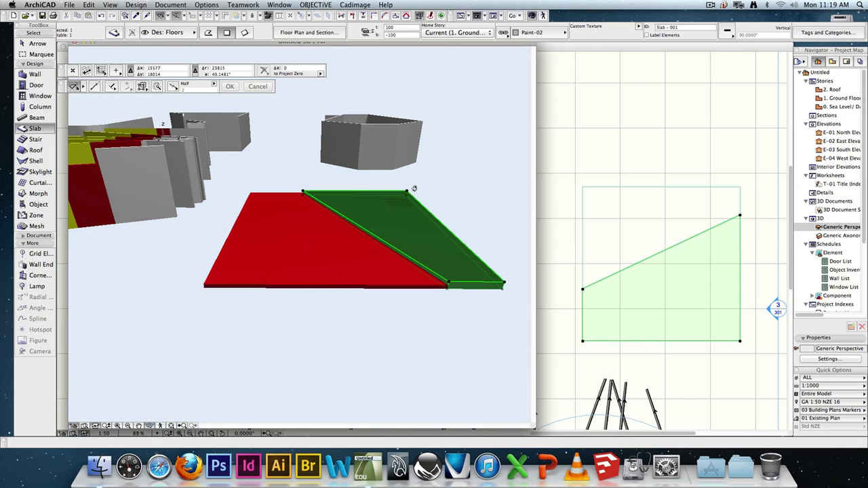
{"action": "left_click_drag", "start_coordinate": [411, 188], "coordinate": [471, 127]}
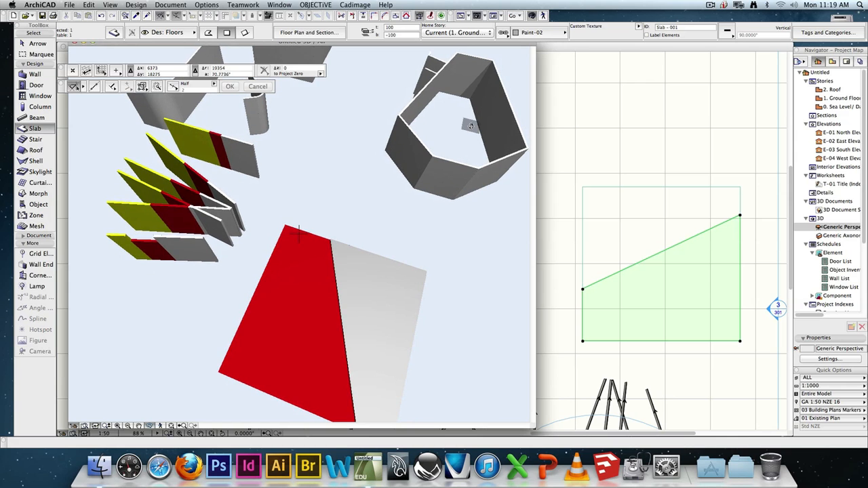
{"action": "key", "text": "F2"}
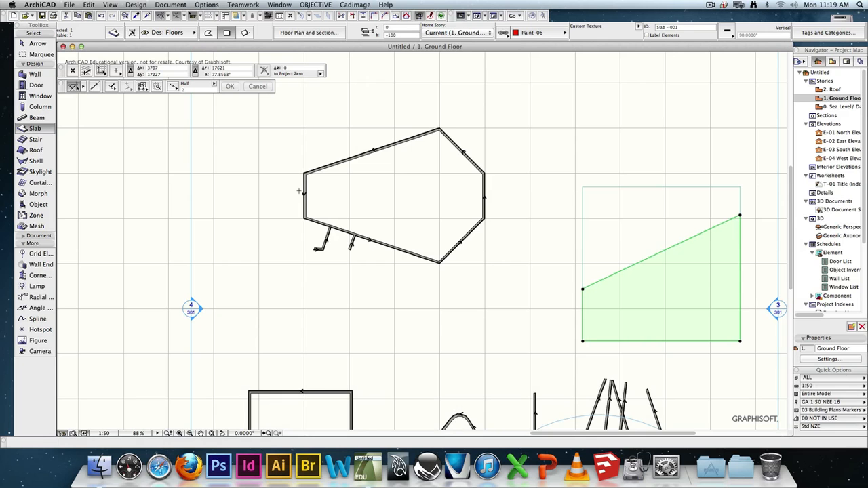
- Examine the closed polygonal wall enclosure from above in 3D, and go back to the ground floor plan
{"action": "key", "text": "space"}
{"action": "scroll", "coordinate": [384, 180], "scroll_direction": "up", "scroll_amount": 2}
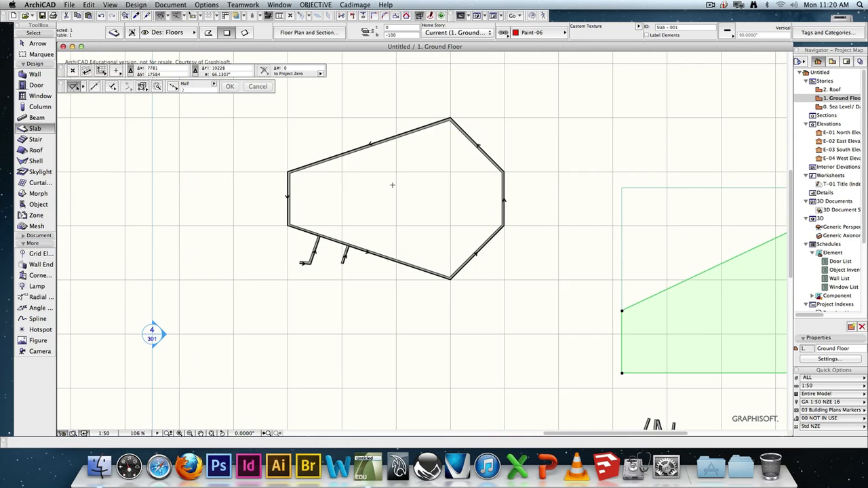
{"action": "key", "text": "F3"}
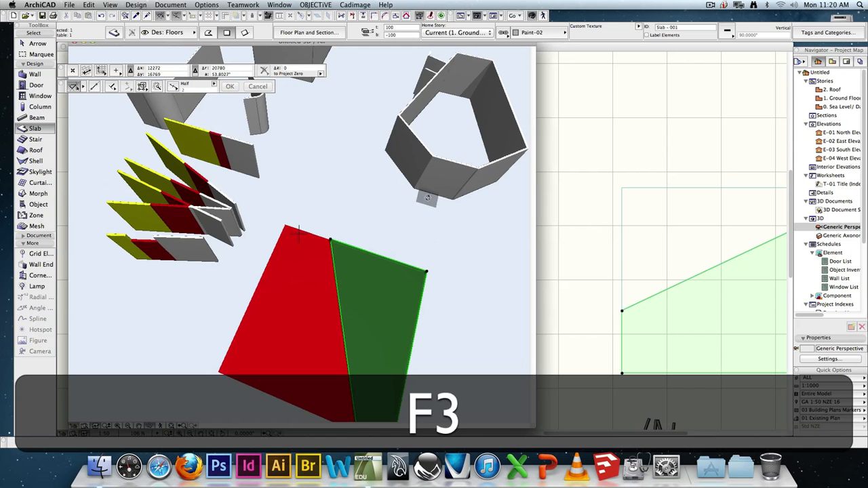
{"action": "middle_click_drag", "start_coordinate": [453, 218], "coordinate": [380, 291]}
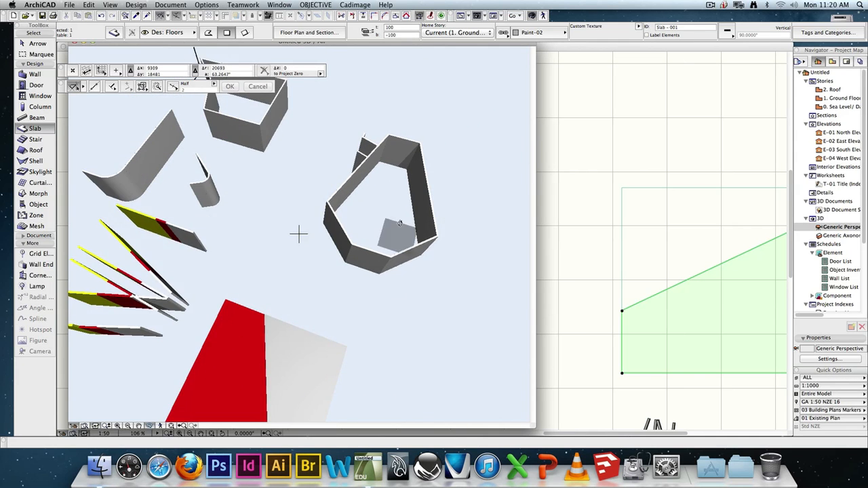
{"action": "scroll", "coordinate": [399, 213], "scroll_direction": "up", "scroll_amount": 3}
{"action": "key", "text": "F2"}
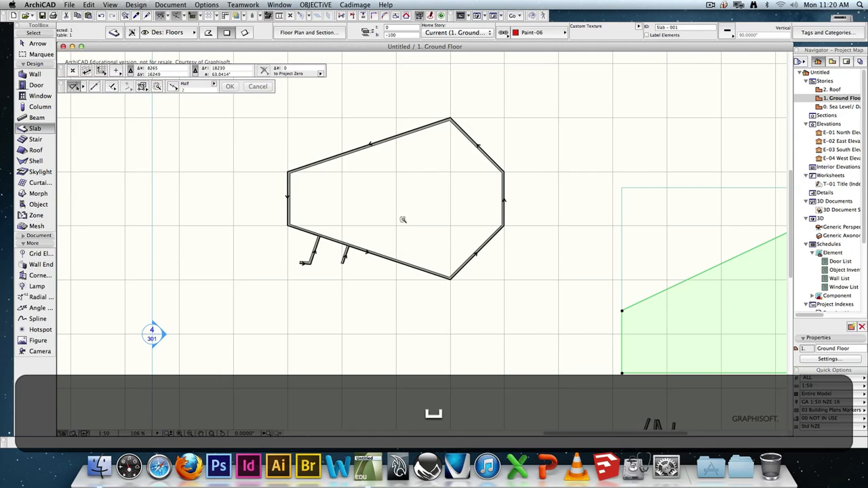
- Deselect the slab and create a new slab filling the closed polygonal wall outline with the Magic Wand
{"action": "key", "text": "Escape"}
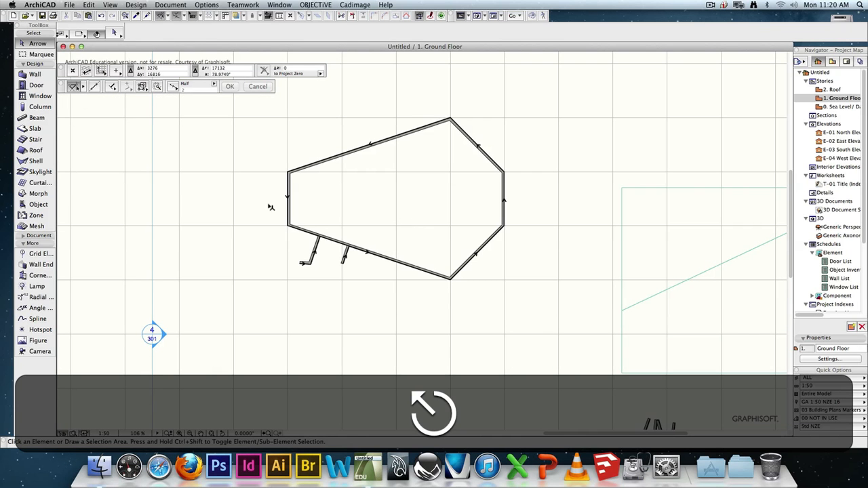
{"action": "left_click", "coordinate": [35, 129]}
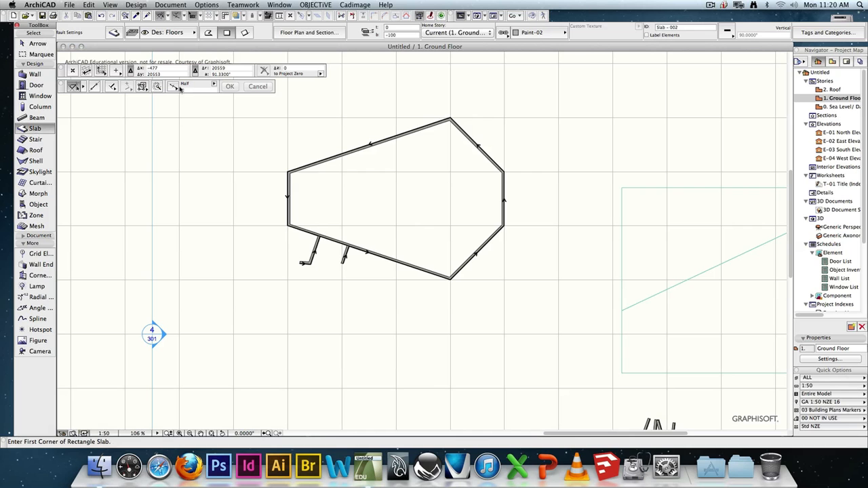
{"action": "key", "text": "space"}
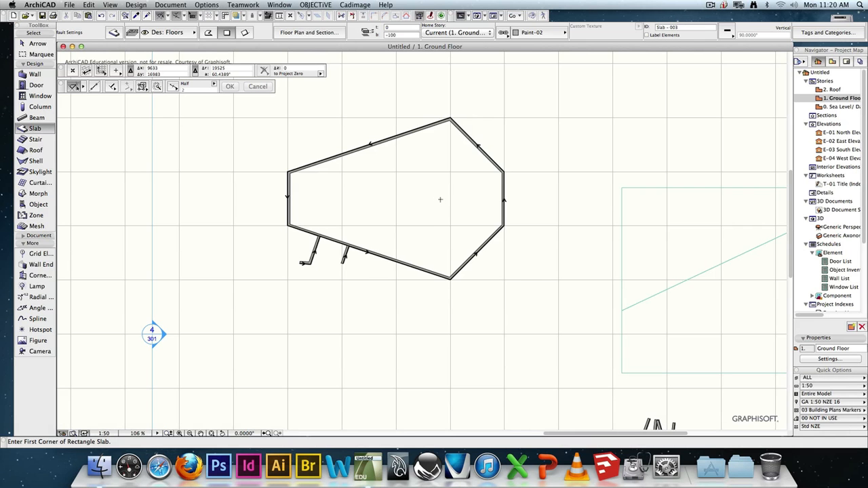
- Examine in 3D how the new slab's edge meets the base of the polygonal walls at a corner
{"action": "key", "text": "F3"}
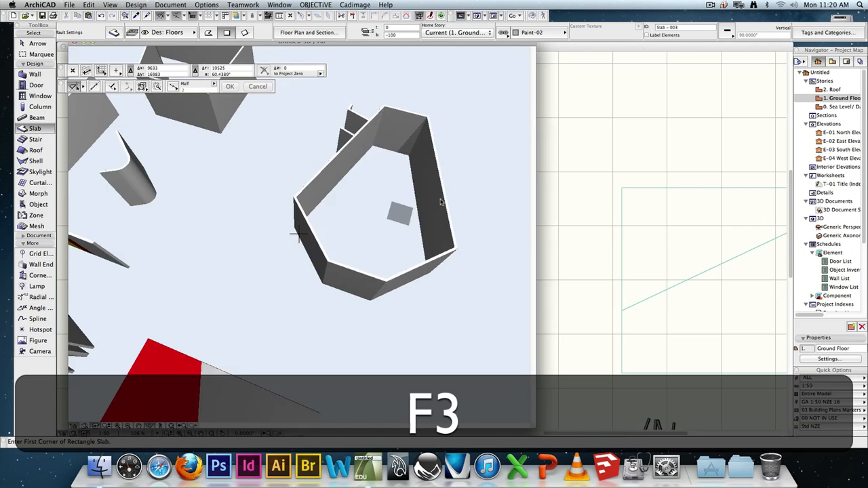
{"action": "middle_click_drag", "start_coordinate": [385, 290], "coordinate": [372, 190], "text": "shift"}
{"action": "scroll", "coordinate": [336, 211], "scroll_direction": "up", "scroll_amount": 10}
{"action": "scroll", "coordinate": [299, 235], "scroll_direction": "up", "scroll_amount": 5}
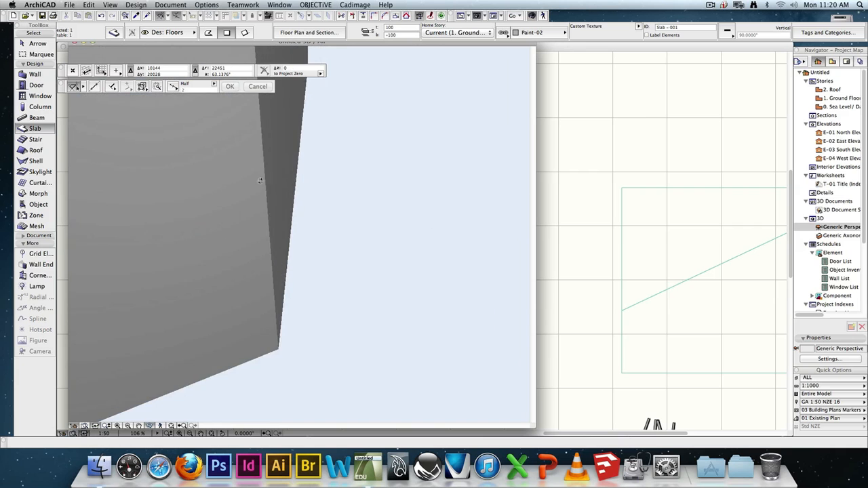
{"action": "scroll", "coordinate": [298, 235], "scroll_direction": "down", "scroll_amount": 4}
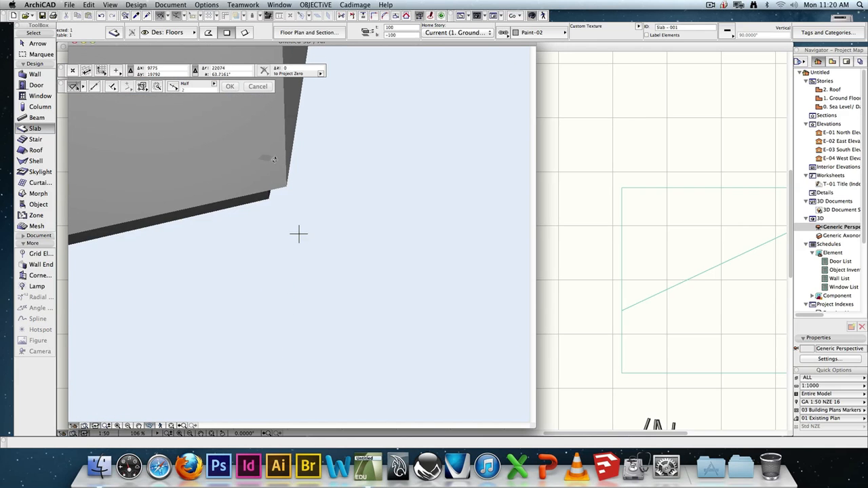
{"action": "scroll", "coordinate": [299, 235], "scroll_direction": "up", "scroll_amount": 5}
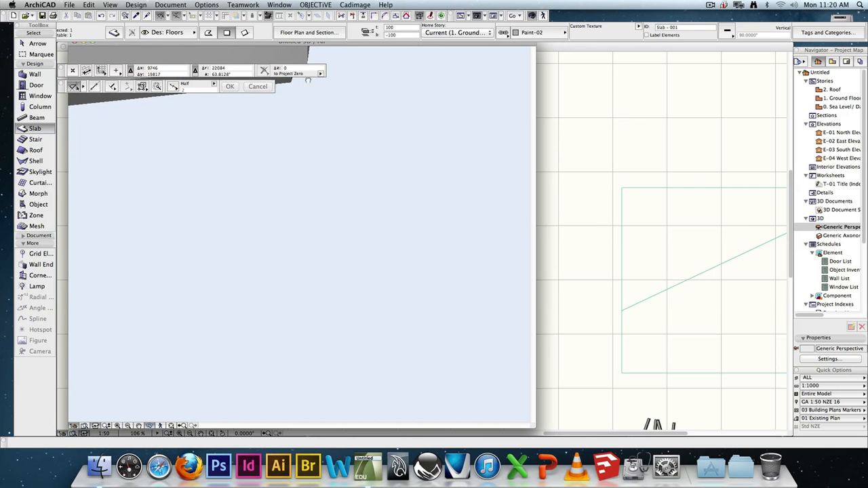
{"action": "scroll", "coordinate": [299, 235], "scroll_direction": "down", "scroll_amount": 5}
{"action": "scroll", "coordinate": [298, 235], "scroll_direction": "up", "scroll_amount": 5}
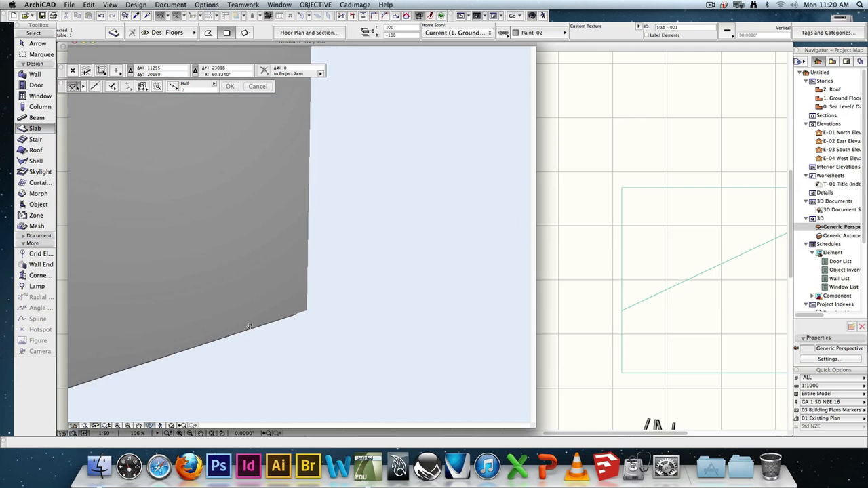
{"action": "scroll", "coordinate": [299, 235], "scroll_direction": "down", "scroll_amount": 5}
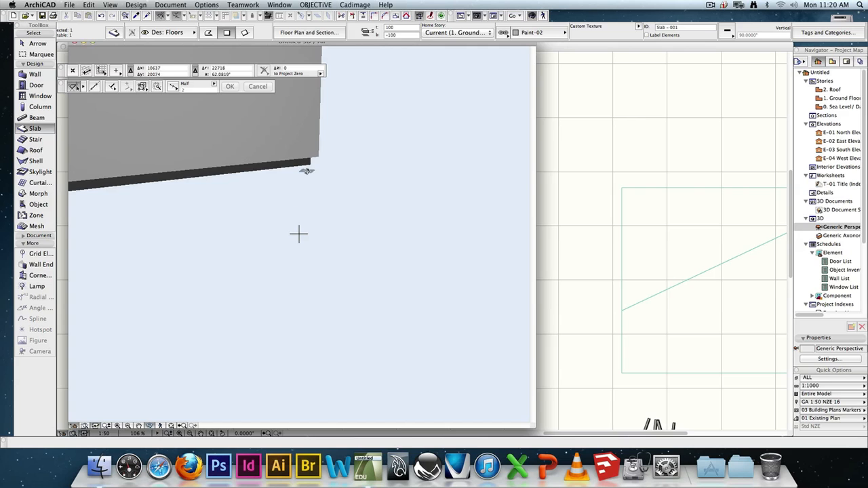
- Offset all edges of the slab outward to the walls' outer corner, and check that corner in 3D
{"action": "key", "text": "F2"}
{"action": "key", "text": "Escape"}
{"action": "left_click", "coordinate": [422, 180]}
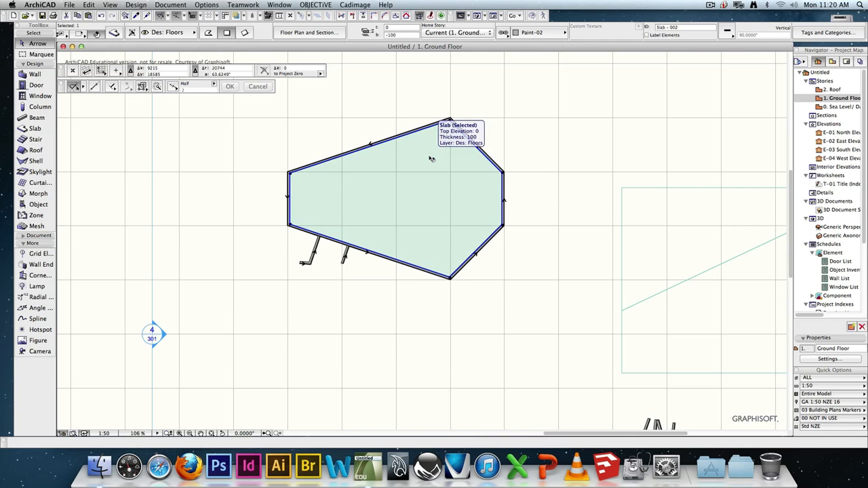
{"action": "left_click", "coordinate": [450, 120]}
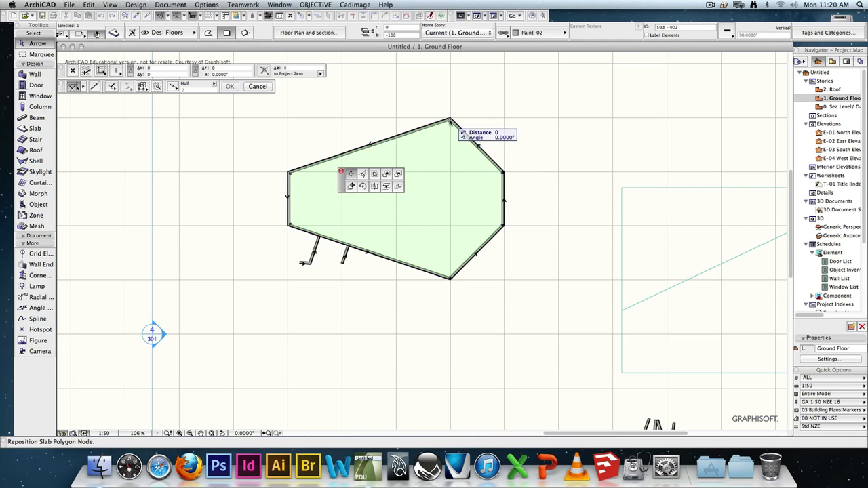
{"action": "left_click", "coordinate": [376, 171]}
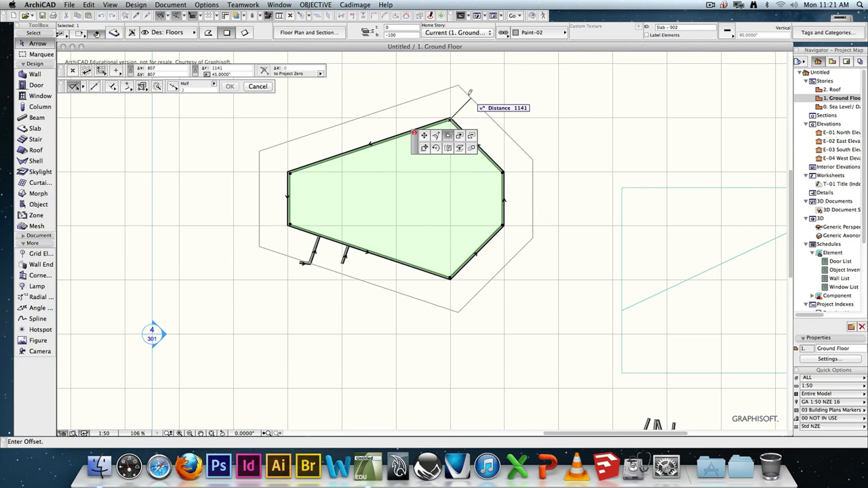
{"action": "scroll", "coordinate": [469, 92], "scroll_direction": "up", "scroll_amount": 5}
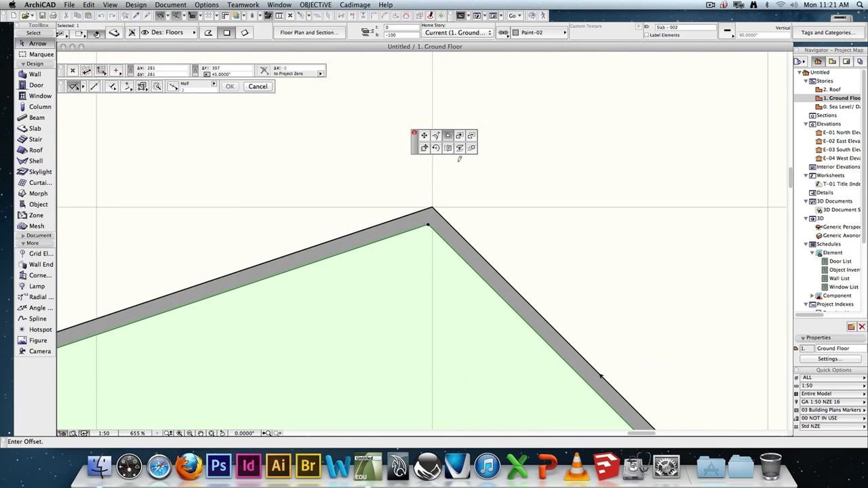
{"action": "left_click", "coordinate": [435, 201]}
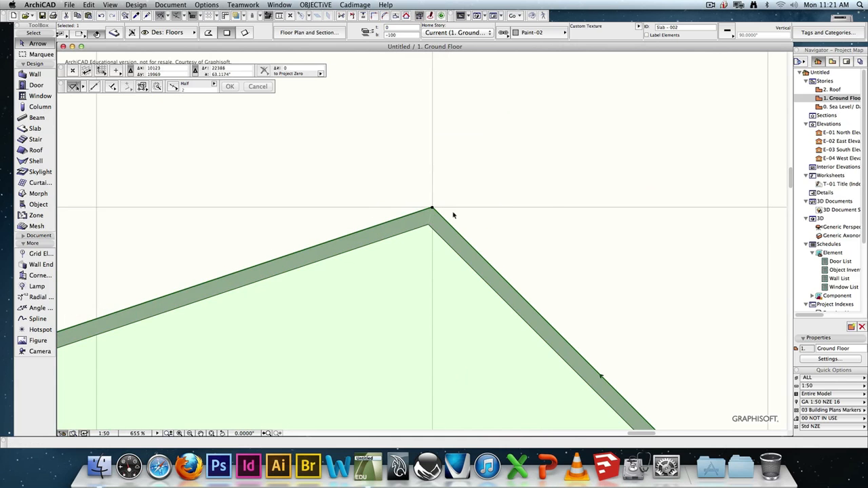
{"action": "key", "text": "F3"}
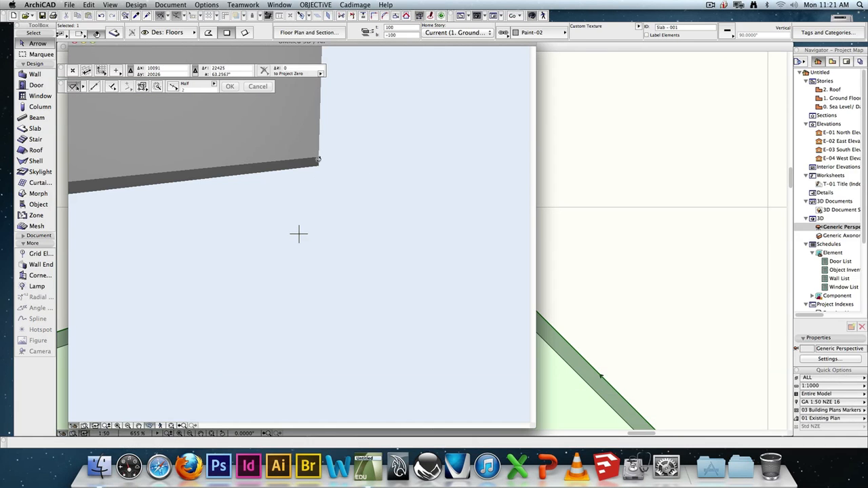
{"action": "key", "text": "F2"}
- Delete the slab inside the polygonal wall enclosure on the ground floor plan
{"action": "key", "text": "Escape"}
{"action": "scroll", "coordinate": [493, 264], "scroll_direction": "down", "scroll_amount": 8}
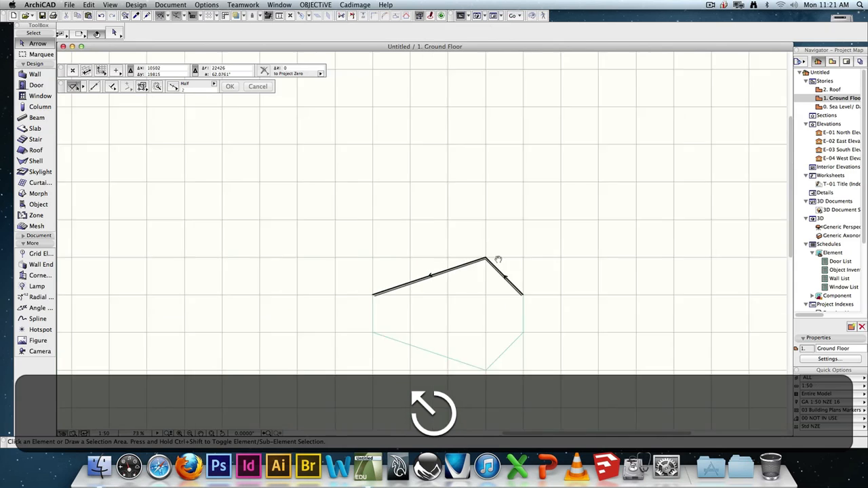
{"action": "middle_click_drag", "start_coordinate": [497, 280], "coordinate": [504, 161]}
{"action": "left_click", "coordinate": [482, 183]}
{"action": "key", "text": "BackSpace"}
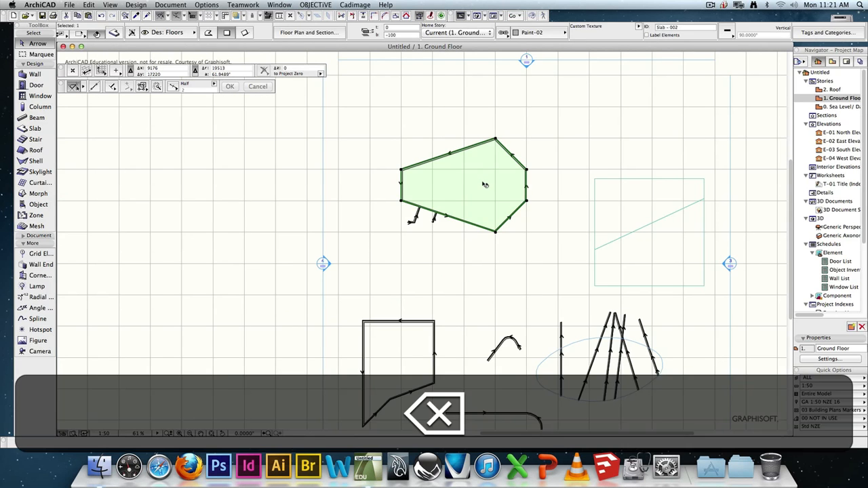
- Create a slab from the outer edge of the polygonal walls with the Magic Wand, and check its corner in 3D
{"action": "scroll", "coordinate": [487, 175], "scroll_direction": "up", "scroll_amount": 4}
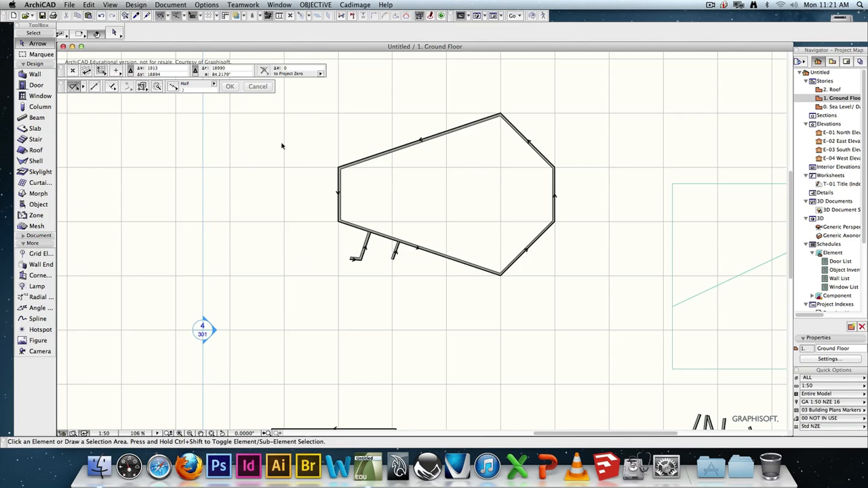
{"action": "key", "text": "Escape"}
{"action": "left_click", "coordinate": [35, 128]}
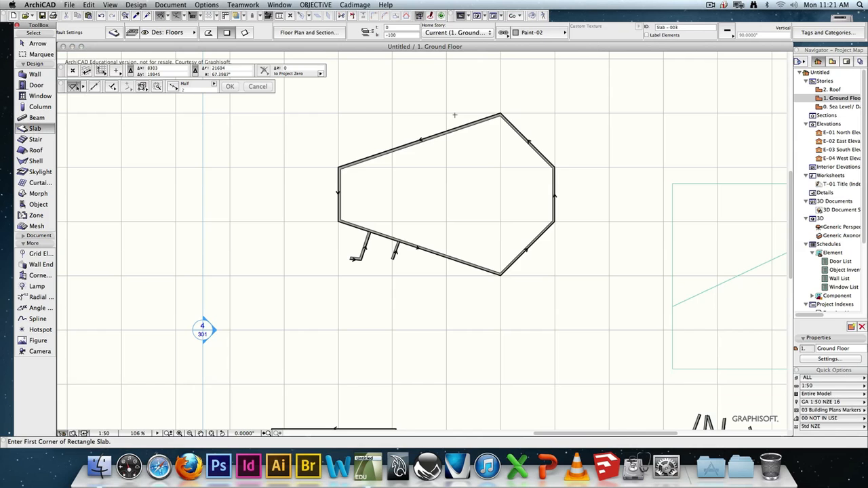
{"action": "key", "text": "space"}
{"action": "scroll", "coordinate": [497, 113], "scroll_direction": "up", "scroll_amount": 5}
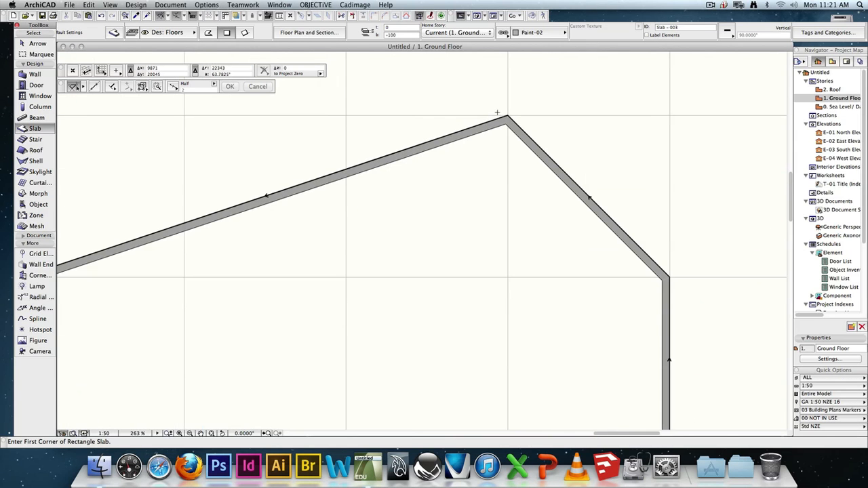
{"action": "key", "text": "space"}
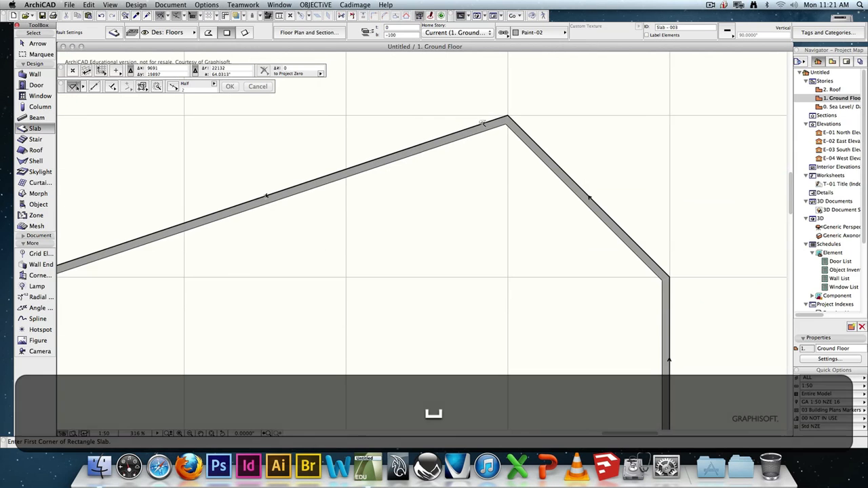
{"action": "key", "text": "Escape"}
{"action": "left_click", "coordinate": [495, 236]}
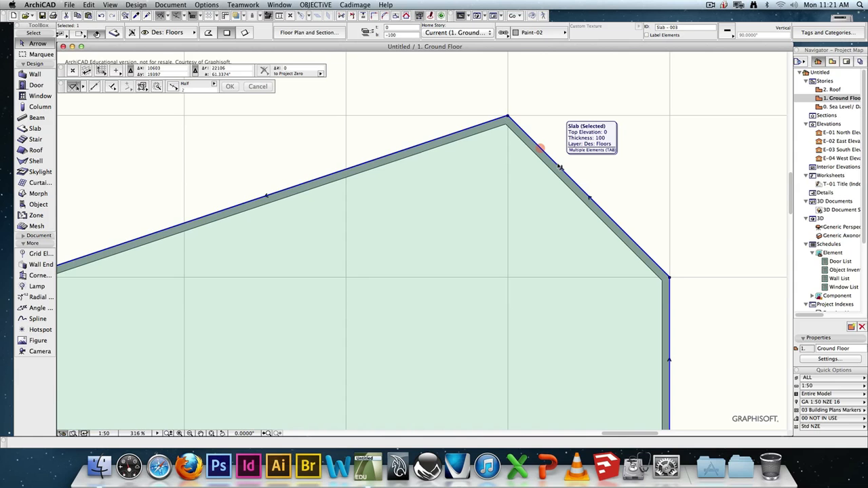
{"action": "key", "text": "F3"}
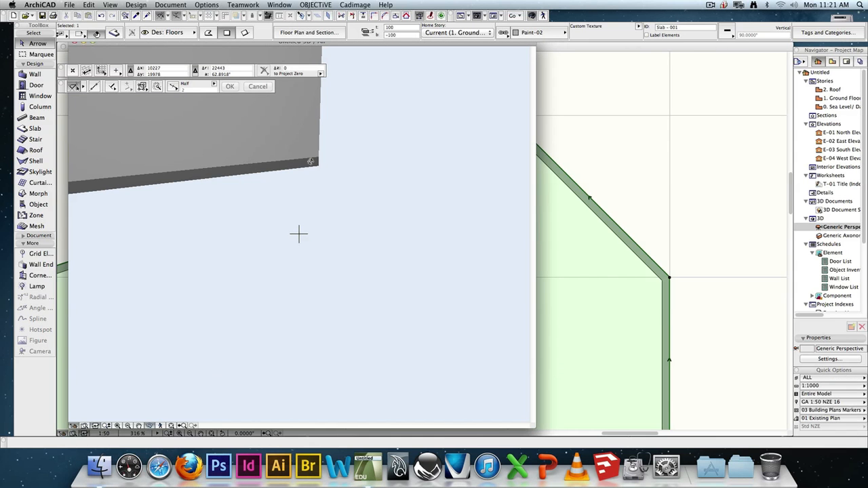
{"action": "key", "text": "F2"}
- Offset all edges of the new slab outward by 1500 from the wall outline
{"action": "scroll", "coordinate": [407, 246], "scroll_direction": "down", "scroll_amount": 3}
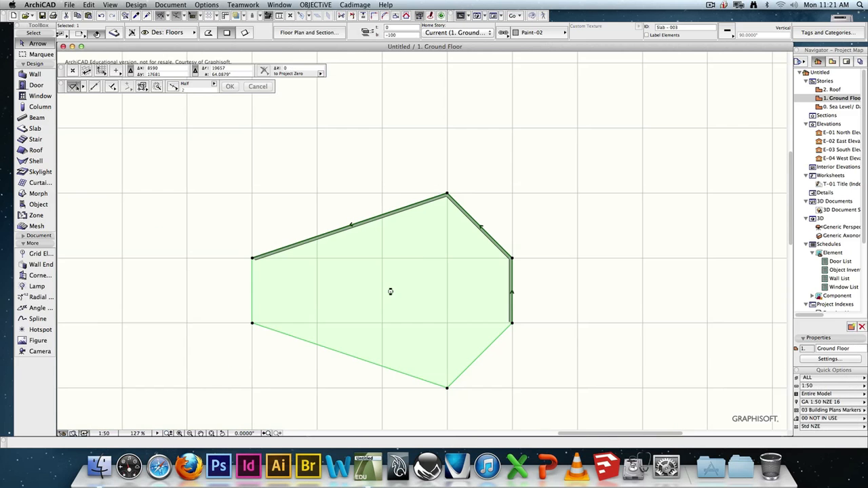
{"action": "middle_click_drag", "start_coordinate": [390, 291], "coordinate": [456, 170]}
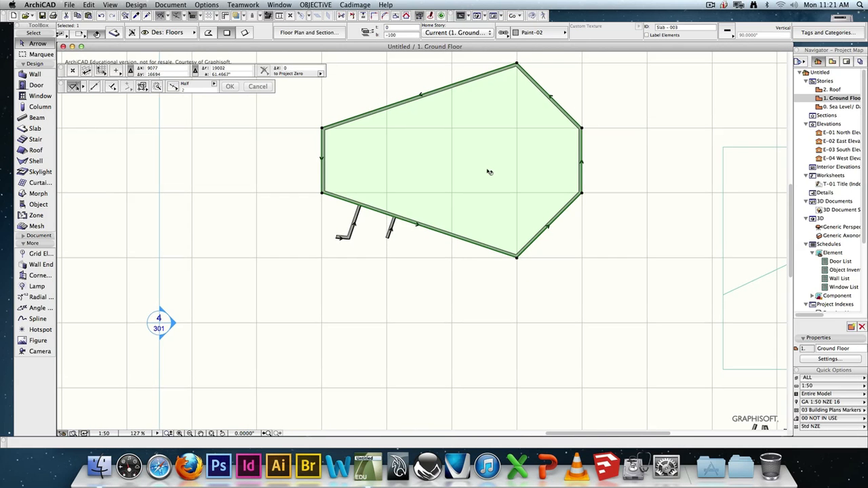
{"action": "scroll", "coordinate": [488, 170], "scroll_direction": "up", "scroll_amount": 1}
{"action": "middle_click_drag", "start_coordinate": [488, 143], "coordinate": [481, 207]}
{"action": "scroll", "coordinate": [481, 208], "scroll_direction": "down", "scroll_amount": 1}
{"action": "scroll", "coordinate": [482, 209], "scroll_direction": "up", "scroll_amount": 1}
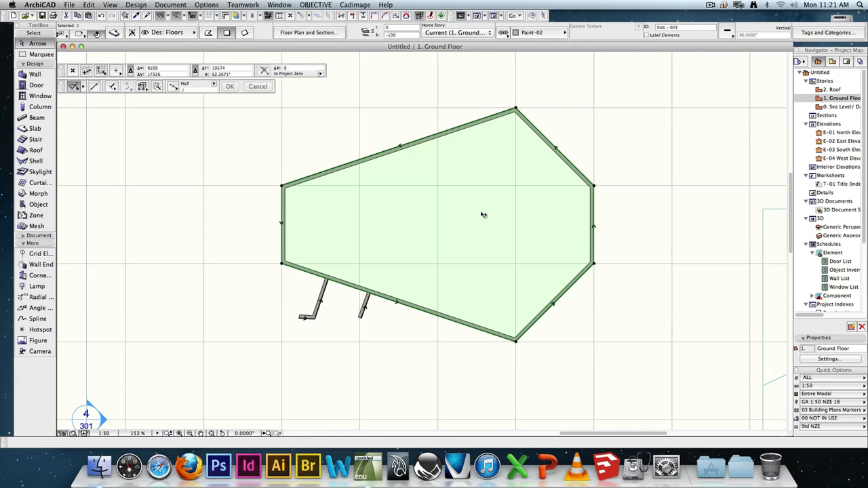
{"action": "left_click", "coordinate": [595, 187]}
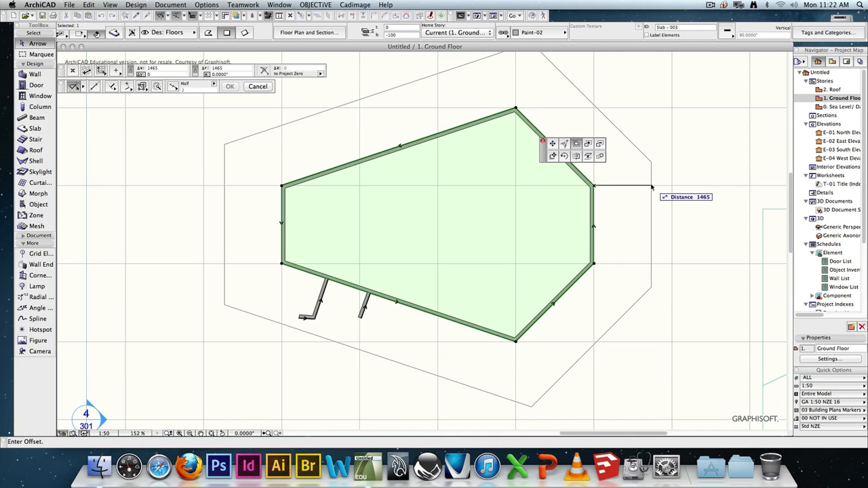
{"action": "type", "text": "d1500"}
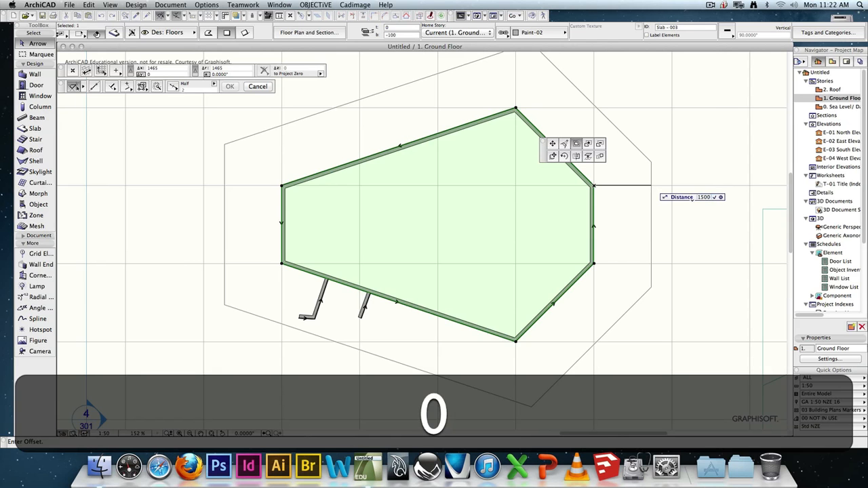
{"action": "key", "text": "Return"}
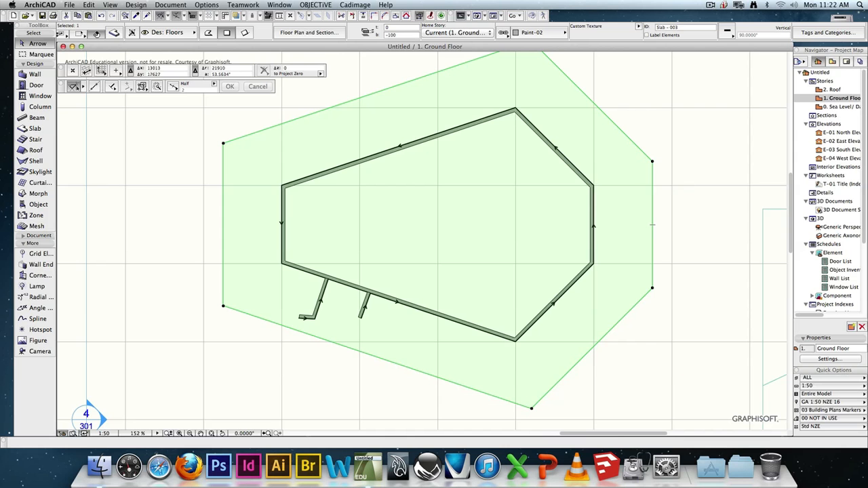
- Examine in 3D how the enlarged slab extends around the polygonal walls, and return to the floor plan
{"action": "left_click", "coordinate": [653, 225]}
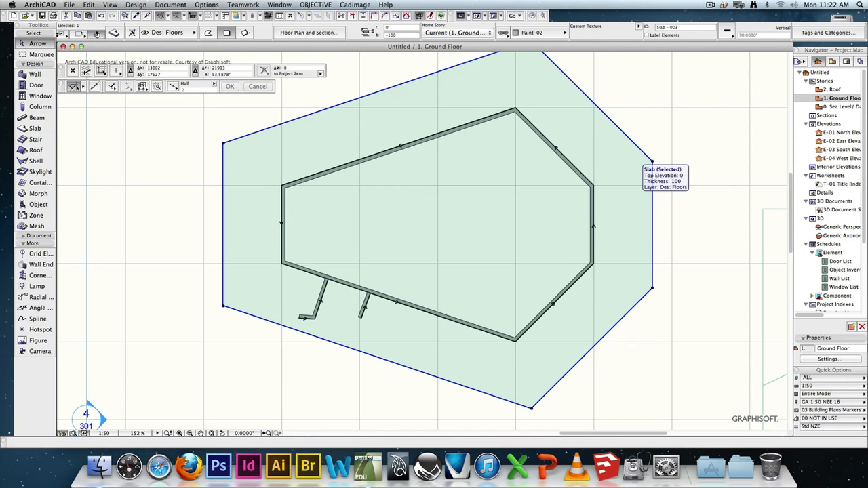
{"action": "key", "text": "F3"}
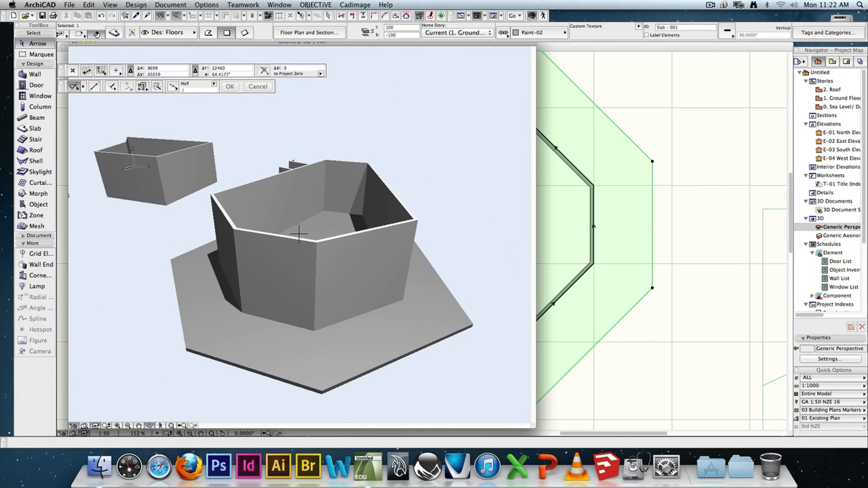
{"action": "key", "text": "F2"}
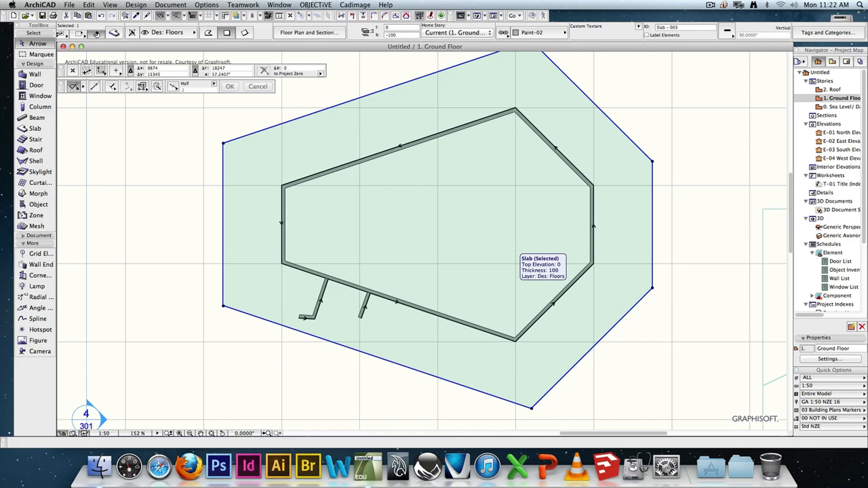
- Cut a rectangular hole in the slab inside the wall enclosure, and undo it
{"action": "left_click", "coordinate": [36, 128]}
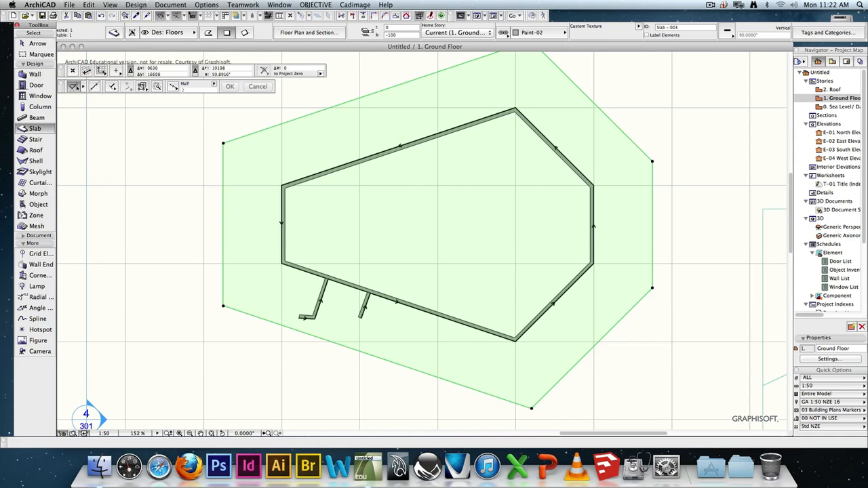
{"action": "left_click", "coordinate": [501, 240]}
{"action": "left_click", "coordinate": [381, 274]}
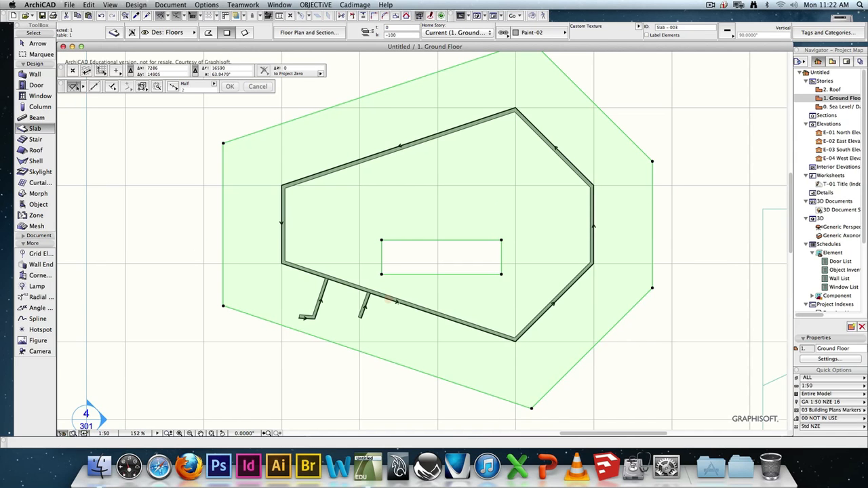
{"action": "key", "text": "super+z"}
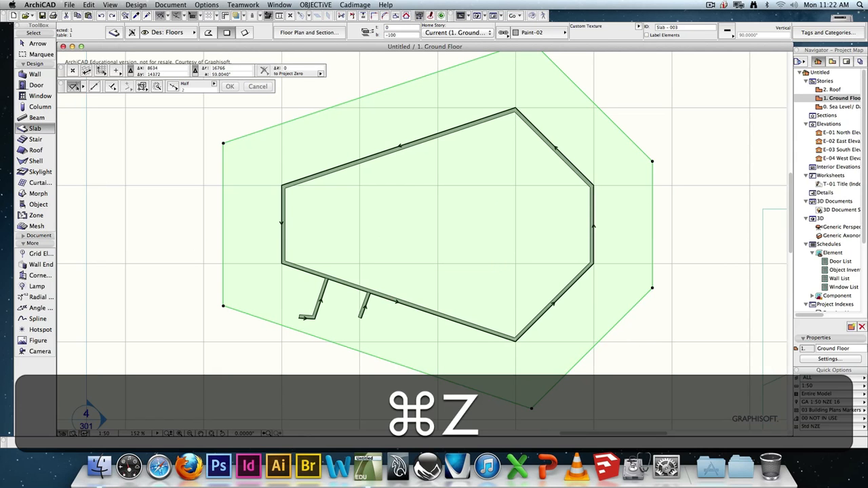
- Cut a hole in the slab along the walls' outer outline with the Magic Wand, and inspect the opening from above in 3D
{"action": "key", "text": "space"}
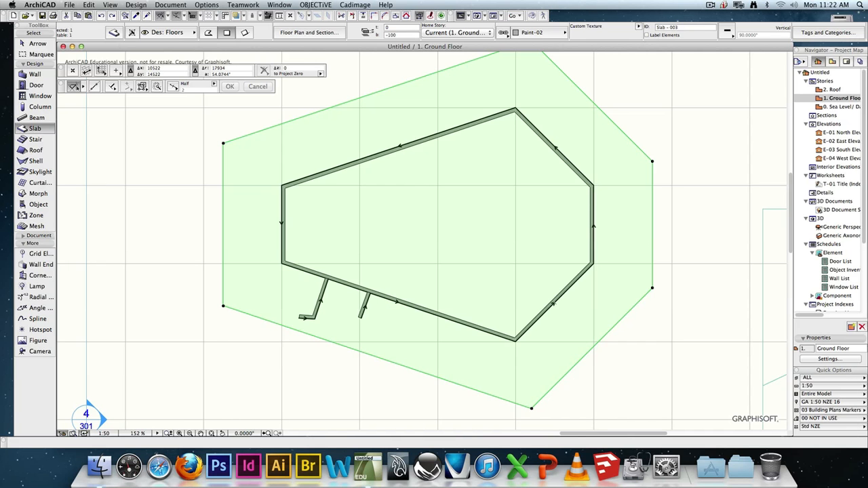
{"action": "left_click", "coordinate": [536, 321]}
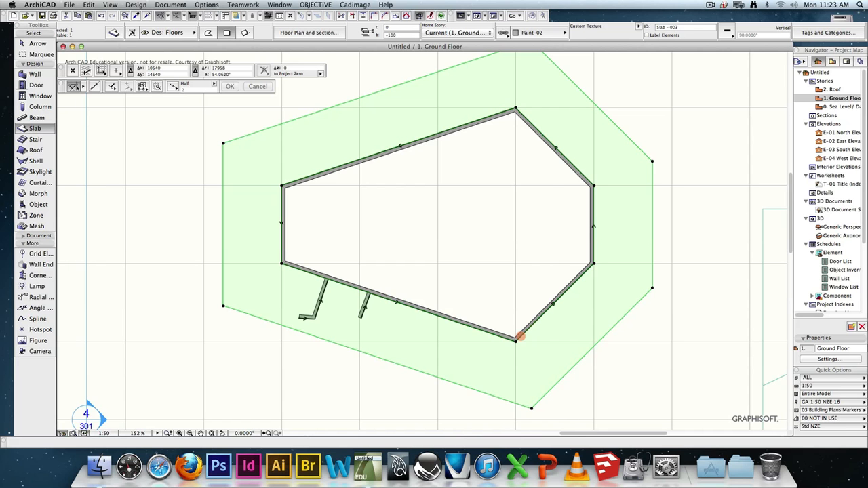
{"action": "key", "text": "F3"}
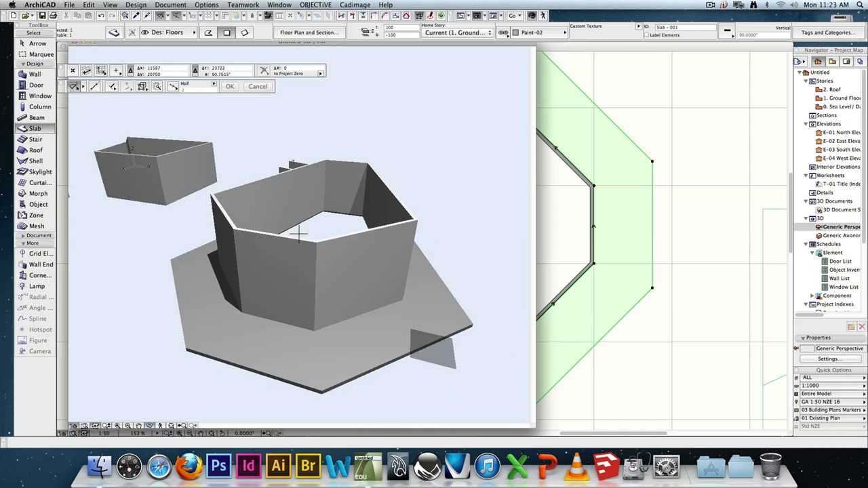
{"action": "middle_click_drag", "start_coordinate": [298, 234], "coordinate": [319, 311], "text": "shift"}
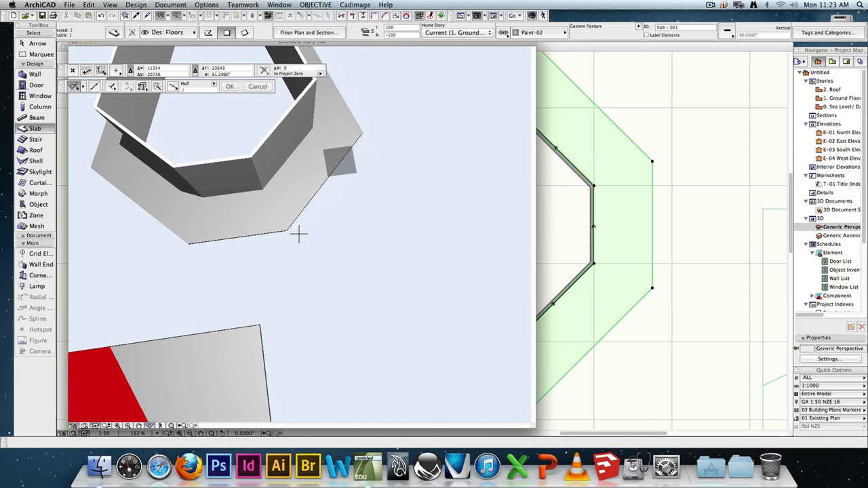
{"action": "key", "text": "F2"}
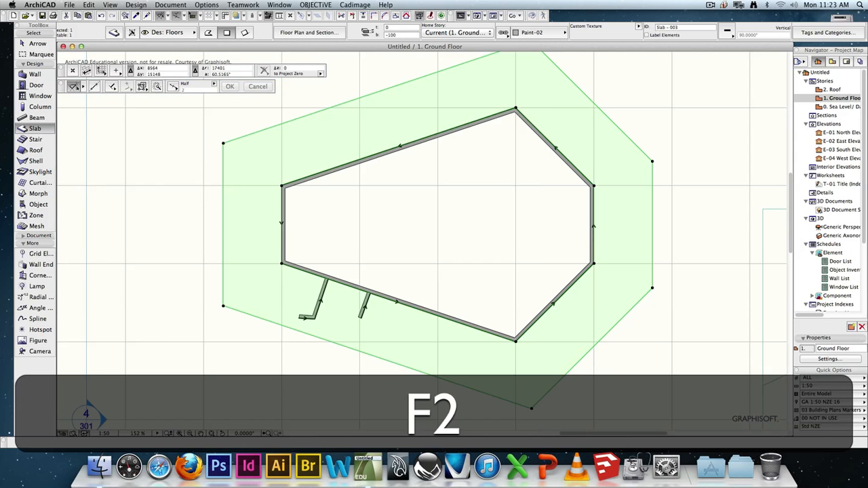
{"action": "key", "text": "super+z"}
{"action": "key", "text": "super+shift+z"}
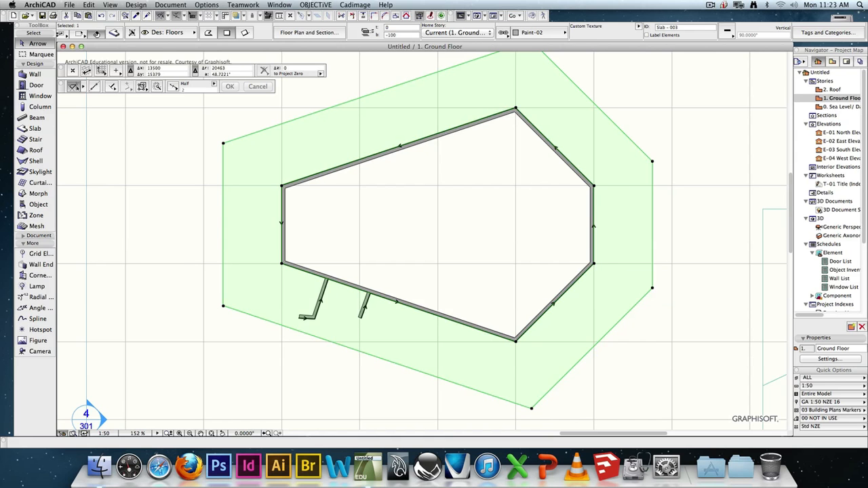
- Fillet all outer corners of the slab with a radius of 500
{"action": "left_click", "coordinate": [653, 287]}
{"action": "left_click", "coordinate": [567, 219]}
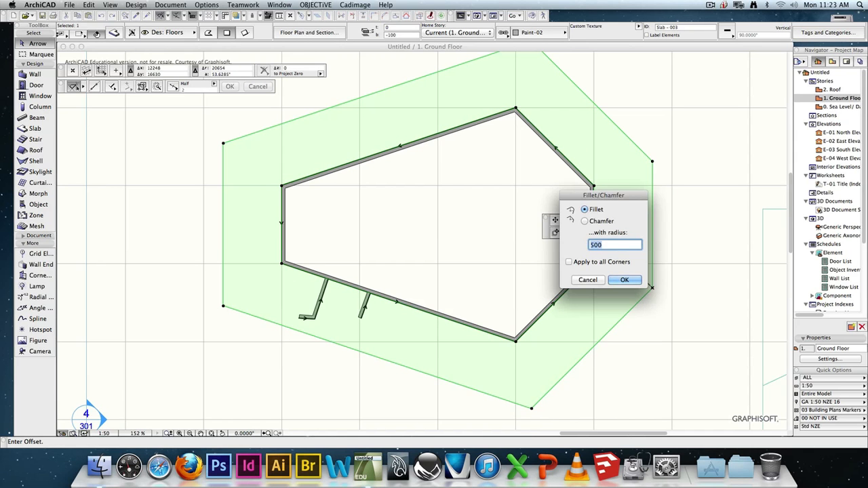
{"action": "left_click", "coordinate": [568, 262]}
{"action": "left_click", "coordinate": [624, 280]}
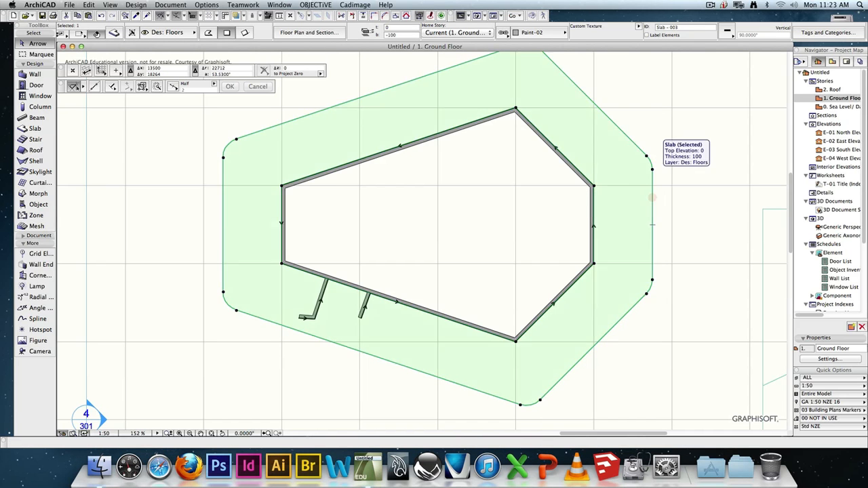
{"action": "left_click", "coordinate": [653, 198]}
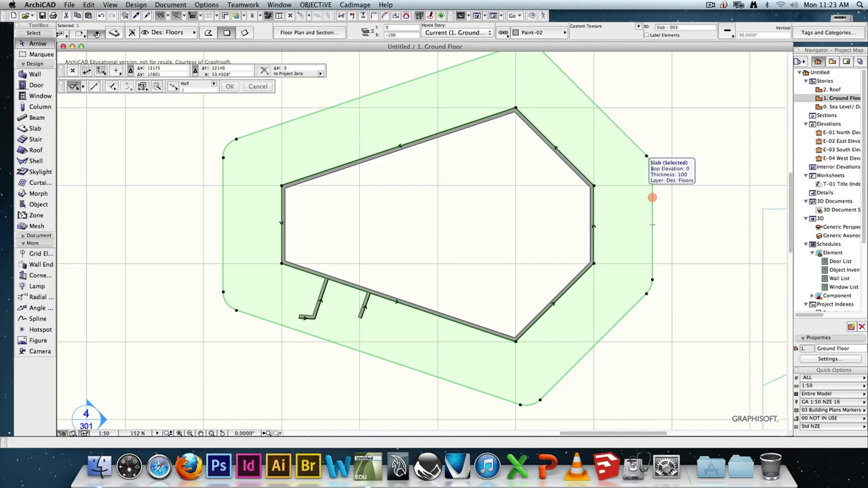
- Curve the slab's upper-left outer edge inward toward the walls
{"action": "left_click", "coordinate": [652, 198]}
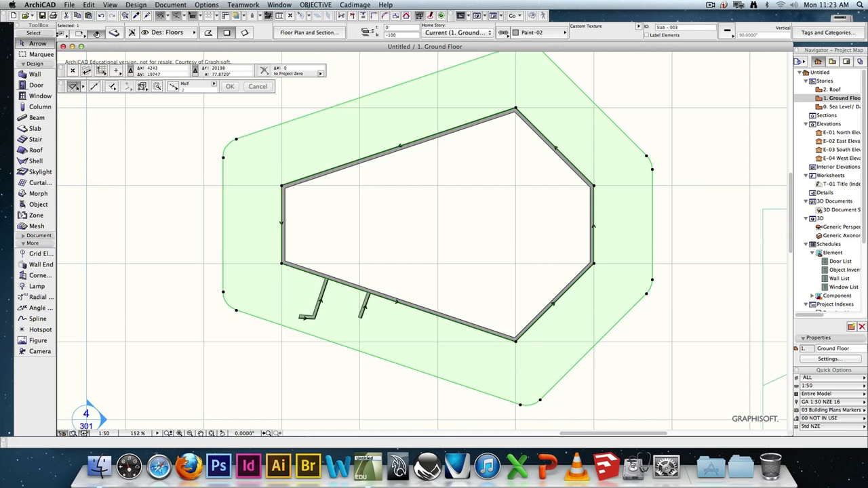
{"action": "left_click", "coordinate": [292, 121]}
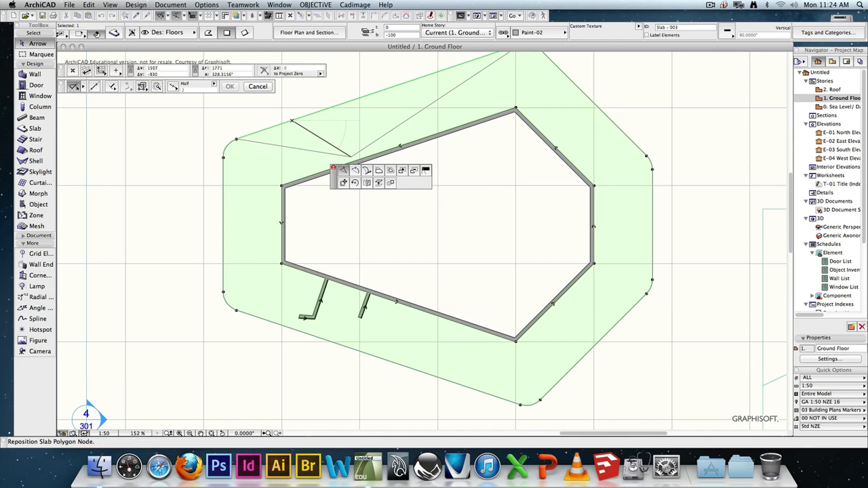
{"action": "left_click", "coordinate": [356, 171]}
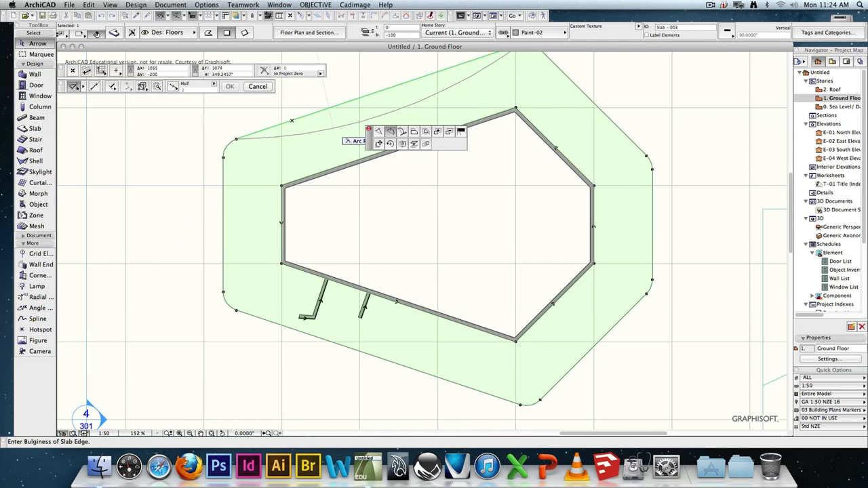
{"action": "left_click", "coordinate": [337, 135]}
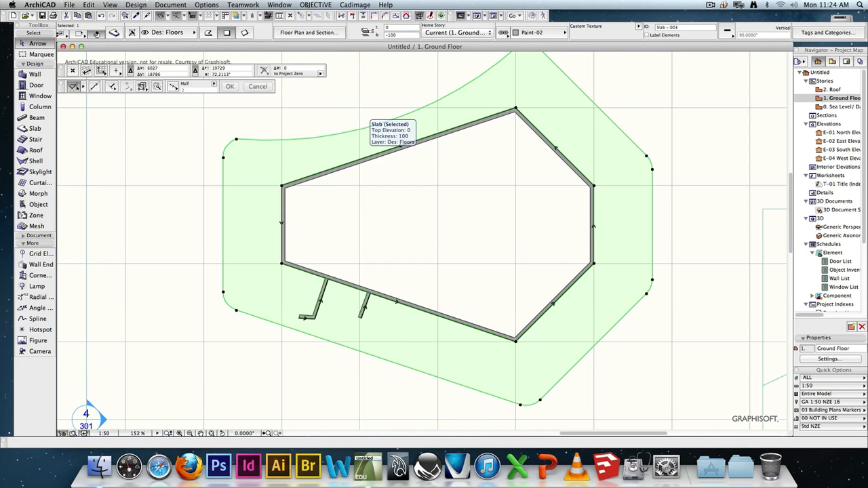
{"action": "left_click", "coordinate": [369, 122]}
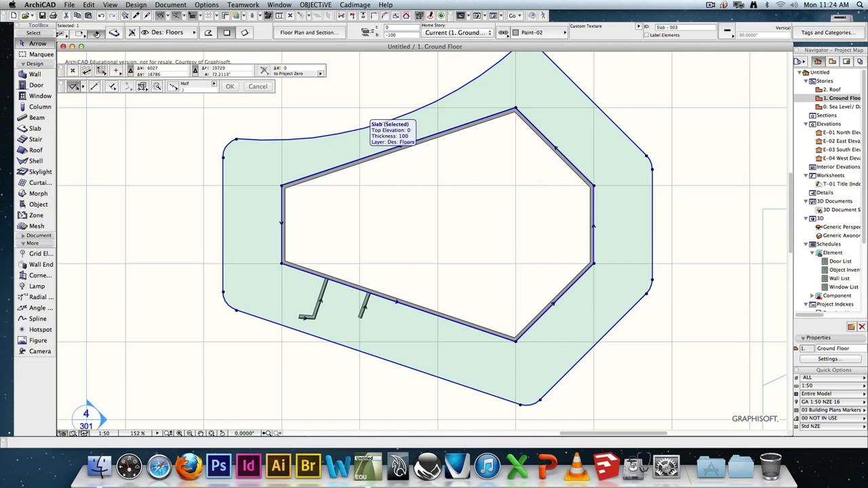
- Inspect the junction between the curved slab edge and its filleted corner, and undo the edge curvature
{"action": "scroll", "coordinate": [241, 144], "scroll_direction": "up", "scroll_amount": 15}
{"action": "middle_click_drag", "start_coordinate": [241, 143], "coordinate": [504, 354]}
{"action": "scroll", "coordinate": [515, 359], "scroll_direction": "down", "scroll_amount": 1}
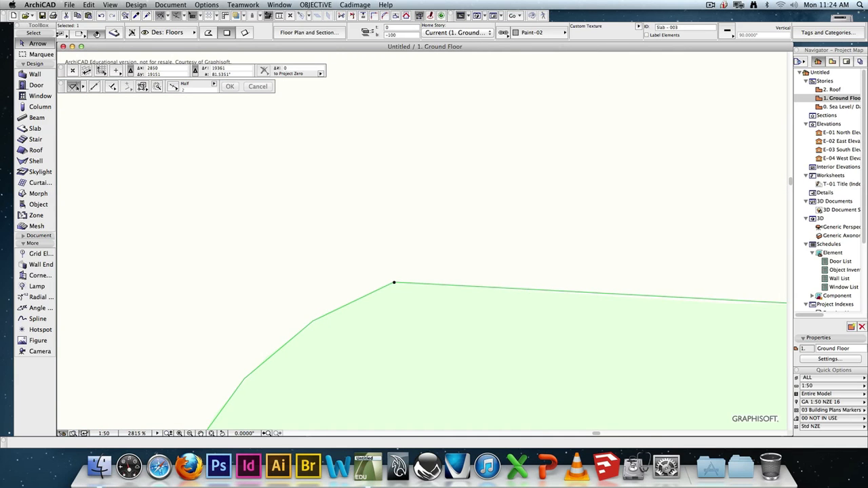
{"action": "scroll", "coordinate": [575, 348], "scroll_direction": "down", "scroll_amount": 8}
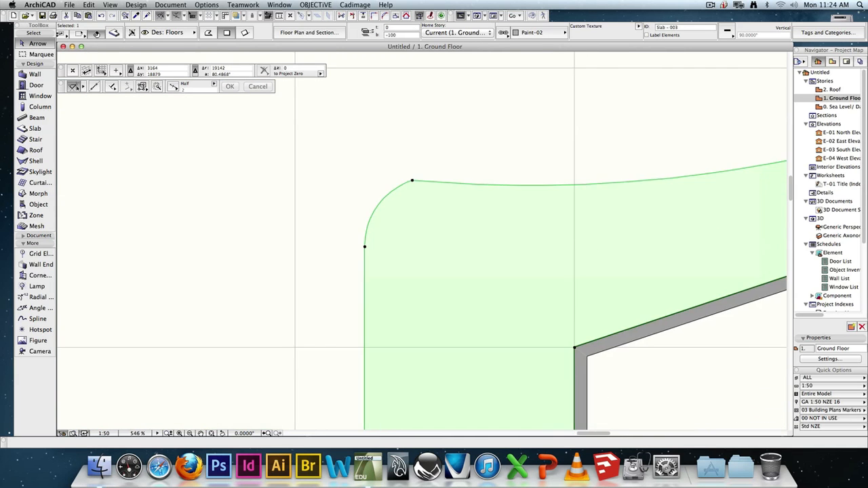
{"action": "scroll", "coordinate": [575, 348], "scroll_direction": "down", "scroll_amount": 7}
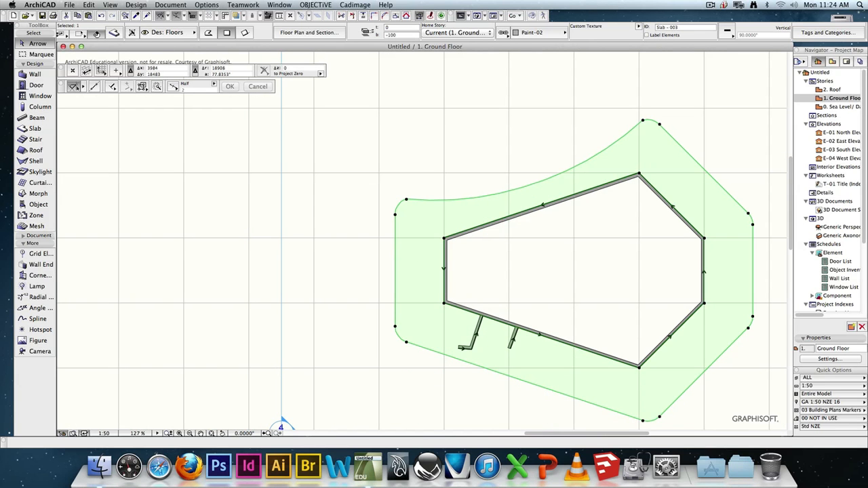
{"action": "key", "text": "super+z"}
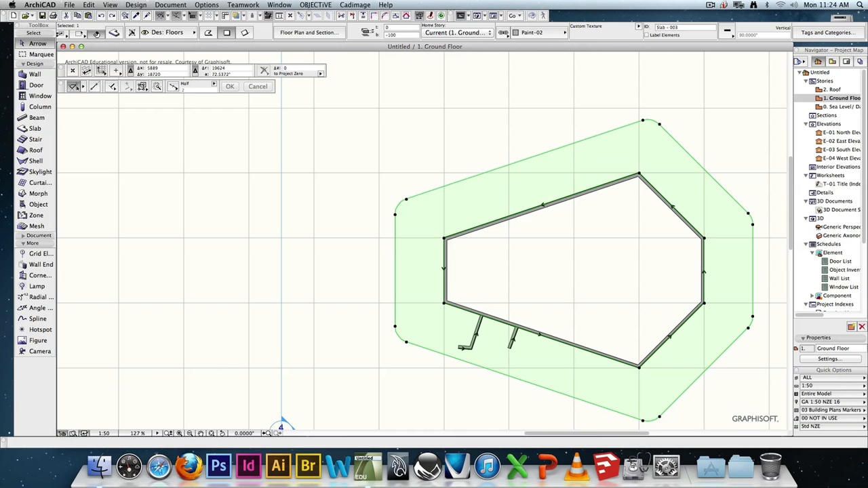
- Clear the selection of the filleted slab
{"action": "left_click", "coordinate": [546, 203]}
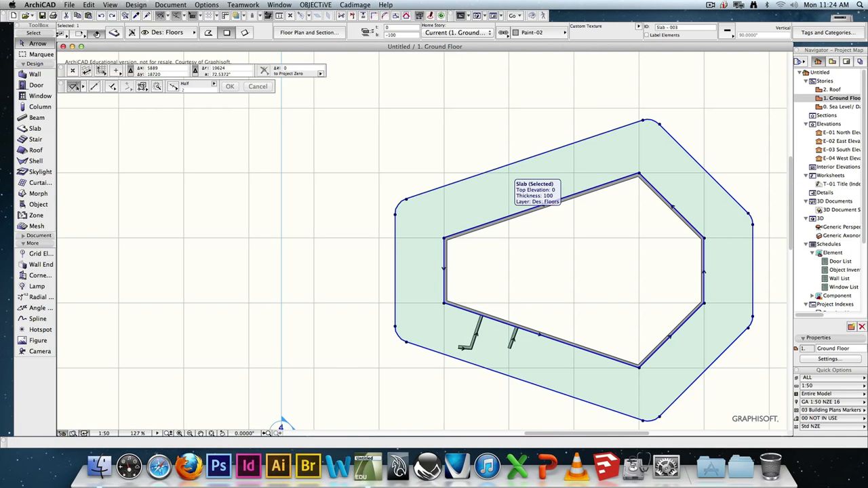
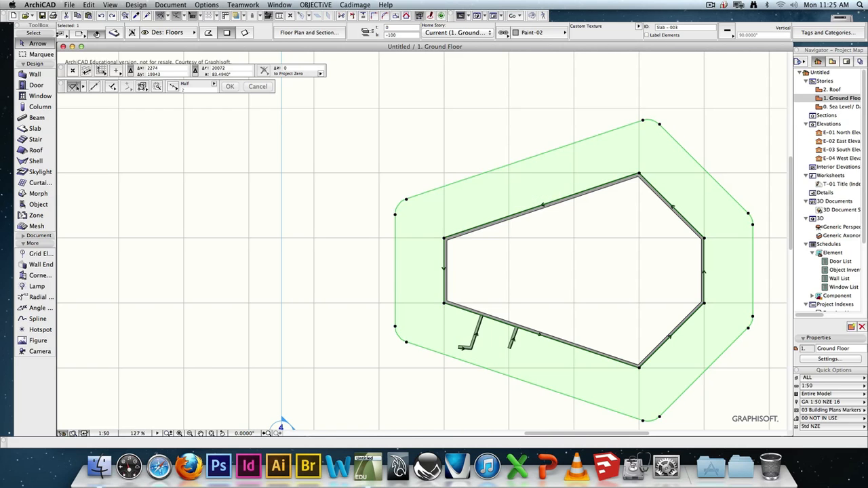
{"action": "key", "text": "Escape"}
{"action": "left_click", "coordinate": [452, 219]}
{"action": "middle_click_drag", "start_coordinate": [661, 259], "coordinate": [471, 227]}
{"action": "scroll", "coordinate": [471, 227], "scroll_direction": "down", "scroll_amount": 1}
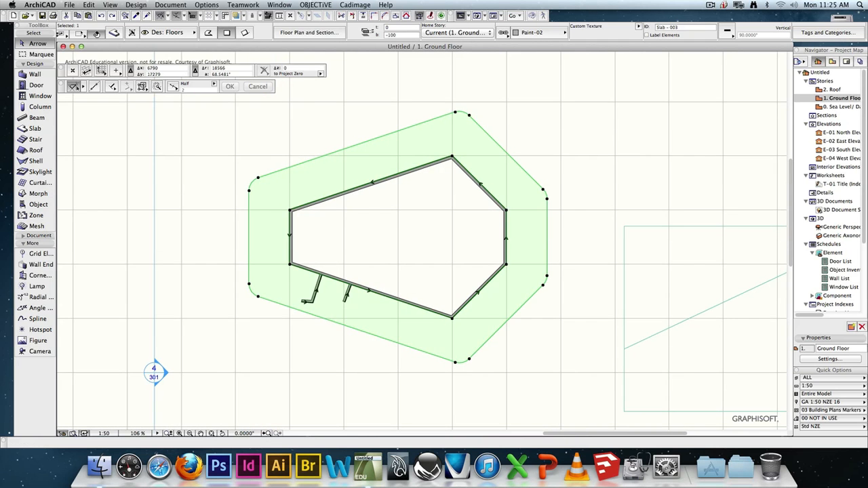
{"action": "scroll", "coordinate": [471, 228], "scroll_direction": "down", "scroll_amount": 4}
{"action": "middle_click_drag", "start_coordinate": [435, 309], "coordinate": [414, 182]}
{"action": "scroll", "coordinate": [414, 182], "scroll_direction": "down", "scroll_amount": 4}
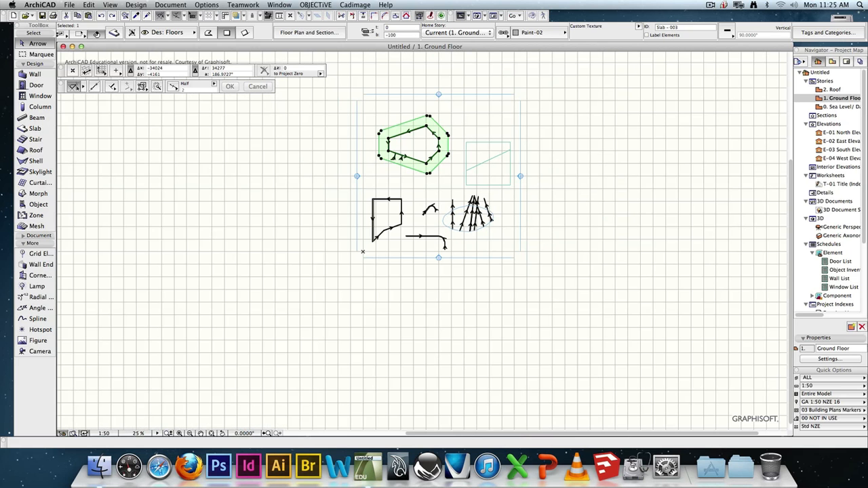
{"action": "left_click", "coordinate": [37, 318]}
{"action": "scroll", "coordinate": [434, 169], "scroll_direction": "up", "scroll_amount": 1}
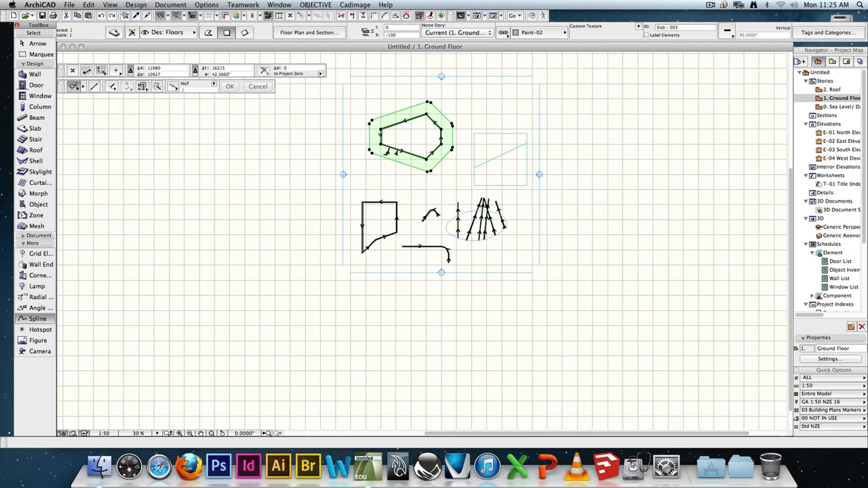
{"action": "scroll", "coordinate": [435, 170], "scroll_direction": "down", "scroll_amount": 1}
{"action": "middle_click_drag", "start_coordinate": [474, 128], "coordinate": [431, 163]}
{"action": "scroll", "coordinate": [431, 163], "scroll_direction": "up", "scroll_amount": 1}
{"action": "scroll", "coordinate": [465, 107], "scroll_direction": "up", "scroll_amount": 4}
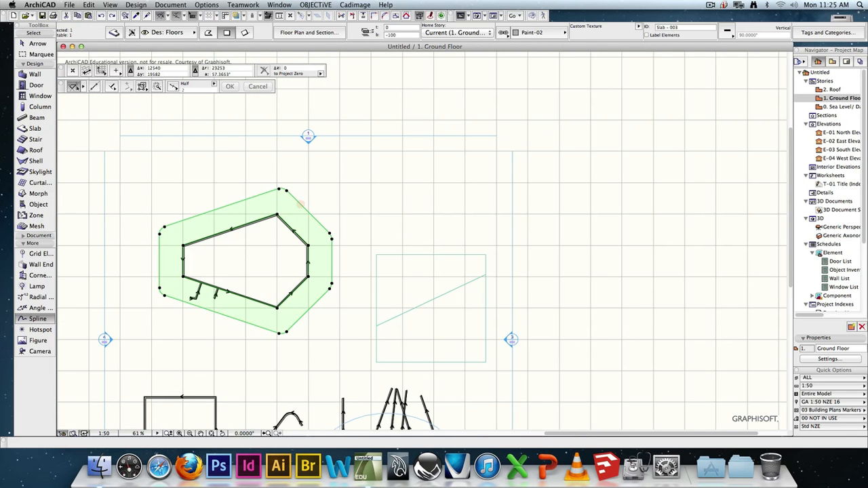
{"action": "left_click", "coordinate": [316, 221]}
{"action": "key", "text": "Escape"}
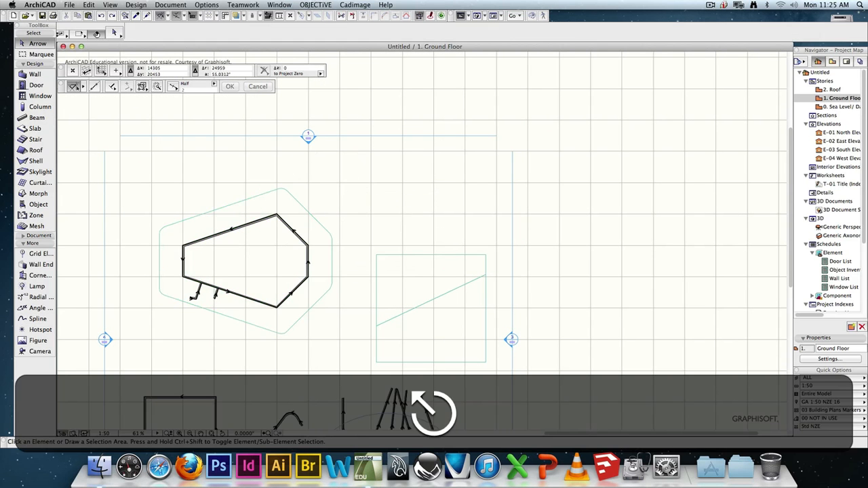
{"action": "left_click", "coordinate": [38, 319]}
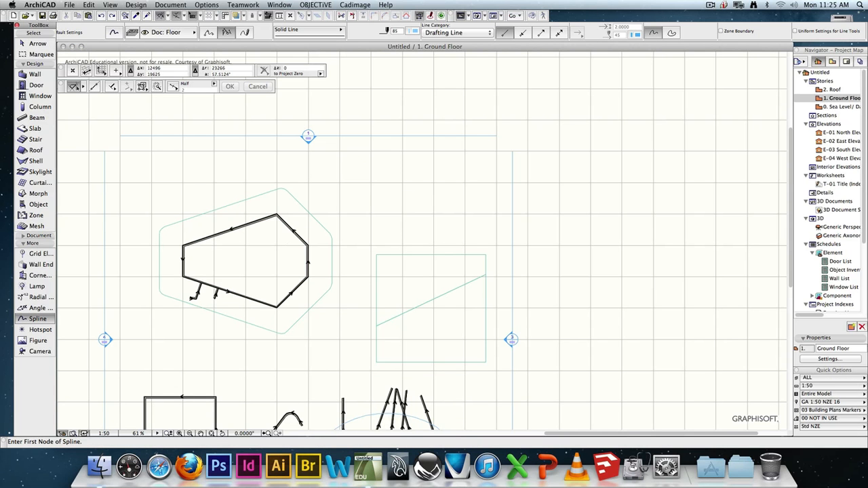
{"action": "left_click", "coordinate": [308, 212]}
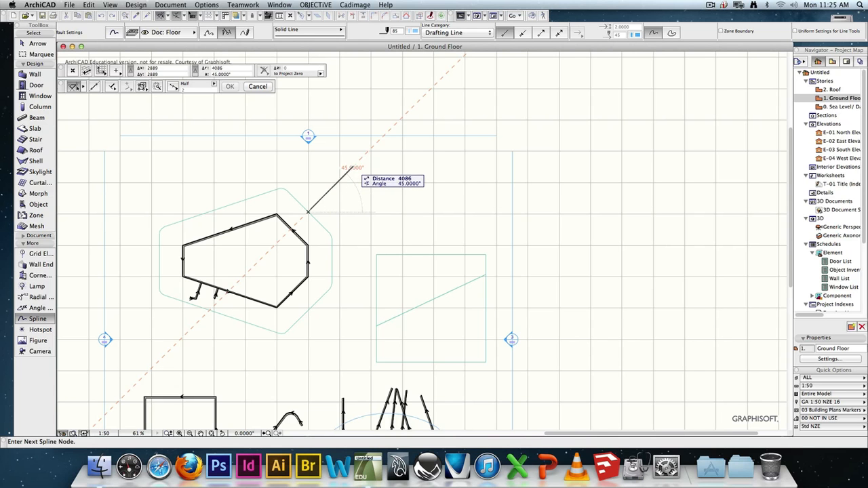
{"action": "left_click", "coordinate": [339, 181]}
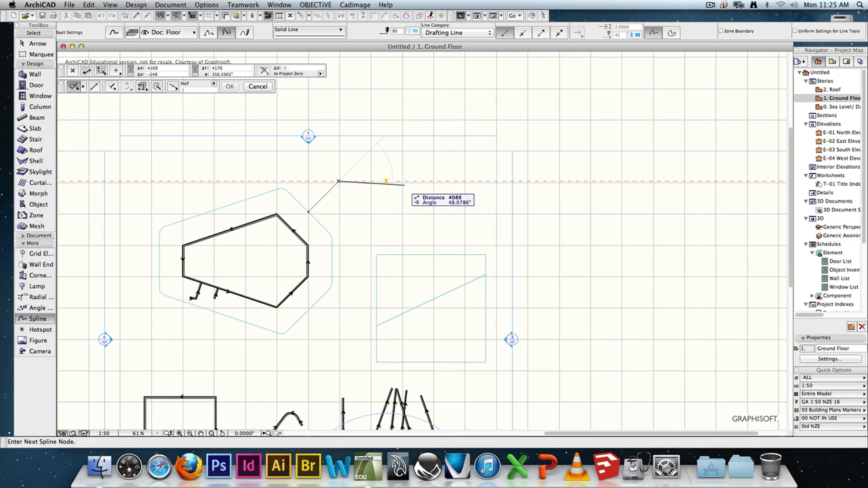
{"action": "key", "text": "Escape"}
{"action": "left_click", "coordinate": [310, 214]}
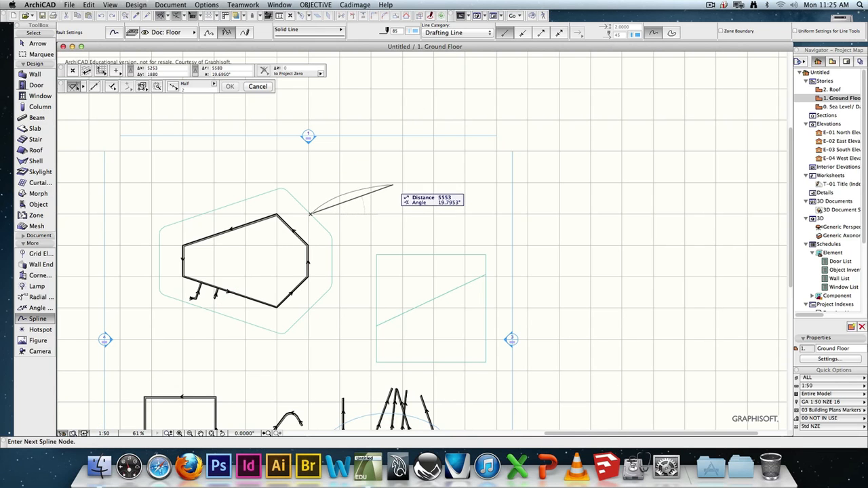
{"action": "left_click", "coordinate": [392, 185]}
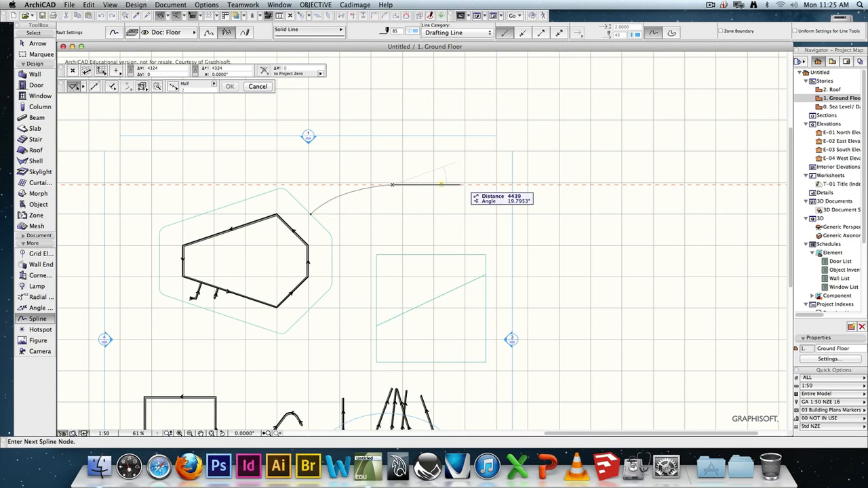
{"action": "left_click", "coordinate": [461, 185]}
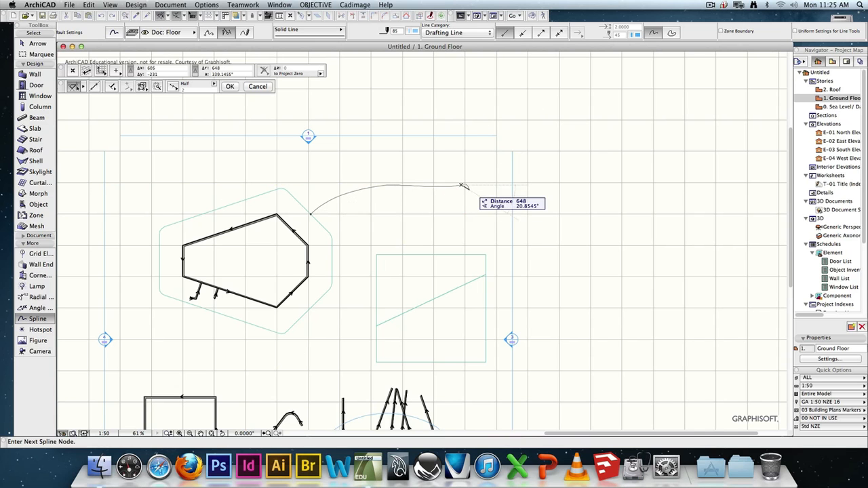
{"action": "key", "text": "Escape"}
{"action": "left_click", "coordinate": [311, 215]}
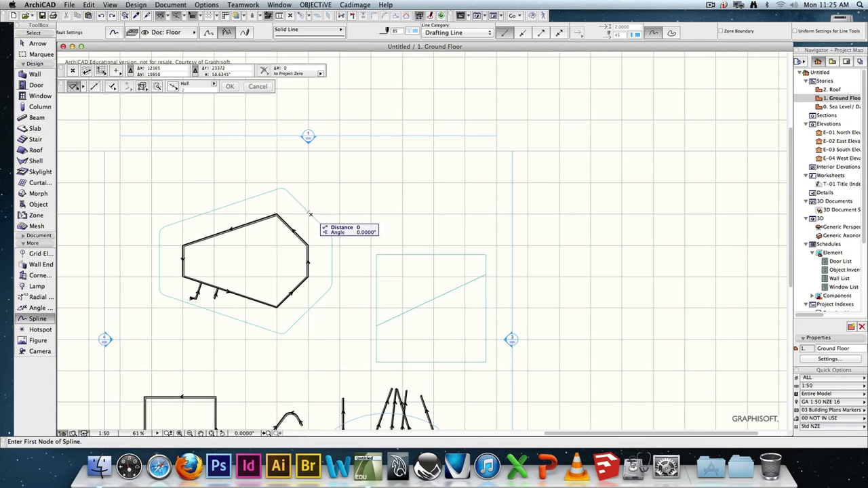
{"action": "key", "text": "Escape"}
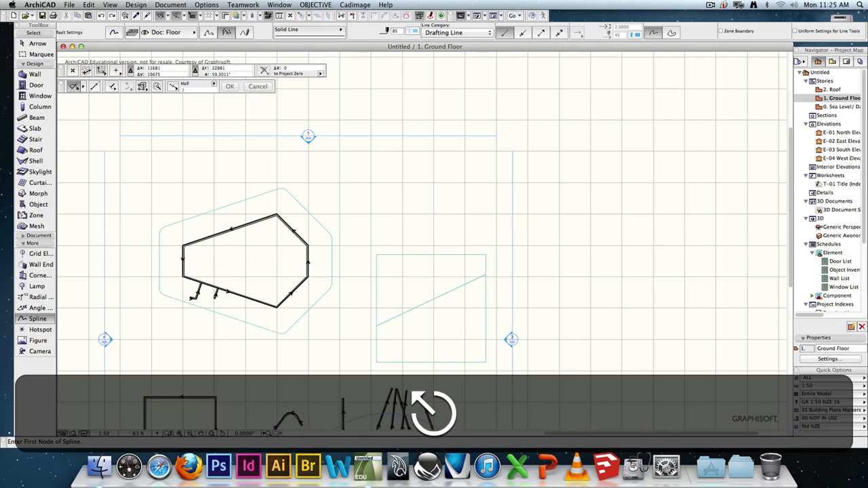
- Draw an open spline from the slab's upper-right edge, bending through two intermediate points and ending above the slab
{"action": "left_click", "coordinate": [308, 212]}
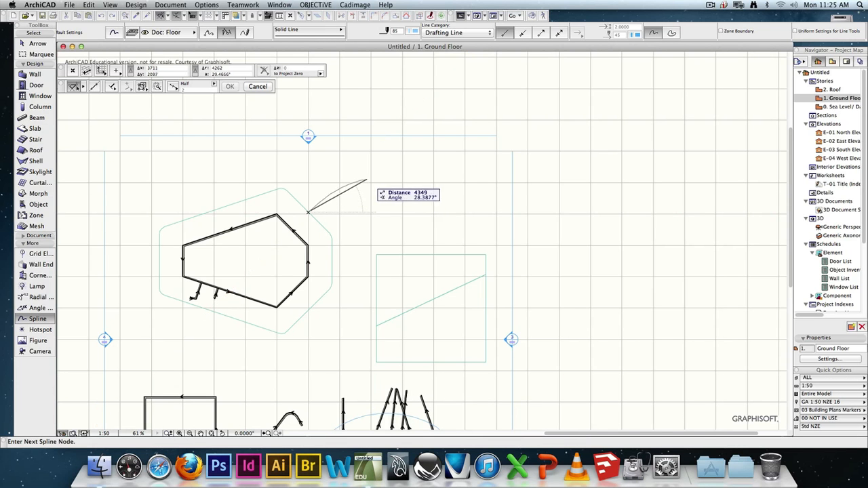
{"action": "left_click", "coordinate": [388, 192]}
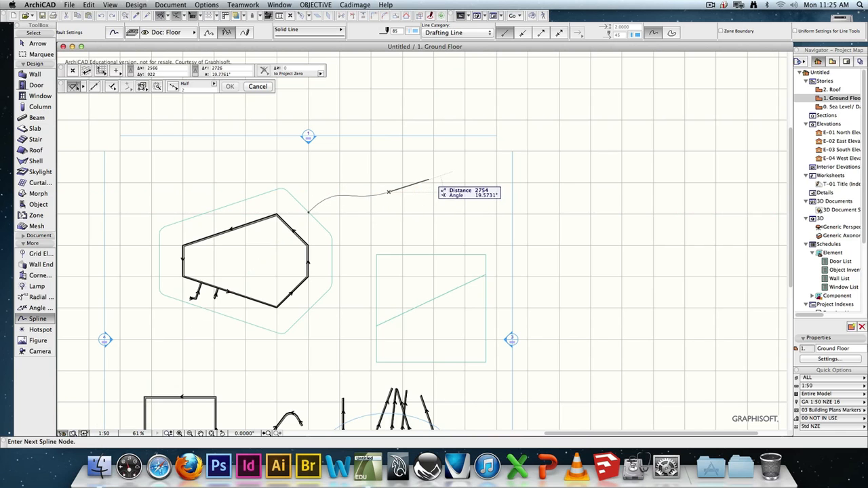
{"action": "left_click", "coordinate": [441, 116]}
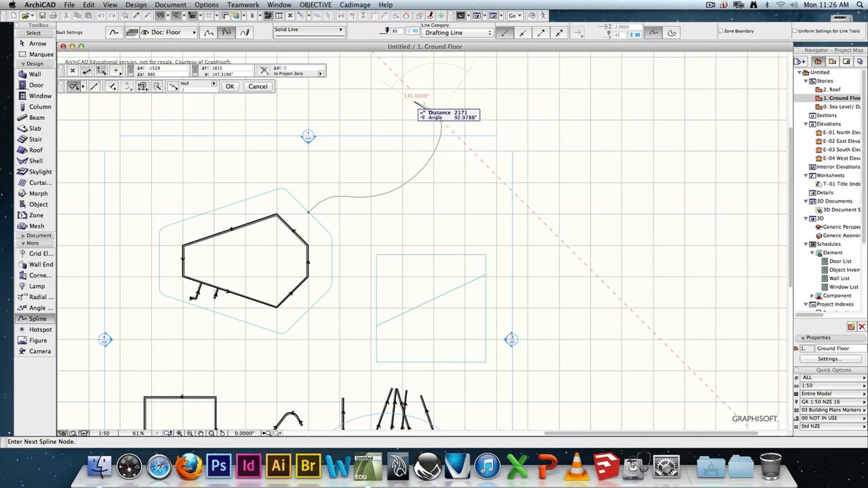
{"action": "double_click", "coordinate": [398, 85]}
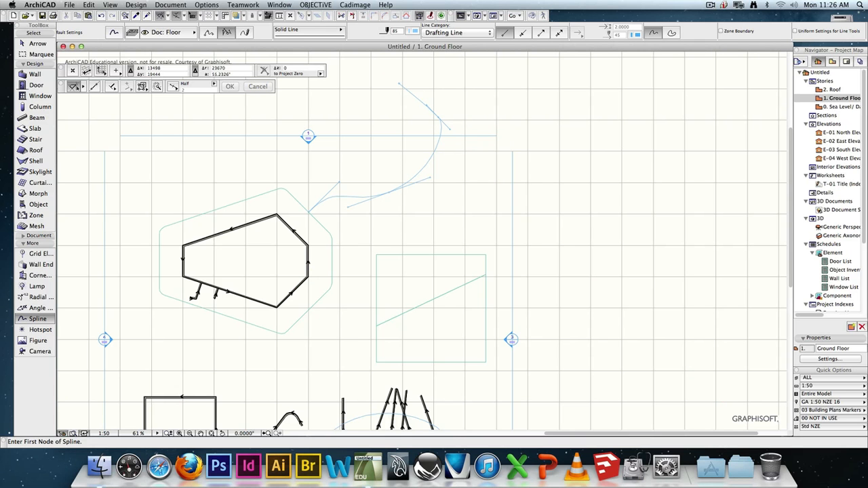
{"action": "key", "text": "Escape"}
- Shift the whole spline slightly down and right, and shorten its start tangent to about 1660 at 45°
{"action": "left_click", "coordinate": [348, 207]}
{"action": "left_click_drag", "start_coordinate": [348, 207], "coordinate": [360, 218]}
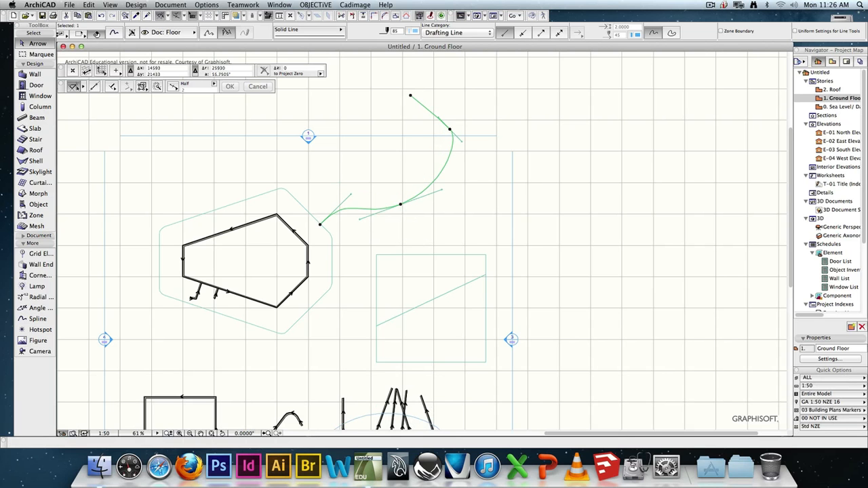
{"action": "left_click", "coordinate": [351, 195]}
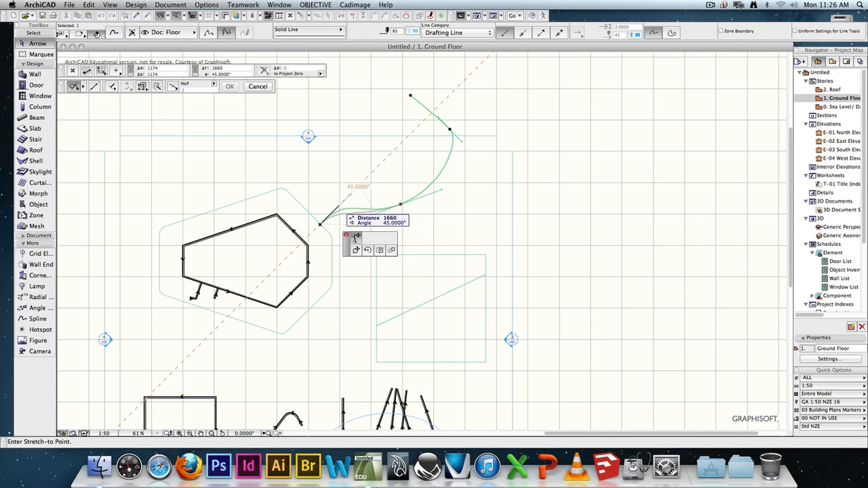
{"action": "left_click", "coordinate": [339, 206]}
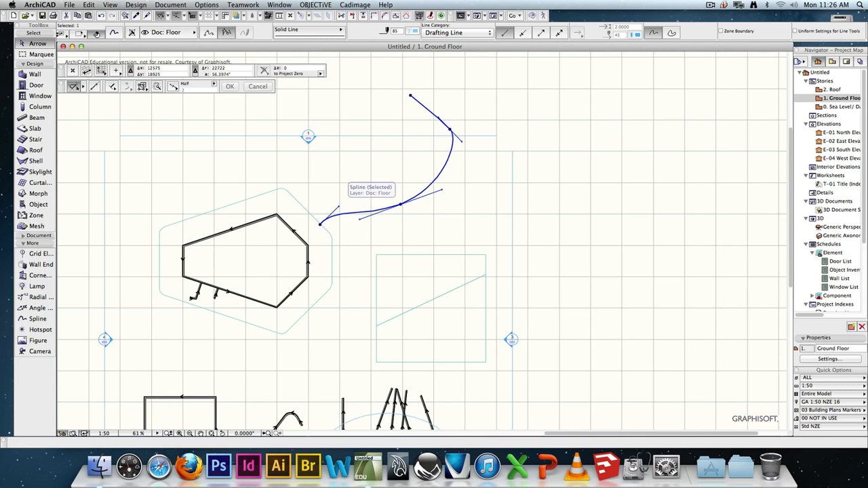
- Move the spline's start onto the slab's outer edge line
{"action": "scroll", "coordinate": [316, 225], "scroll_direction": "up", "scroll_amount": 10}
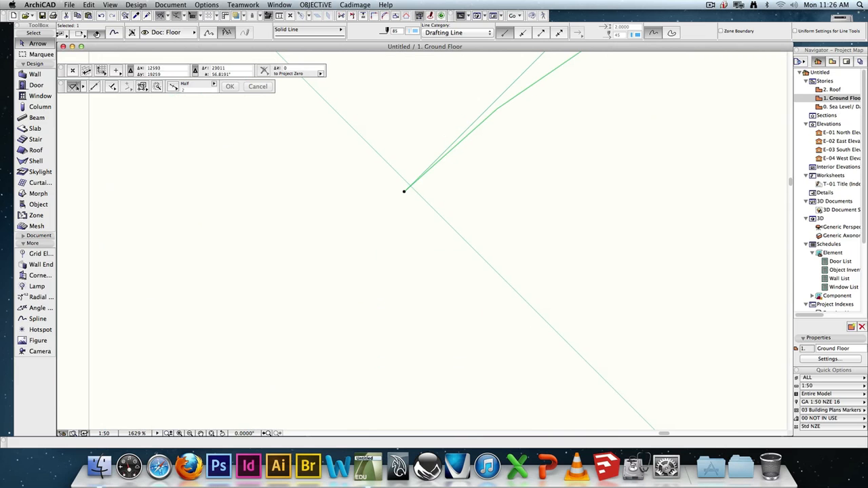
{"action": "left_click", "coordinate": [405, 191]}
{"action": "left_click", "coordinate": [410, 184]}
{"action": "scroll", "coordinate": [444, 218], "scroll_direction": "down", "scroll_amount": 10}
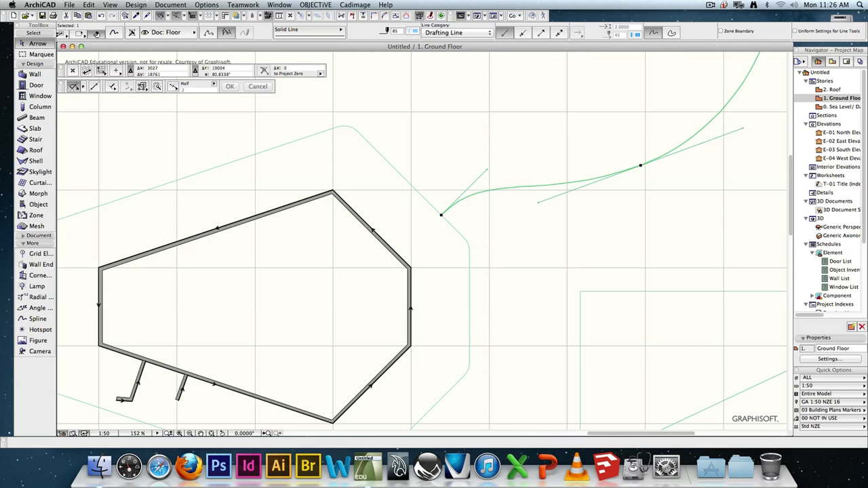
- Drag the whole spline slightly up and left at 135°, sliding its start along the slab's slanted outer edge
{"action": "scroll", "coordinate": [318, 310], "scroll_direction": "down", "scroll_amount": 3}
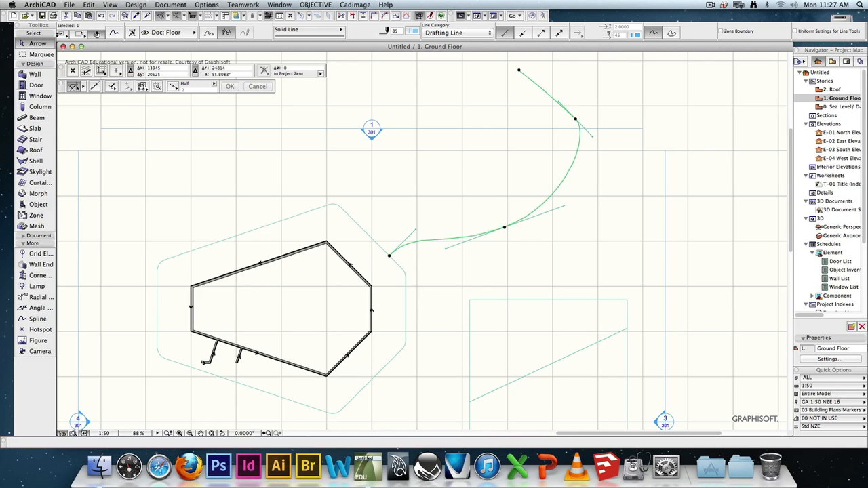
{"action": "left_click", "coordinate": [390, 256]}
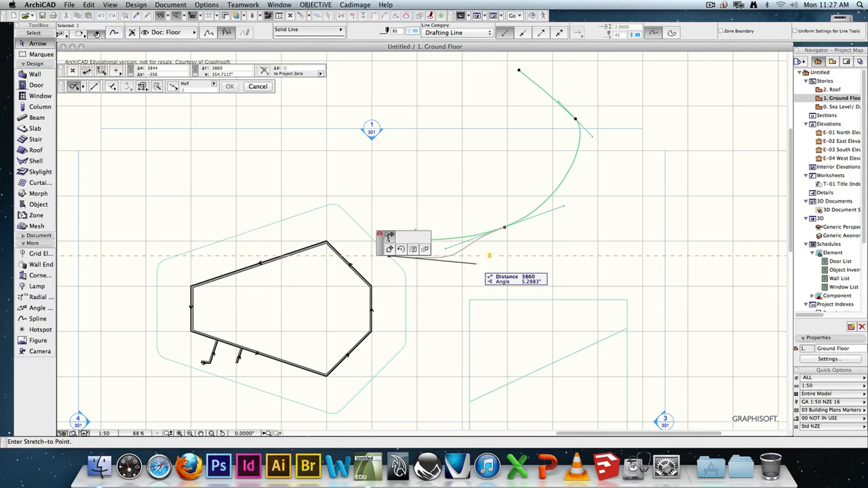
{"action": "left_click", "coordinate": [390, 249]}
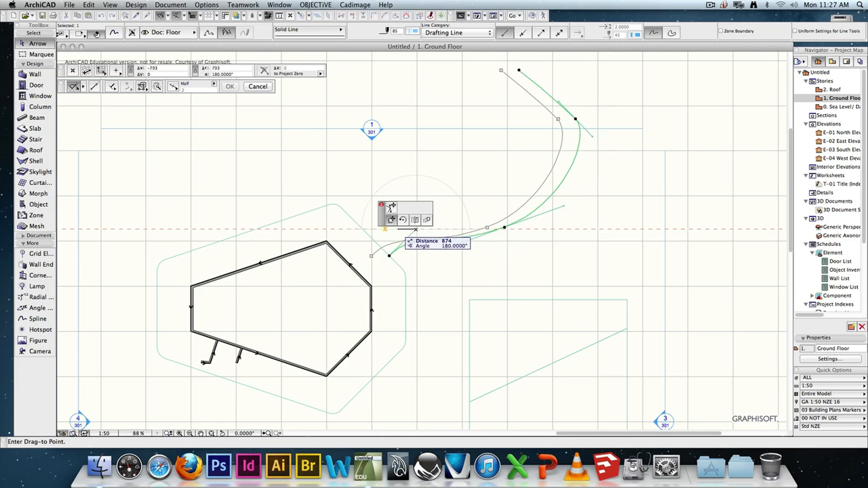
{"action": "left_click", "coordinate": [415, 219]}
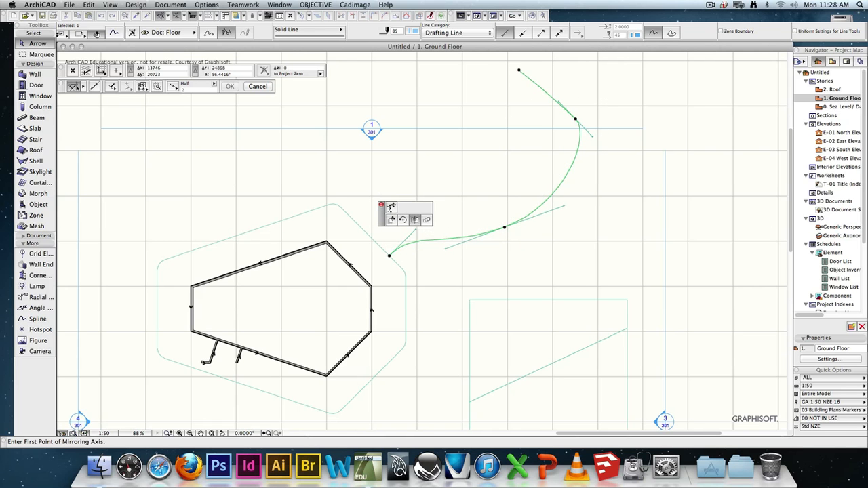
{"action": "left_click", "coordinate": [414, 182]}
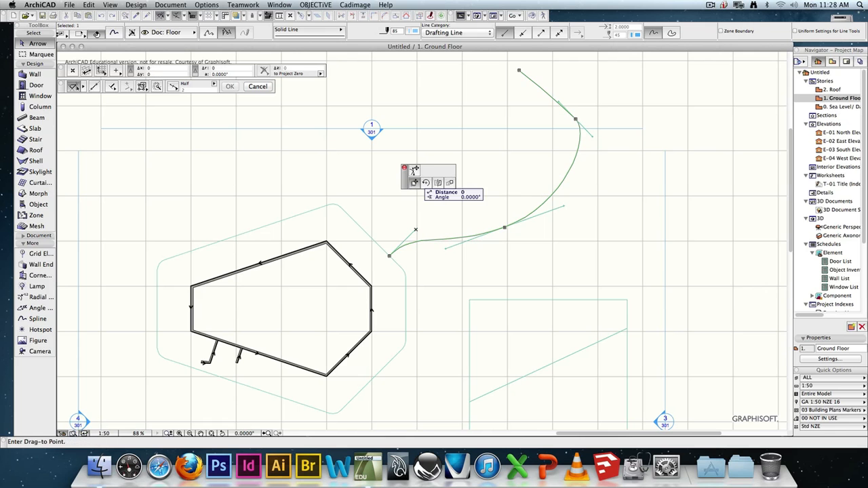
{"action": "left_click", "coordinate": [414, 171]}
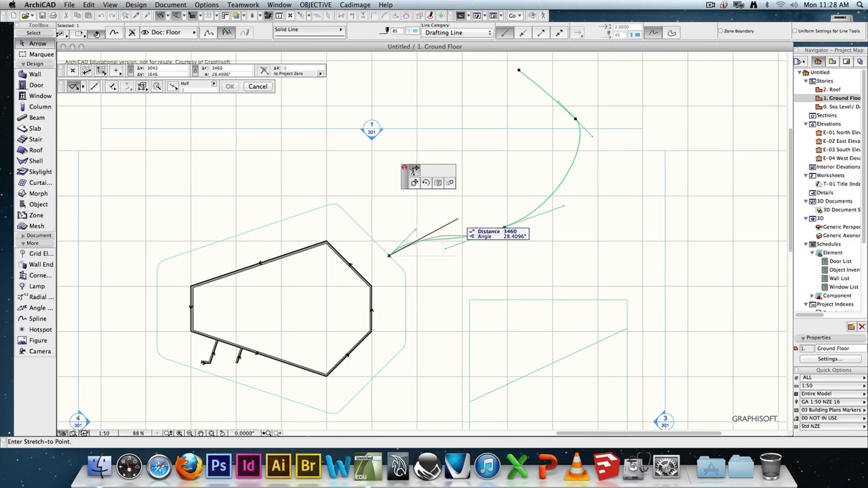
{"action": "left_click", "coordinate": [414, 183]}
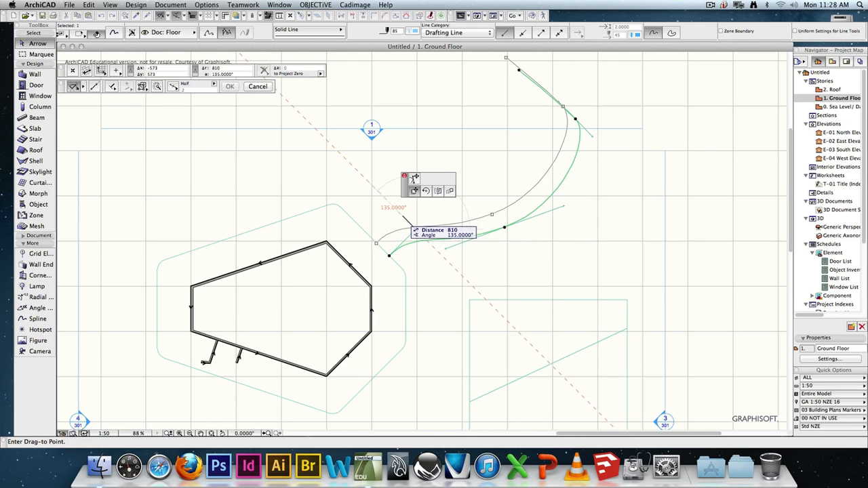
{"action": "left_click", "coordinate": [405, 218]}
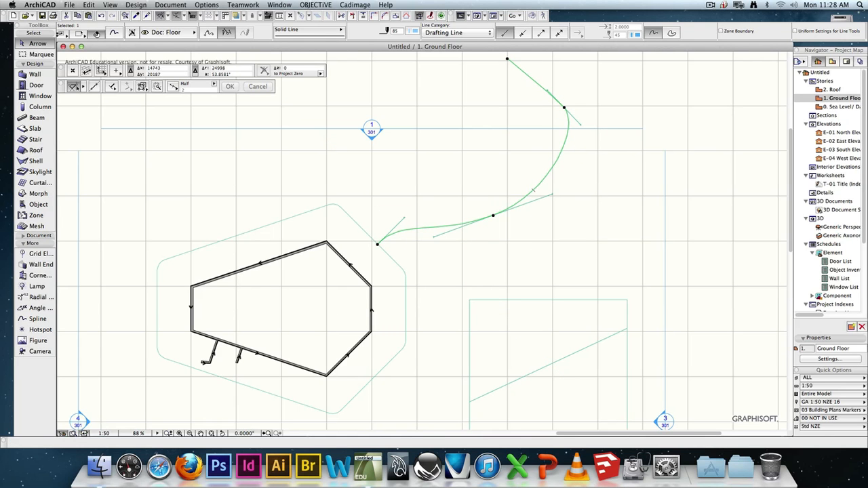
- Rotate the tangent at the spline's lower intermediate node to horizontal, about 850 long, and clear the selection
{"action": "left_click", "coordinate": [434, 237]}
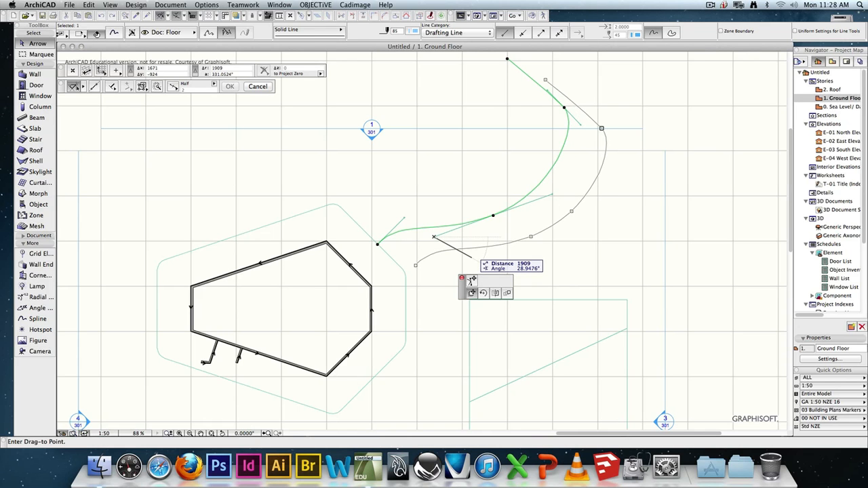
{"action": "left_click", "coordinate": [471, 280]}
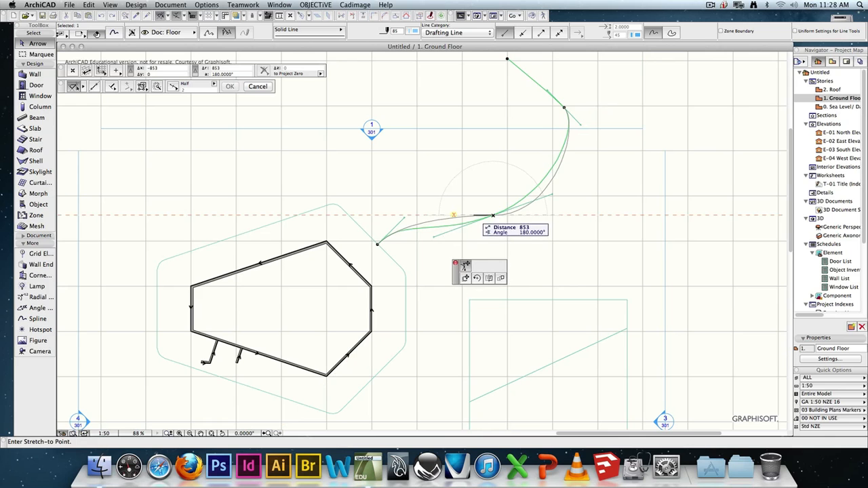
{"action": "left_click", "coordinate": [493, 215]}
{"action": "key", "text": "Escape"}
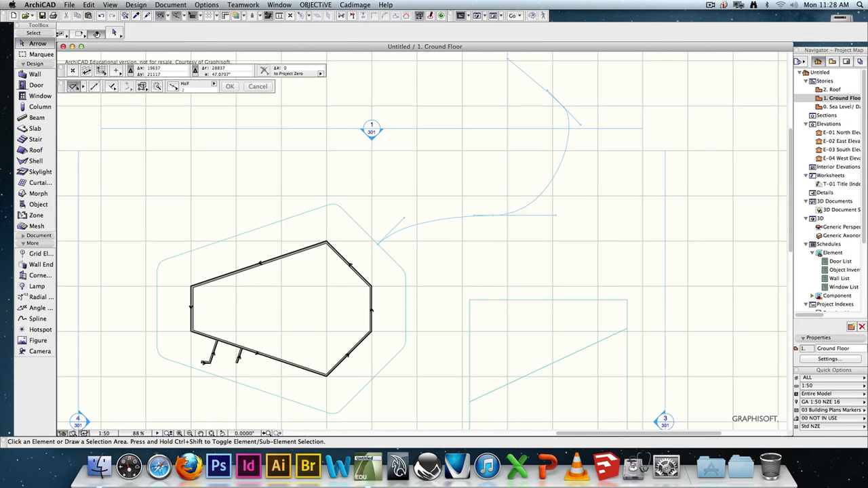
- Stretch the tangent at the spline's upper intermediate node to a steeper, longer slope, smoothing the bend there
{"action": "left_click", "coordinate": [540, 196]}
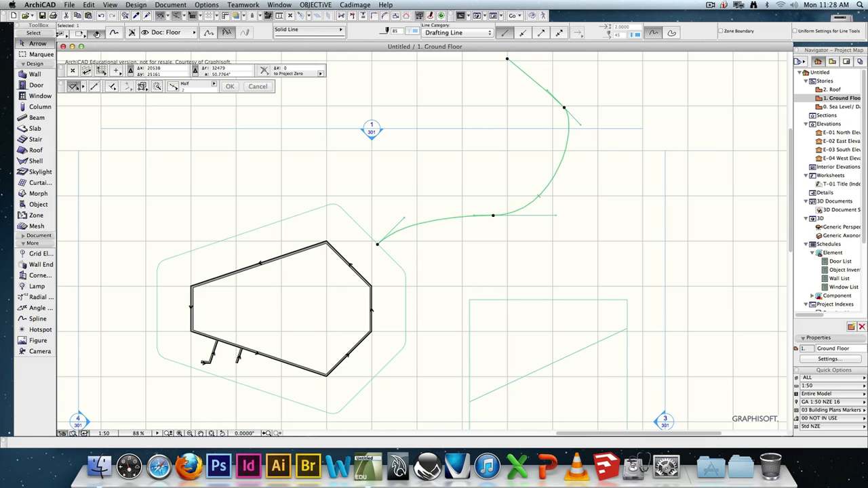
{"action": "left_click", "coordinate": [581, 125]}
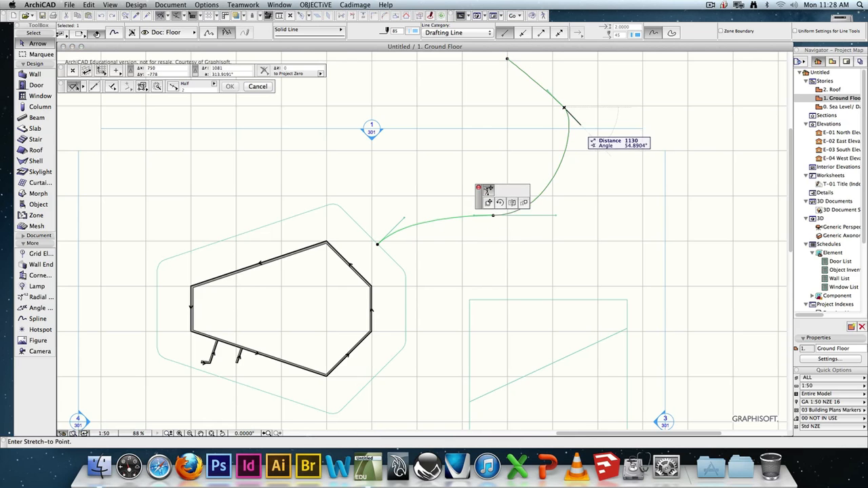
{"action": "left_click", "coordinate": [577, 139]}
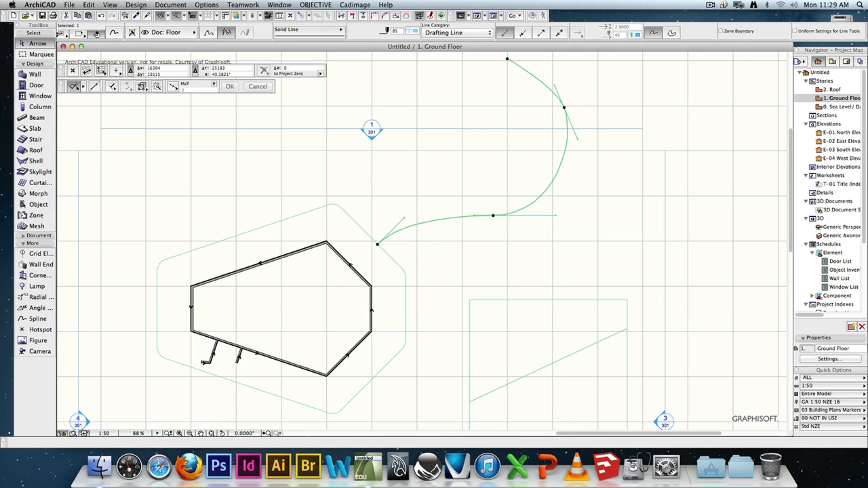
{"action": "key", "text": "Escape"}
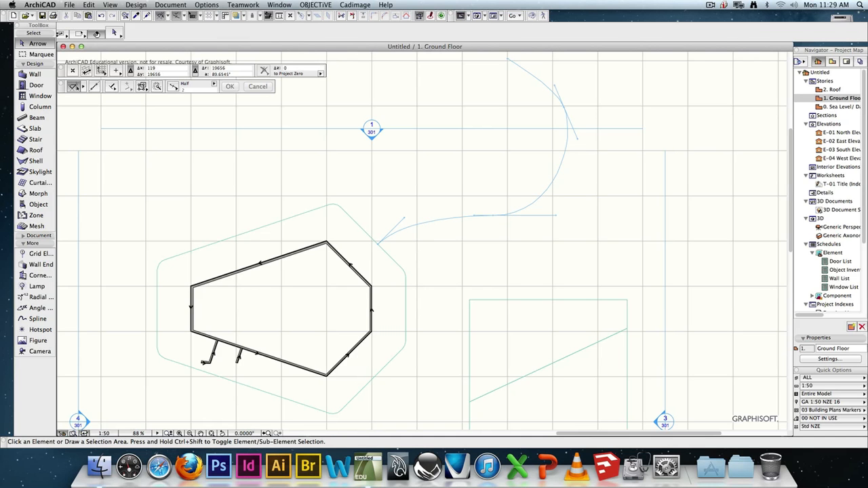
- Trace the spline as a polyline with the Magic Wand
{"action": "left_click", "coordinate": [35, 235]}
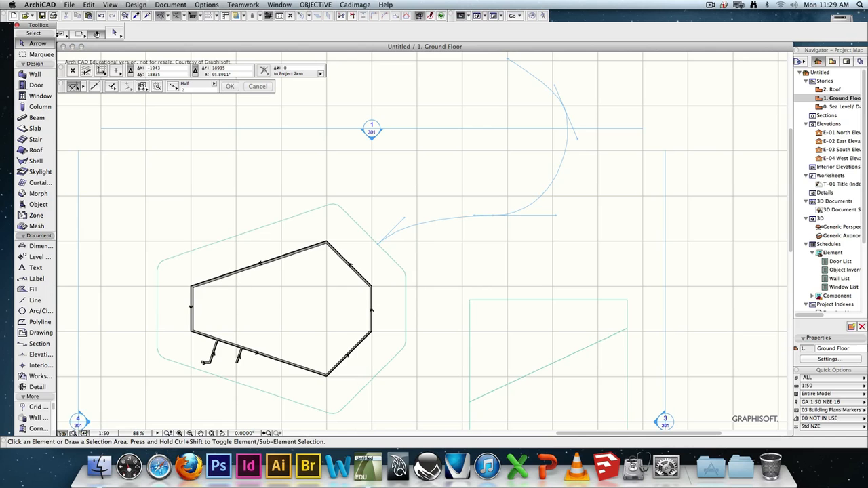
{"action": "left_click", "coordinate": [39, 321]}
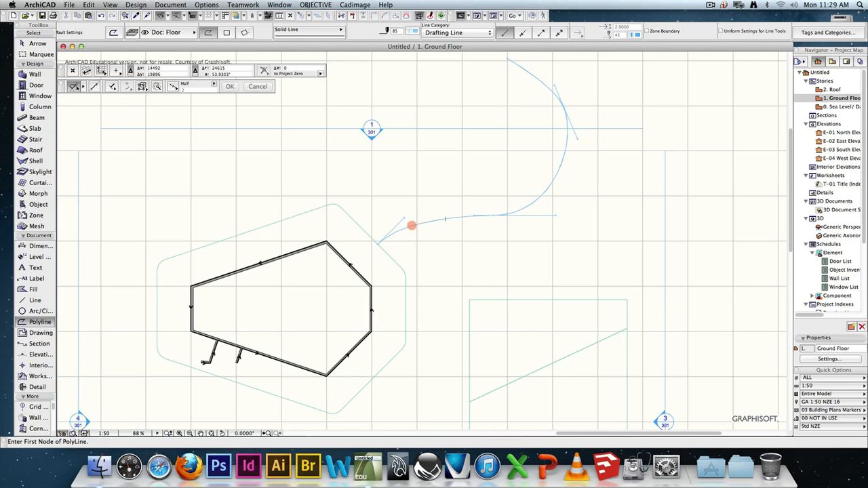
{"action": "key", "text": "Escape"}
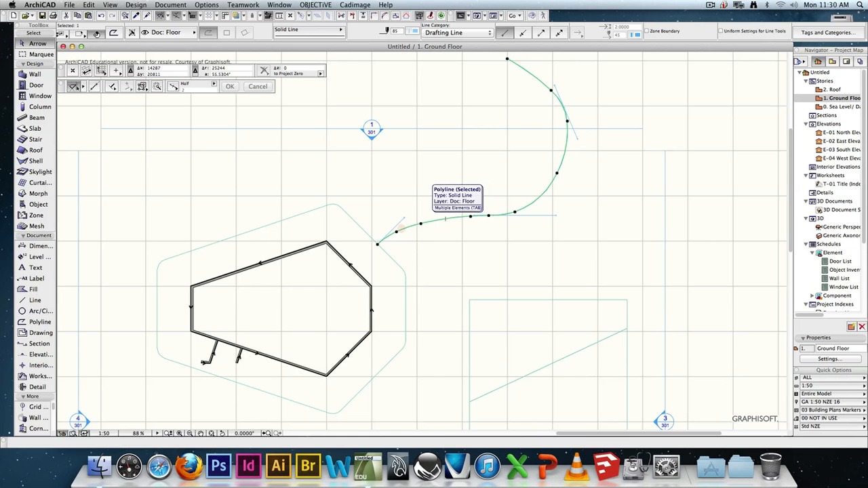
{"action": "key", "text": "Tab"}
{"action": "left_click", "coordinate": [422, 224]}
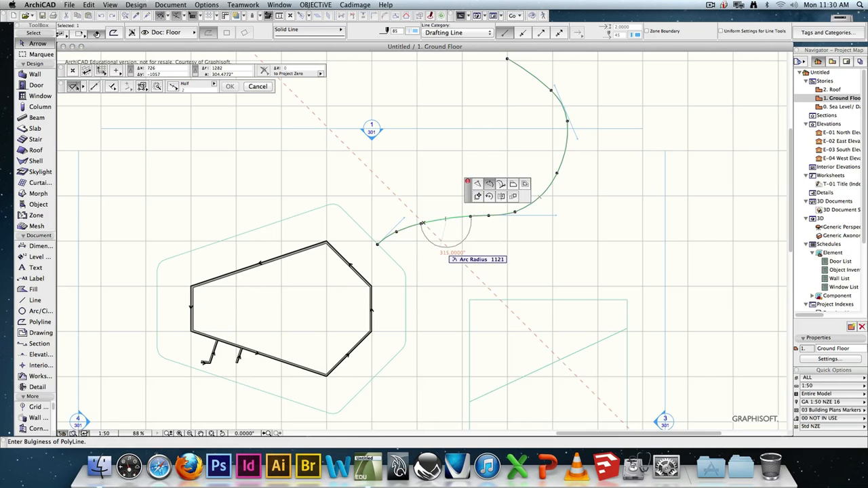
{"action": "key", "text": "Escape"}
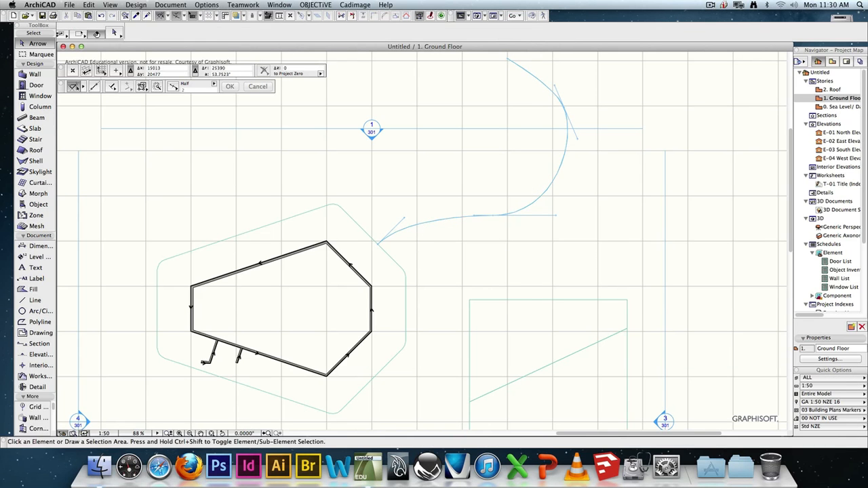
- Select the original spline beneath the traced polyline and drag it well to the right, leaving the polyline in place
{"action": "left_click", "coordinate": [445, 218]}
{"action": "key", "text": "Tab"}
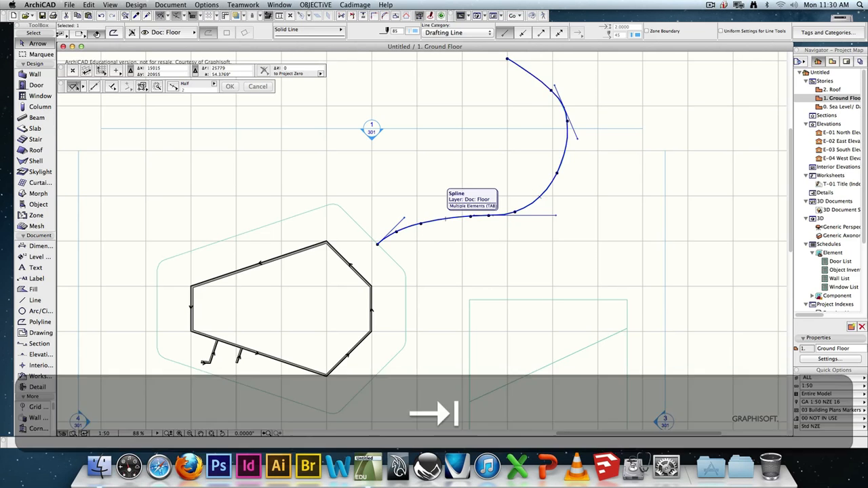
{"action": "left_click", "coordinate": [470, 216]}
{"action": "key", "text": "Escape"}
{"action": "key", "text": "Tab"}
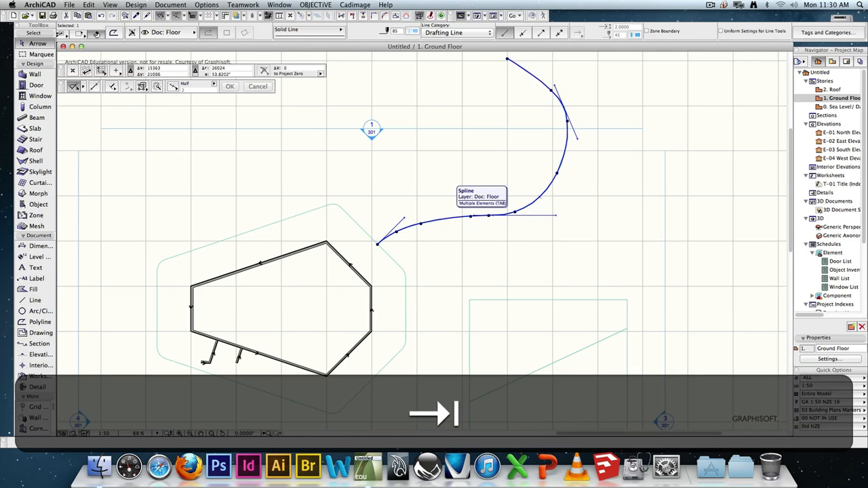
{"action": "key", "text": "Tab"}
{"action": "key", "text": "Tab"}
{"action": "left_click", "coordinate": [447, 219]}
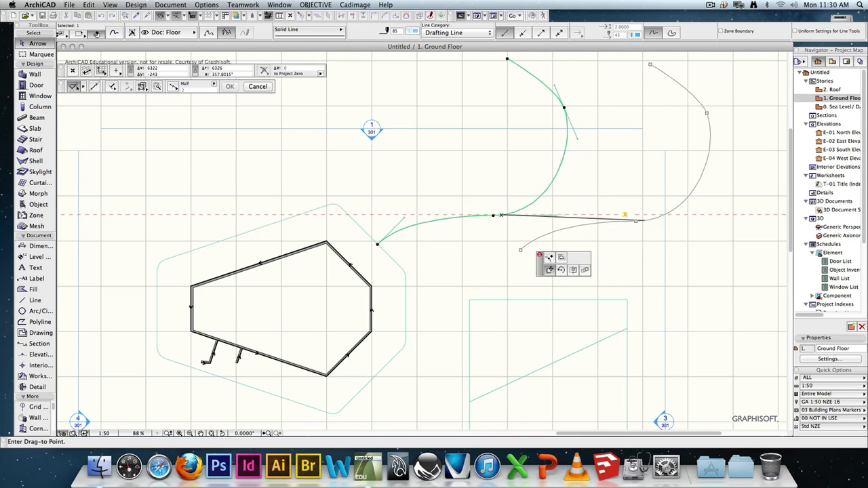
{"action": "left_click", "coordinate": [650, 219]}
{"action": "left_click", "coordinate": [502, 215]}
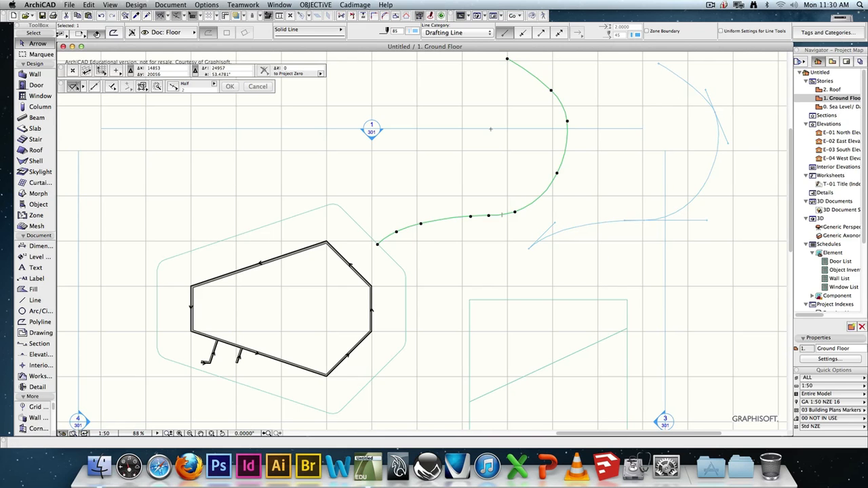
{"action": "left_click", "coordinate": [502, 214]}
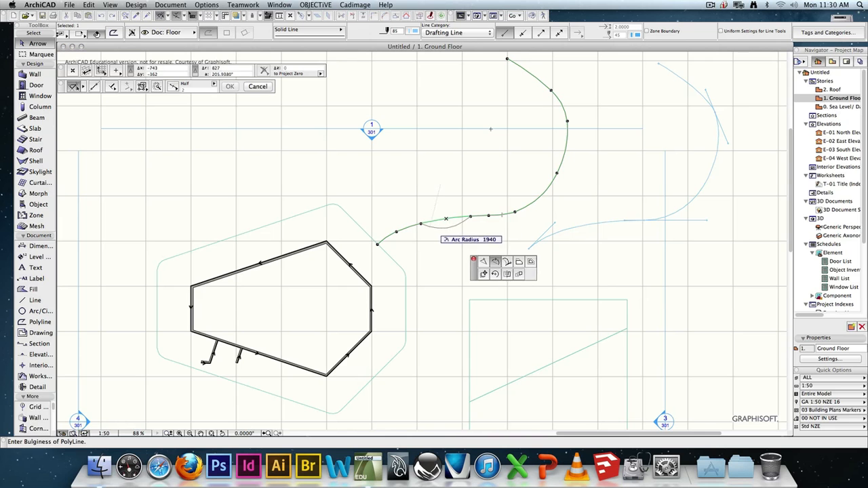
{"action": "key", "text": "Escape"}
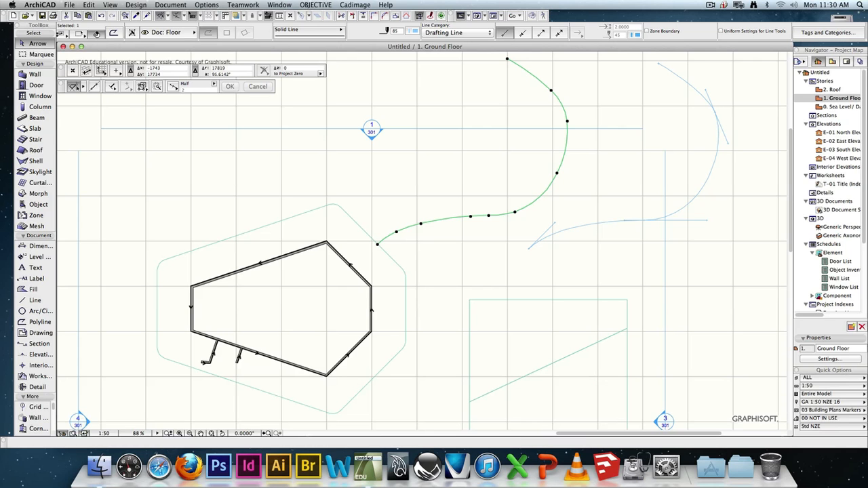
- Try to add an arc dimension to the polyline's curved segment between its third and fourth nodes, and undo it
{"action": "left_click", "coordinate": [37, 246]}
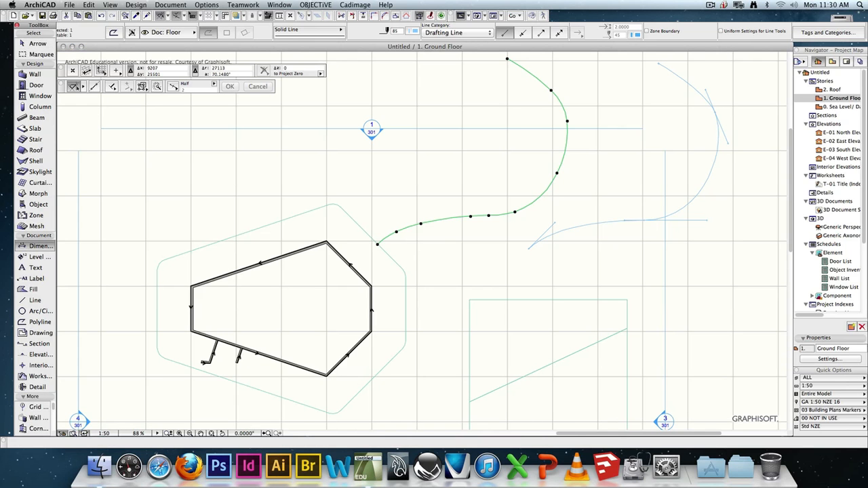
{"action": "key", "text": "Escape"}
{"action": "left_click", "coordinate": [37, 246]}
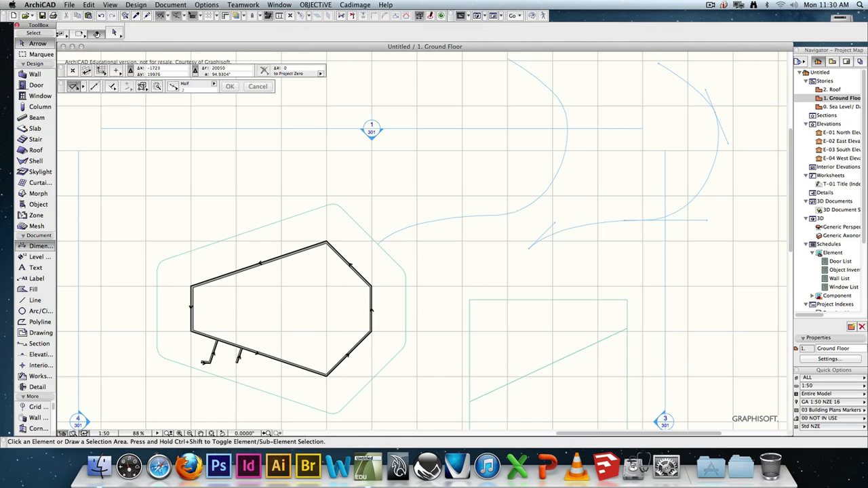
{"action": "left_click", "coordinate": [337, 33]}
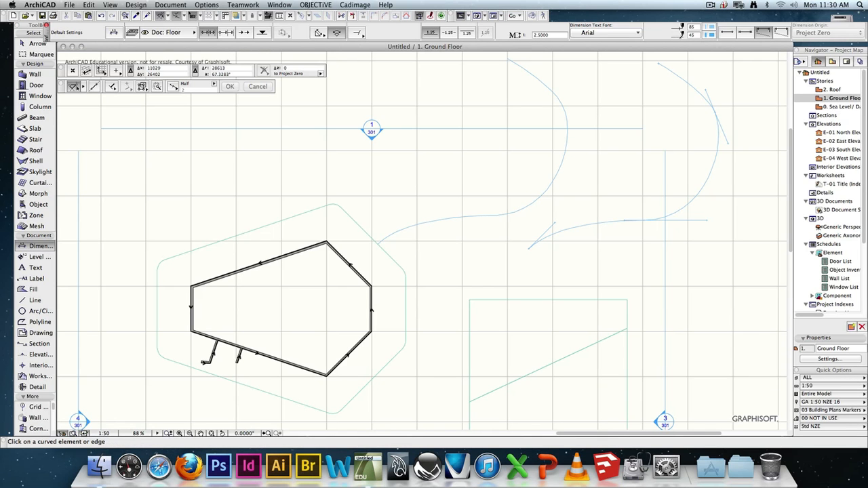
{"action": "left_click", "coordinate": [421, 224]}
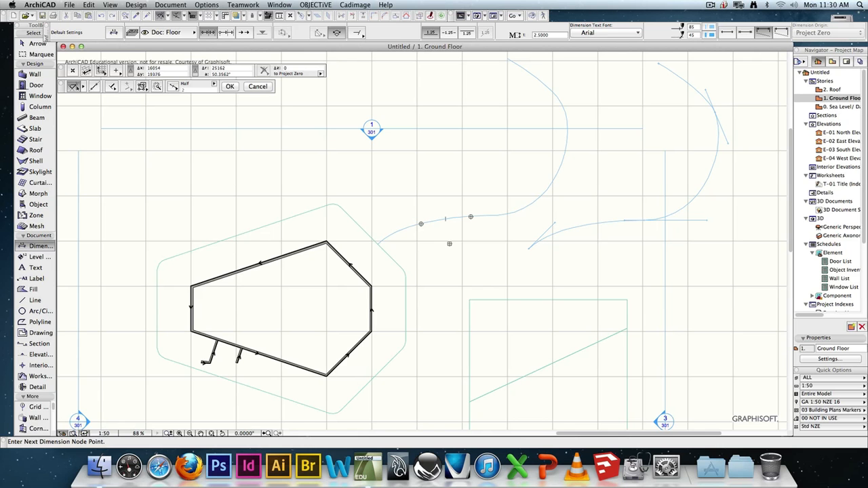
{"action": "double_click", "coordinate": [464, 256]}
{"action": "key", "text": "super+z"}
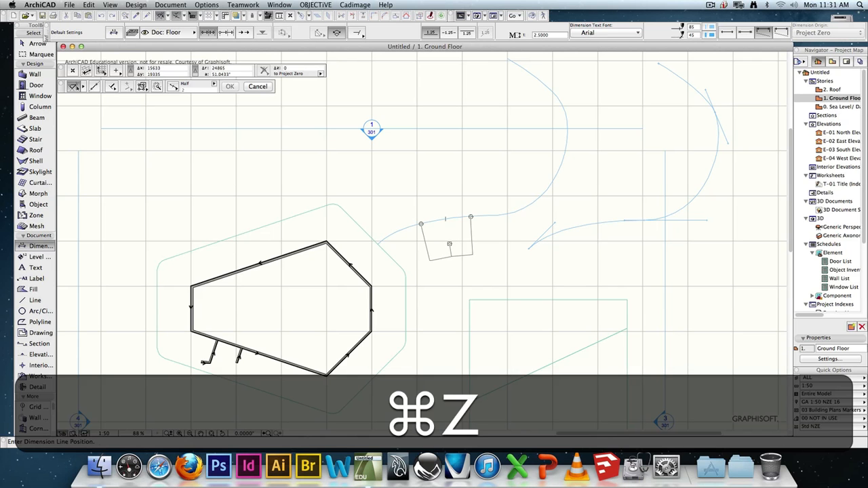
{"action": "key", "text": "super+z"}
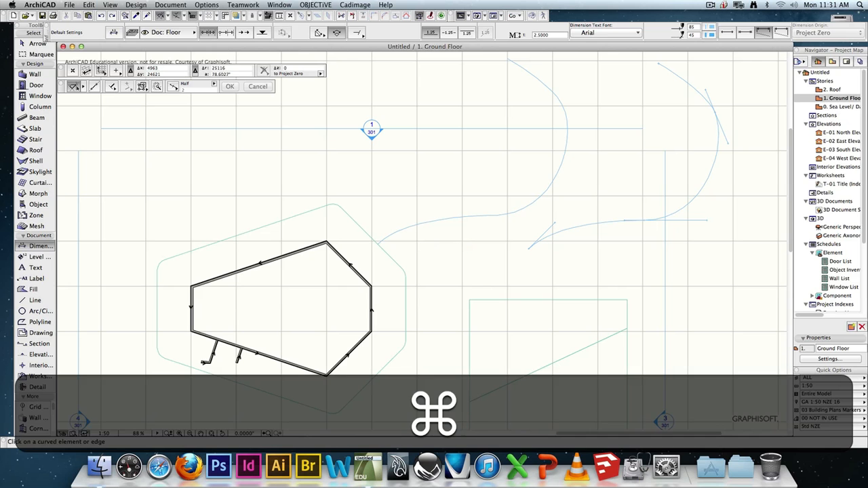
{"action": "key", "text": "Escape"}
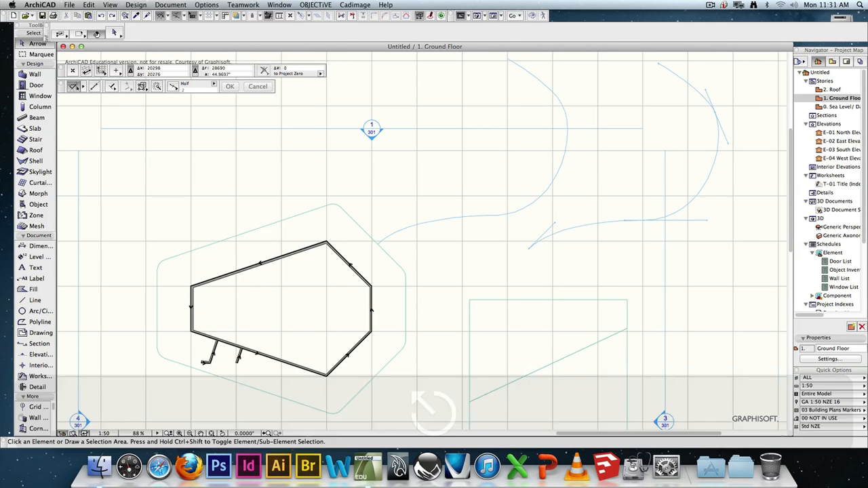
- Create EXT: Stud 90 walls along the relocated spline using the Magic Wand
{"action": "left_click", "coordinate": [34, 74]}
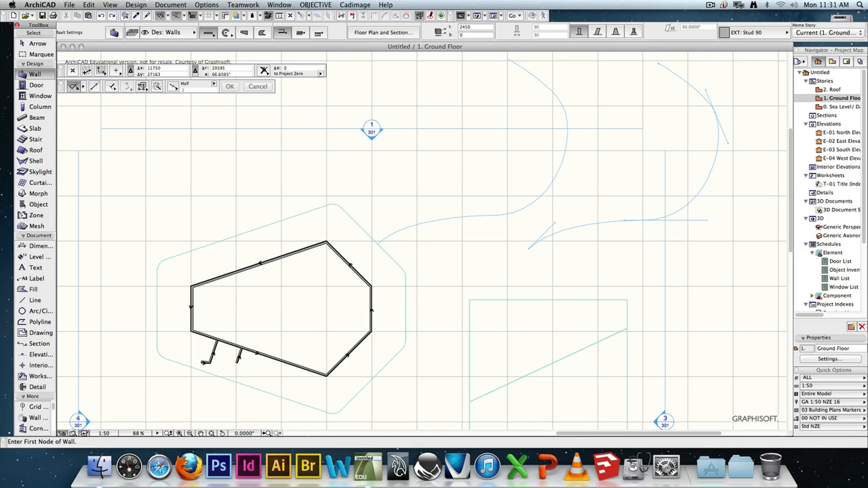
{"action": "key", "text": "space"}
{"action": "left_click", "coordinate": [596, 223]}
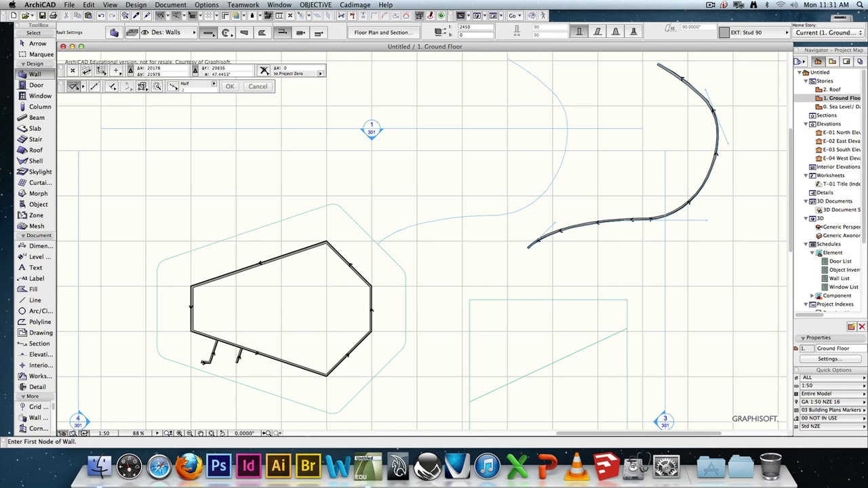
{"action": "key", "text": "Escape"}
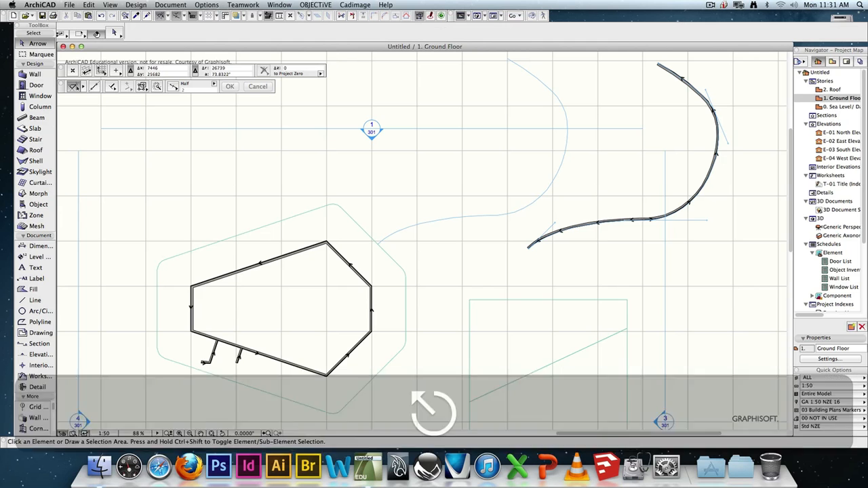
- Look at the straight and curved geometry methods available for drawing walls
{"action": "left_click", "coordinate": [35, 75]}
{"action": "left_click", "coordinate": [210, 33]}
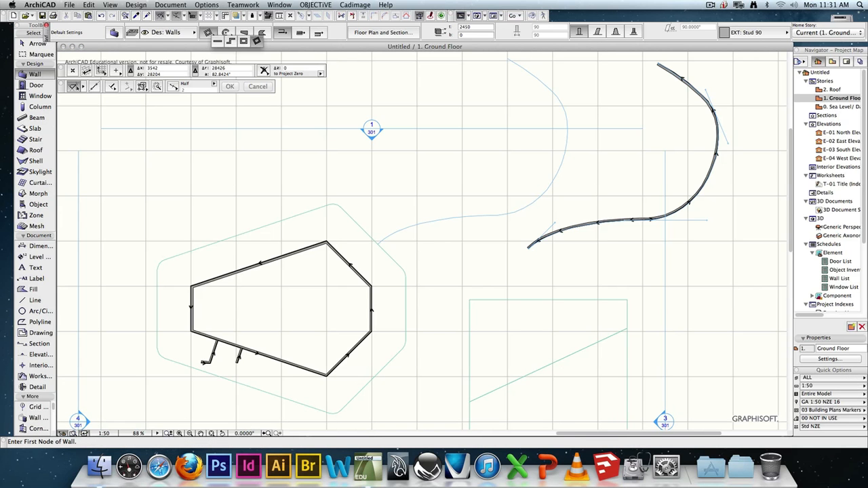
{"action": "left_click", "coordinate": [225, 33]}
{"action": "left_click", "coordinate": [225, 32]}
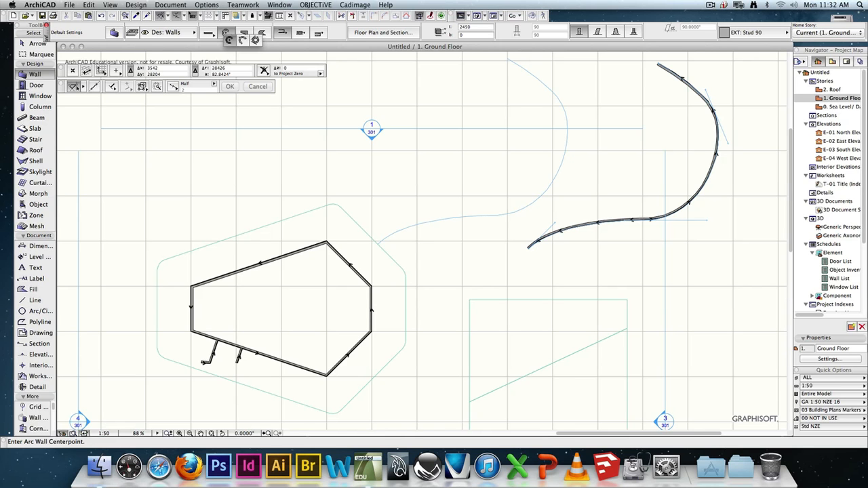
{"action": "key", "text": "Escape"}
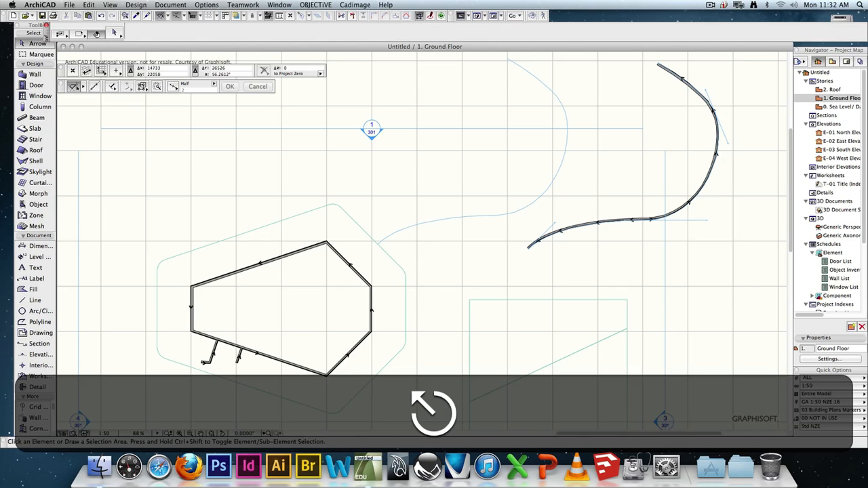
- Undo and restore the wall traced along the copied curve
{"action": "left_click", "coordinate": [35, 75]}
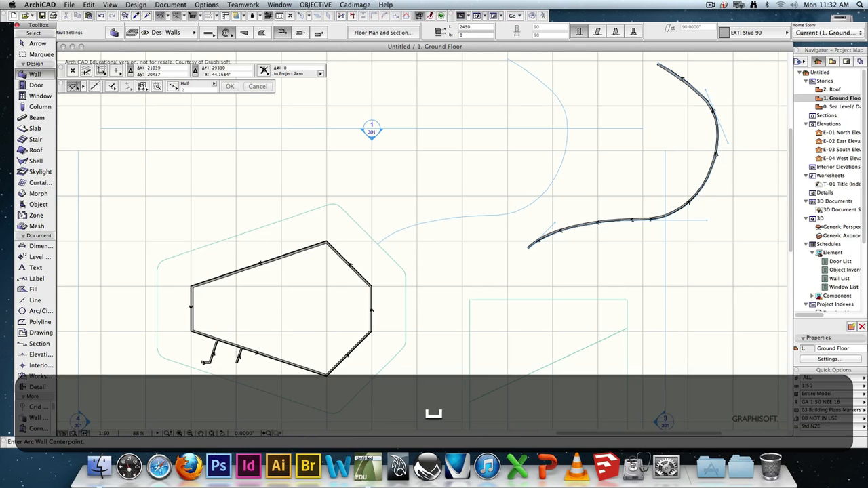
{"action": "key", "text": "space"}
{"action": "key", "text": "super+z"}
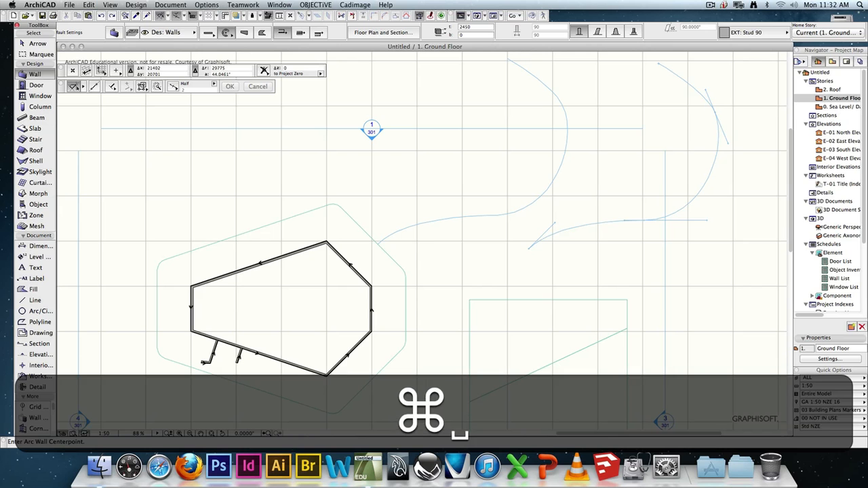
{"action": "key", "text": "super+shift+z"}
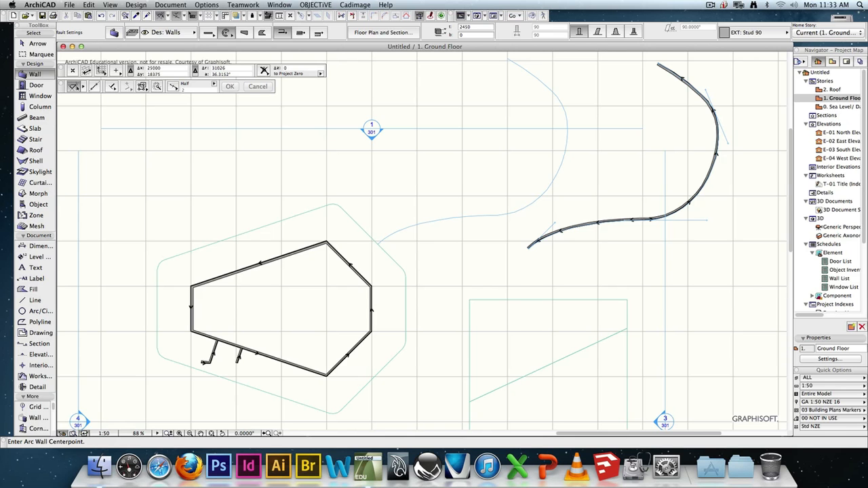
- Undo the traced curved wall, the curve copy beneath it and the original spline's conversion to a polyline
{"action": "key", "text": "Escape"}
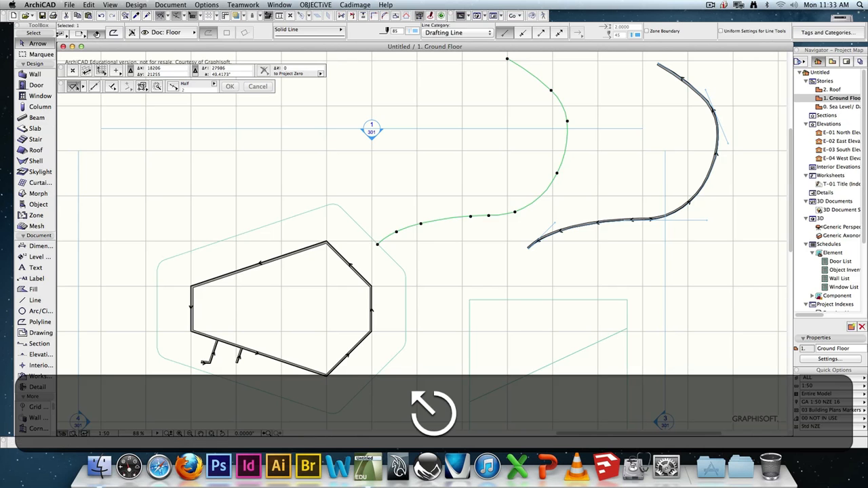
{"action": "key", "text": "super+z"}
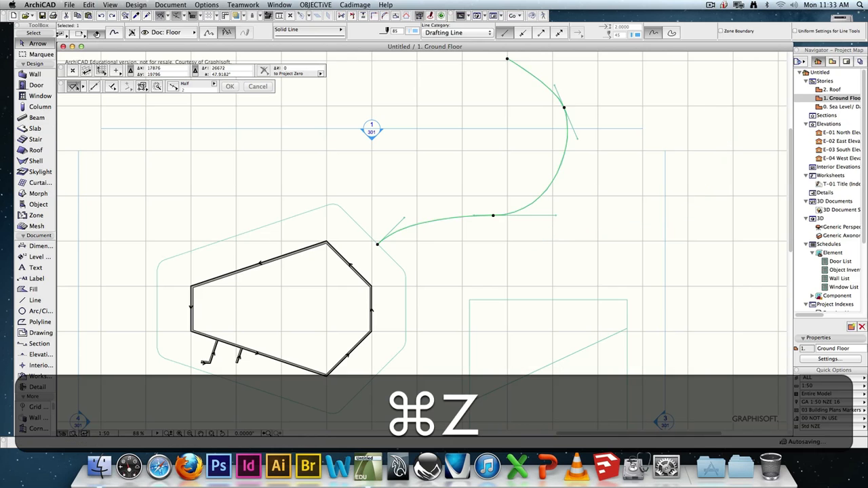
{"action": "key", "text": "super+z"}
{"action": "key", "text": "Escape"}
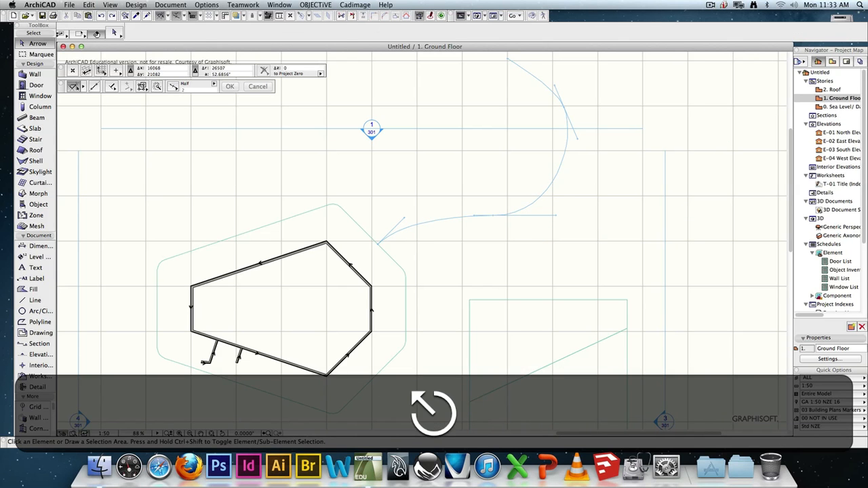
- Try moving the spline slightly down and to the right, and undo the move
{"action": "left_click_drag", "start_coordinate": [464, 217], "coordinate": [467, 225]}
{"action": "left_click", "coordinate": [464, 218]}
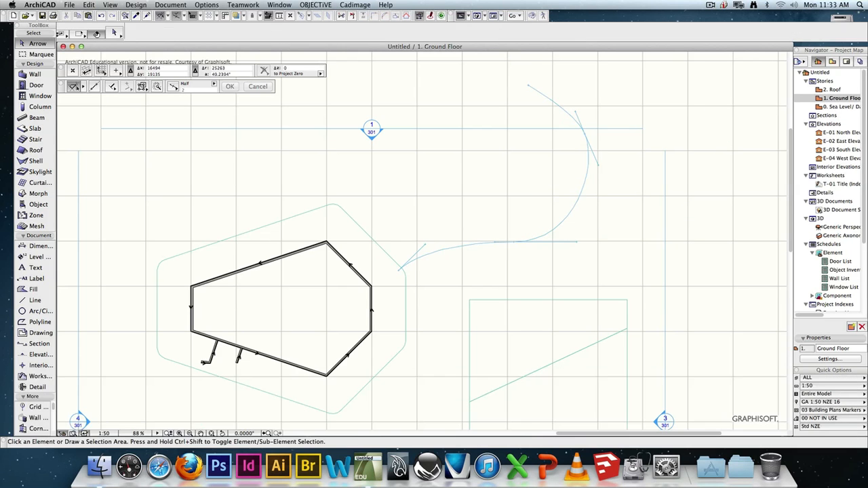
{"action": "key", "text": "super+z"}
{"action": "key", "text": "super+z"}
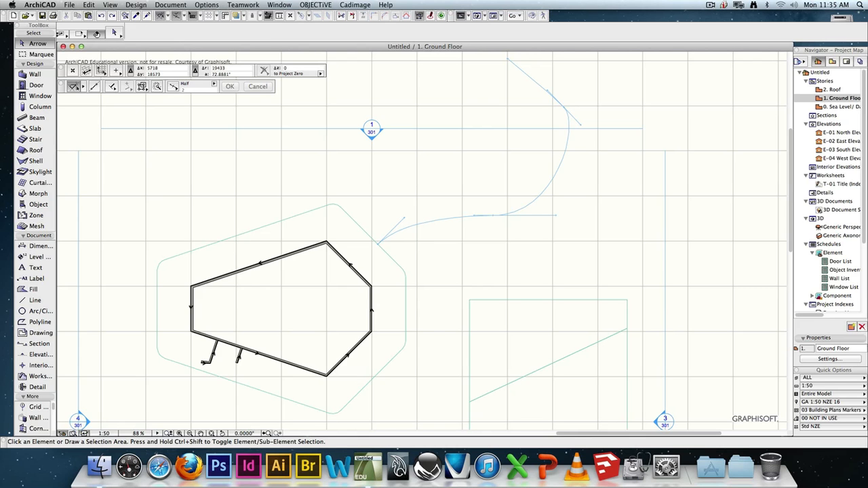
- Draw a centerpoint arc of about 2900 mm radius in the empty area right of the spline, sweeping roughly a quarter turn
{"action": "left_click", "coordinate": [41, 312]}
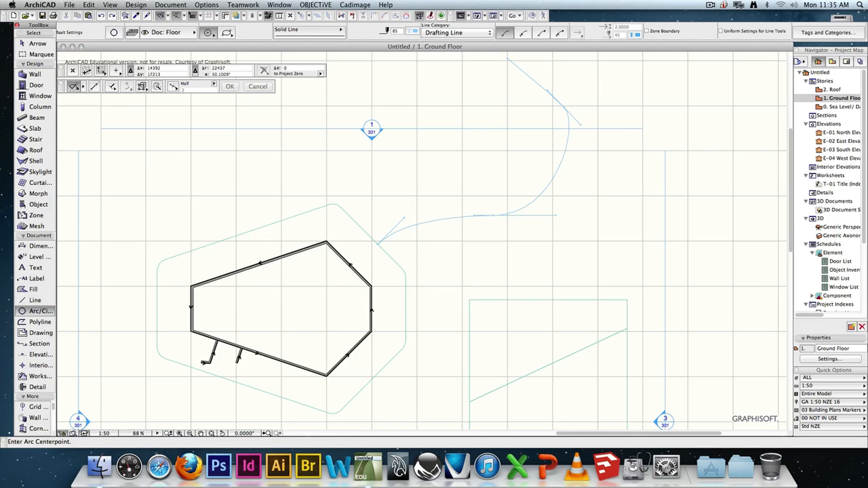
{"action": "left_click", "coordinate": [639, 246]}
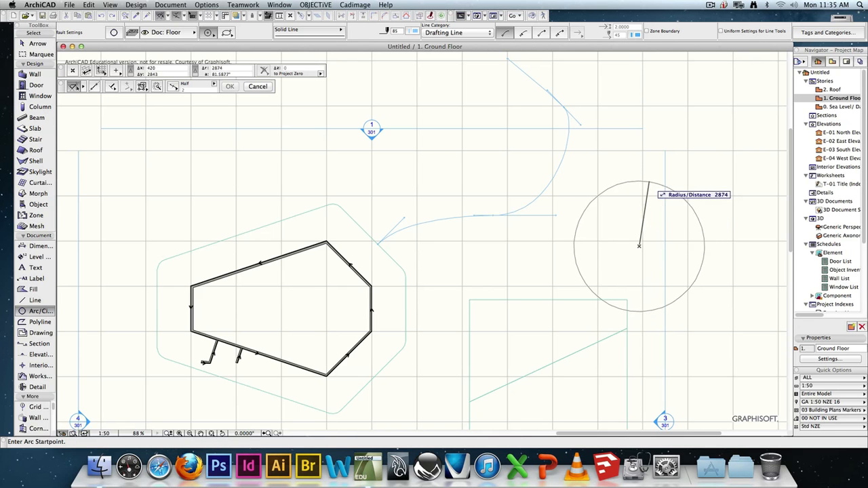
{"action": "left_click", "coordinate": [639, 181]}
{"action": "left_click", "coordinate": [706, 238]}
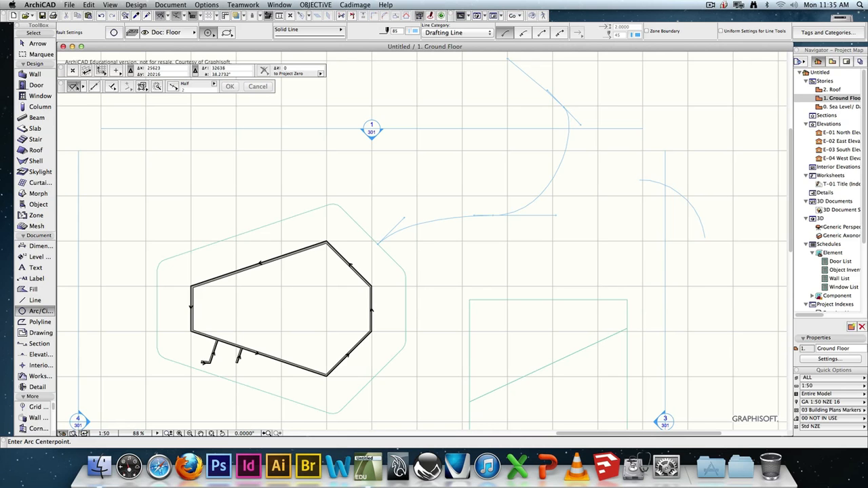
- Draw a larger concentric arc of about 3800 mm radius outside the first one, and undo it
{"action": "left_click", "coordinate": [639, 246]}
{"action": "left_click", "coordinate": [651, 160]}
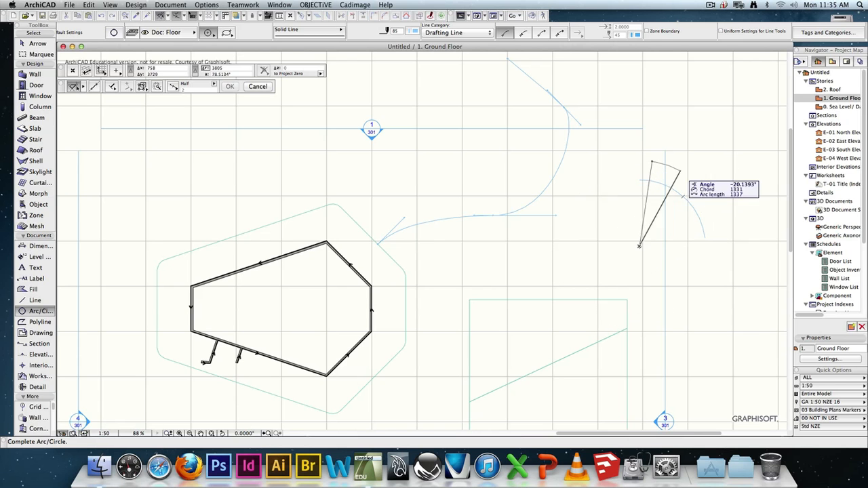
{"action": "left_click", "coordinate": [719, 217]}
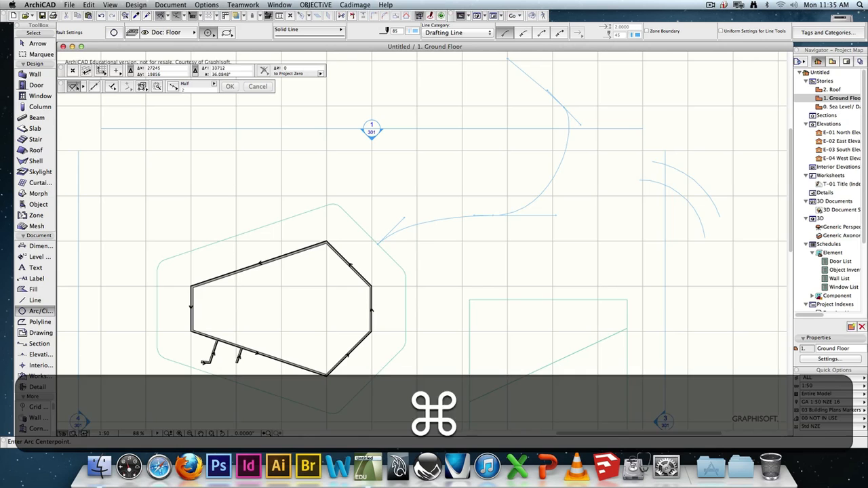
{"action": "key", "text": "super+z"}
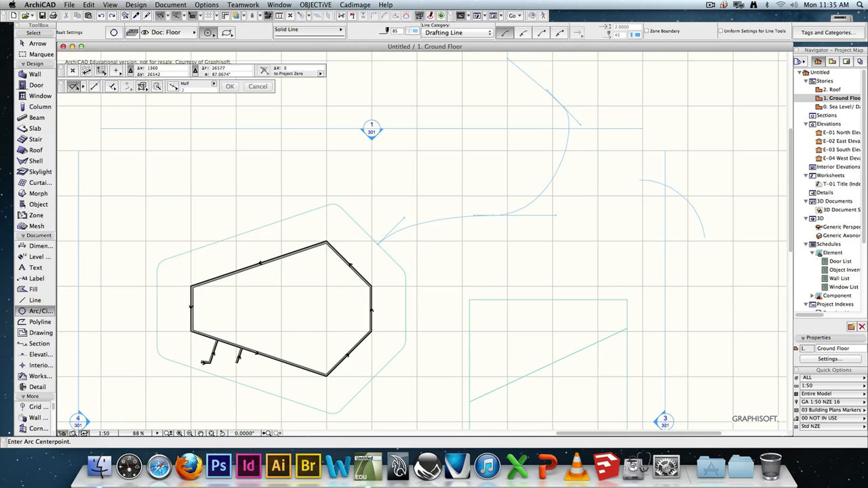
- Find the Control Box in the list of available palettes
{"action": "left_click_drag", "start_coordinate": [61, 89], "coordinate": [60, 93]}
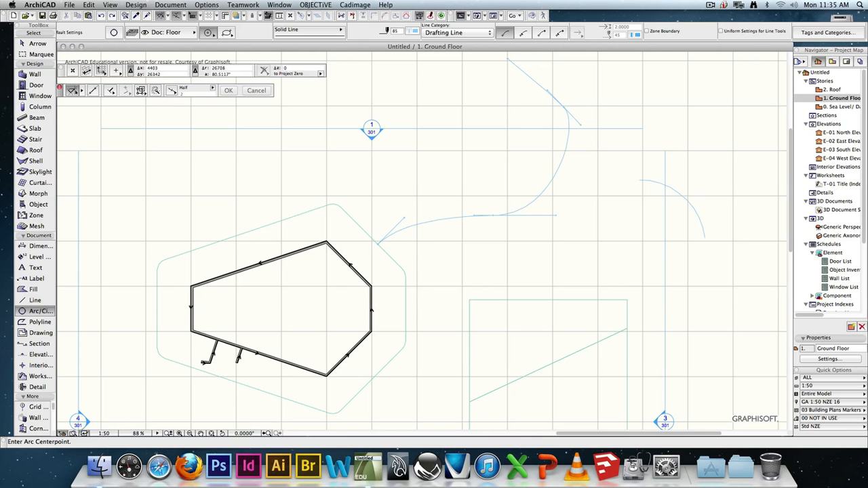
{"action": "left_click", "coordinate": [279, 4]}
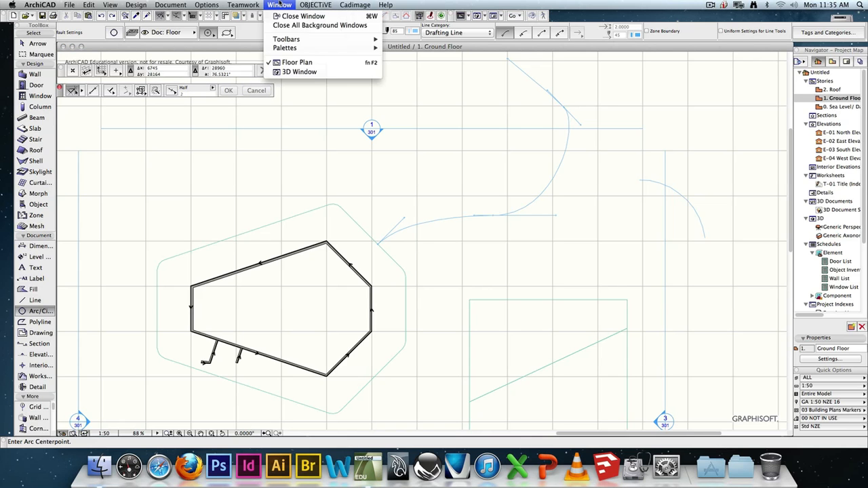
{"action": "mouse_move", "coordinate": [286, 48]}
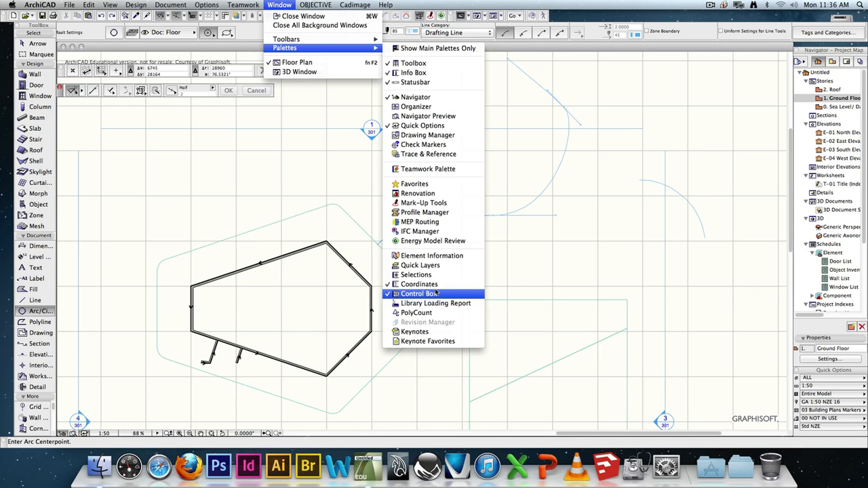
{"action": "key", "text": "Escape"}
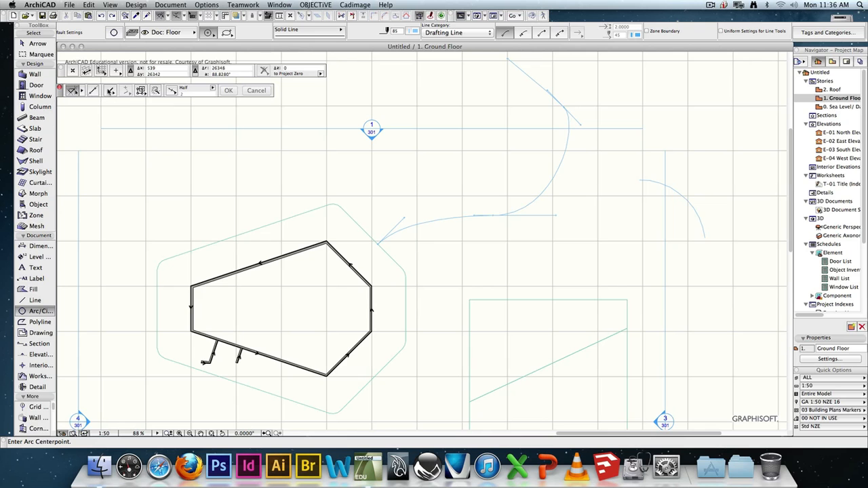
- Look through the Control Box's relative construction methods, such as parallel and perpendicular
{"action": "left_click", "coordinate": [111, 93]}
{"action": "left_click", "coordinate": [107, 92]}
{"action": "left_click", "coordinate": [111, 93]}
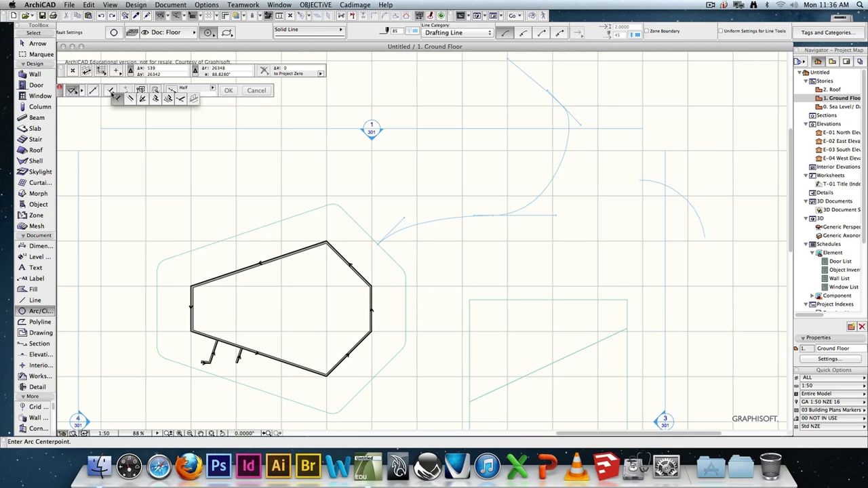
{"action": "left_click", "coordinate": [112, 95]}
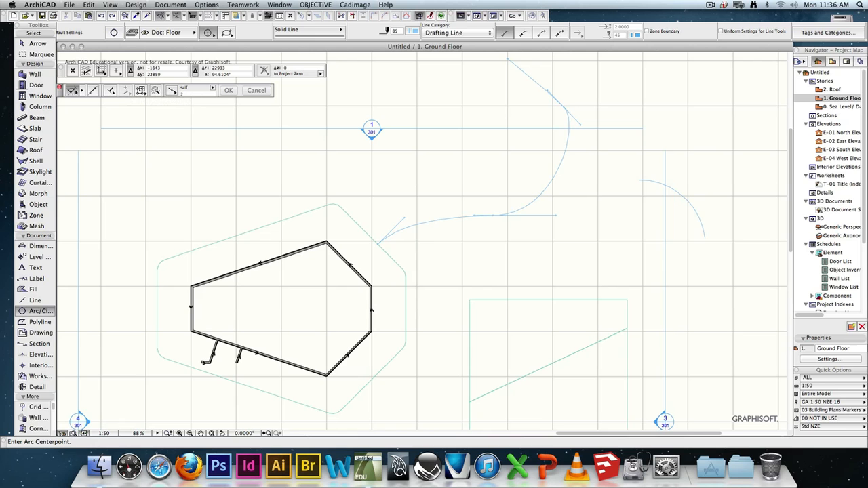
{"action": "left_click", "coordinate": [28, 76]}
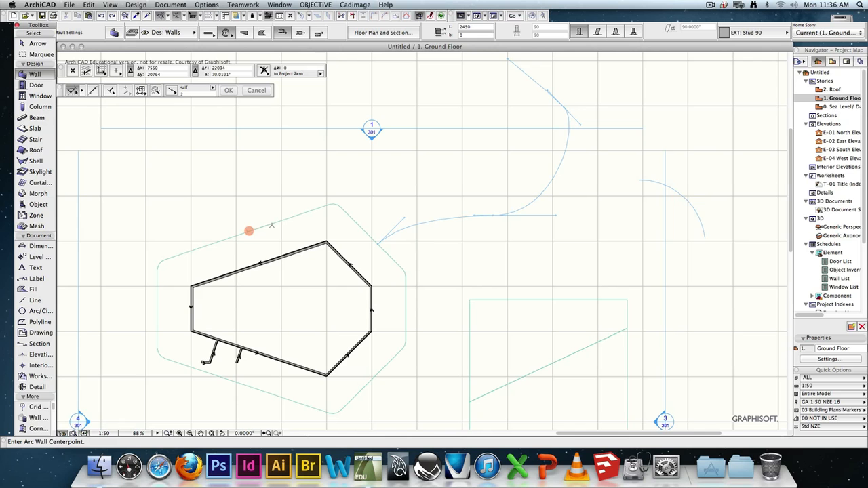
{"action": "left_click", "coordinate": [111, 91]}
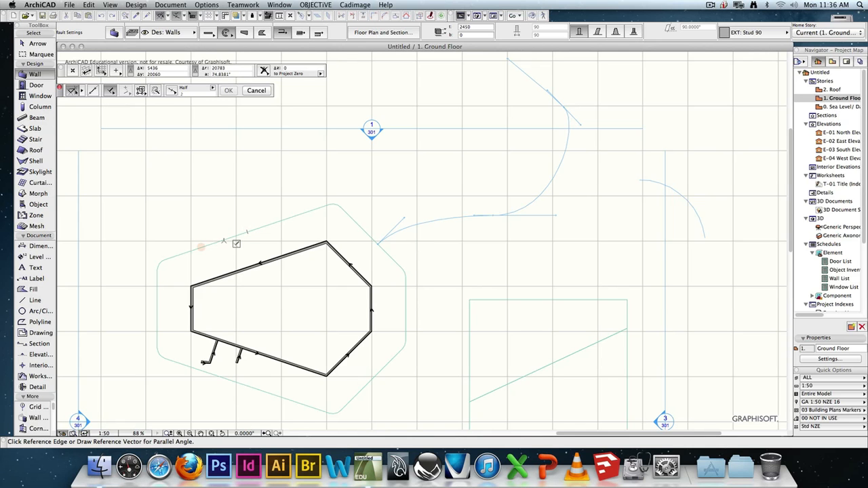
{"action": "left_click", "coordinate": [236, 243]}
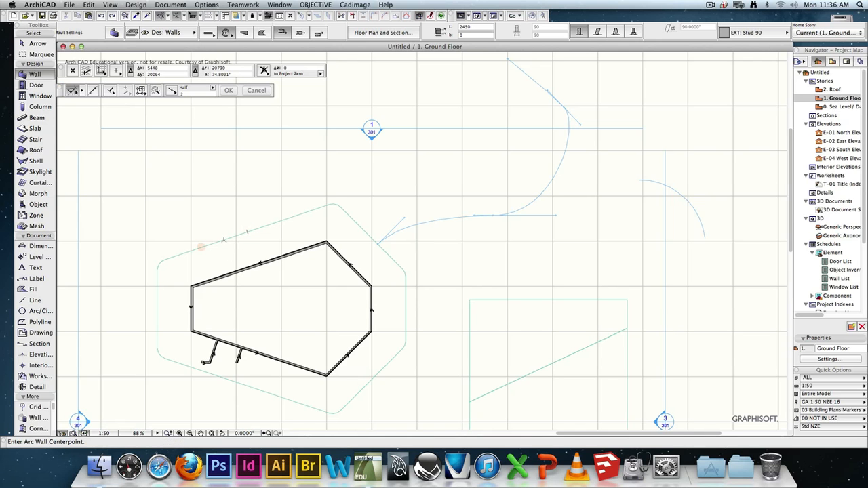
{"action": "left_click", "coordinate": [298, 198]}
{"action": "left_click", "coordinate": [209, 33]}
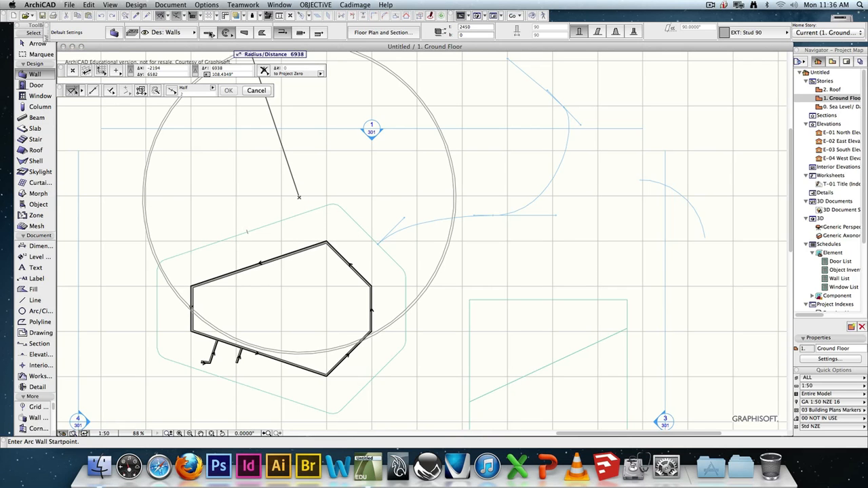
{"action": "key", "text": "Escape"}
{"action": "key", "text": "Escape"}
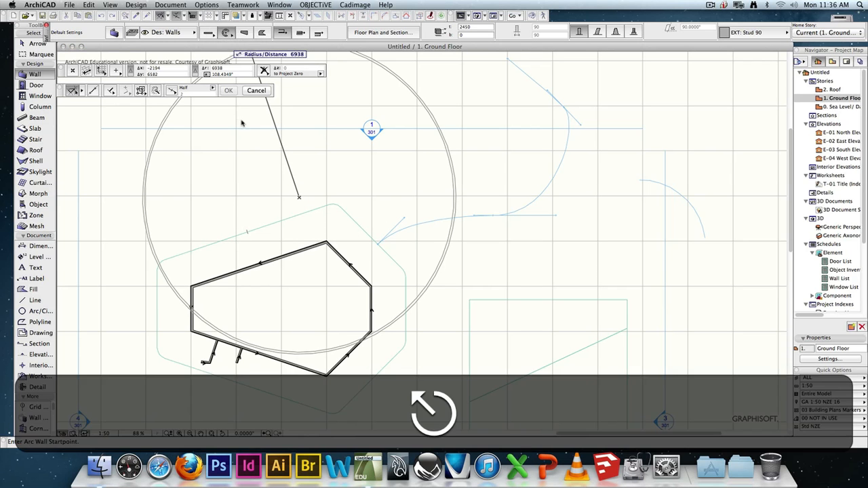
- Draw a straight wall above the polygonal outline, constrained perpendicular to the outline's sloping upper edge
{"action": "left_click", "coordinate": [209, 32]}
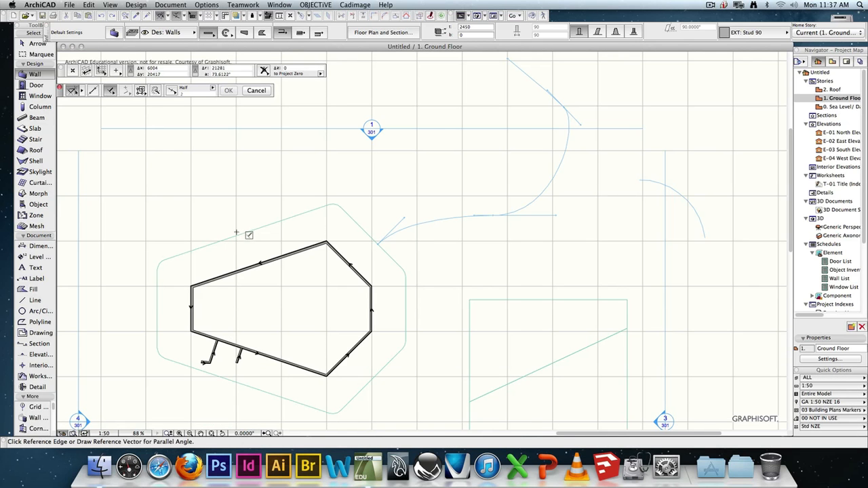
{"action": "left_click", "coordinate": [304, 200]}
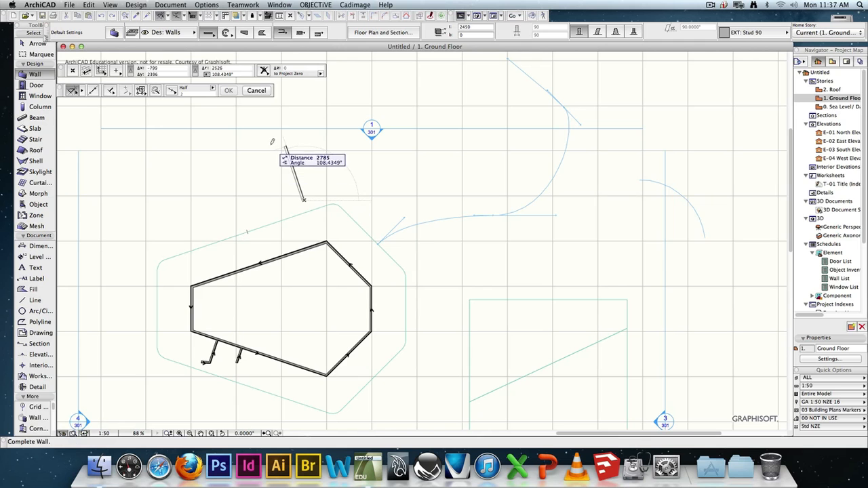
{"action": "left_click", "coordinate": [282, 138]}
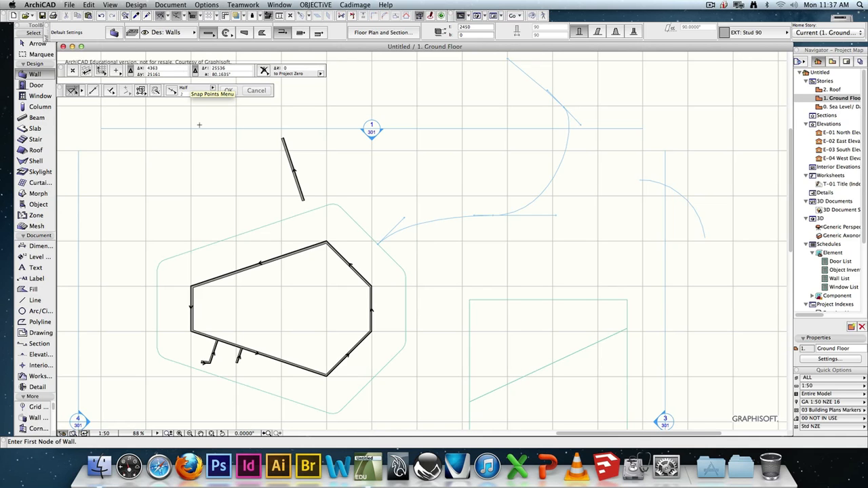
- Draw a wall about 4300 mm long perpendicular to the outline's upper edge using a guide line, and undo it
{"action": "left_click", "coordinate": [249, 232]}
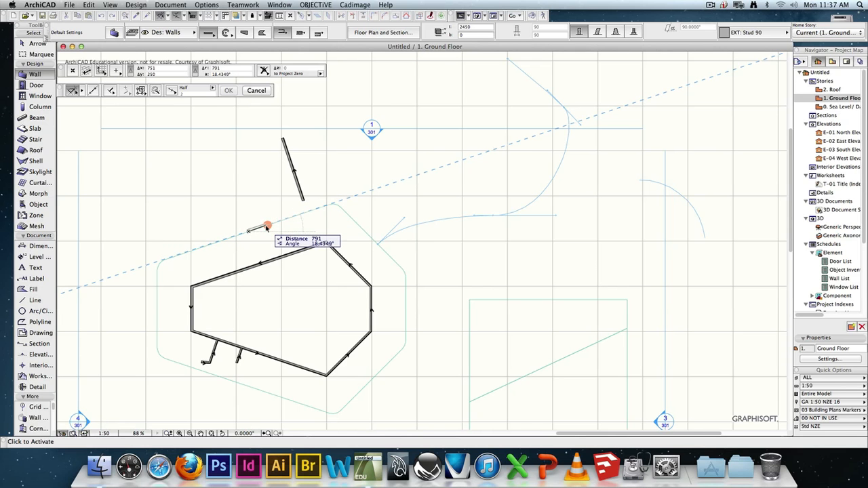
{"action": "mouse_move", "coordinate": [267, 227]}
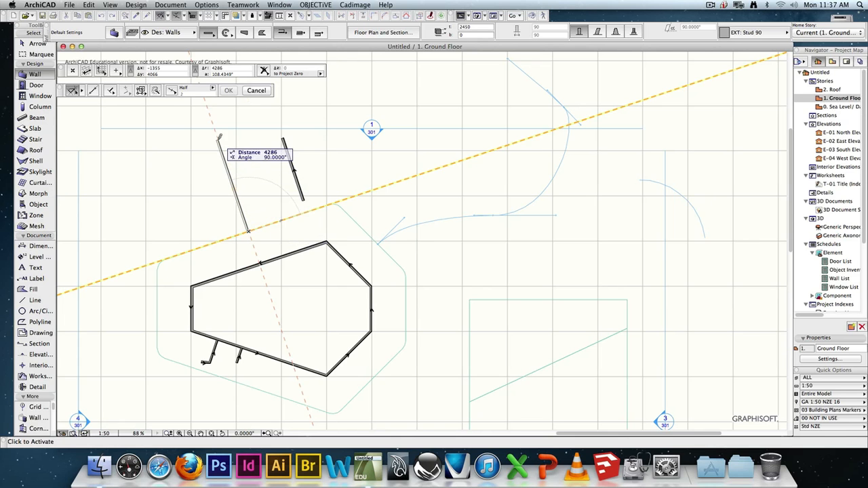
{"action": "left_click", "coordinate": [248, 231]}
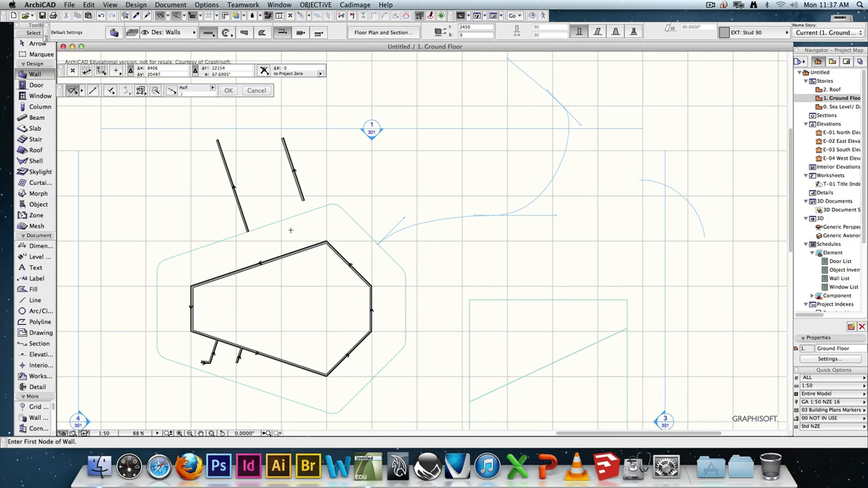
{"action": "key", "text": "super+z"}
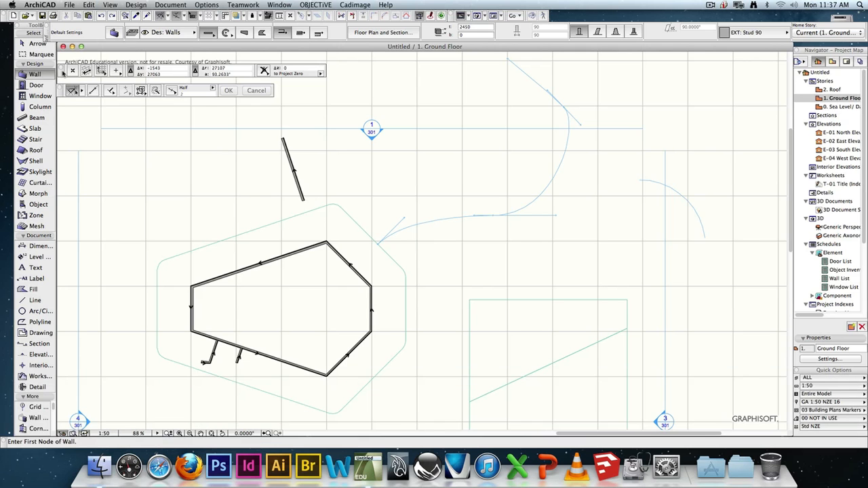
- Draw a wall about 5000 mm long in the plan's upper-right area, perpendicular to the green outer outline's sloping upper edge
{"action": "left_click", "coordinate": [112, 91]}
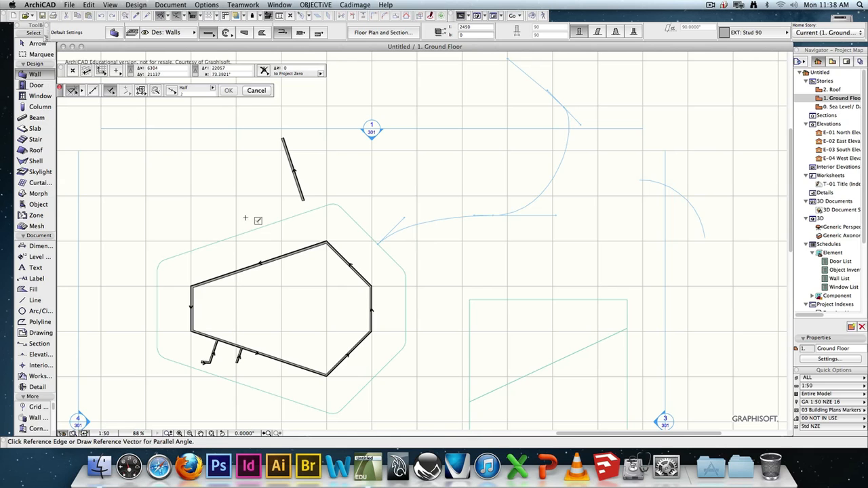
{"action": "left_click", "coordinate": [230, 236]}
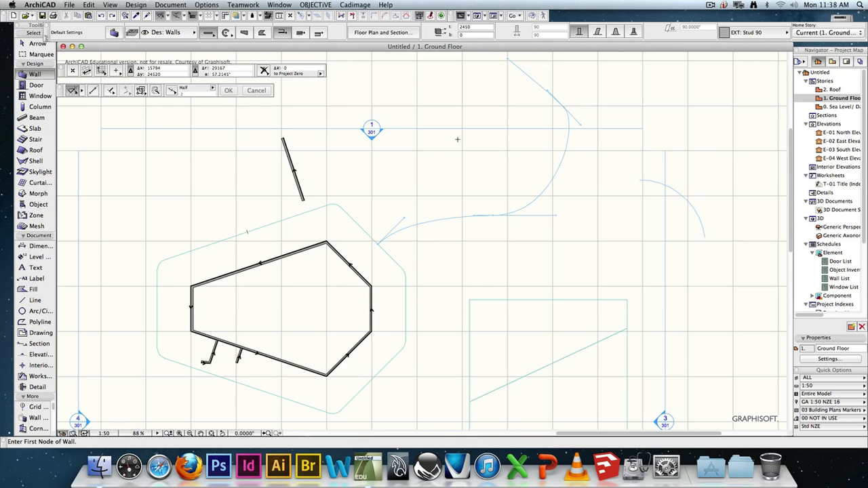
{"action": "left_click", "coordinate": [670, 77]}
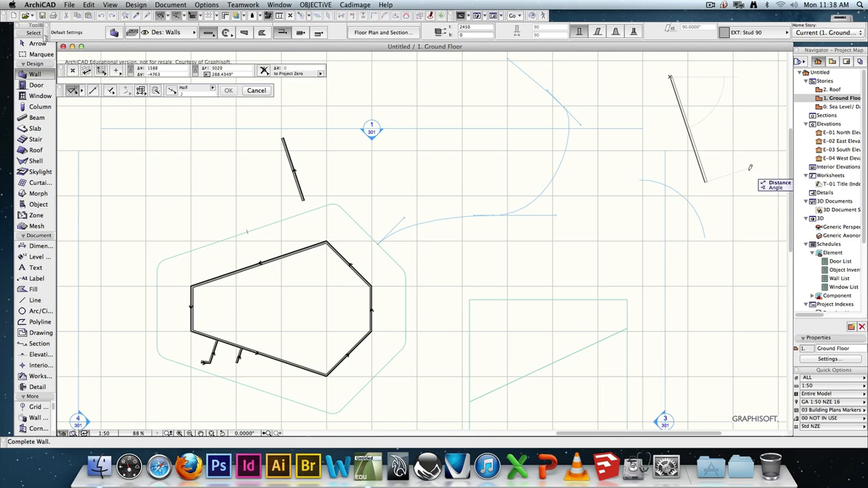
{"action": "left_click", "coordinate": [746, 169]}
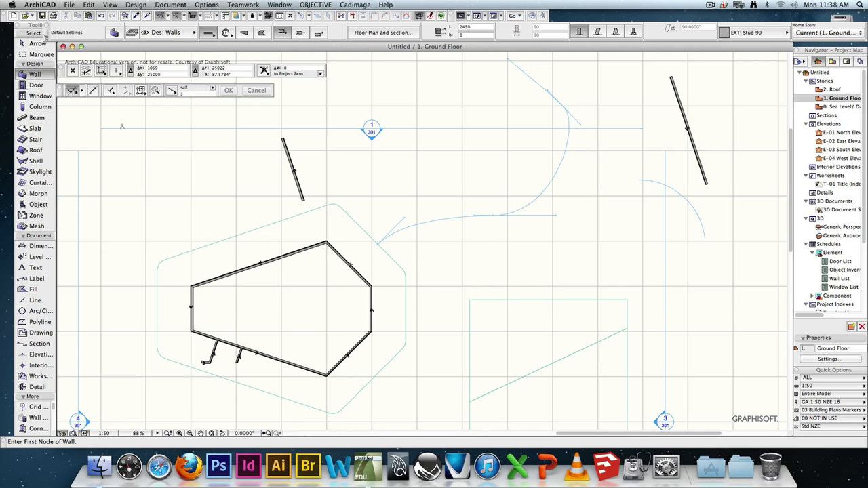
- Draw a wall across the gap above the walled polygon, perpendicular to a reference vector from the short wall's lower end to the polygon's apex
{"action": "left_click", "coordinate": [111, 90]}
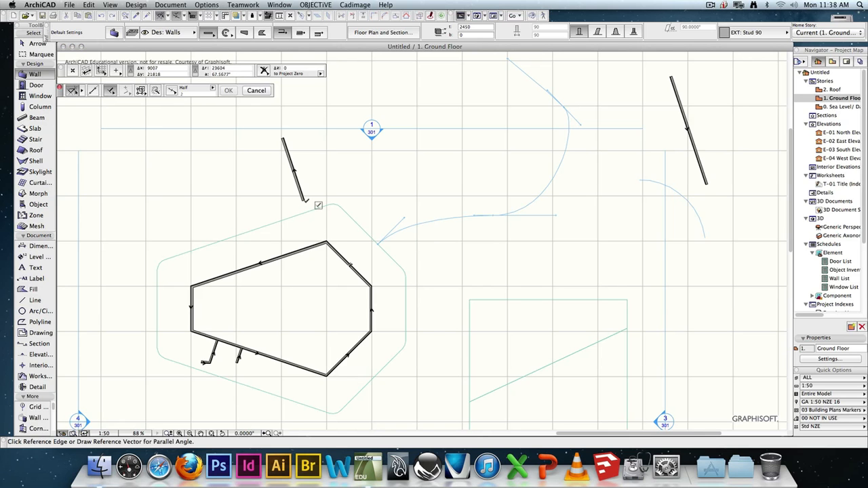
{"action": "left_click", "coordinate": [305, 202]}
{"action": "left_click", "coordinate": [341, 233]}
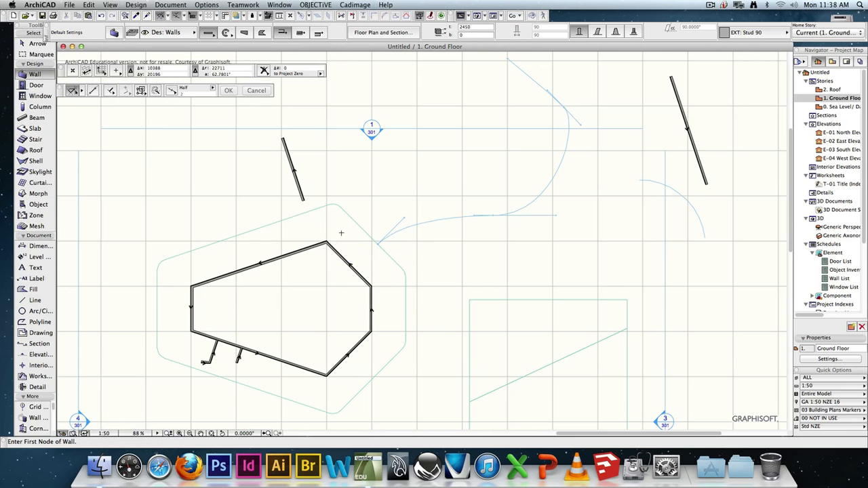
{"action": "left_click", "coordinate": [277, 235]}
{"action": "left_click", "coordinate": [415, 160]}
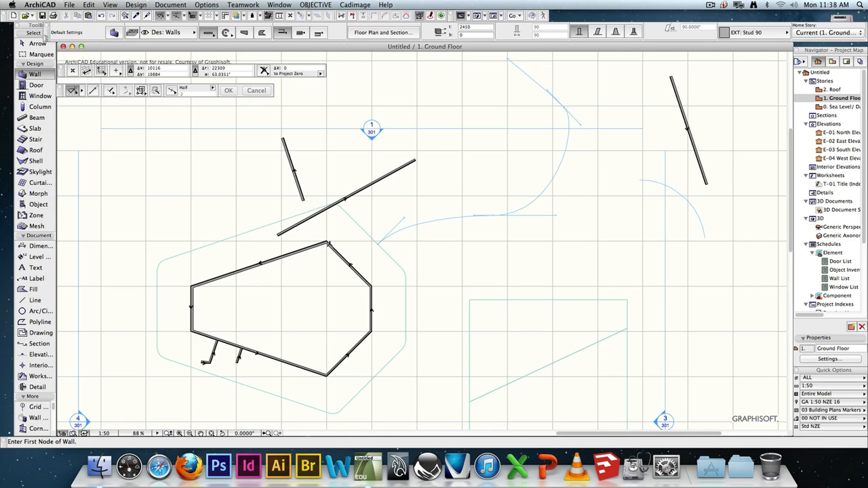
- Draw a wall from the polygon's apex to the short wall's lower end to check the reference direction, and undo it
{"action": "left_click", "coordinate": [327, 240]}
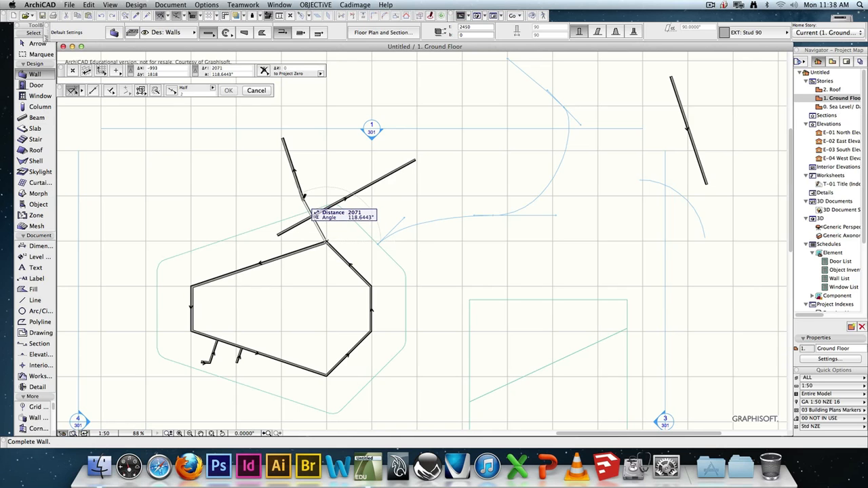
{"action": "left_click", "coordinate": [306, 205]}
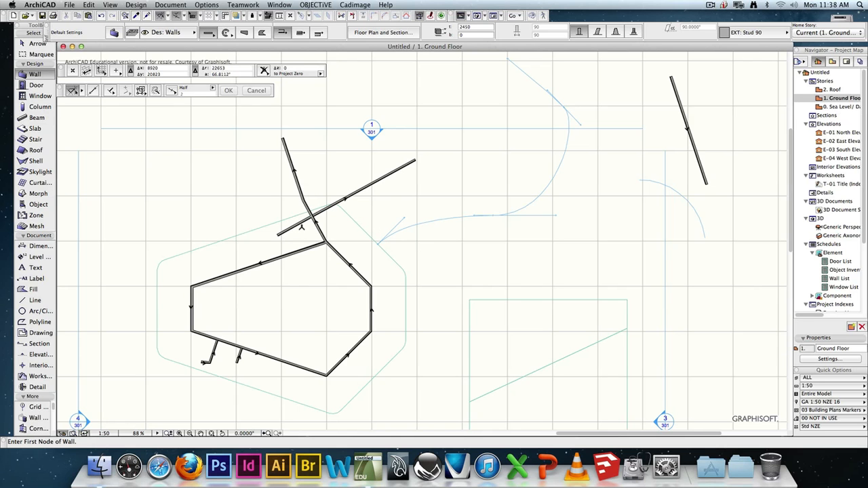
{"action": "key", "text": "super+z"}
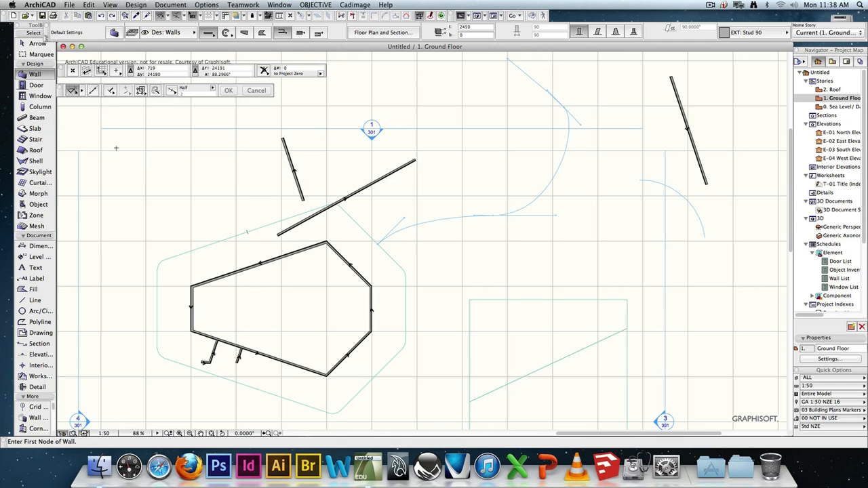
- Try to draw a single beam perpendicular to a freehand reference vector, cancel it, and undo the last diagonal wall
{"action": "left_click", "coordinate": [31, 118]}
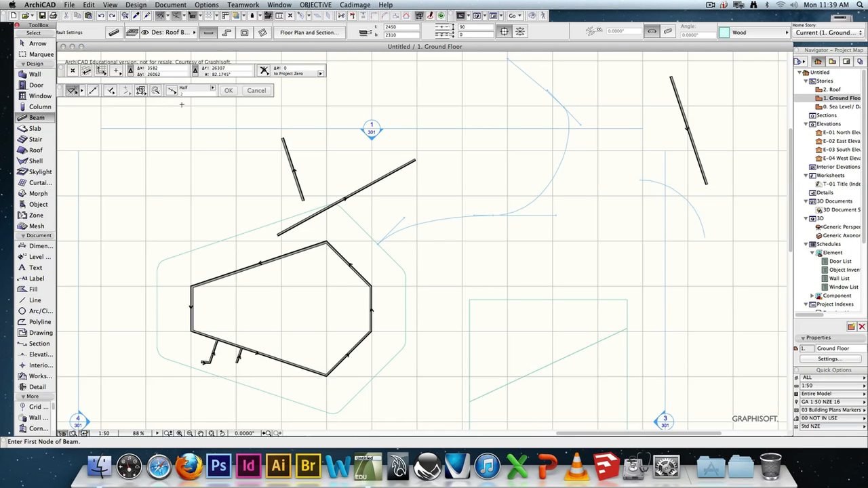
{"action": "left_click", "coordinate": [112, 91]}
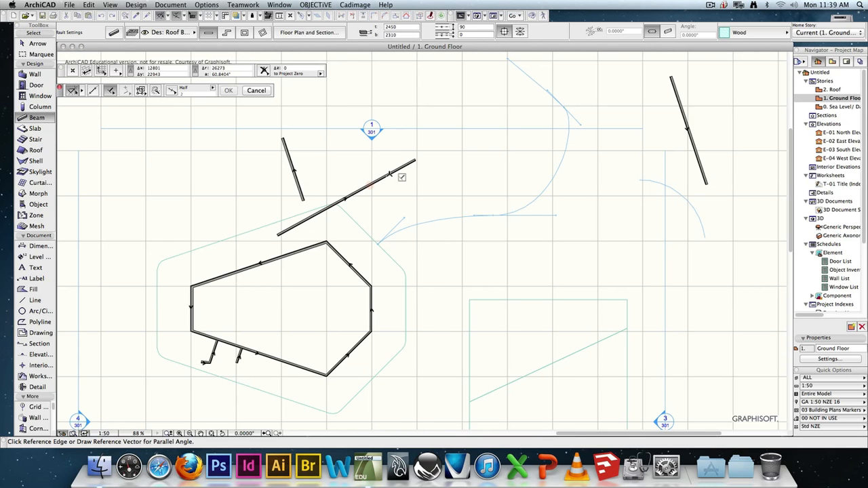
{"action": "left_click", "coordinate": [449, 305]}
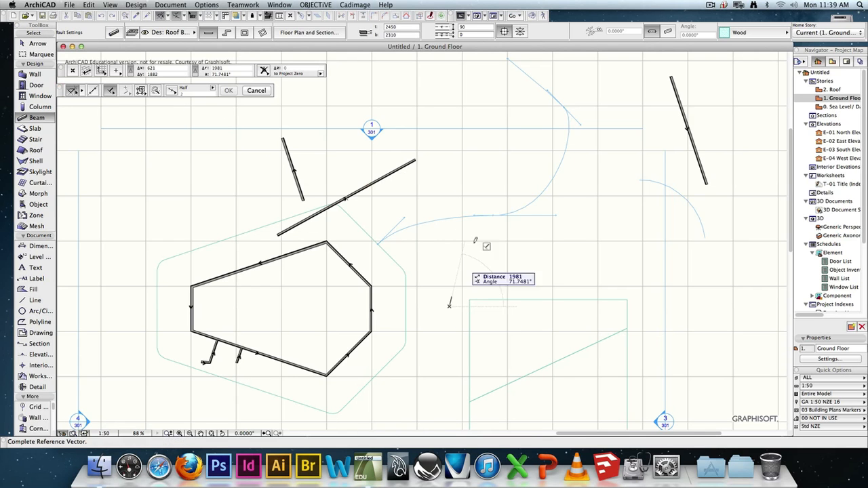
{"action": "left_click", "coordinate": [492, 142]}
{"action": "left_click", "coordinate": [614, 212]}
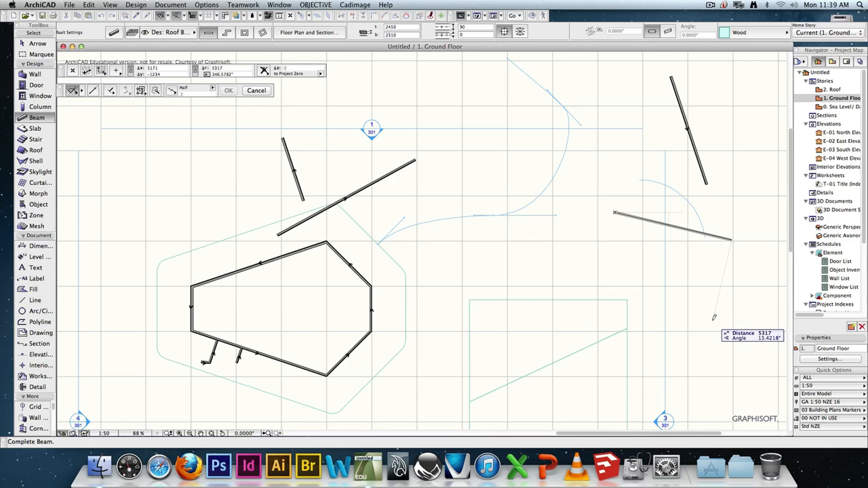
{"action": "key", "text": "Escape"}
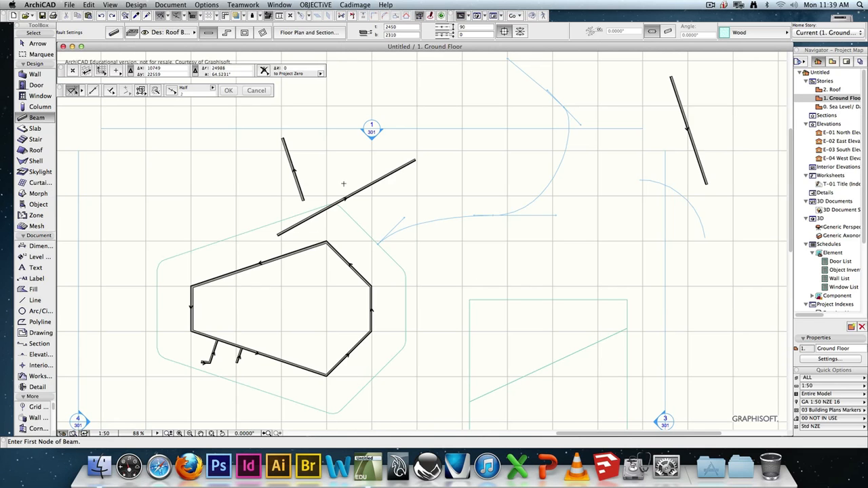
{"action": "key", "text": "super+z"}
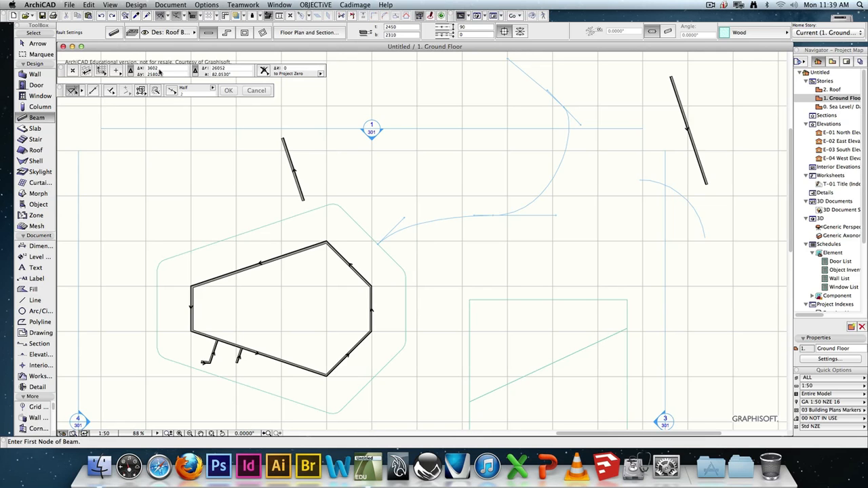
- Start a chained beam with three zigzag segments running upward from the open area beyond the walled polygon
{"action": "left_click", "coordinate": [110, 91]}
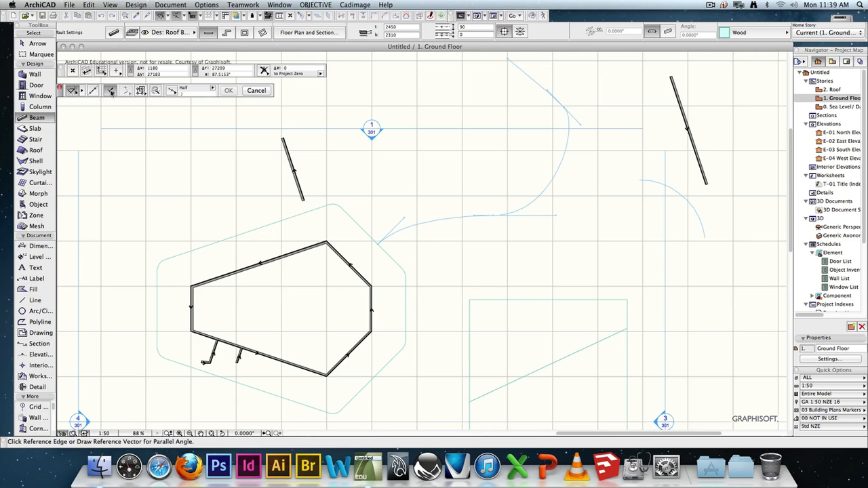
{"action": "key", "text": "Escape"}
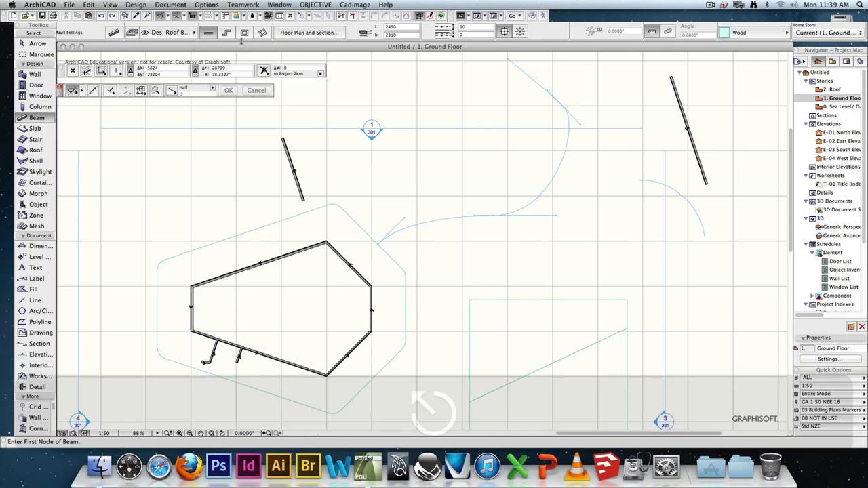
{"action": "left_click", "coordinate": [227, 32]}
{"action": "left_click", "coordinate": [463, 256]}
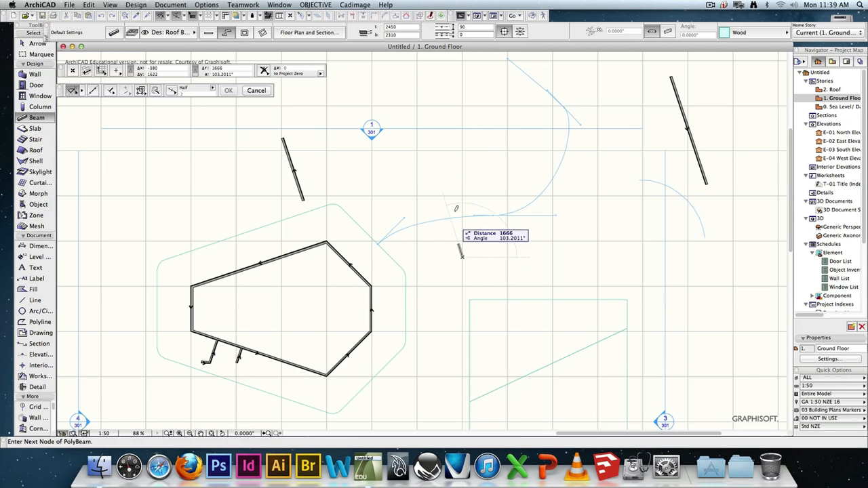
{"action": "left_click", "coordinate": [479, 186]}
{"action": "left_click", "coordinate": [444, 160]}
{"action": "left_click", "coordinate": [456, 101]}
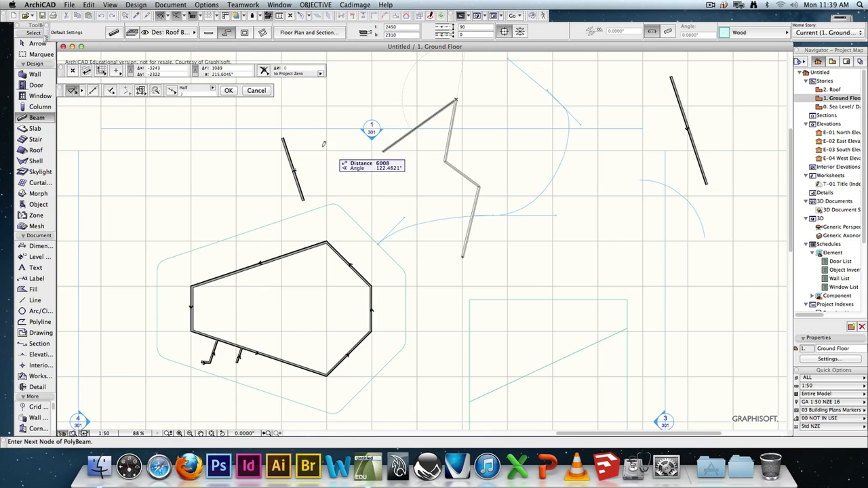
- Add a chained beam segment perpendicular to the short freestanding wall, ending just beyond that wall
{"action": "left_click", "coordinate": [111, 90]}
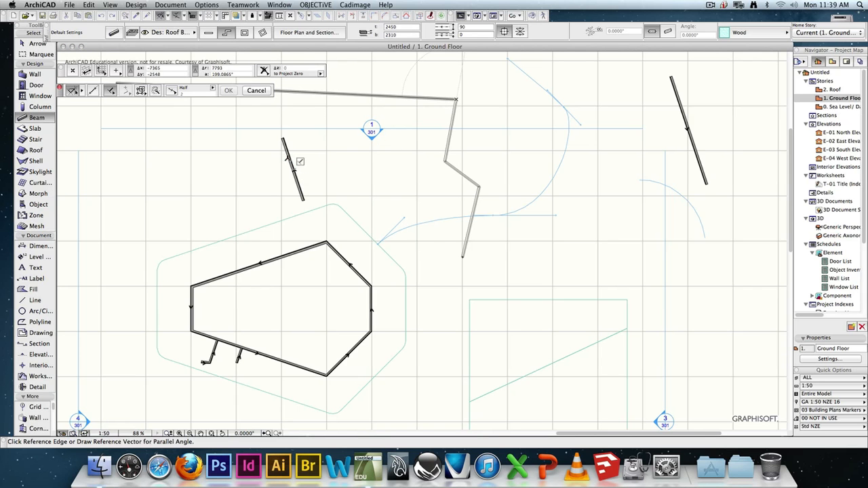
{"action": "left_click", "coordinate": [292, 156]}
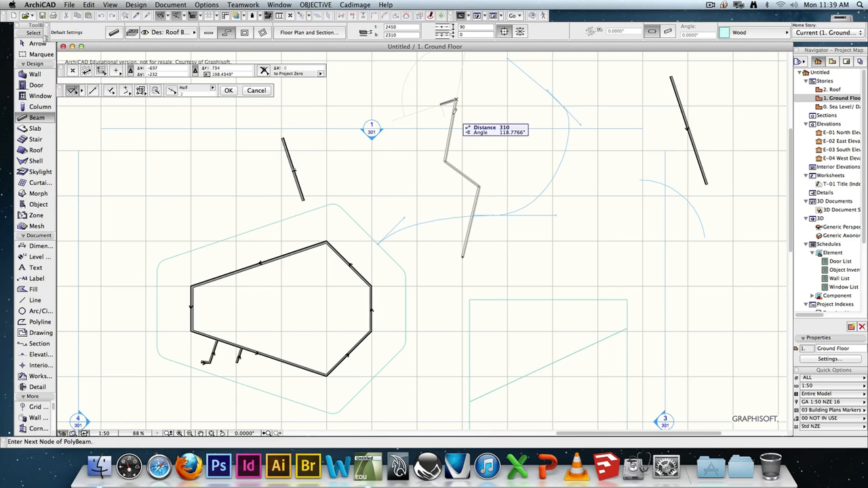
{"action": "left_click", "coordinate": [328, 143]}
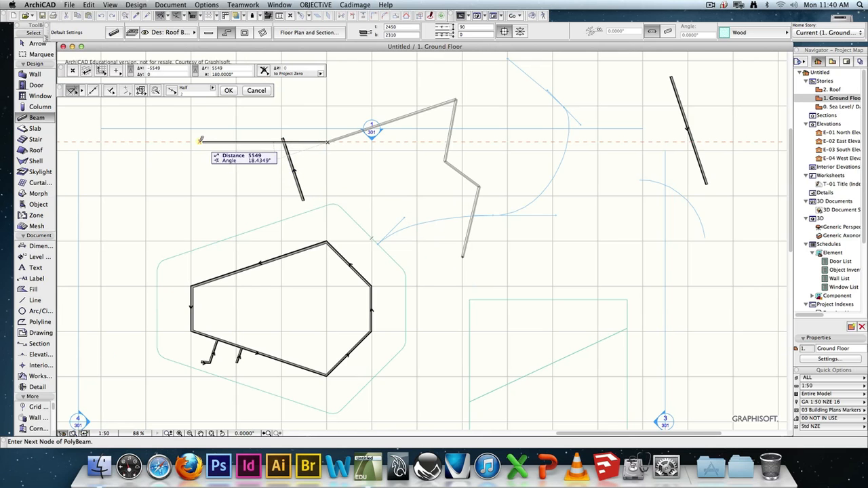
- Add a long final segment parallel to the green outline's upper-right sloping edge and finish the chained beam
{"action": "left_click", "coordinate": [112, 93]}
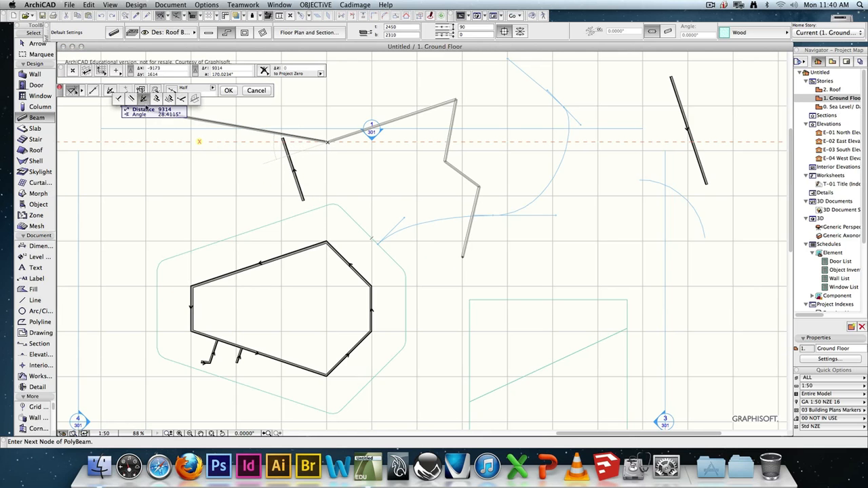
{"action": "left_click", "coordinate": [131, 100]}
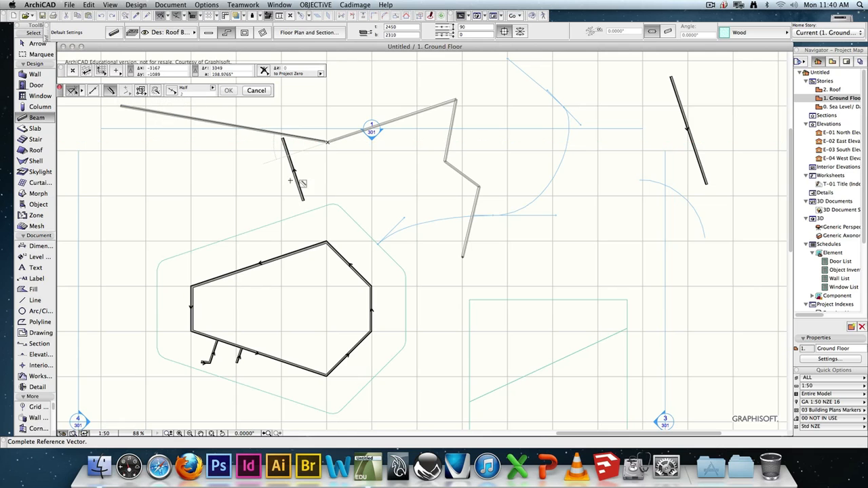
{"action": "left_click", "coordinate": [351, 222]}
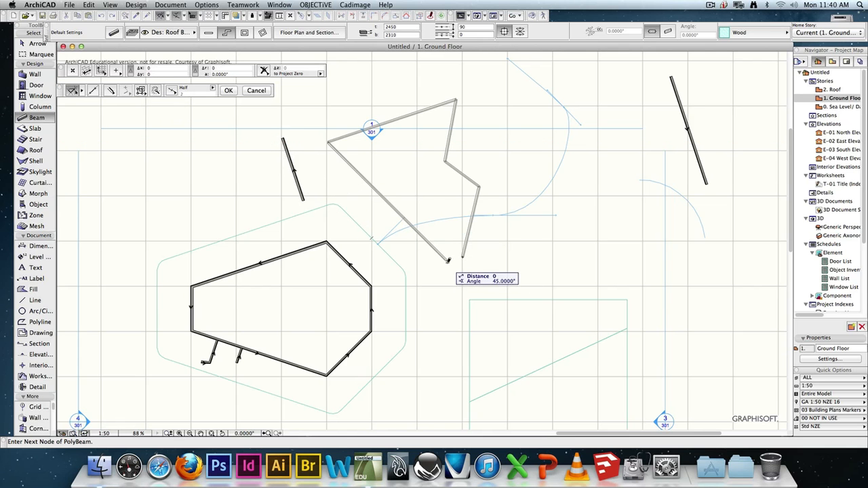
{"action": "left_click", "coordinate": [440, 256]}
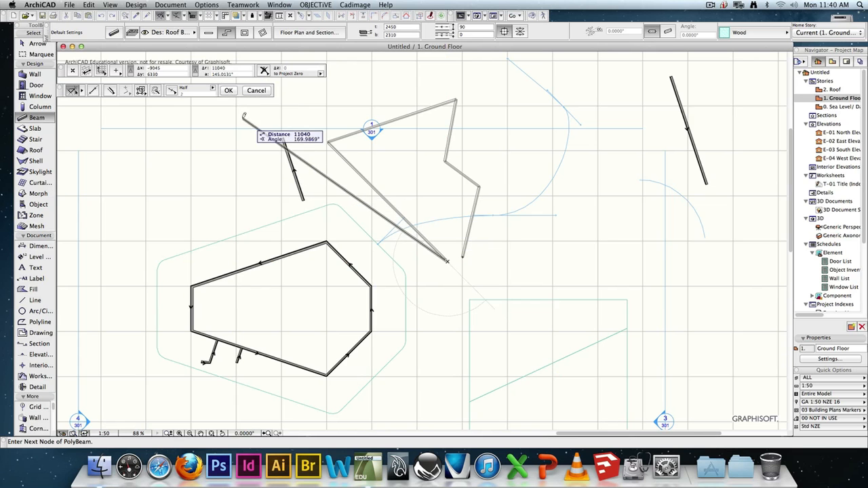
{"action": "left_click", "coordinate": [230, 91]}
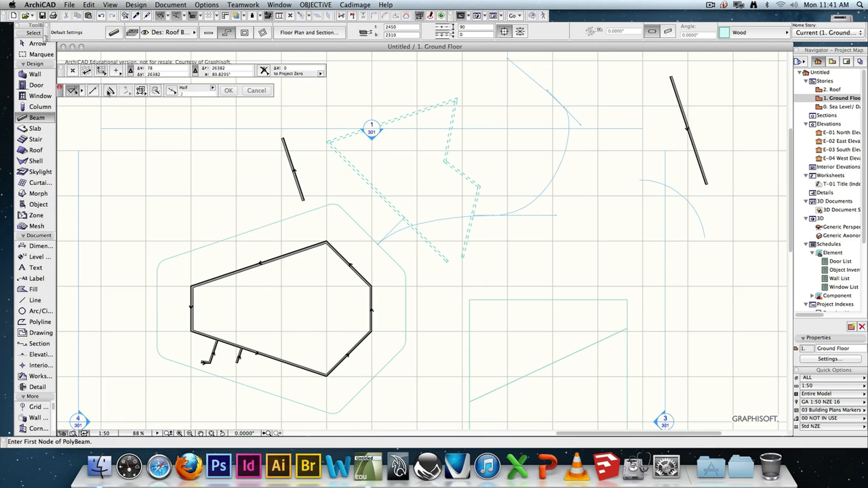
- Draw a one-segment beam above the polygon along the angle bisector of its sloping upper wall and the short freestanding wall
{"action": "left_click", "coordinate": [110, 91]}
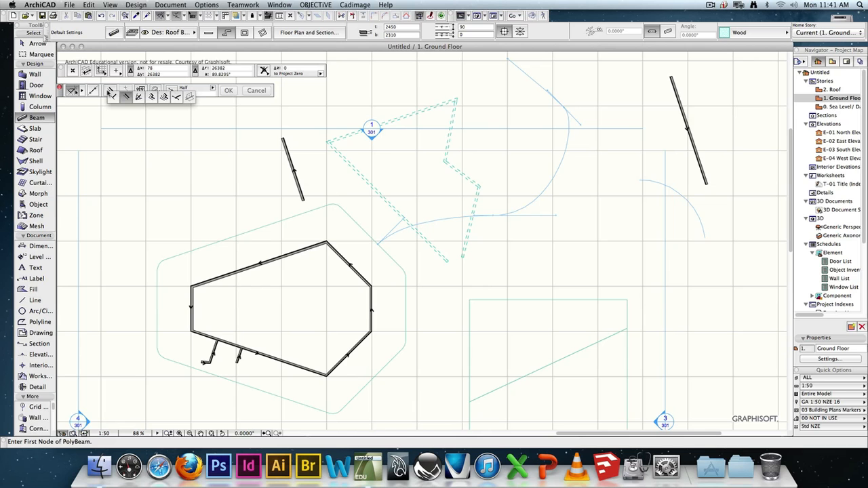
{"action": "left_click", "coordinate": [138, 98]}
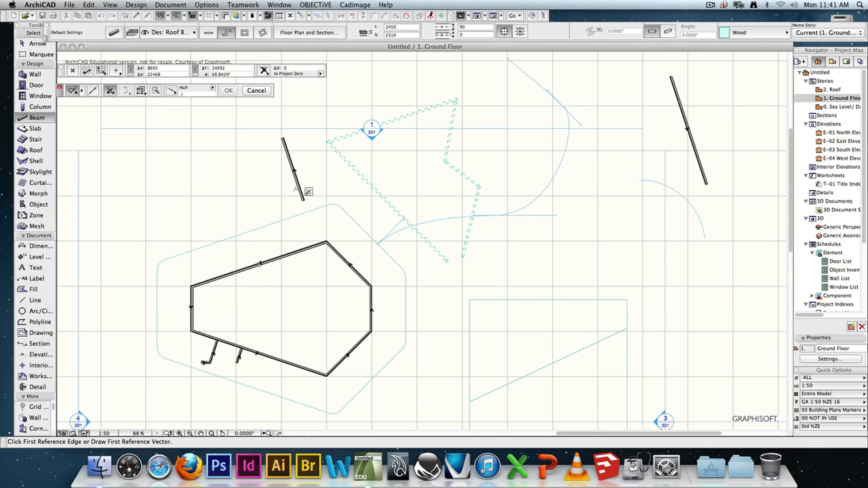
{"action": "left_click", "coordinate": [308, 248]}
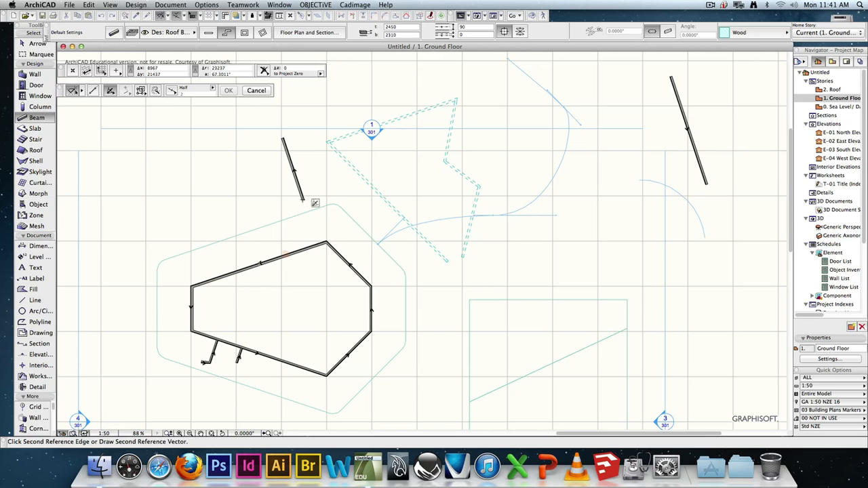
{"action": "left_click", "coordinate": [299, 187]}
{"action": "left_click", "coordinate": [148, 159]}
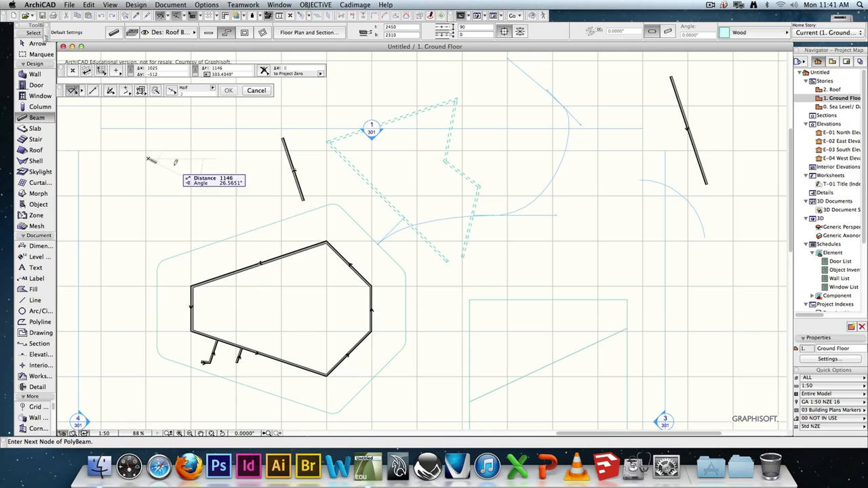
{"action": "double_click", "coordinate": [294, 231]}
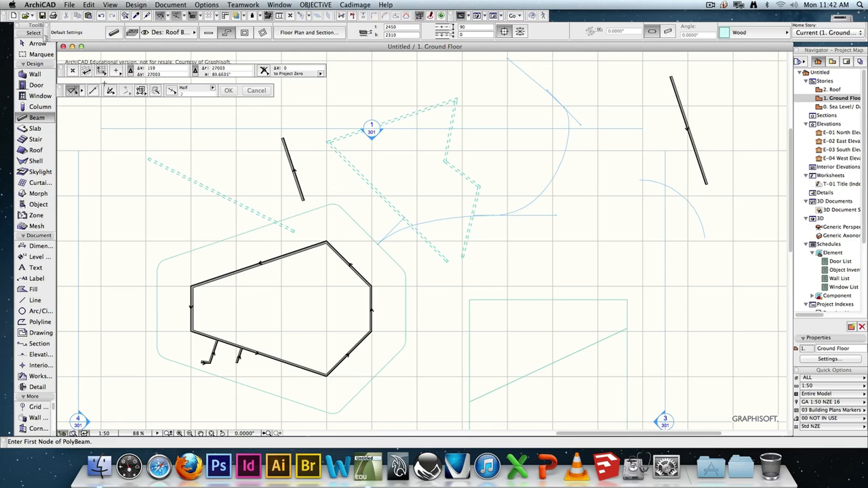
- Draw a one-segment beam along the angle bisector of the long diagonal beam and the steep end segment of the zigzag beam
{"action": "left_click", "coordinate": [111, 93]}
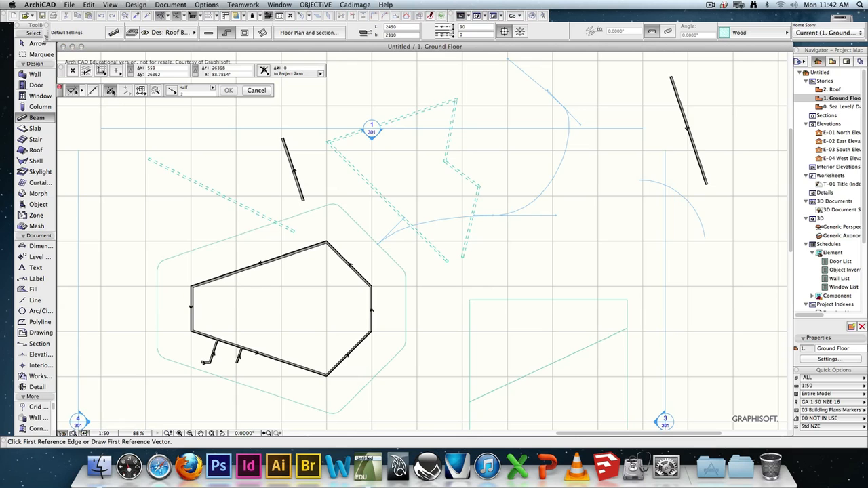
{"action": "left_click", "coordinate": [435, 248]}
{"action": "left_click", "coordinate": [467, 245]}
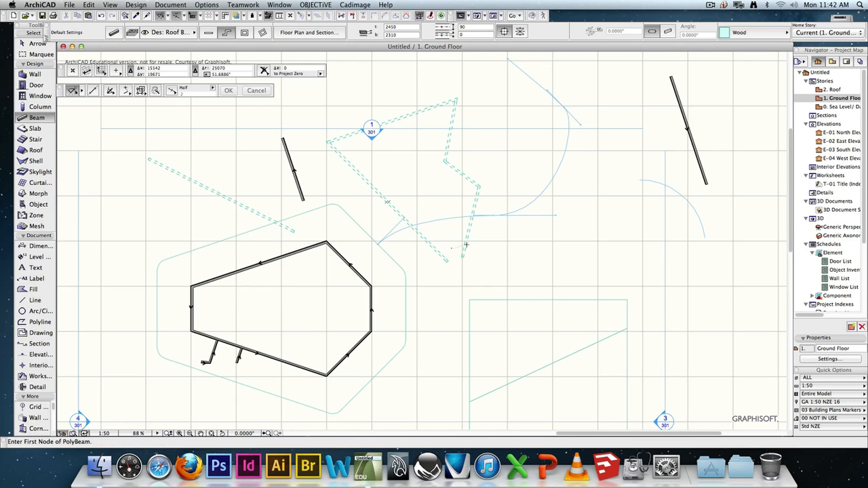
{"action": "left_click", "coordinate": [431, 176]}
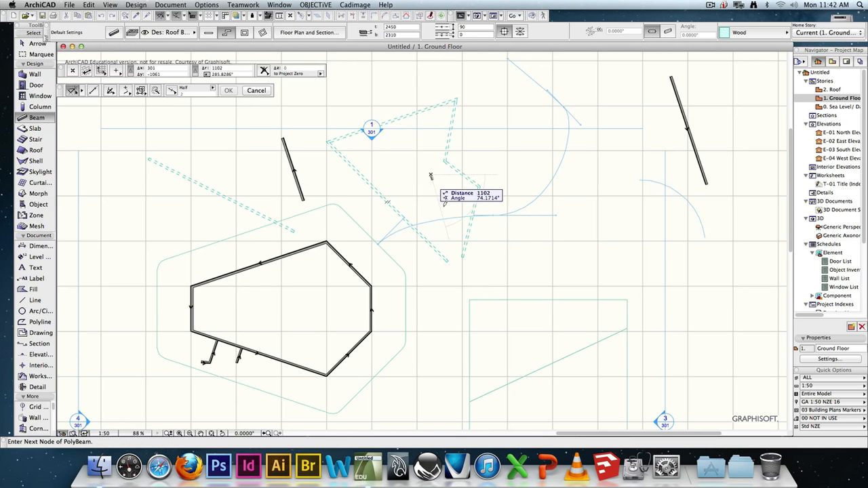
{"action": "left_click", "coordinate": [462, 282]}
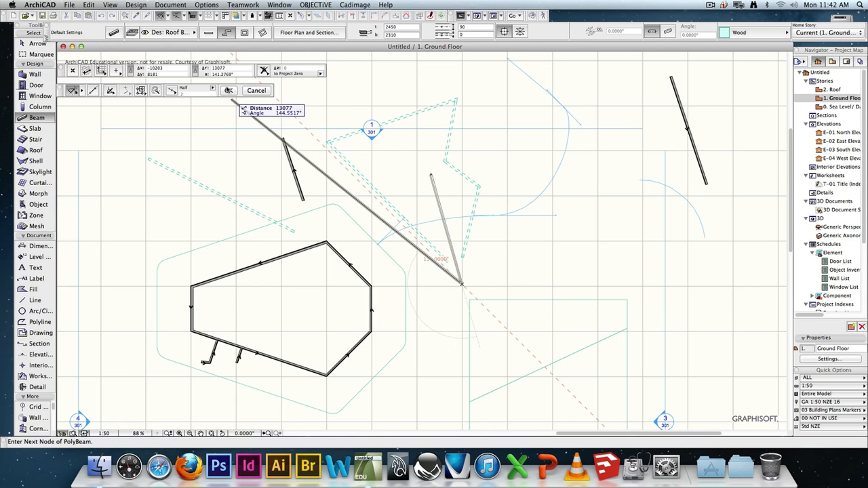
{"action": "left_click", "coordinate": [229, 90]}
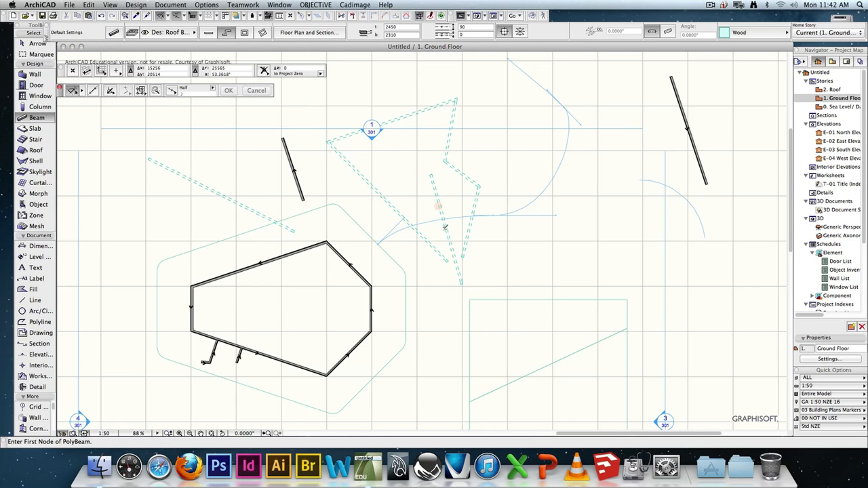
{"action": "left_click", "coordinate": [438, 207]}
- Try a one-segment beam from the upper end of the far freestanding wall, using the bisector of the zigzag's two middle segments
{"action": "left_click", "coordinate": [111, 92]}
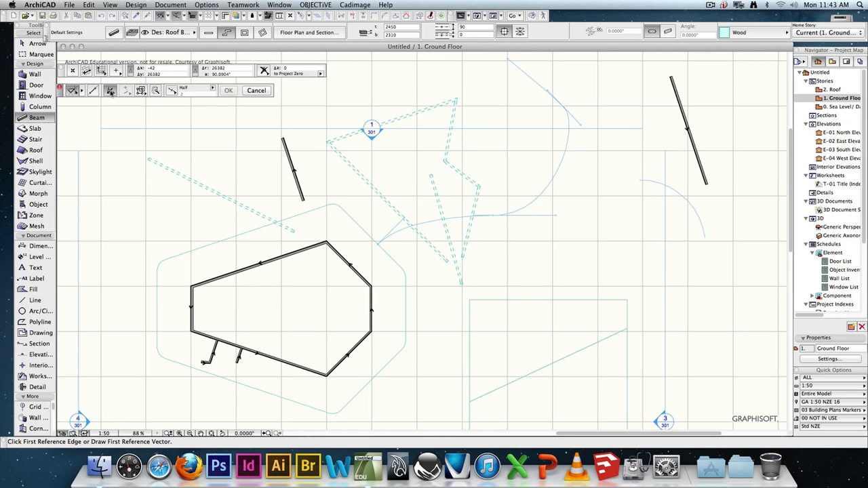
{"action": "left_click", "coordinate": [111, 91]}
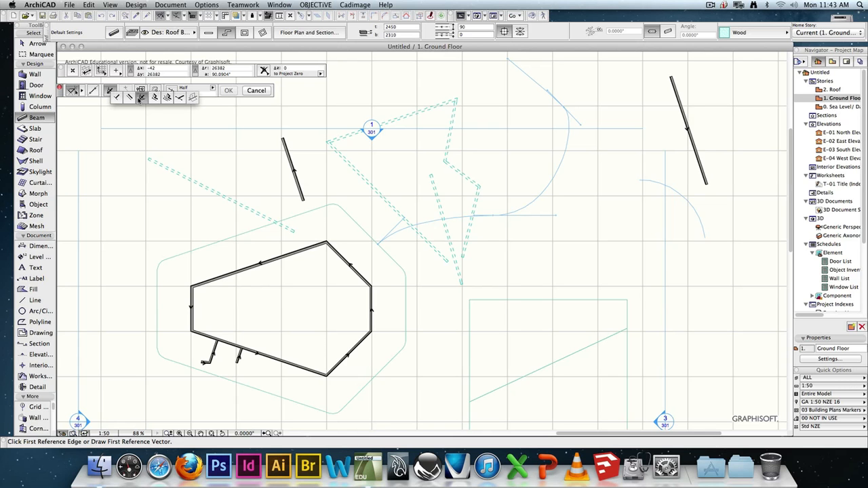
{"action": "left_click", "coordinate": [140, 98]}
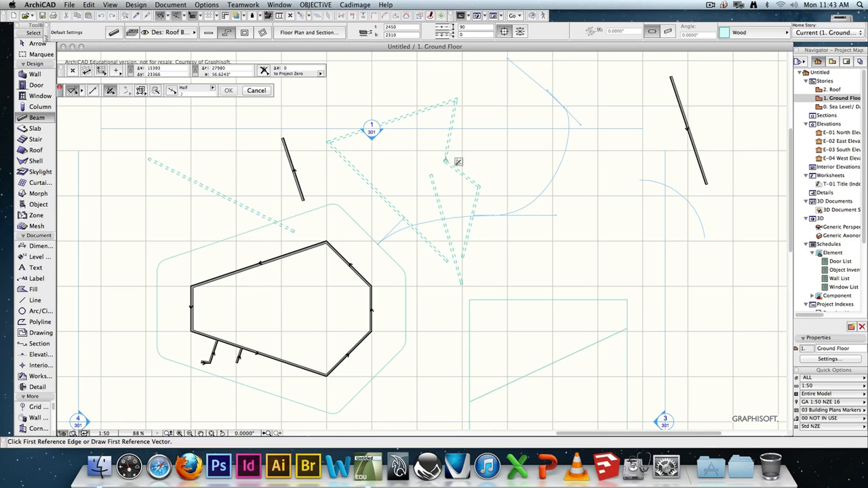
{"action": "left_click", "coordinate": [474, 181]}
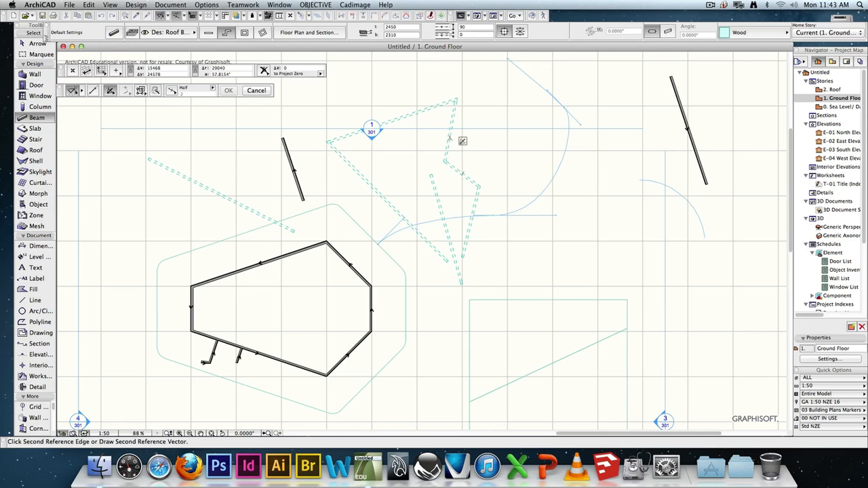
{"action": "left_click", "coordinate": [460, 140]}
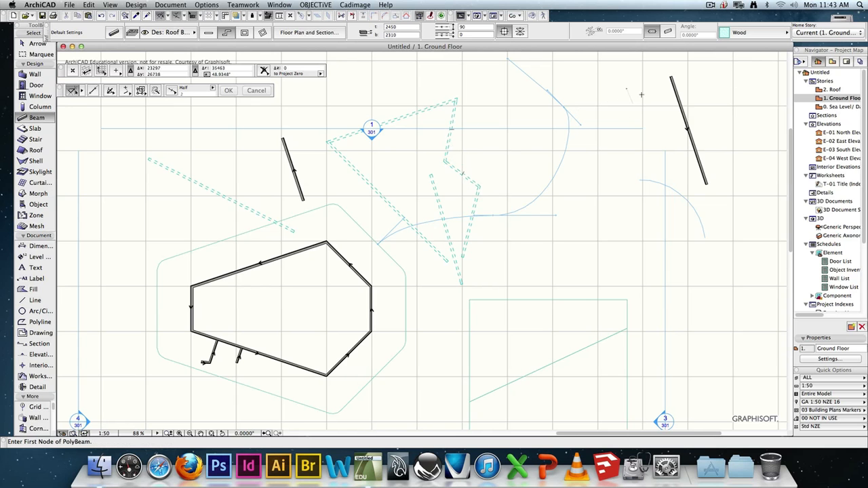
{"action": "left_click", "coordinate": [670, 72]}
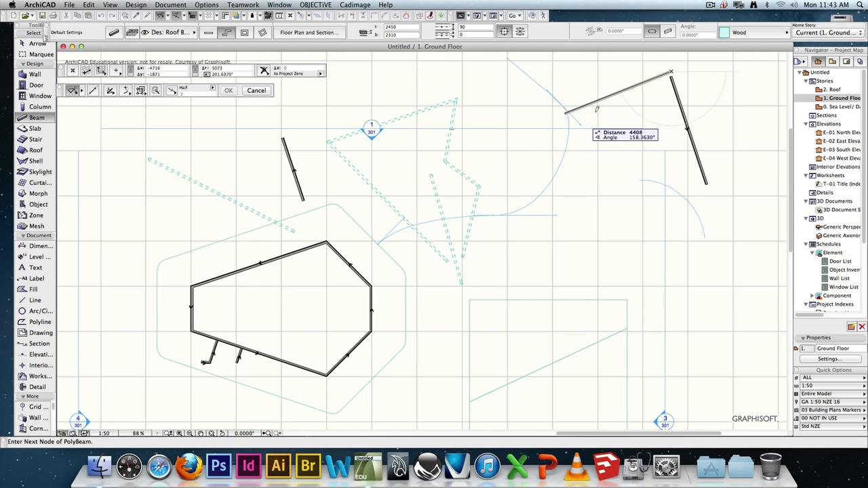
{"action": "left_click", "coordinate": [547, 122]}
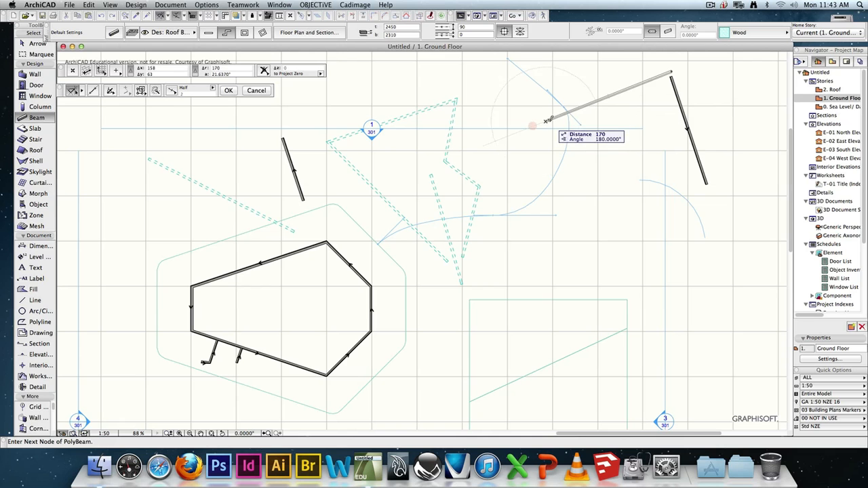
{"action": "left_click", "coordinate": [547, 123]}
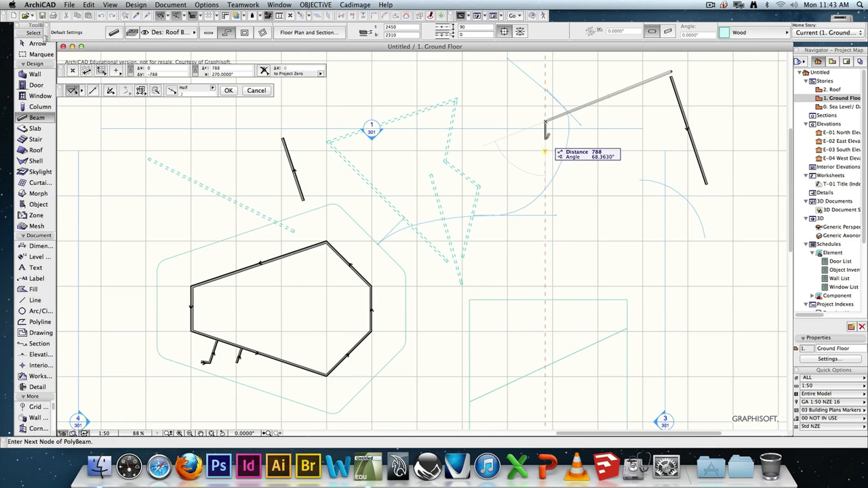
{"action": "key", "text": "super+z"}
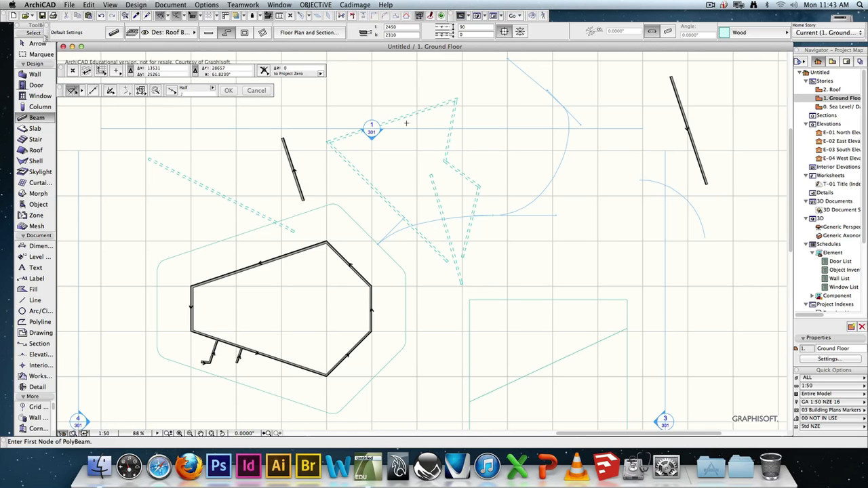
- Delete all the dashed chained and bisector beams from the area above the walled polygon
{"action": "left_click", "coordinate": [111, 91]}
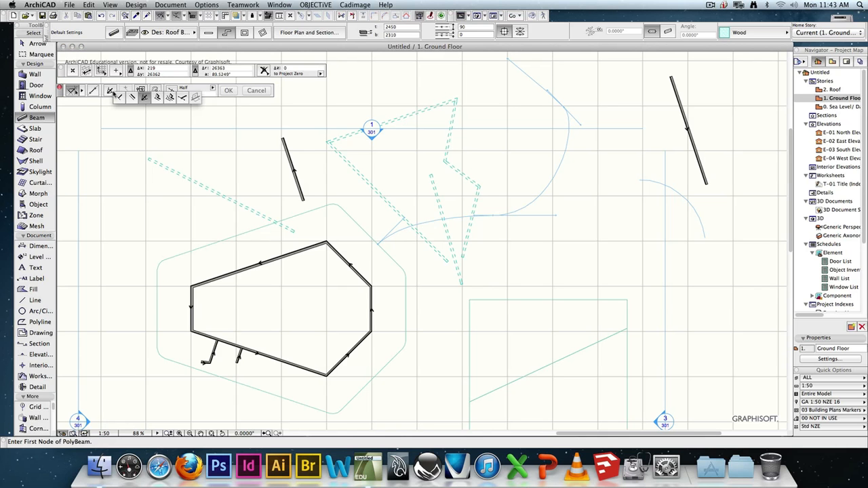
{"action": "key", "text": "Escape"}
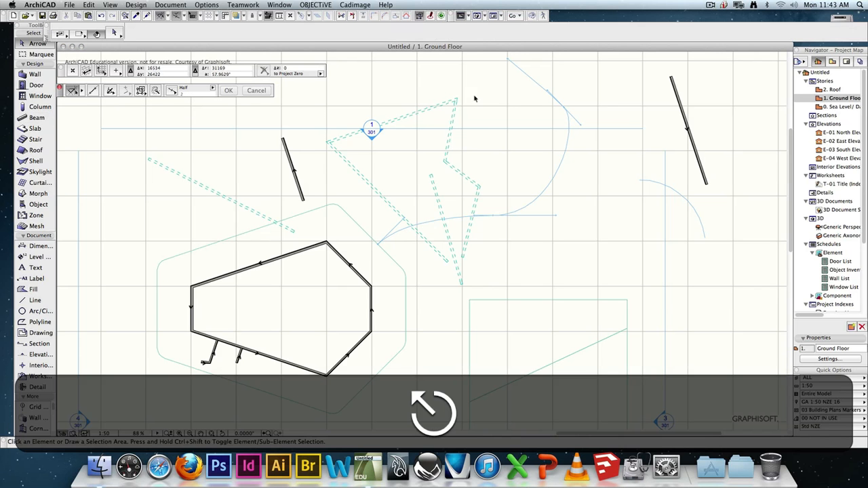
{"action": "left_click", "coordinate": [474, 96]}
{"action": "left_click", "coordinate": [422, 116]}
{"action": "key", "text": "BackSpace"}
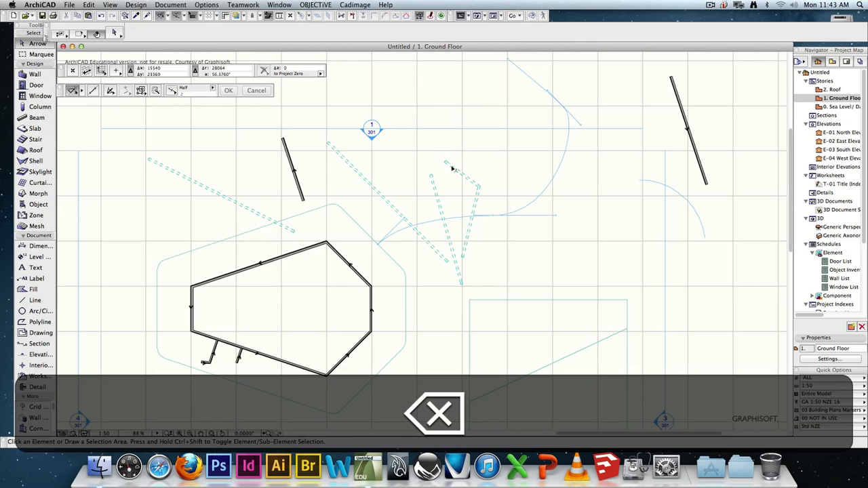
{"action": "left_click", "coordinate": [431, 184]}
{"action": "key", "text": "BackSpace"}
{"action": "left_click", "coordinate": [382, 197]}
{"action": "key", "text": "BackSpace"}
{"action": "left_click", "coordinate": [477, 197]}
{"action": "key", "text": "BackSpace"}
{"action": "left_click", "coordinate": [233, 201]}
{"action": "key", "text": "BackSpace"}
- Use the Offset relative construction to draw a closed chained beam around the outside of the green rounded outline
{"action": "left_click", "coordinate": [111, 91]}
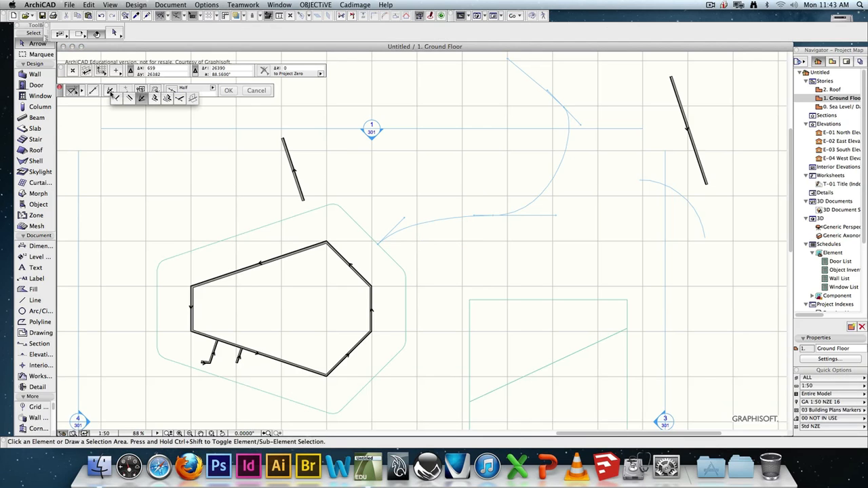
{"action": "left_click", "coordinate": [156, 99]}
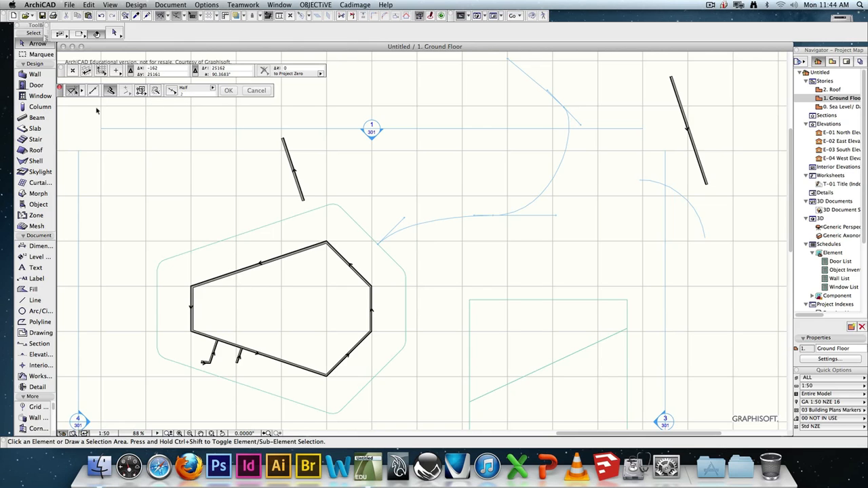
{"action": "left_click", "coordinate": [35, 120]}
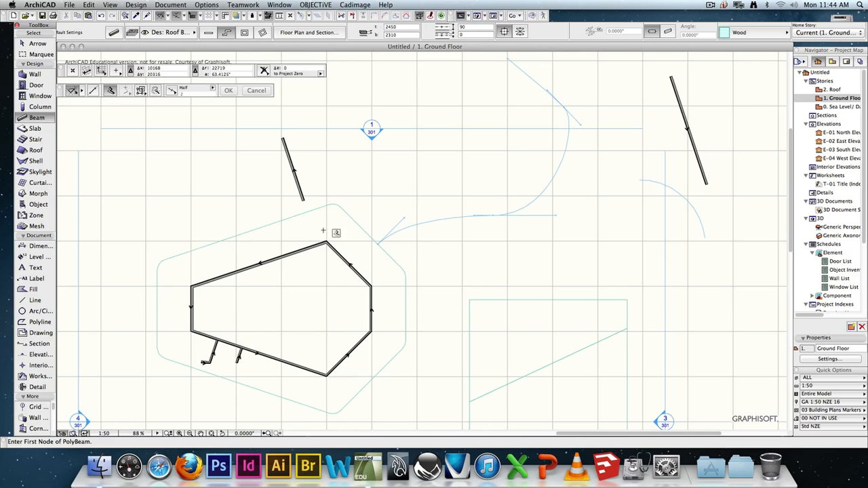
{"action": "left_click", "coordinate": [251, 228]}
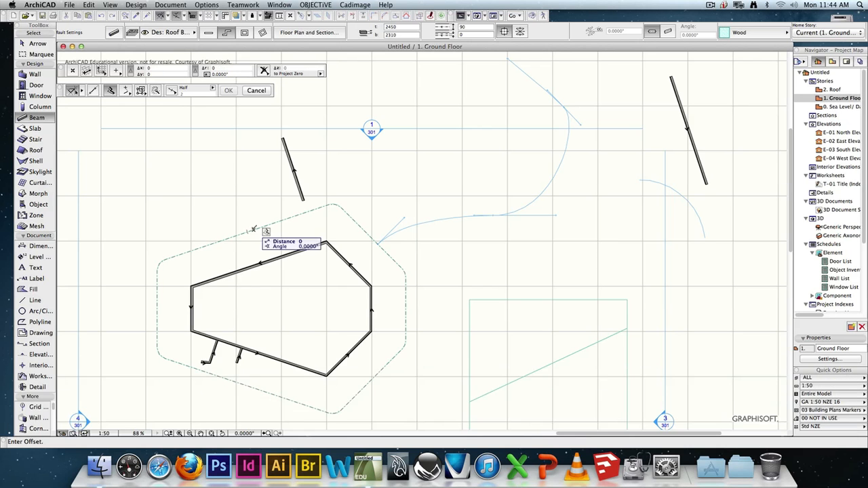
{"action": "type", "text": "d"}
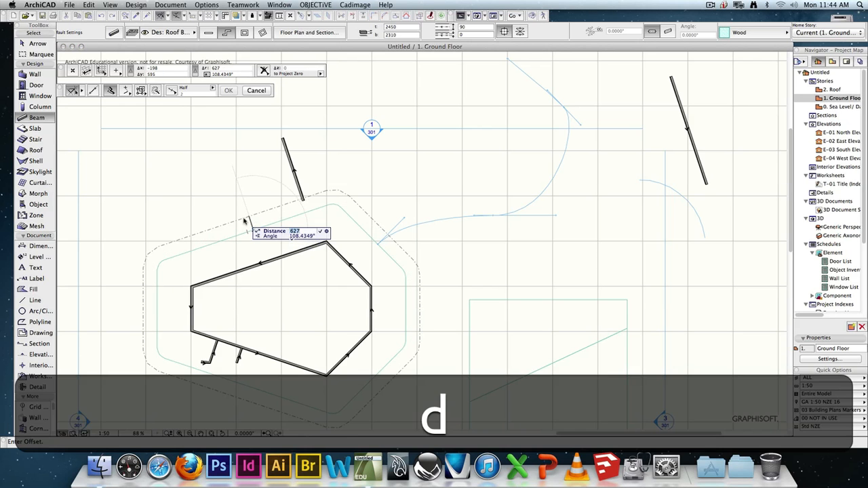
{"action": "type", "text": "5"}
{"action": "key", "text": "Return"}
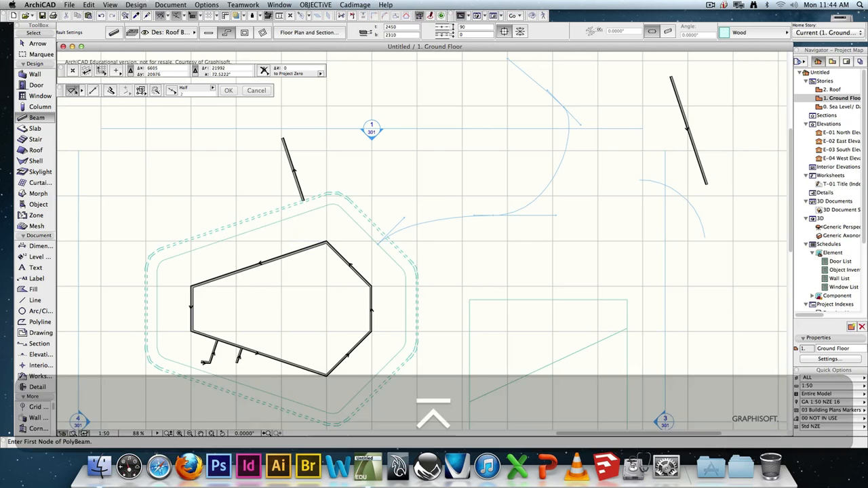
- Inspect the offset beam in the 3D perspective, return to the ground floor plan and undo the beam
{"action": "key", "text": "F3"}
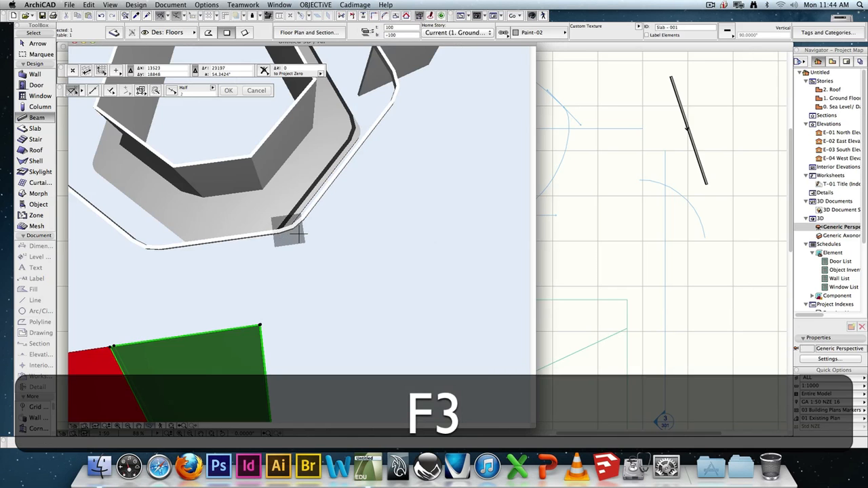
{"action": "scroll", "coordinate": [301, 238], "scroll_direction": "down", "scroll_amount": 5}
{"action": "mouse_move", "coordinate": [292, 231]}
{"action": "middle_mouse_down", "text": "shift"}
{"action": "mouse_move", "coordinate": [350, 238]}
{"action": "mouse_move", "coordinate": [299, 234]}
{"action": "middle_mouse_up", "text": "shift"}
{"action": "key", "text": "F2"}
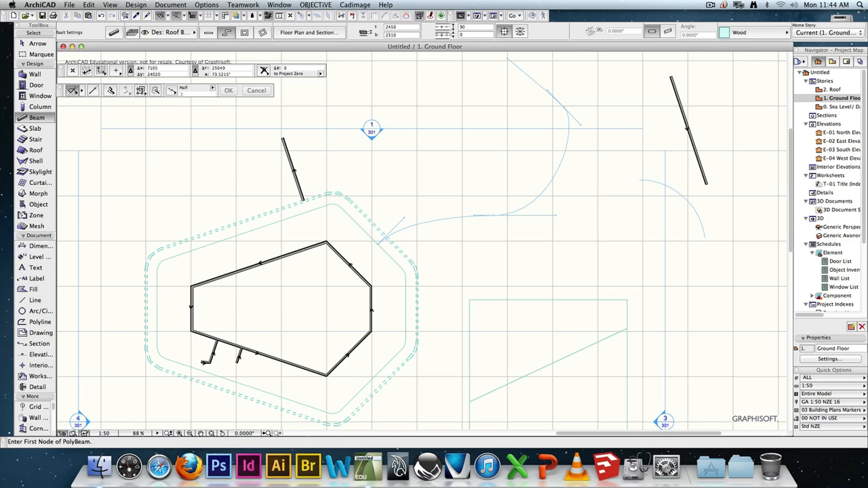
{"action": "key", "text": "super+z"}
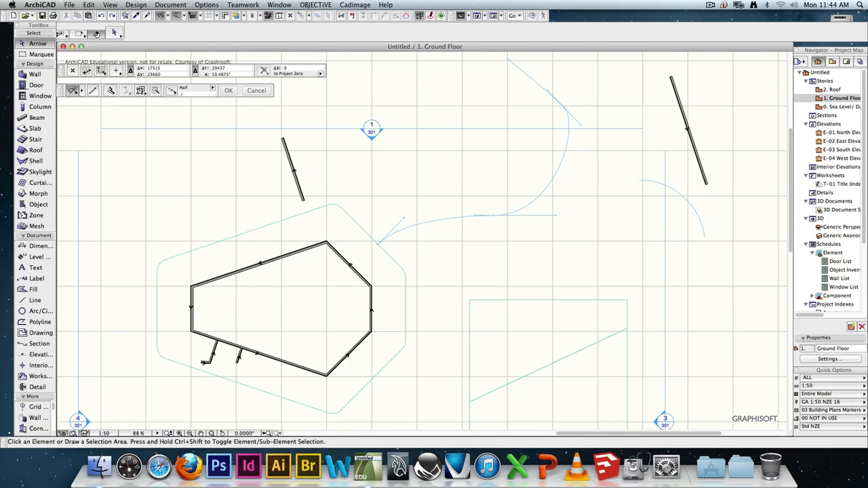
- Draw a polyline offset from the S-shaped blue spline, placing it on the spline's upper inner side
{"action": "left_click", "coordinate": [39, 322]}
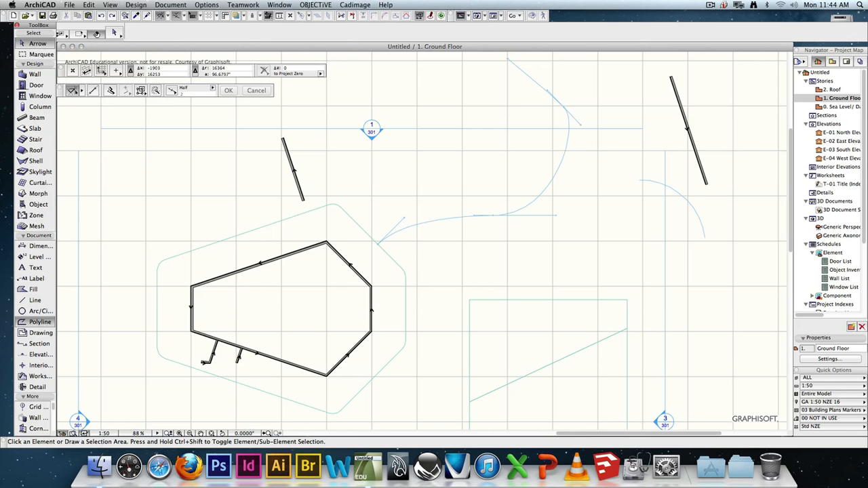
{"action": "left_click", "coordinate": [111, 90]}
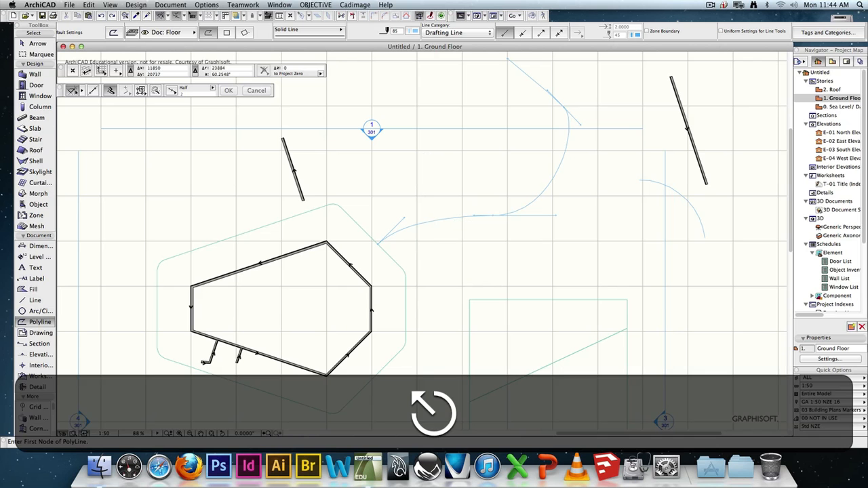
{"action": "key", "text": "space"}
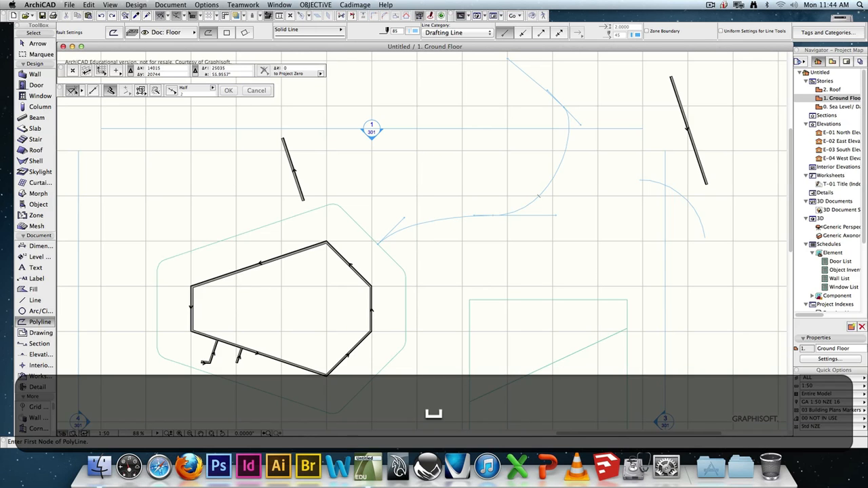
{"action": "left_click", "coordinate": [417, 225]}
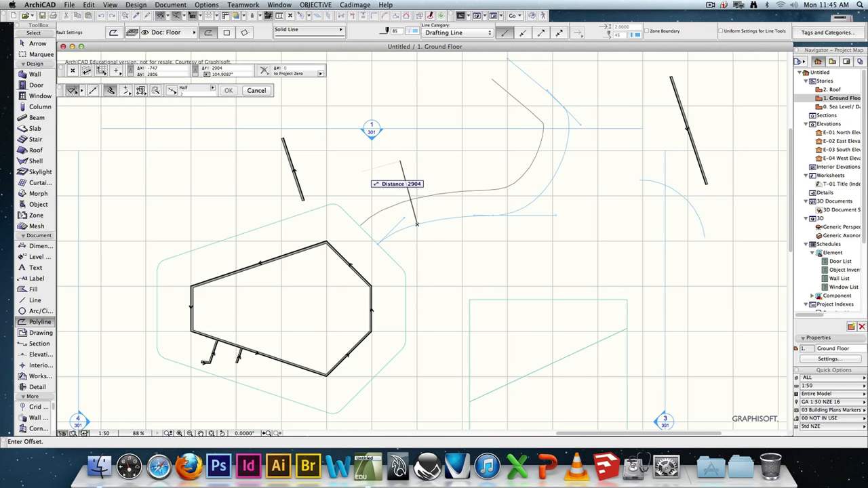
{"action": "left_click", "coordinate": [417, 224]}
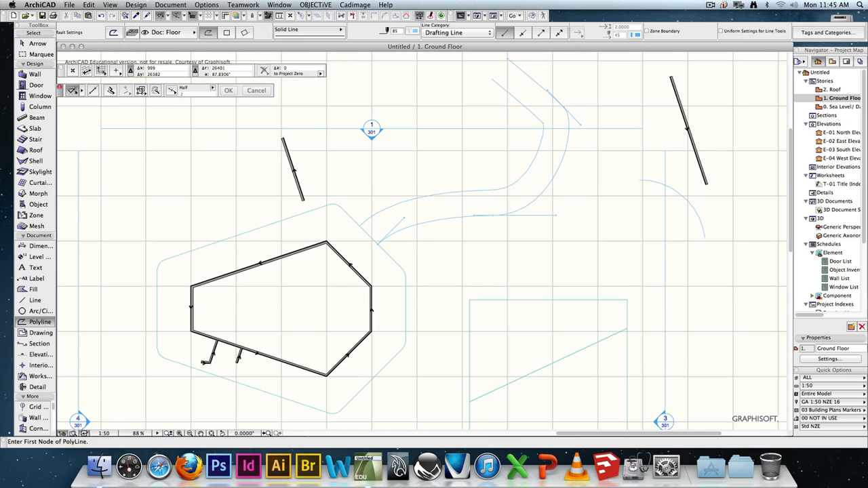
- Draw a polyline offset 1500 mm outward from the blue arc near the far freestanding wall
{"action": "key", "text": "space"}
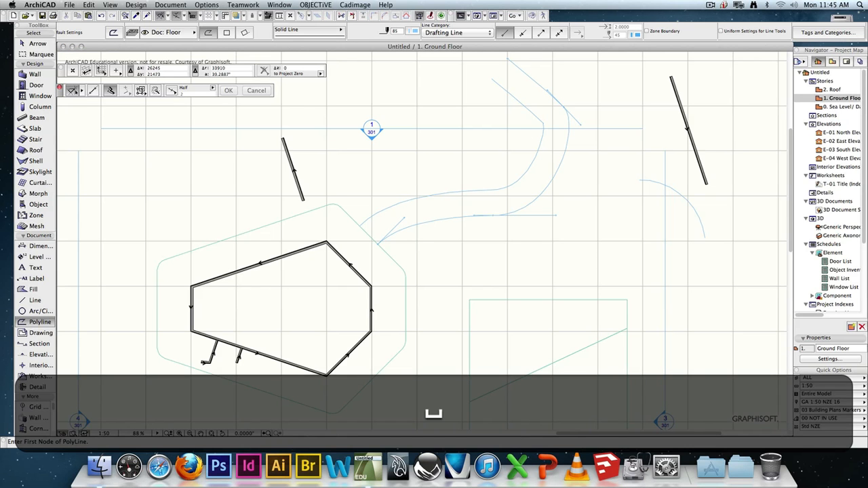
{"action": "left_click", "coordinate": [692, 207]}
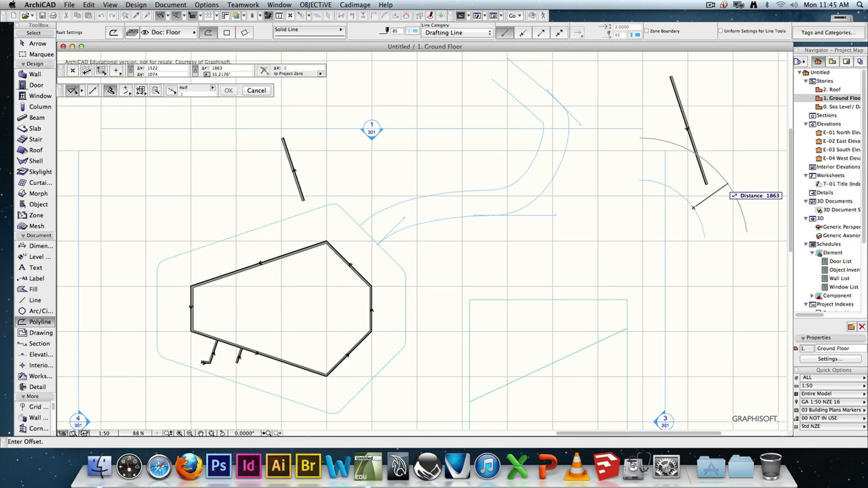
{"action": "type", "text": "d1500"}
{"action": "key", "text": "Return"}
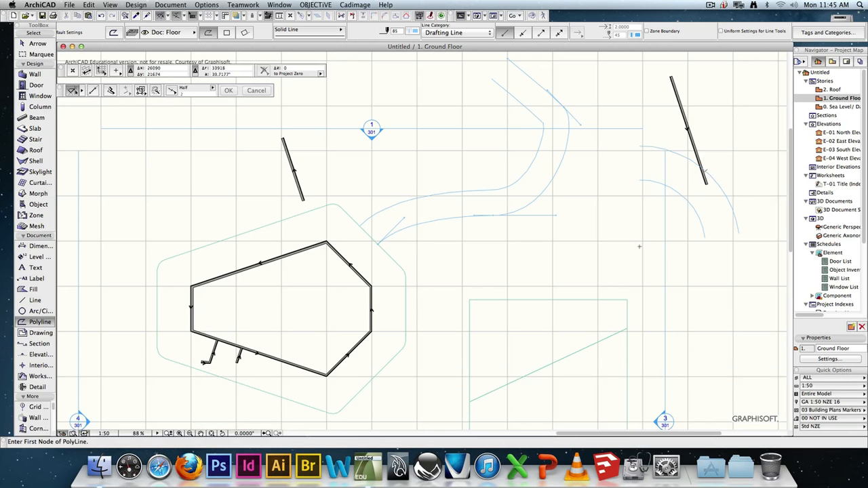
- Examine at very high magnification the sharp corner of the polyline offset from the S-shaped spline
{"action": "left_click", "coordinate": [673, 188]}
{"action": "left_click", "coordinate": [710, 176]}
{"action": "scroll", "coordinate": [527, 102], "scroll_direction": "up", "scroll_amount": 5}
{"action": "scroll", "coordinate": [607, 217], "scroll_direction": "up", "scroll_amount": 10}
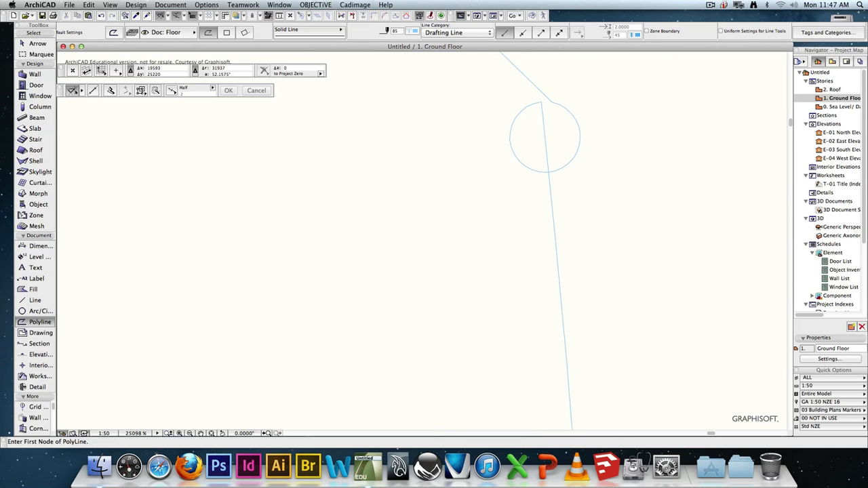
- Inspect the tiny circular loop at the offset polyline's sharp corner, comparing it with the whole curve and the surrounding plan
{"action": "scroll", "coordinate": [537, 189], "scroll_direction": "down", "scroll_amount": 14}
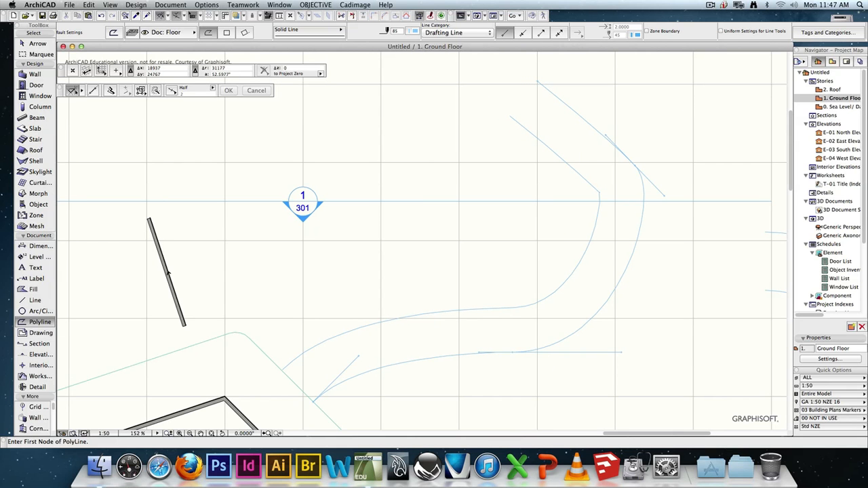
{"action": "scroll", "coordinate": [599, 195], "scroll_direction": "up", "scroll_amount": 13}
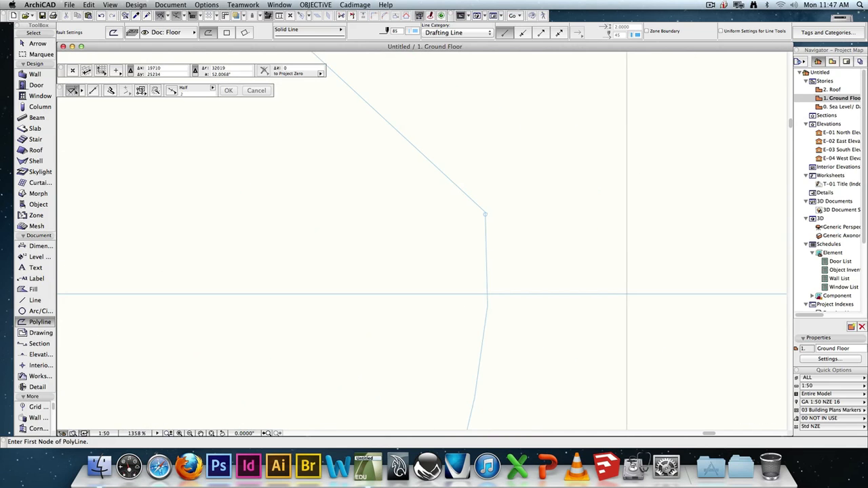
{"action": "scroll", "coordinate": [440, 197], "scroll_direction": "up", "scroll_amount": 2}
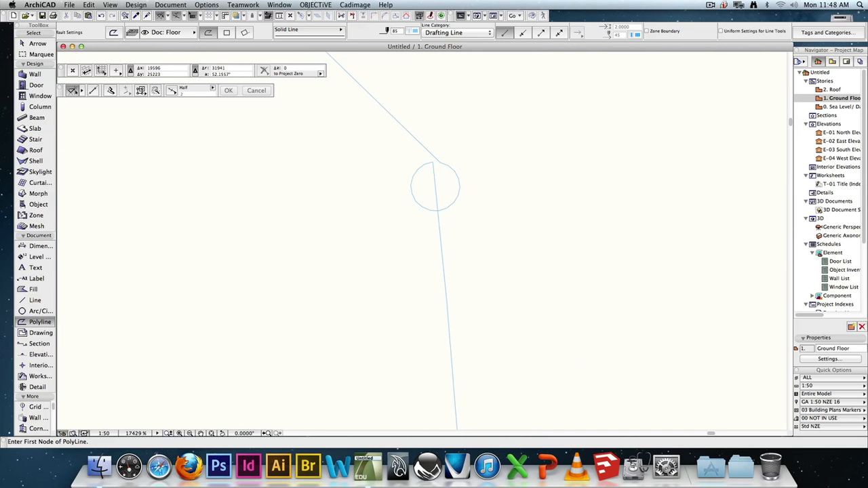
{"action": "left_click", "coordinate": [423, 207]}
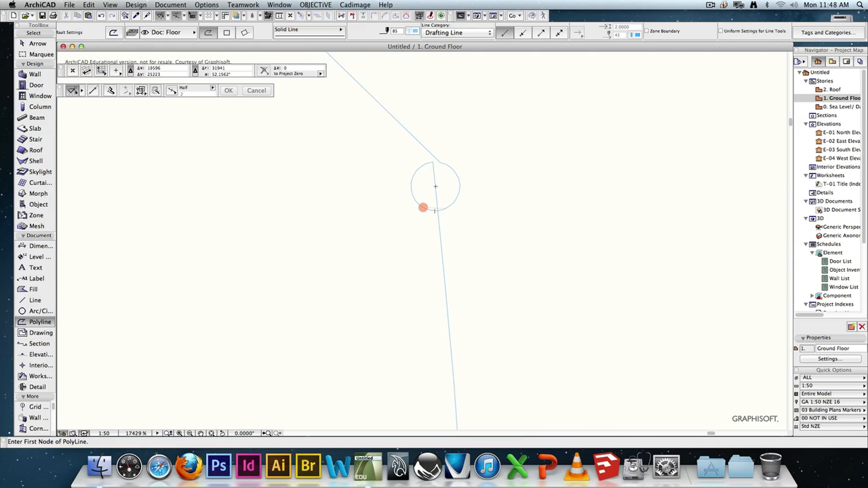
{"action": "key", "text": "Escape"}
{"action": "scroll", "coordinate": [480, 252], "scroll_direction": "down", "scroll_amount": 19}
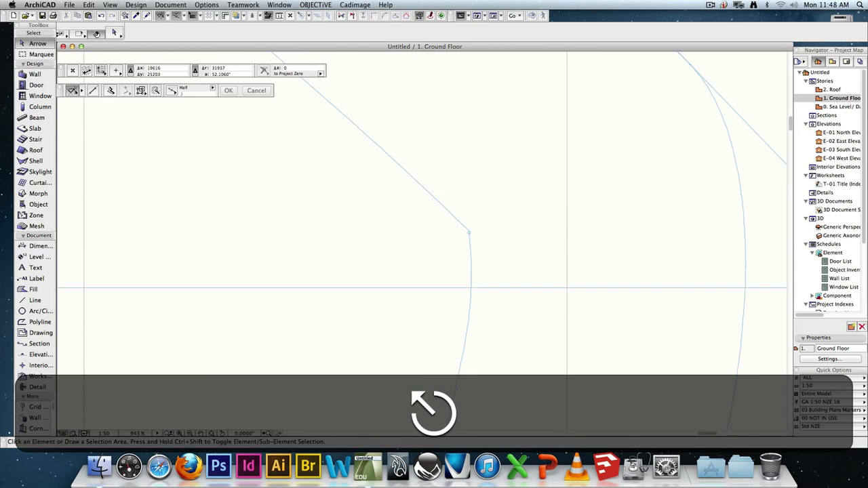
{"action": "middle_click_drag", "start_coordinate": [481, 250], "coordinate": [551, 271]}
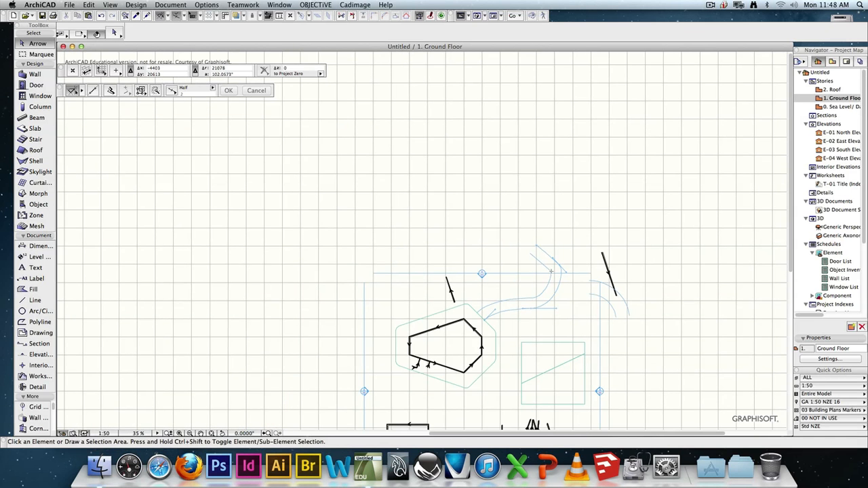
- Draw a large C-shaped natural spline with a reversed curl at its upper end, in the empty area northwest of the polygonal walls
{"action": "left_click", "coordinate": [39, 311]}
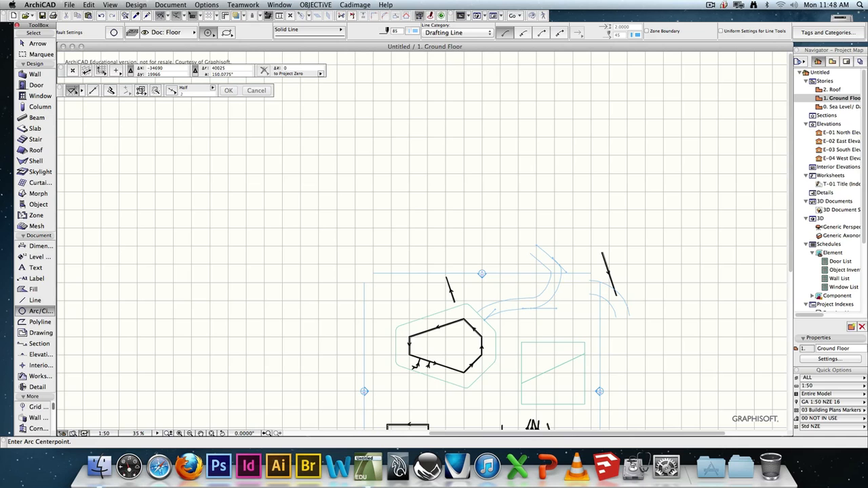
{"action": "scroll", "coordinate": [38, 416], "scroll_direction": "down", "scroll_amount": 5}
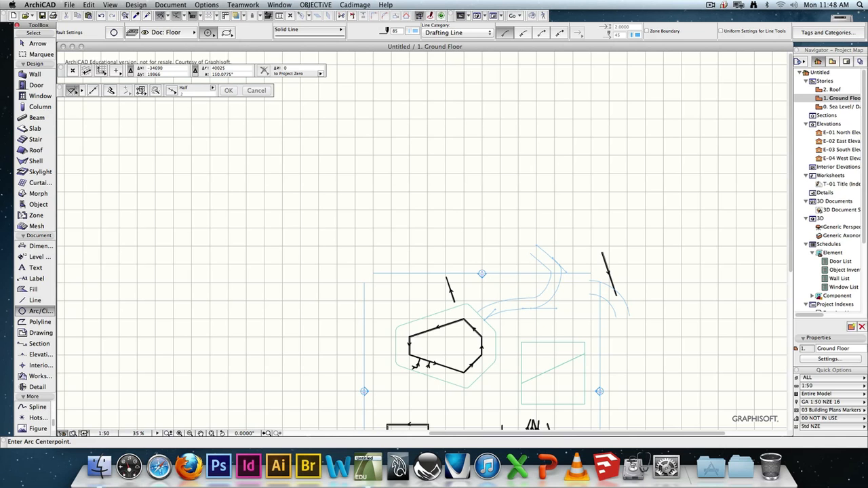
{"action": "left_click", "coordinate": [38, 407]}
{"action": "left_click", "coordinate": [209, 32]}
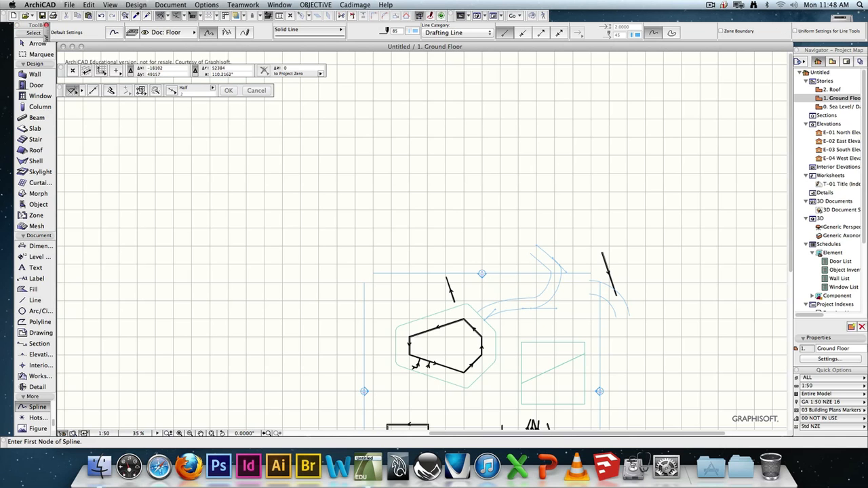
{"action": "left_click", "coordinate": [183, 237]}
{"action": "left_click", "coordinate": [277, 298]}
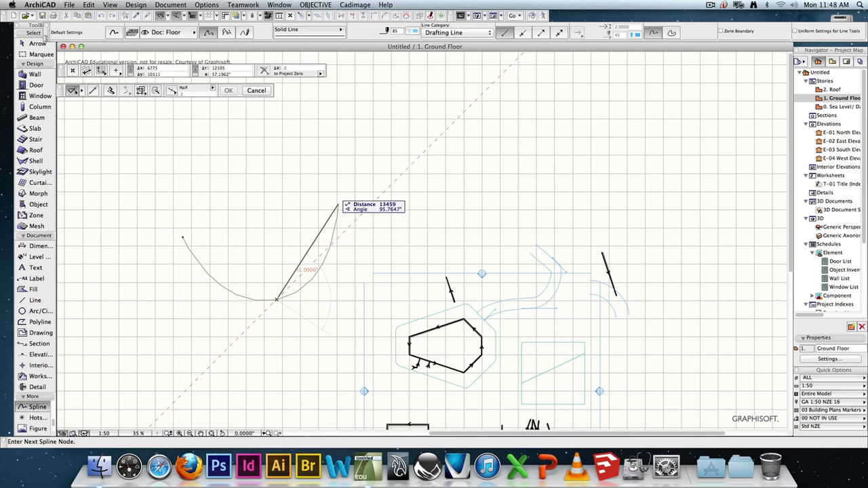
{"action": "left_click", "coordinate": [304, 144]}
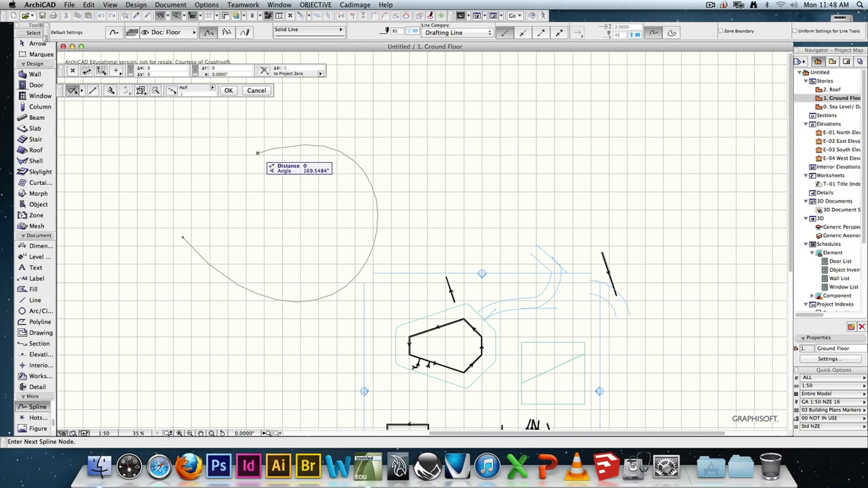
{"action": "double_click", "coordinate": [228, 124]}
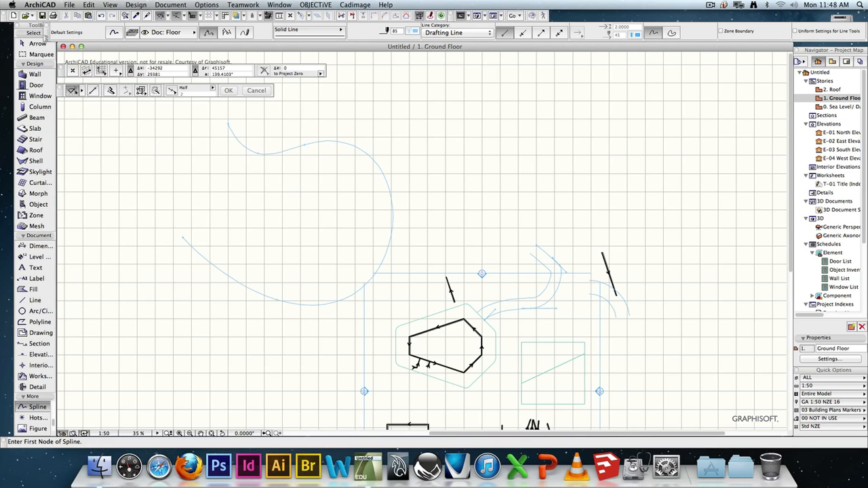
- Prepare the Polyline tool with the Multiple Offset relative construction for tracing the new spline
{"action": "left_click", "coordinate": [40, 323]}
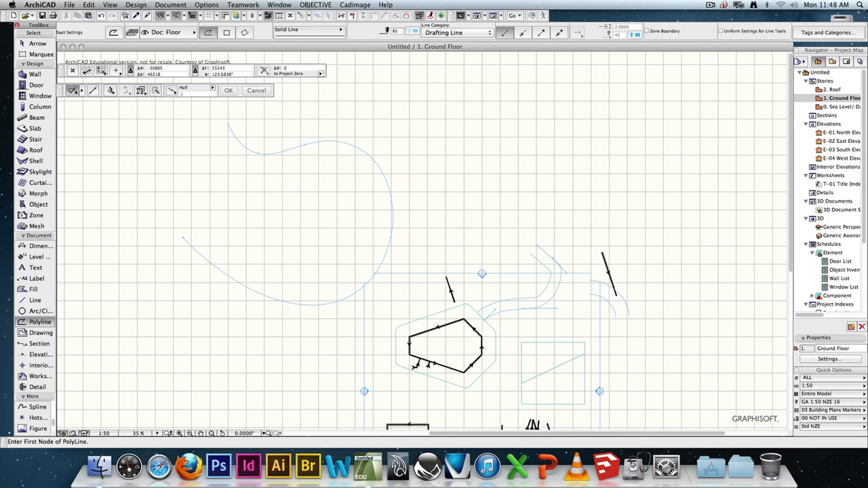
{"action": "key", "text": "space"}
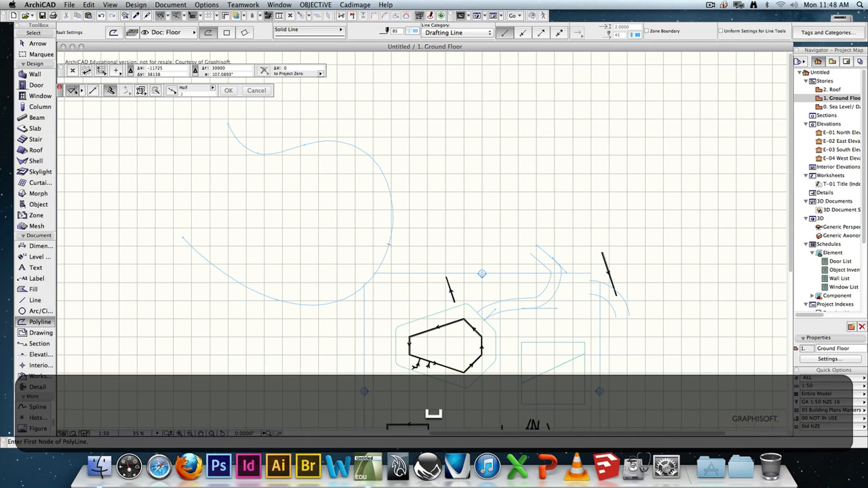
{"action": "left_click", "coordinate": [110, 91]}
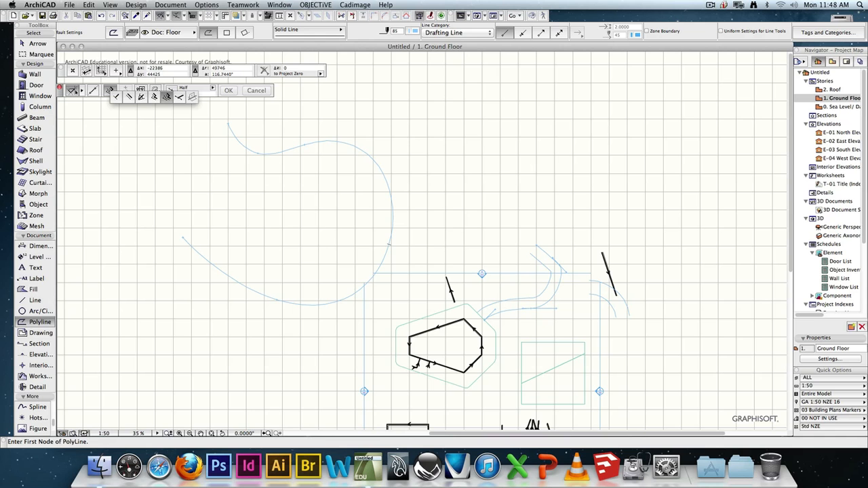
{"action": "left_click", "coordinate": [166, 96]}
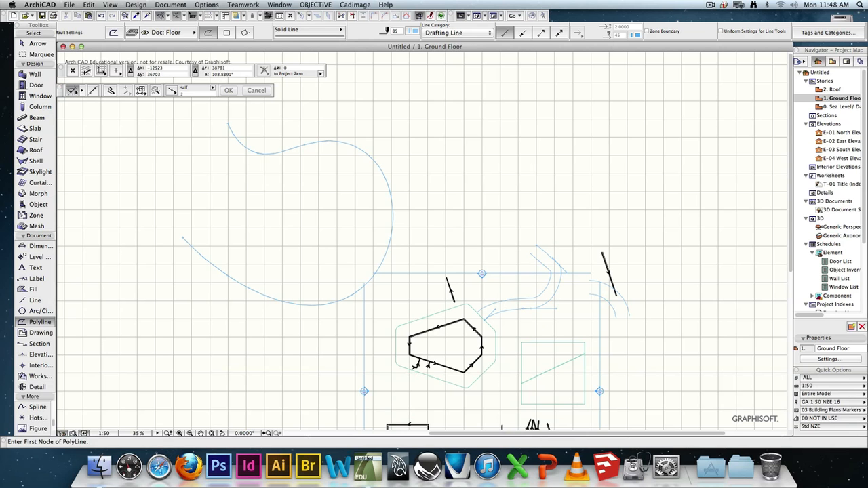
{"action": "key", "text": "super+z"}
{"action": "key", "text": "space"}
- Create a series of successive polylines offset from the large spline, seven on its inner side and one outside it
{"action": "left_click", "coordinate": [251, 150]}
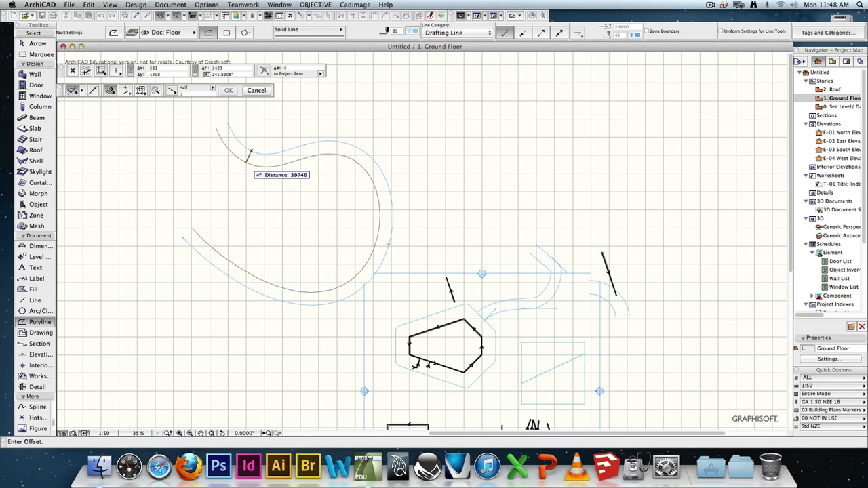
{"action": "left_click", "coordinate": [247, 162]}
{"action": "left_click", "coordinate": [243, 172]}
{"action": "left_click", "coordinate": [238, 179]}
{"action": "left_click", "coordinate": [236, 185]}
{"action": "left_click", "coordinate": [233, 190]}
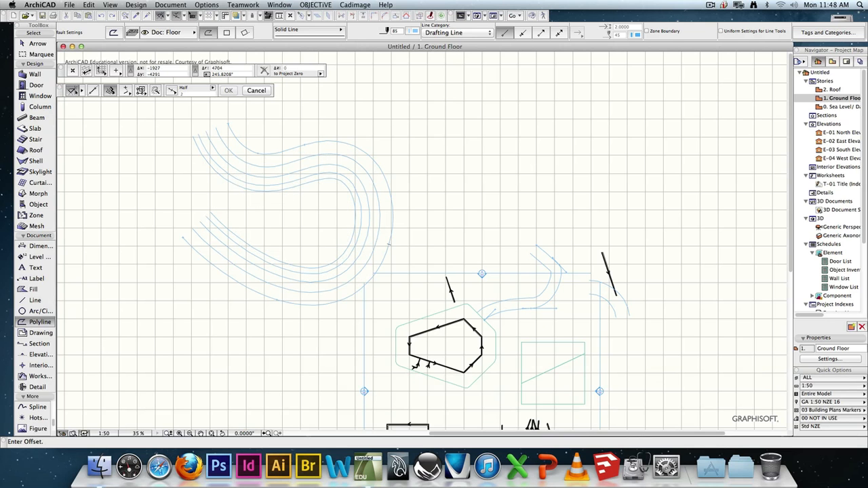
{"action": "left_click", "coordinate": [230, 197]}
{"action": "left_click", "coordinate": [227, 203]}
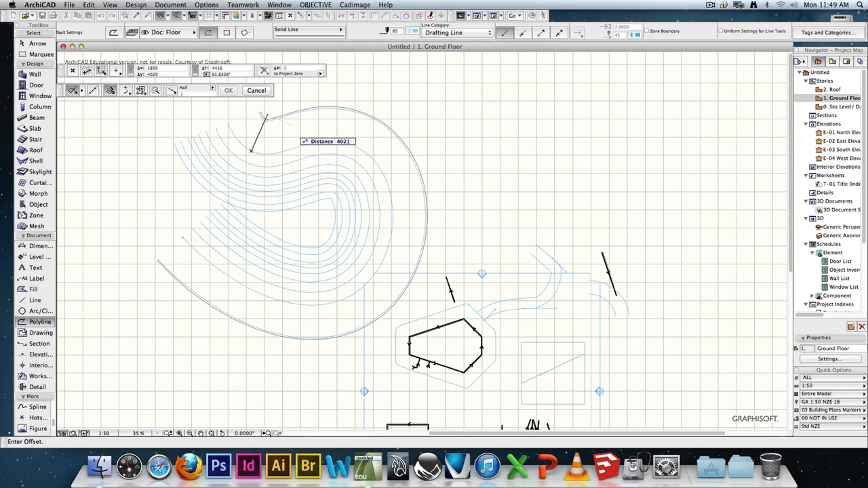
{"action": "key", "text": "super+z"}
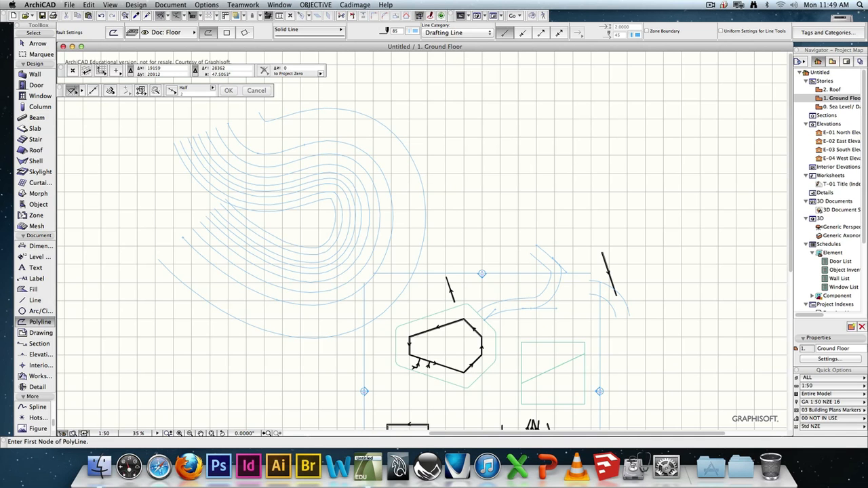
- Examine the tight corner of the inner offset polylines up close and compare its nodes with those of the neighbouring curve
{"action": "scroll", "coordinate": [318, 147], "scroll_direction": "up", "scroll_amount": 15}
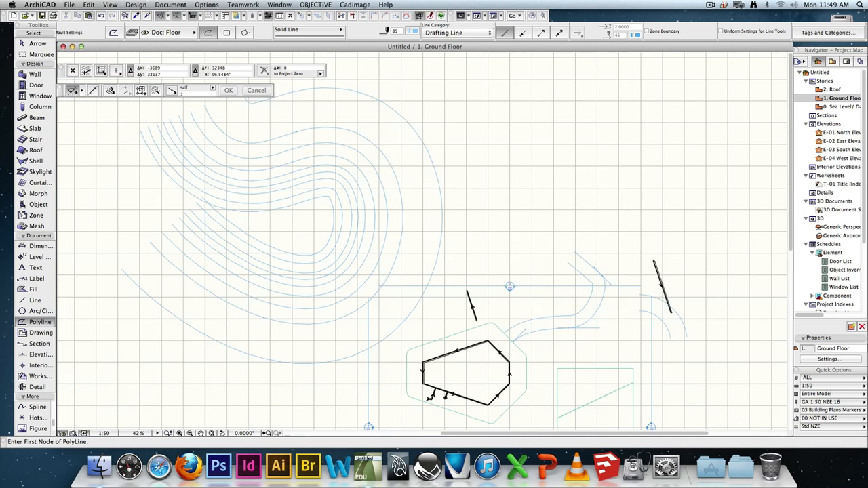
{"action": "scroll", "coordinate": [319, 147], "scroll_direction": "up", "scroll_amount": 3}
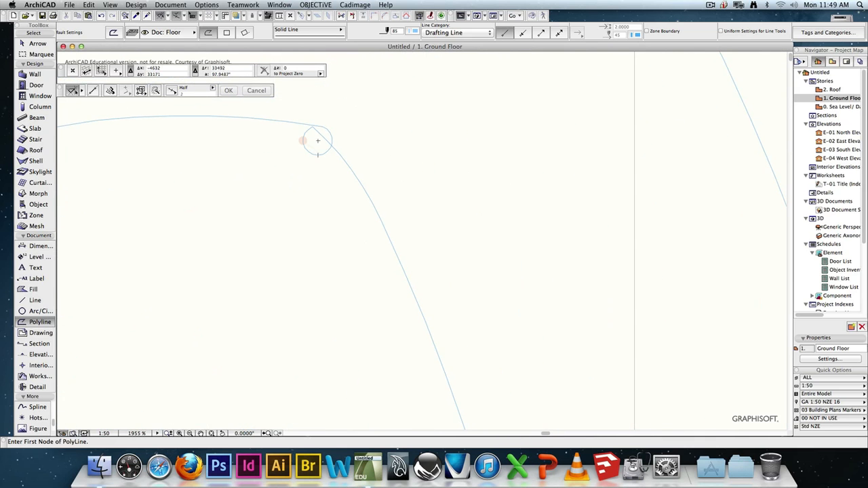
{"action": "scroll", "coordinate": [317, 140], "scroll_direction": "down", "scroll_amount": 7}
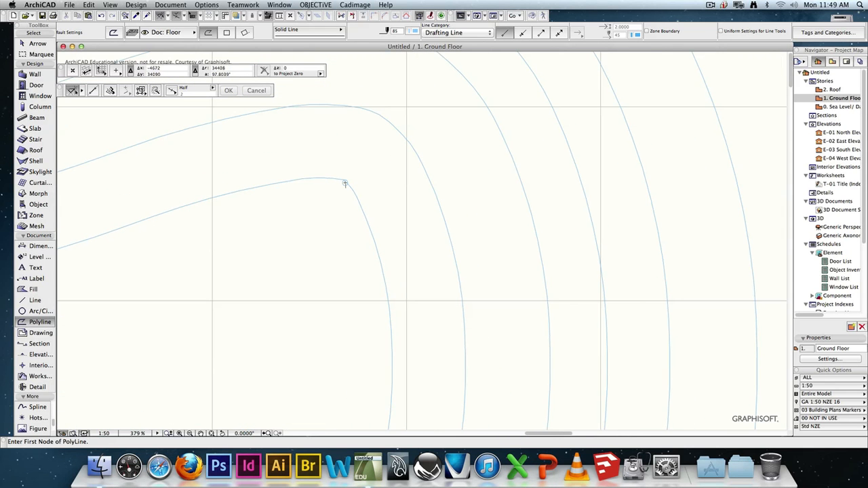
{"action": "key", "text": "Escape"}
{"action": "left_click", "coordinate": [367, 107]}
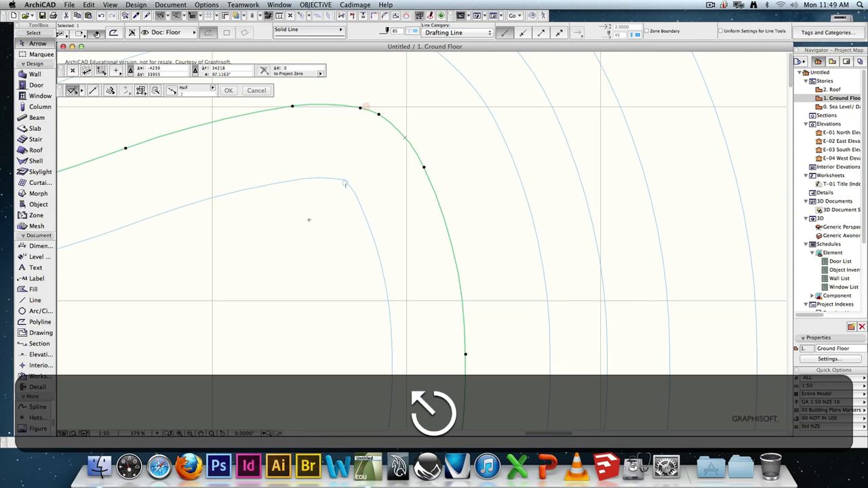
{"action": "left_click", "coordinate": [345, 182]}
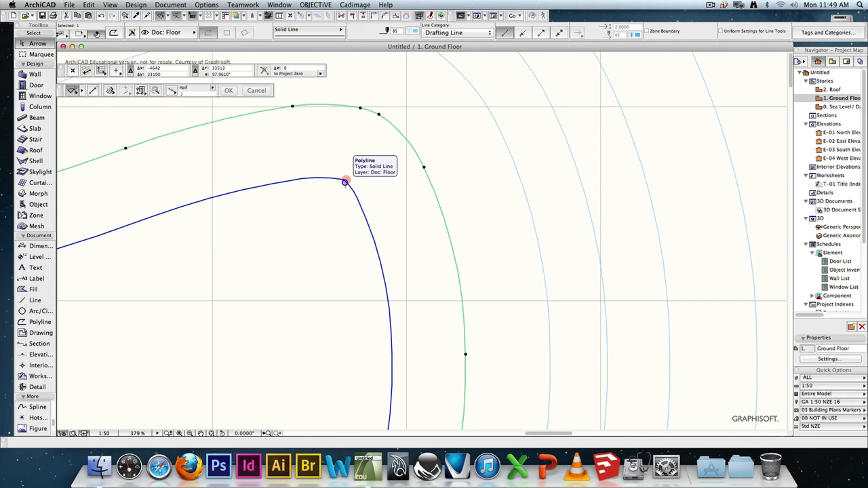
- Undo the large spline and its multiple offsets, and restore the polyline offset from the S-shaped spline
{"action": "scroll", "coordinate": [406, 214], "scroll_direction": "down", "scroll_amount": 12}
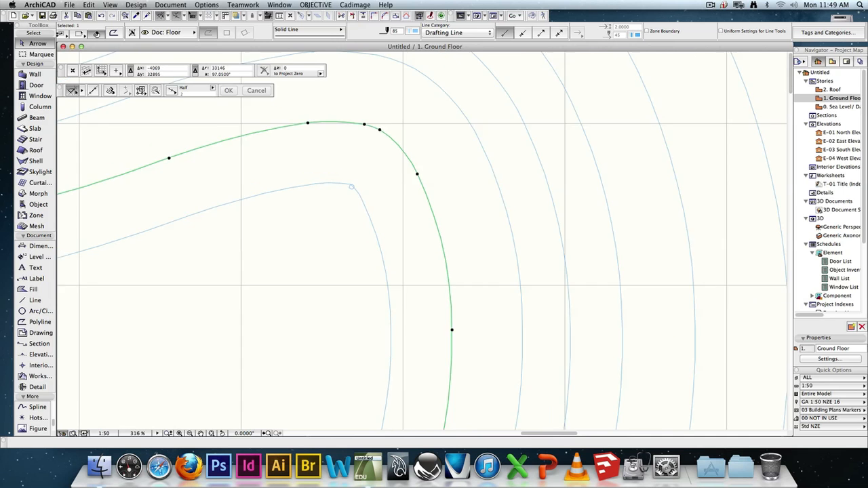
{"action": "scroll", "coordinate": [415, 218], "scroll_direction": "up", "scroll_amount": 4}
{"action": "key", "text": "super+z"}
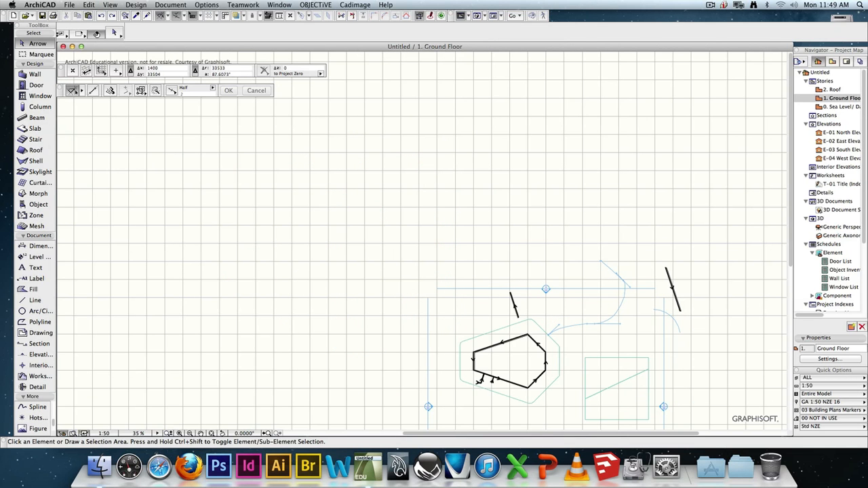
{"action": "key", "text": "super+shift+z"}
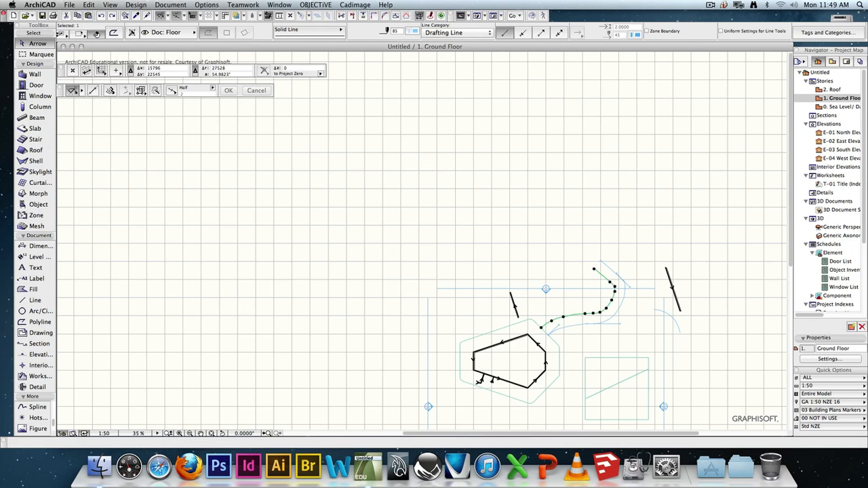
- Remove the tiny loop at the offset polyline's sharp corner by moving one of its two end nodes onto the other
{"action": "scroll", "coordinate": [590, 305], "scroll_direction": "up", "scroll_amount": 15}
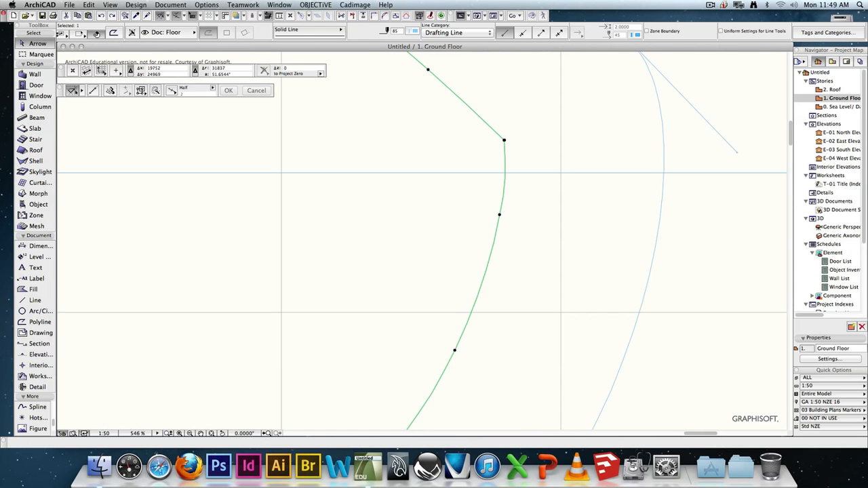
{"action": "scroll", "coordinate": [504, 140], "scroll_direction": "up", "scroll_amount": 14}
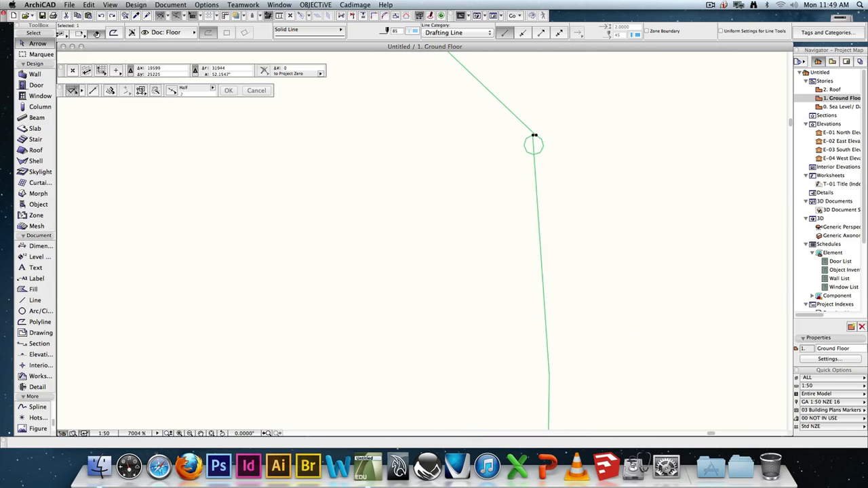
{"action": "key", "text": "Escape"}
{"action": "left_click", "coordinate": [543, 146]}
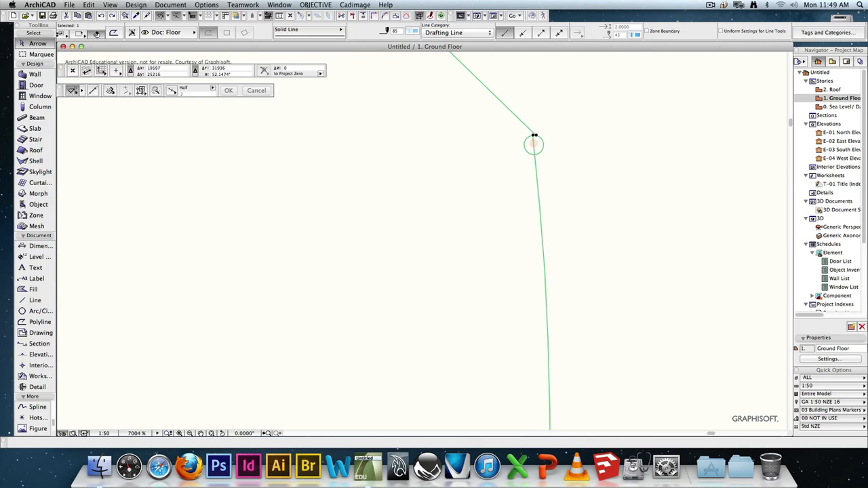
{"action": "scroll", "coordinate": [542, 146], "scroll_direction": "down", "scroll_amount": 1}
{"action": "scroll", "coordinate": [543, 146], "scroll_direction": "up", "scroll_amount": 5}
{"action": "left_click", "coordinate": [528, 124]}
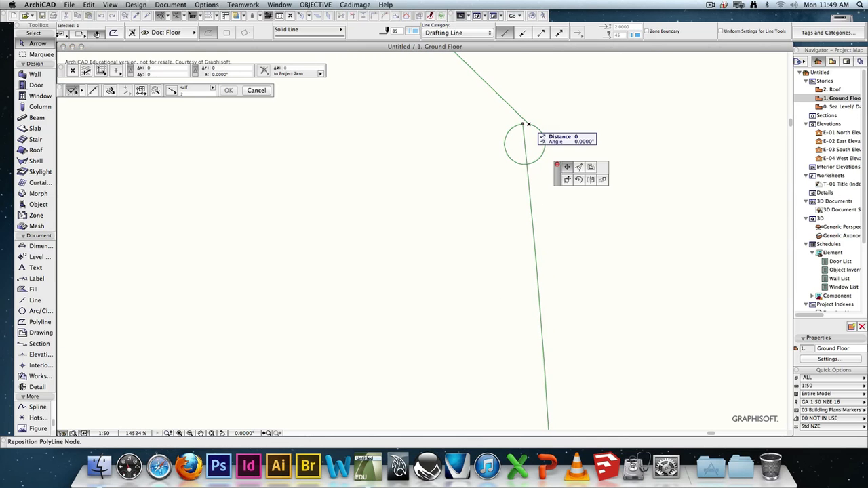
{"action": "left_click", "coordinate": [523, 124]}
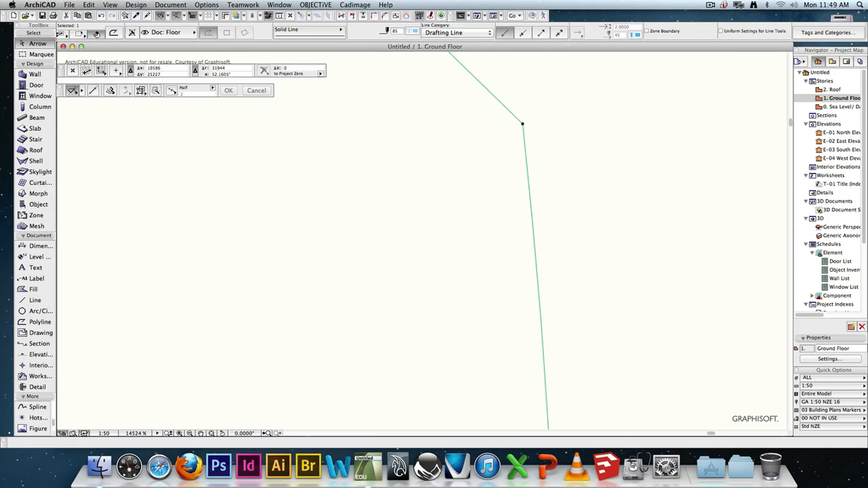
{"action": "scroll", "coordinate": [540, 175], "scroll_direction": "down", "scroll_amount": 20}
{"action": "scroll", "coordinate": [540, 175], "scroll_direction": "down", "scroll_amount": 2}
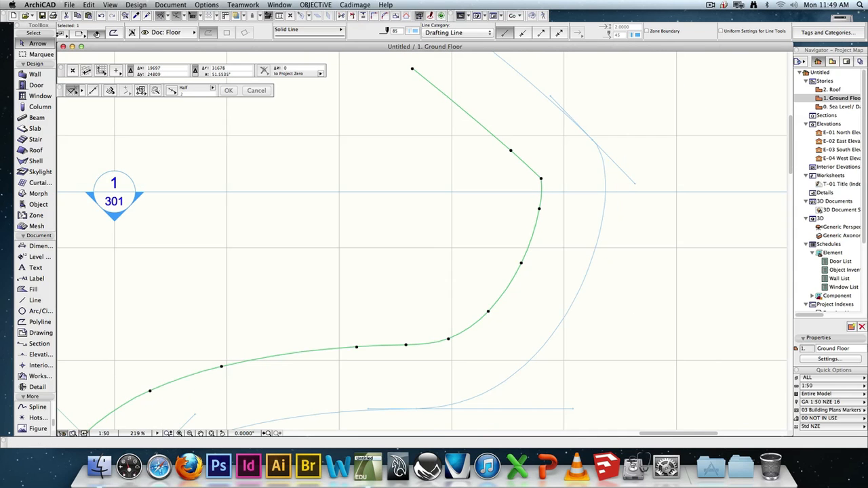
{"action": "scroll", "coordinate": [420, 241], "scroll_direction": "down", "scroll_amount": 2}
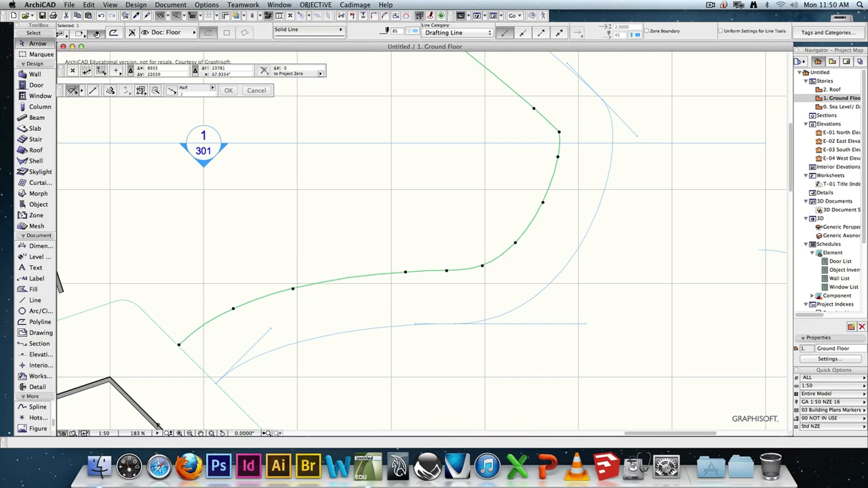
- Try to draw a line from the upper stretch of the S-shaped spline, using a relative angle constraint that references the spline
{"action": "left_click", "coordinate": [35, 300]}
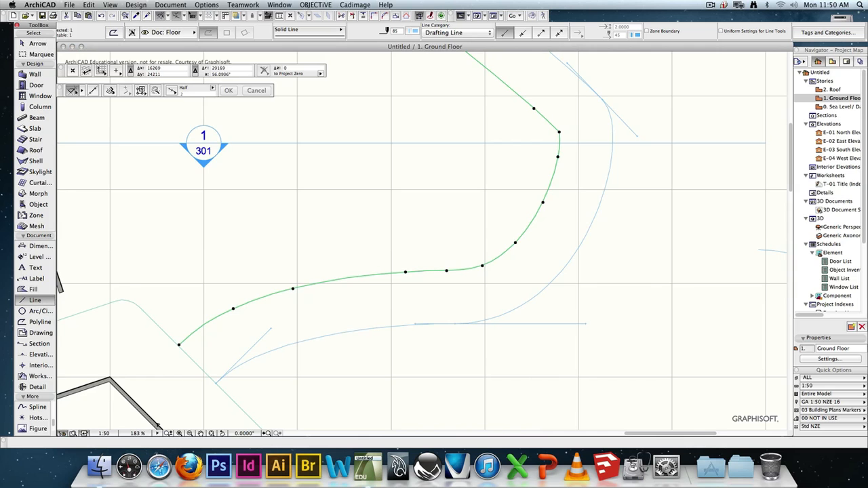
{"action": "scroll", "coordinate": [342, 331], "scroll_direction": "down", "scroll_amount": 4}
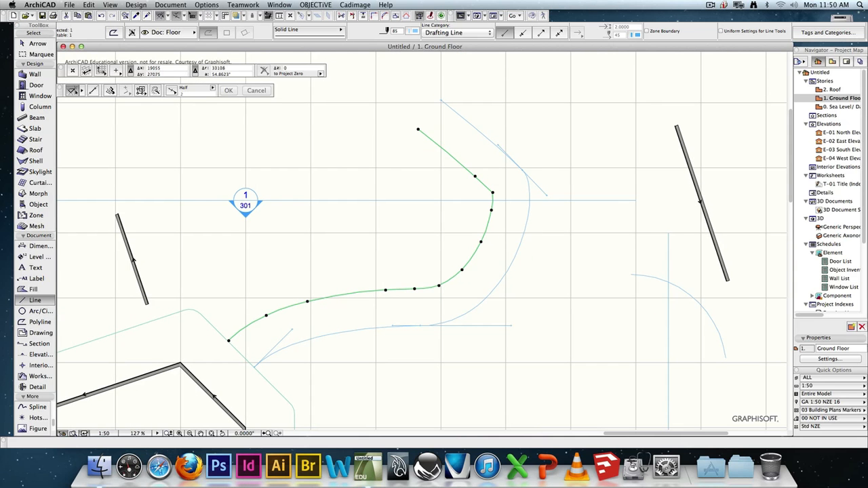
{"action": "key", "text": "Escape"}
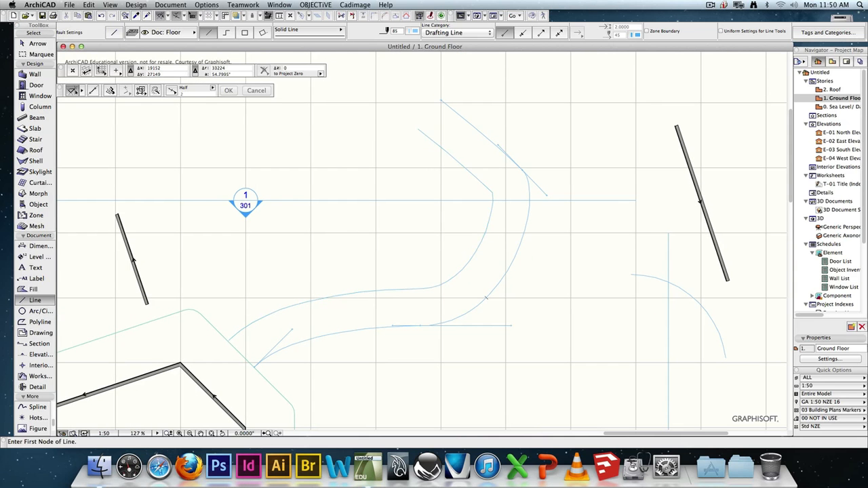
{"action": "left_click", "coordinate": [441, 101]}
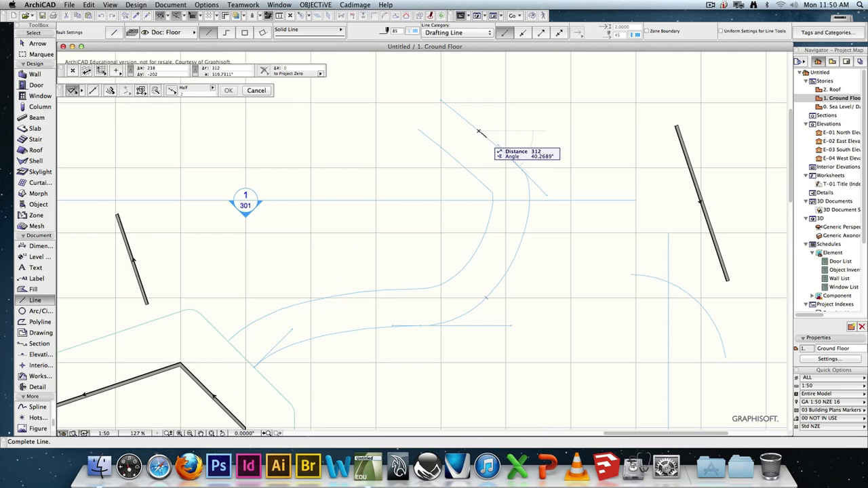
{"action": "scroll", "coordinate": [479, 132], "scroll_direction": "up", "scroll_amount": 6}
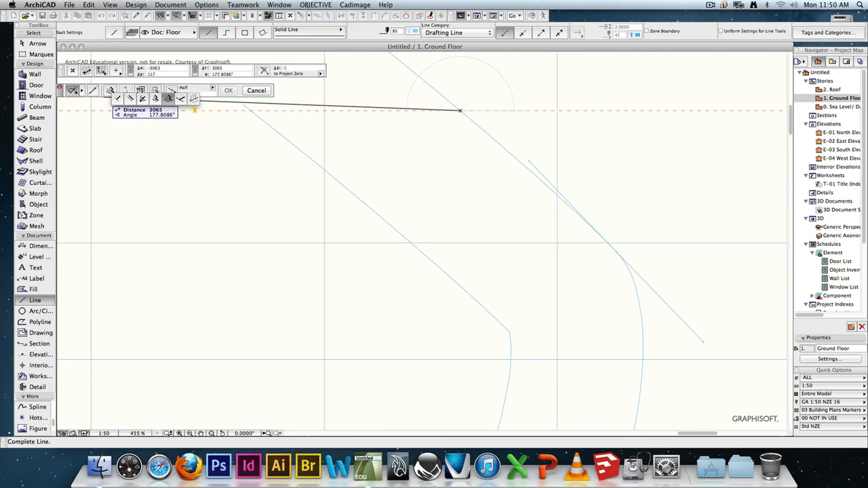
{"action": "left_click", "coordinate": [109, 90]}
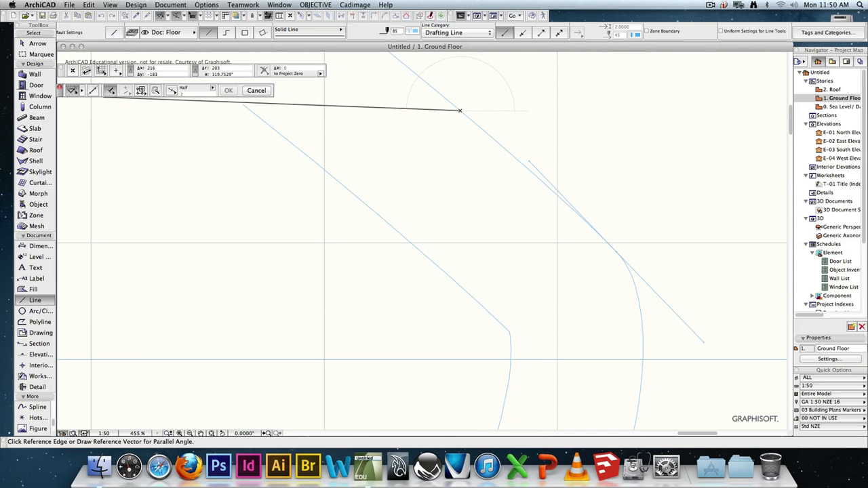
{"action": "left_click", "coordinate": [490, 137]}
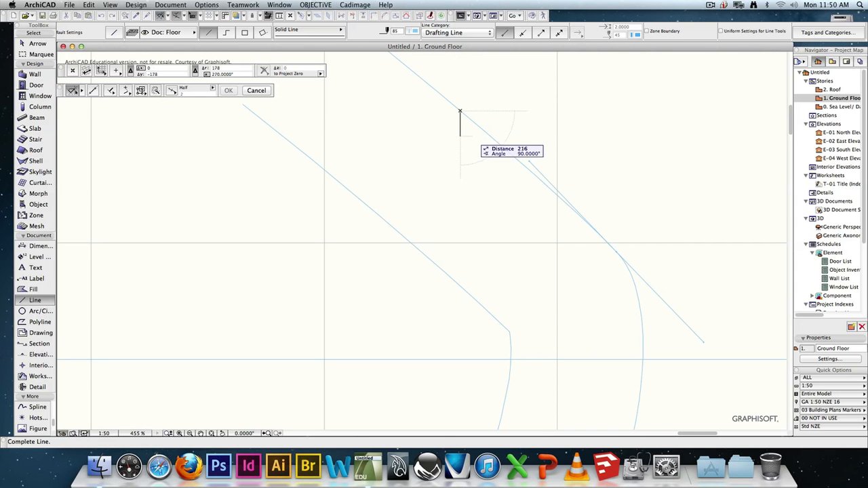
{"action": "key", "text": "Escape"}
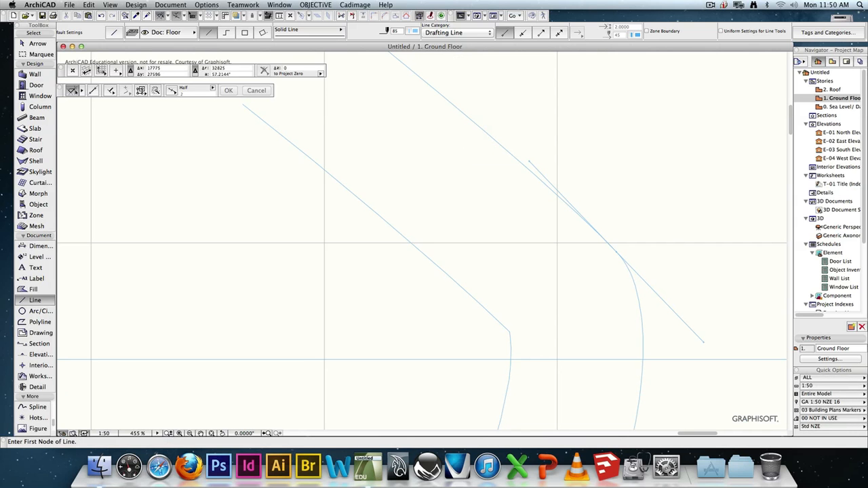
{"action": "left_click", "coordinate": [110, 91]}
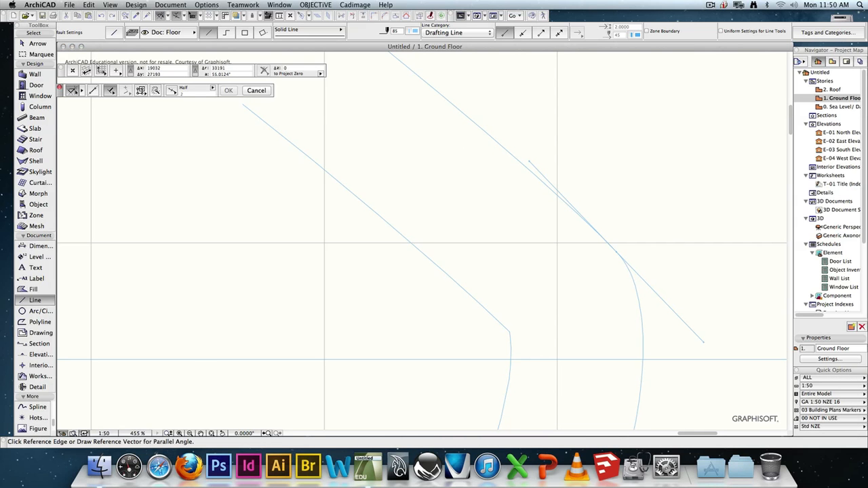
{"action": "key", "text": "Escape"}
{"action": "left_click", "coordinate": [441, 92]}
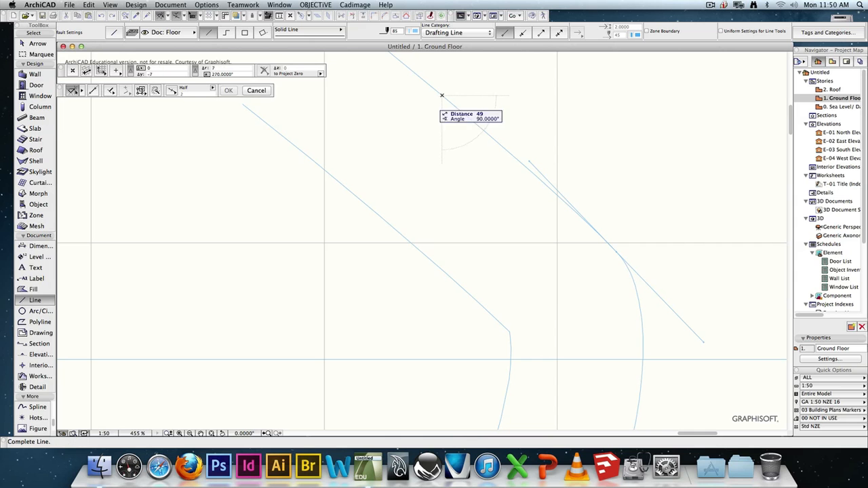
{"action": "scroll", "coordinate": [441, 192], "scroll_direction": "down", "scroll_amount": 5}
{"action": "scroll", "coordinate": [441, 189], "scroll_direction": "down", "scroll_amount": 1}
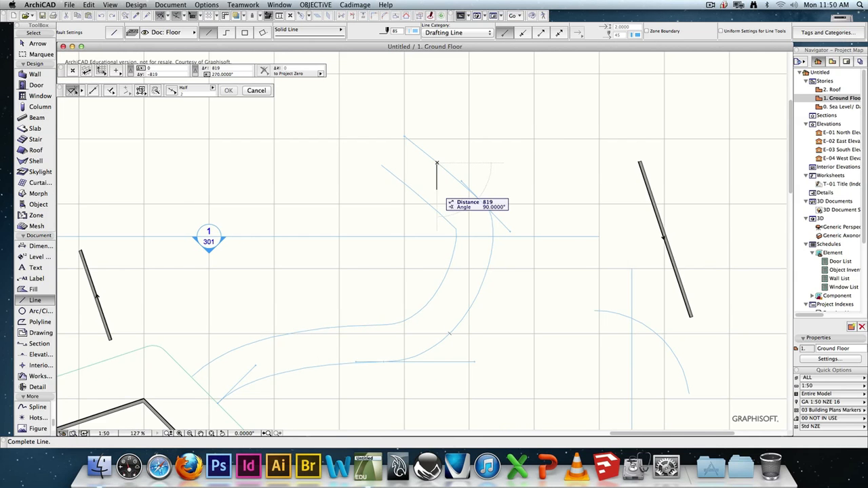
{"action": "key", "text": "Escape"}
{"action": "scroll", "coordinate": [436, 169], "scroll_direction": "up", "scroll_amount": 8}
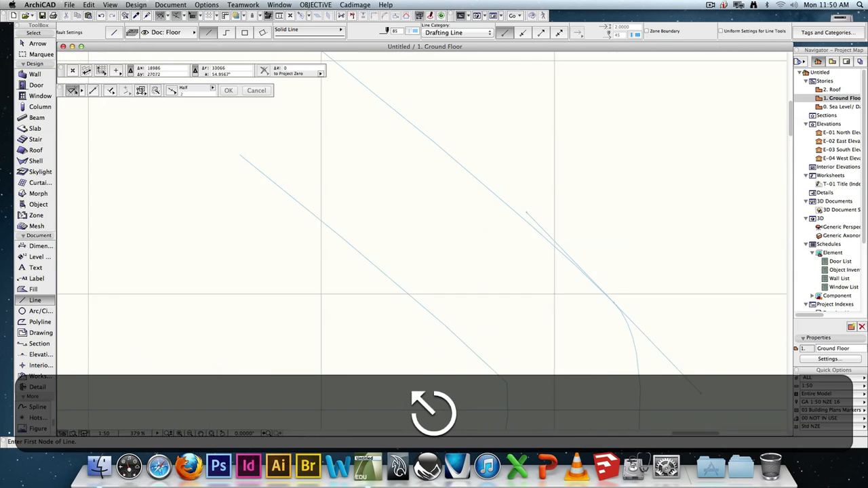
{"action": "left_click", "coordinate": [110, 90]}
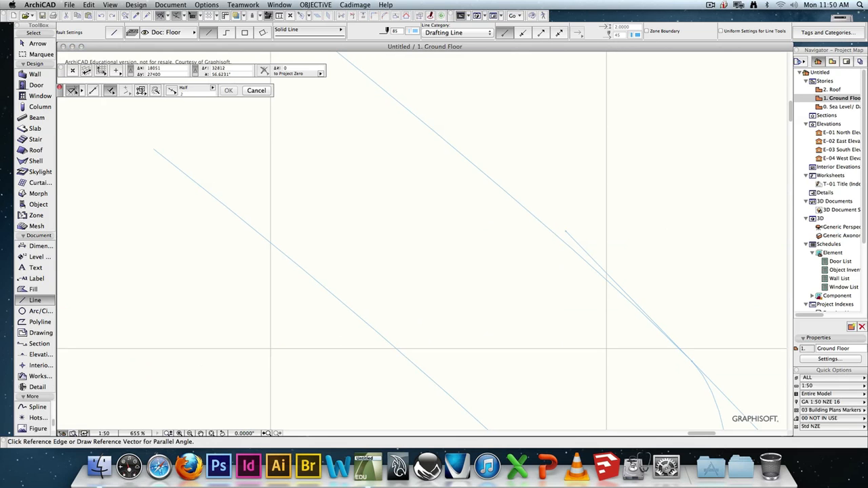
{"action": "key", "text": "Escape"}
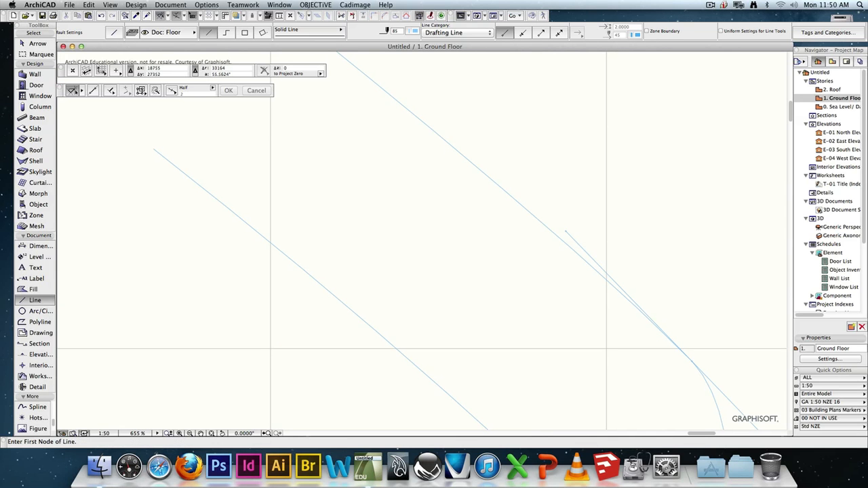
{"action": "left_click", "coordinate": [449, 144]}
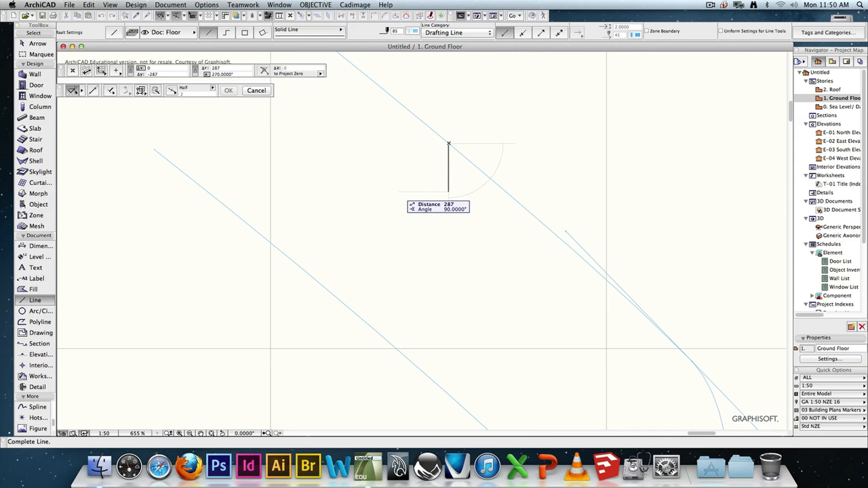
{"action": "key", "text": "Escape"}
{"action": "scroll", "coordinate": [446, 217], "scroll_direction": "down", "scroll_amount": 5}
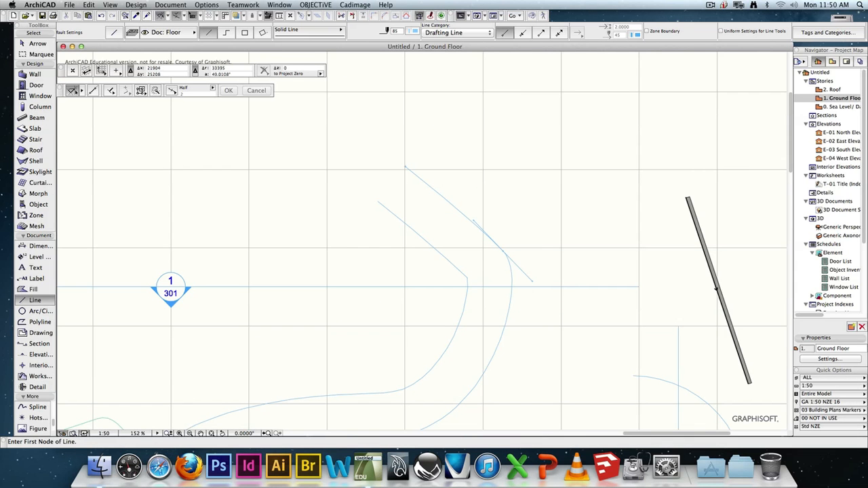
- Trace the S-shaped spline with the Magic Wand to create a matching polyline over it, and select that polyline
{"action": "middle_click_drag", "start_coordinate": [486, 299], "coordinate": [461, 178]}
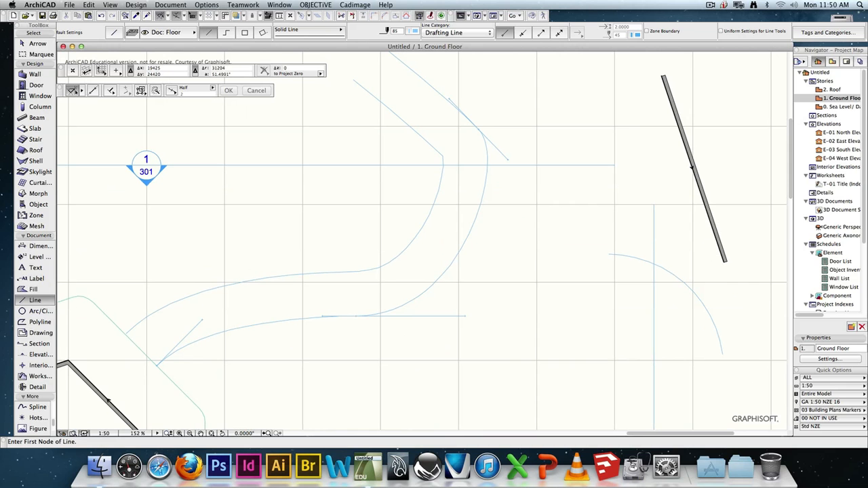
{"action": "left_click", "coordinate": [40, 322]}
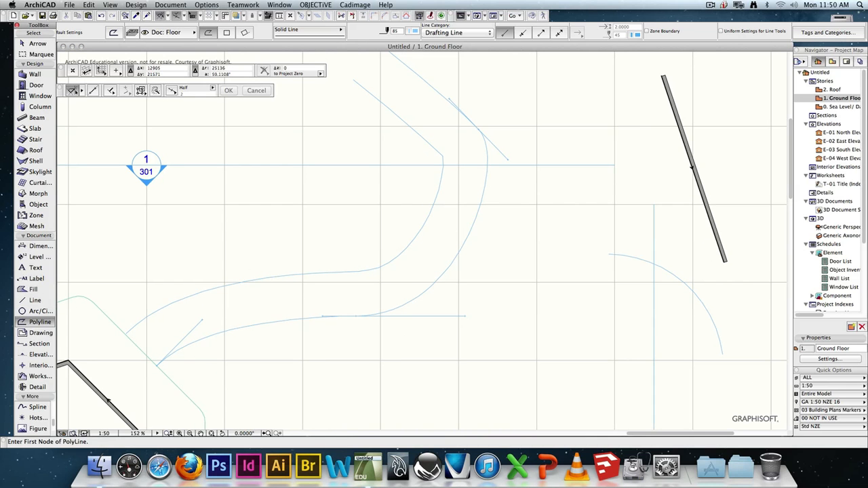
{"action": "key", "text": "space"}
{"action": "left_click", "coordinate": [436, 282]}
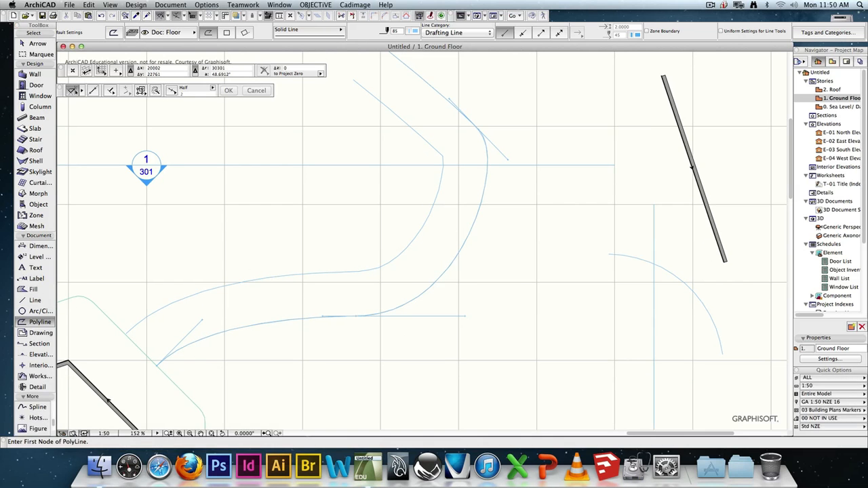
{"action": "key", "text": "Escape"}
{"action": "left_click", "coordinate": [456, 258]}
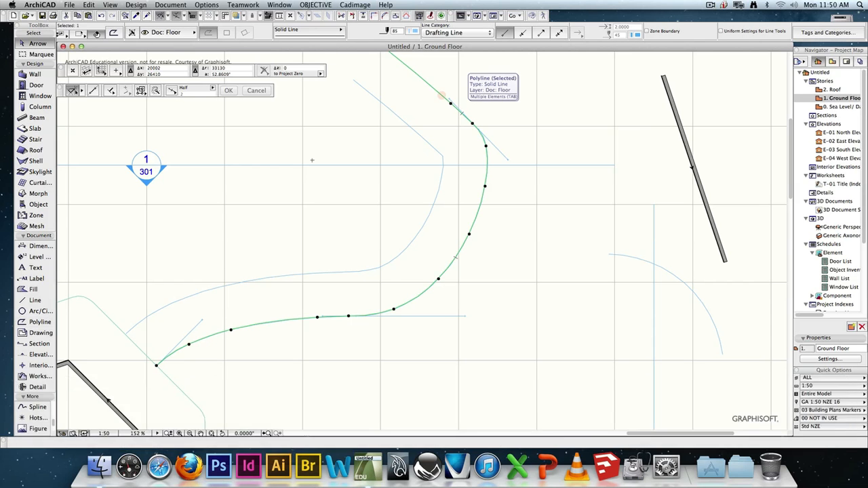
- Cycle repeatedly through the overlapping elements on the S-shaped curve to compare the traced polyline with the original spline
{"action": "key", "text": "Tab"}
{"action": "key", "text": "Tab"}
{"action": "key", "text": "Tab"}
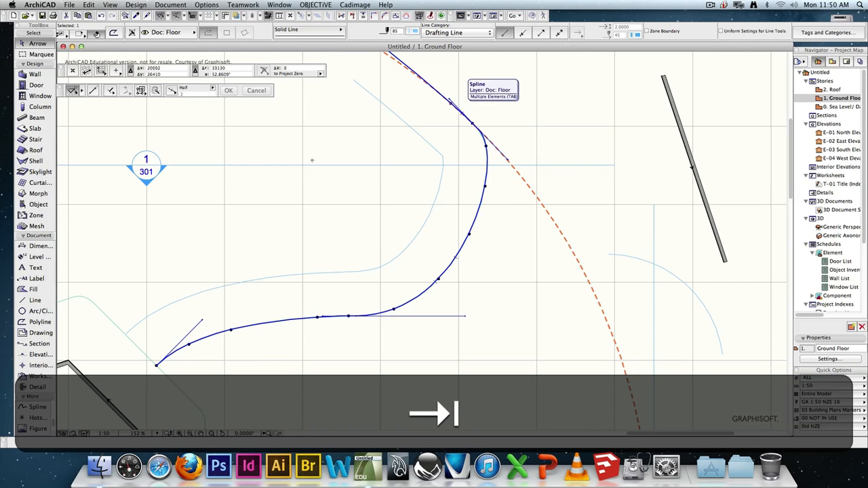
{"action": "key", "text": "grave"}
{"action": "key", "text": "Tab"}
{"action": "key", "text": "Tab"}
{"action": "key", "text": "Tab"}
{"action": "key", "text": "Tab"}
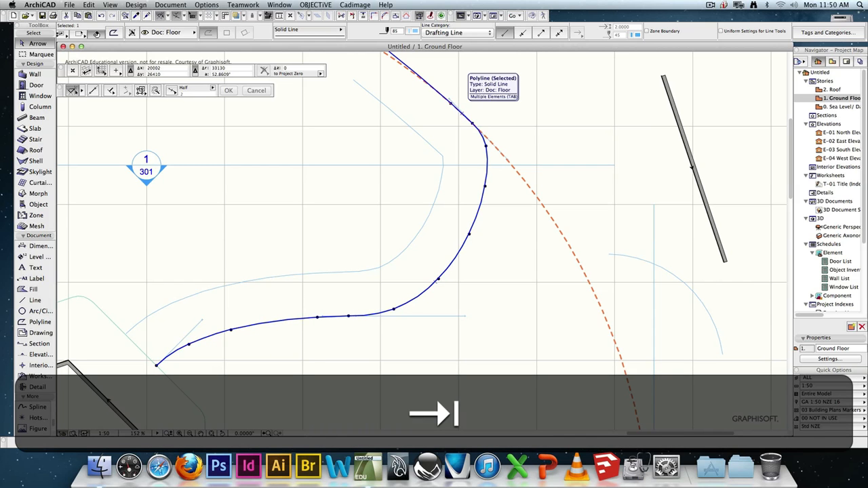
{"action": "key", "text": "Tab"}
{"action": "key", "text": "Tab"}
{"action": "key", "text": "Tab"}
{"action": "key", "text": "Tab"}
{"action": "key", "text": "Tab"}
{"action": "key", "text": "Tab"}
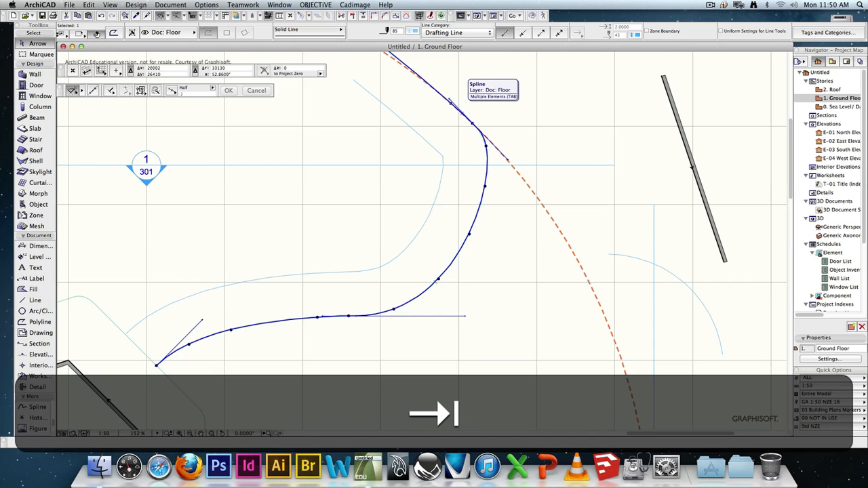
{"action": "key", "text": "Tab"}
{"action": "key", "text": "Tab"}
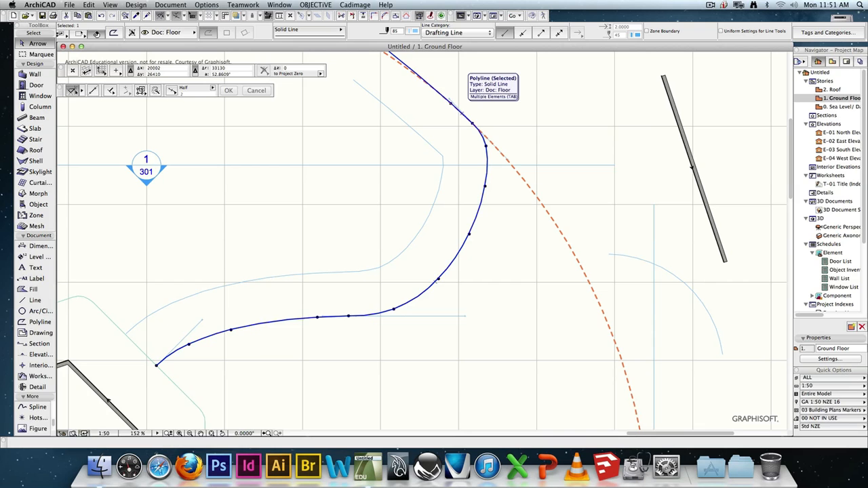
- Select the original spline beneath the traced polyline and move it clear of the polyline, leaving nothing selected
{"action": "key", "text": "Tab"}
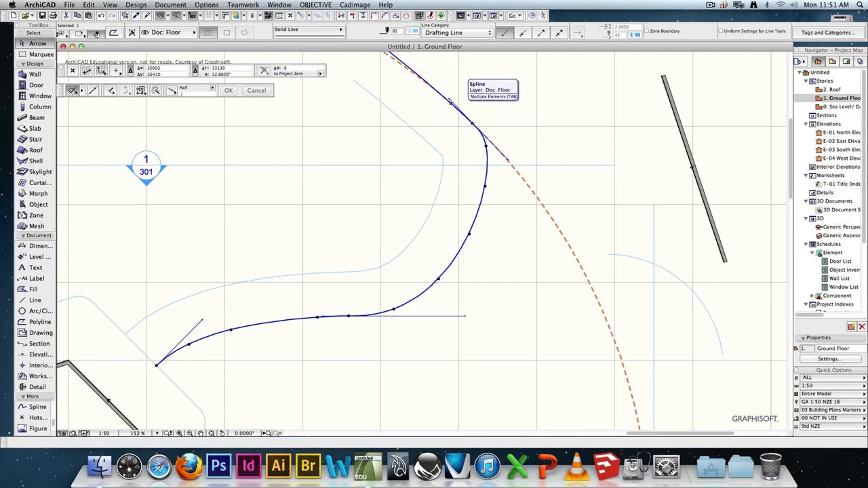
{"action": "left_click", "coordinate": [478, 129]}
{"action": "left_click", "coordinate": [478, 129]}
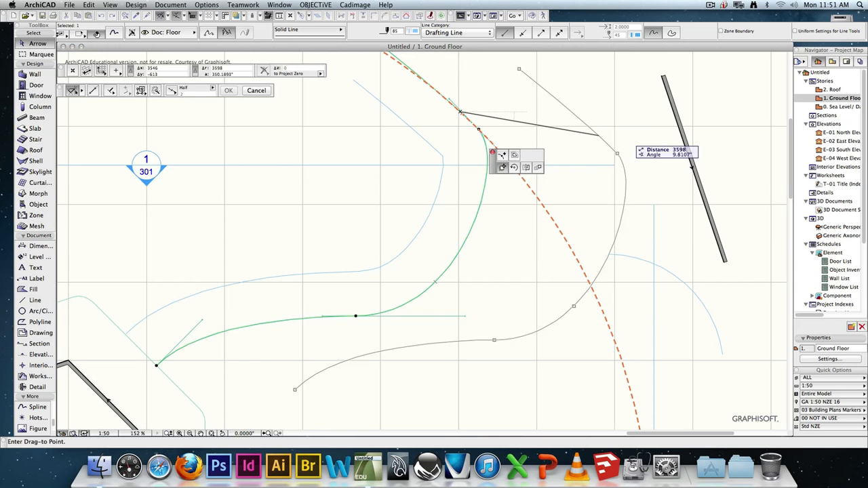
{"action": "left_click", "coordinate": [649, 155]}
{"action": "key", "text": "super+z"}
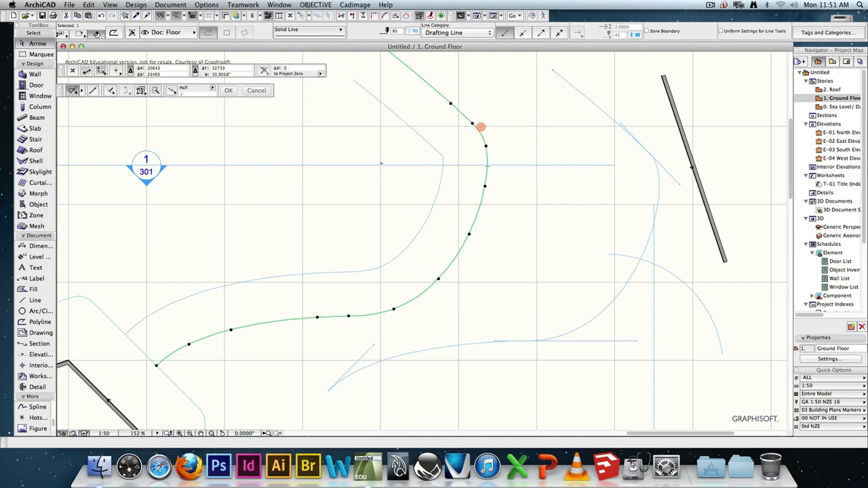
{"action": "key", "text": "Escape"}
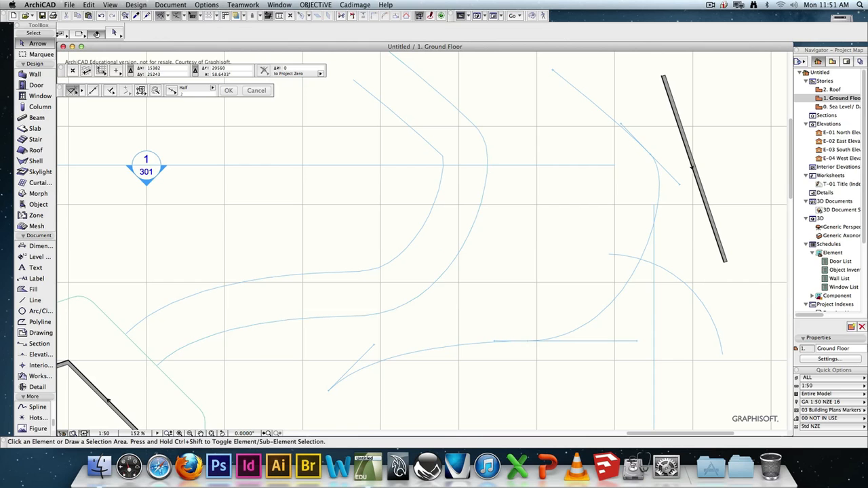
- Draw a 1500-long line perpendicular to the traced polyline's upper stretch, running inward across the neighbouring offset polyline
{"action": "left_click", "coordinate": [35, 301]}
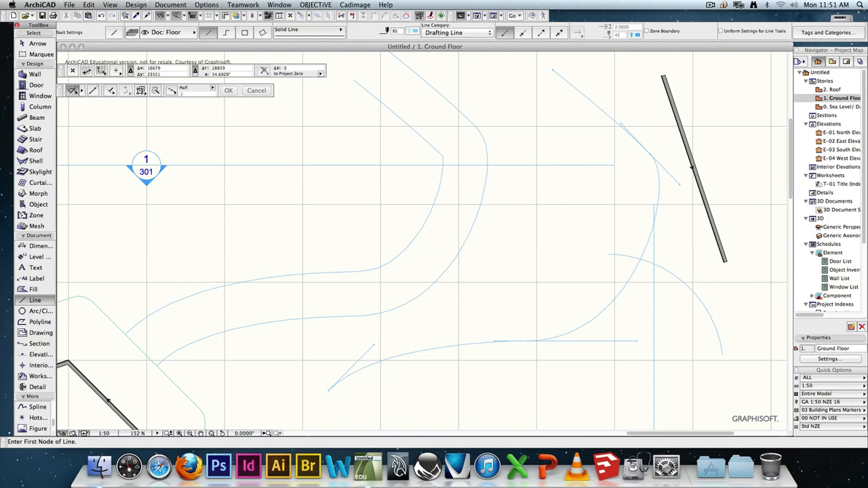
{"action": "left_click", "coordinate": [416, 72]}
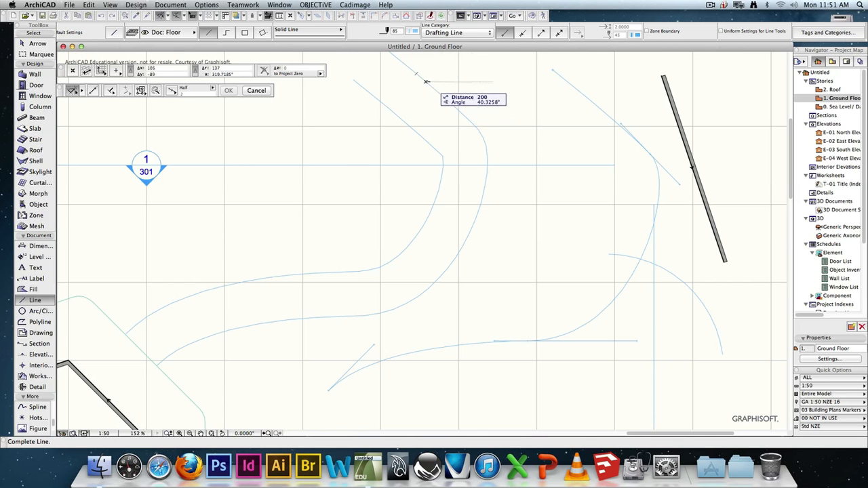
{"action": "scroll", "coordinate": [427, 83], "scroll_direction": "up", "scroll_amount": 5}
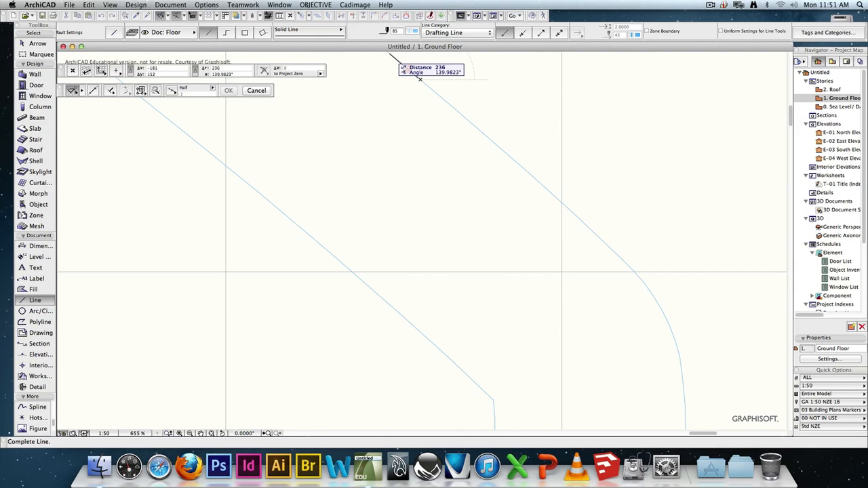
{"action": "left_click", "coordinate": [420, 79]}
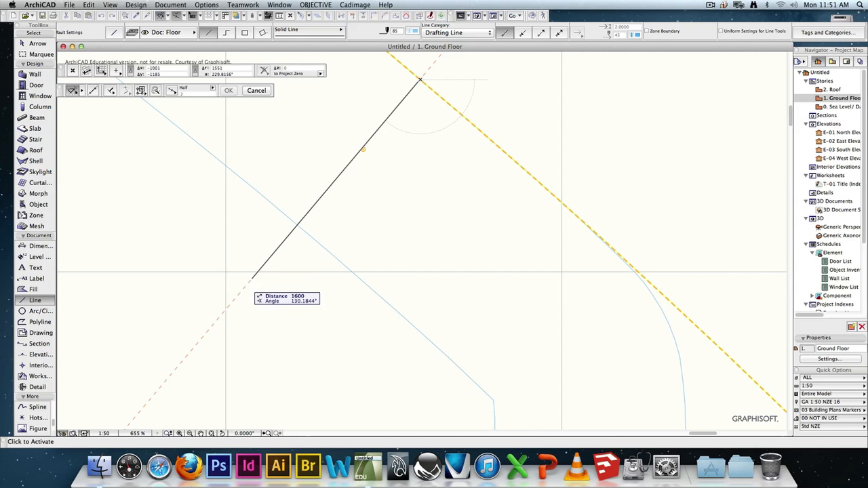
{"action": "scroll", "coordinate": [238, 299], "scroll_direction": "down", "scroll_amount": 1}
{"action": "scroll", "coordinate": [288, 238], "scroll_direction": "down", "scroll_amount": 4}
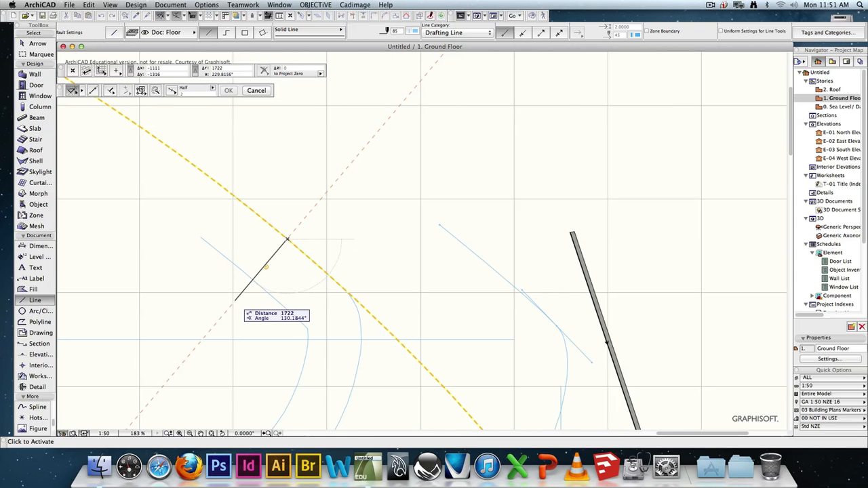
{"action": "type", "text": "1500"}
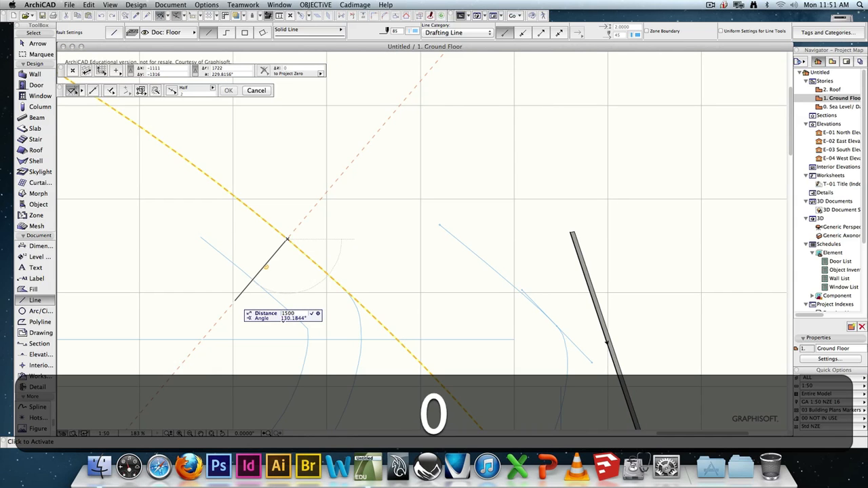
{"action": "key", "text": "Return"}
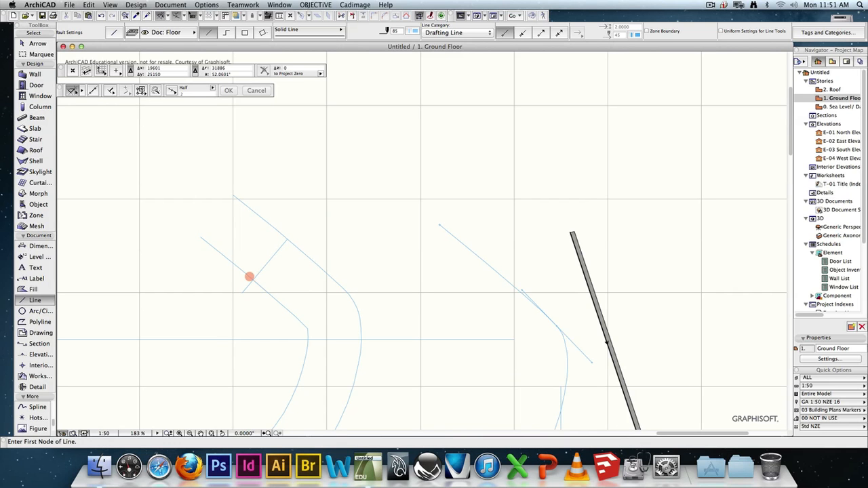
- Create an offset polyline from the inner polyline with the Magic Wand, passing through the free end of the 1500-long perpendicular line
{"action": "left_click", "coordinate": [39, 322]}
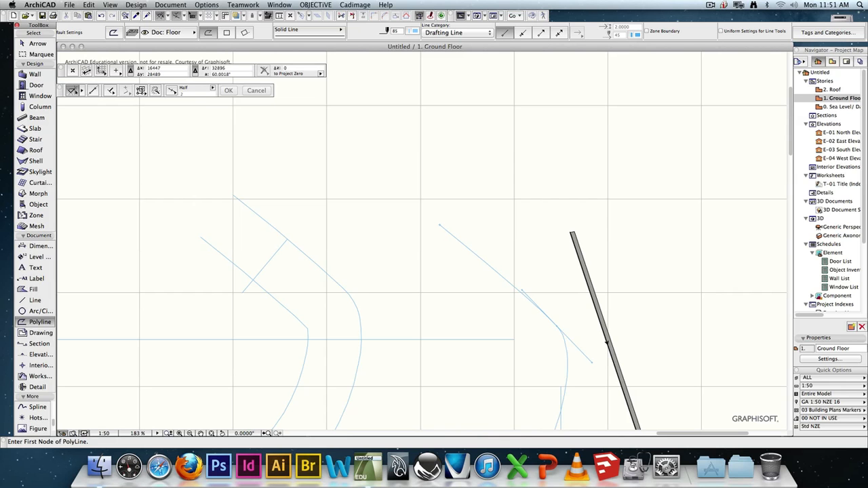
{"action": "left_click", "coordinate": [111, 90]}
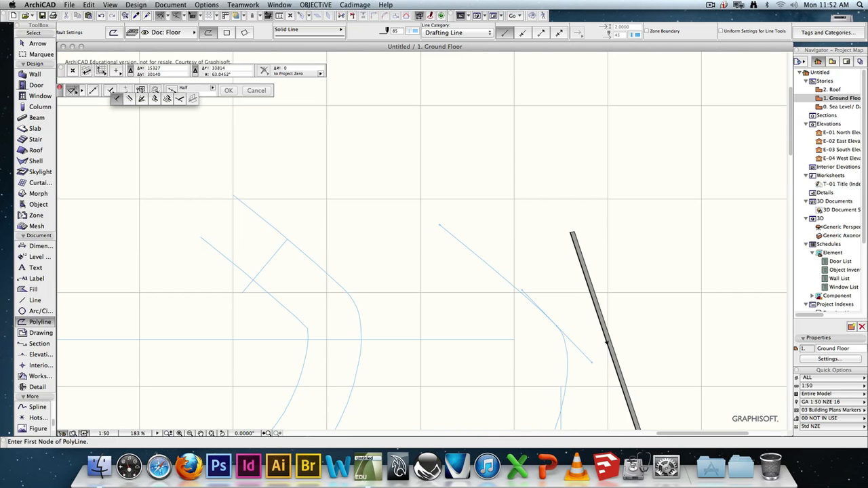
{"action": "left_click", "coordinate": [155, 98]}
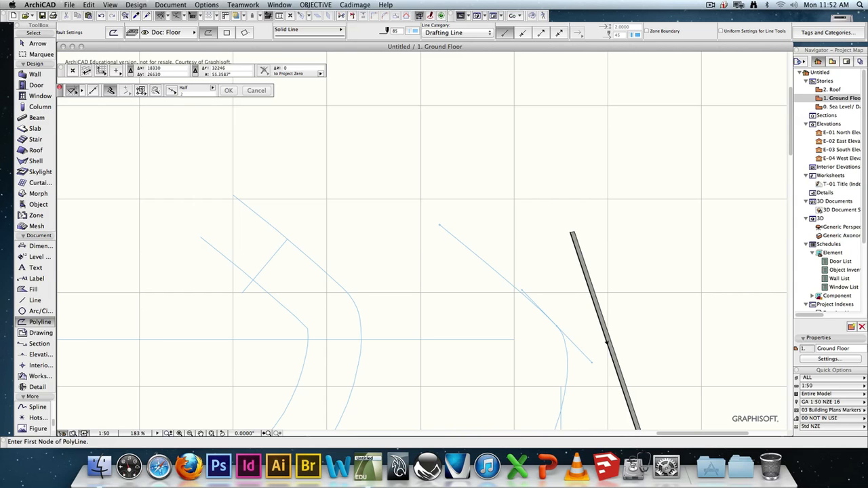
{"action": "key", "text": "space"}
{"action": "left_click", "coordinate": [245, 273]}
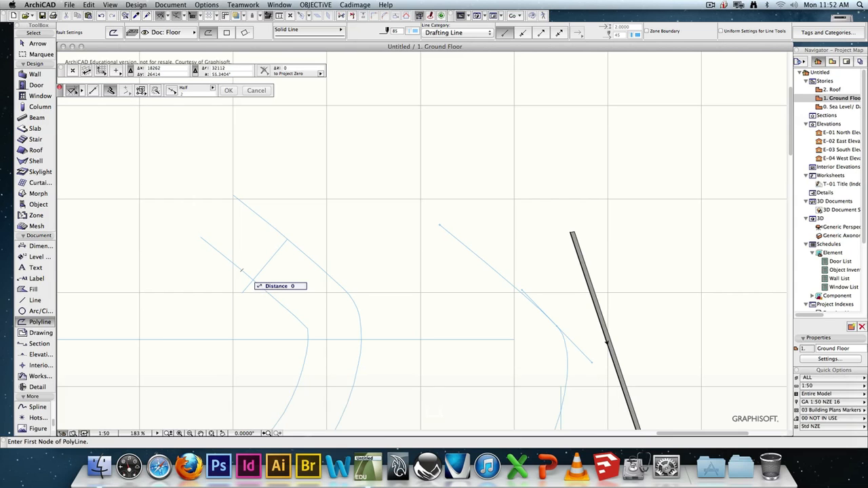
{"action": "left_click", "coordinate": [245, 273]}
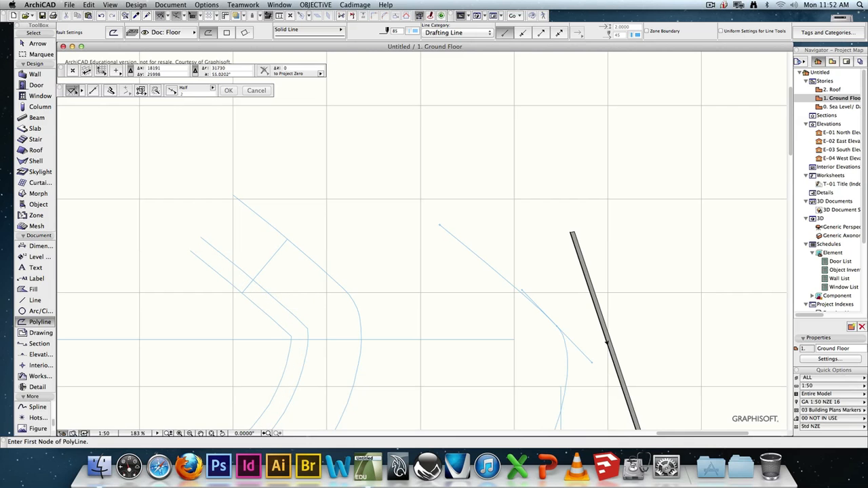
- Delete the previous inner polyline lying between the new offset polyline and the outer one
{"action": "scroll", "coordinate": [370, 129], "scroll_direction": "down", "scroll_amount": 5}
{"action": "middle_click_drag", "start_coordinate": [305, 312], "coordinate": [342, 233]}
{"action": "key", "text": "Escape"}
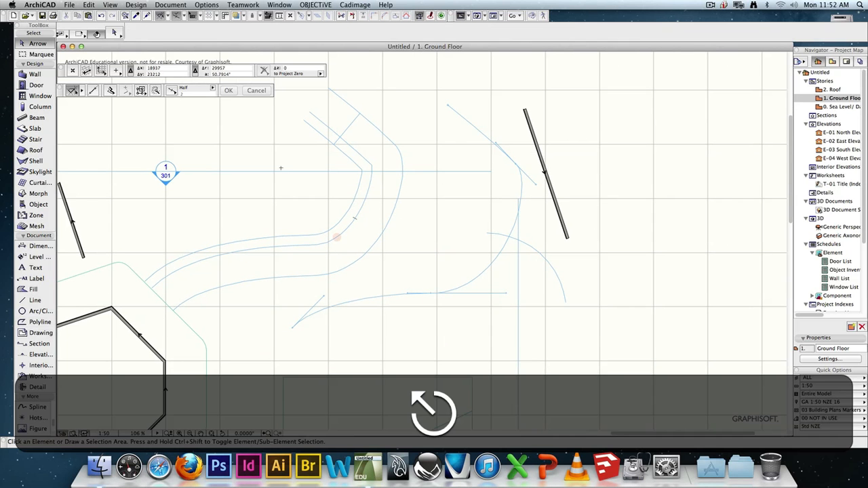
{"action": "left_click", "coordinate": [355, 219]}
{"action": "key", "text": "BackSpace"}
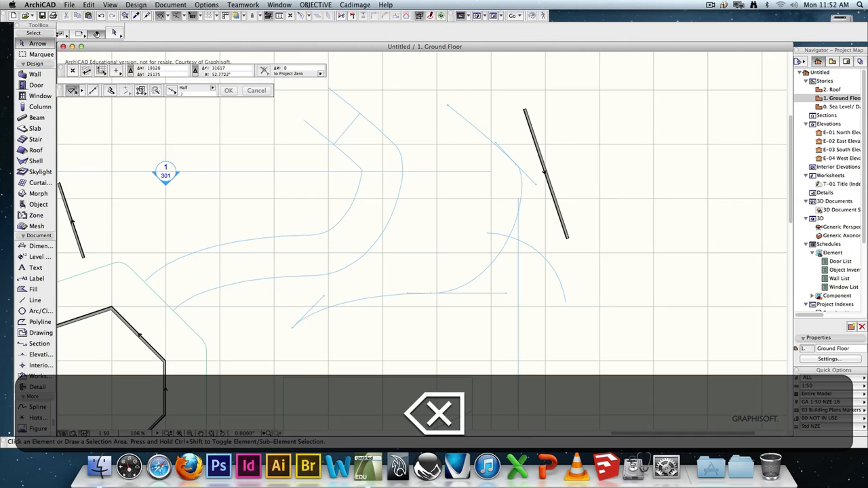
- Fillet the sharp upper corner of the inner offset polyline with radius 200 and deselect it
{"action": "left_click", "coordinate": [361, 175]}
{"action": "scroll", "coordinate": [360, 176], "scroll_direction": "up", "scroll_amount": 10}
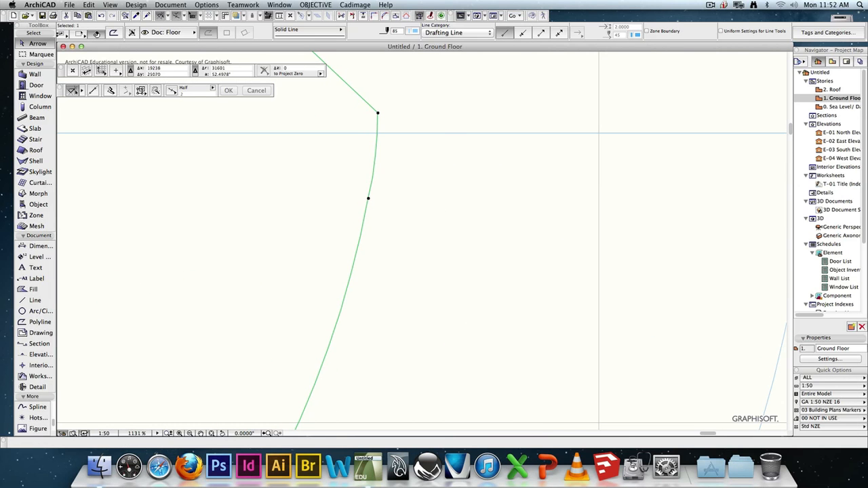
{"action": "left_click", "coordinate": [377, 113]}
{"action": "left_click", "coordinate": [430, 155]}
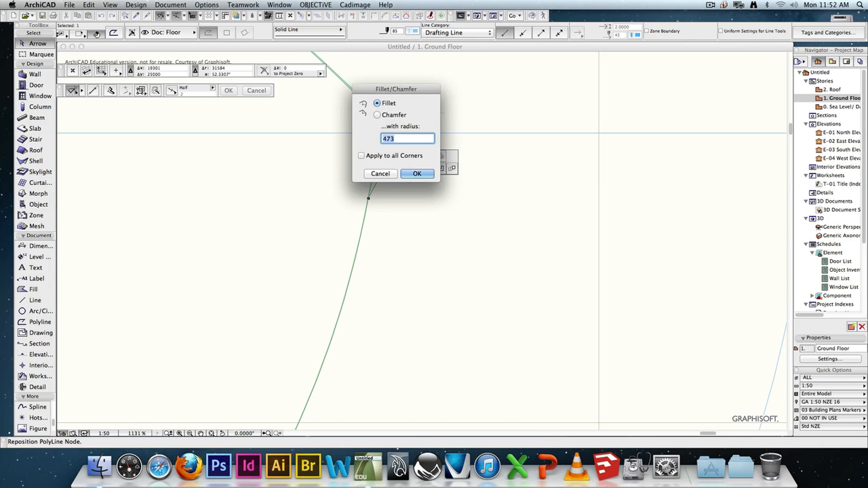
{"action": "type", "text": "200"}
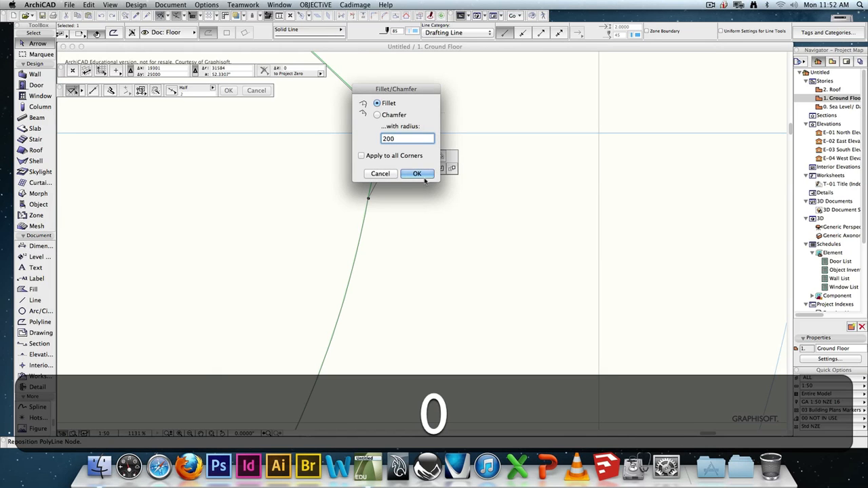
{"action": "left_click", "coordinate": [421, 176]}
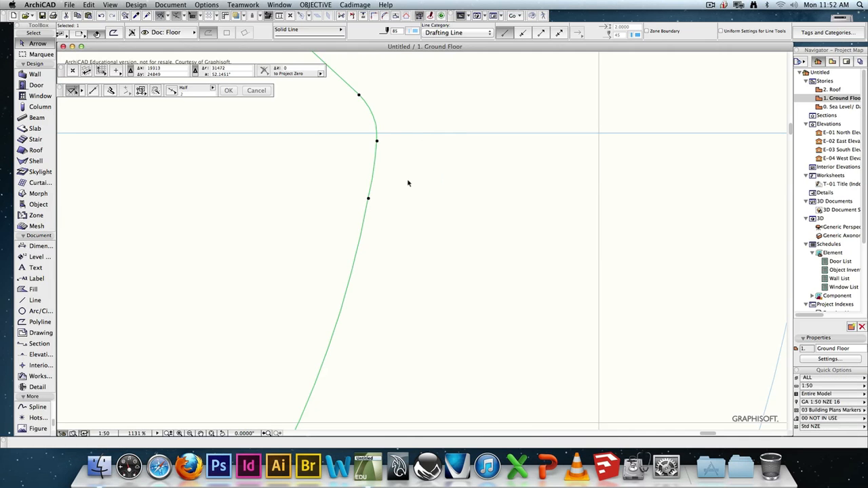
{"action": "scroll", "coordinate": [408, 183], "scroll_direction": "down", "scroll_amount": 15}
{"action": "left_click", "coordinate": [447, 208]}
- Measure the gap between the outer and inner polylines on their lower stretch with a temporary line
{"action": "scroll", "coordinate": [434, 190], "scroll_direction": "up", "scroll_amount": 10}
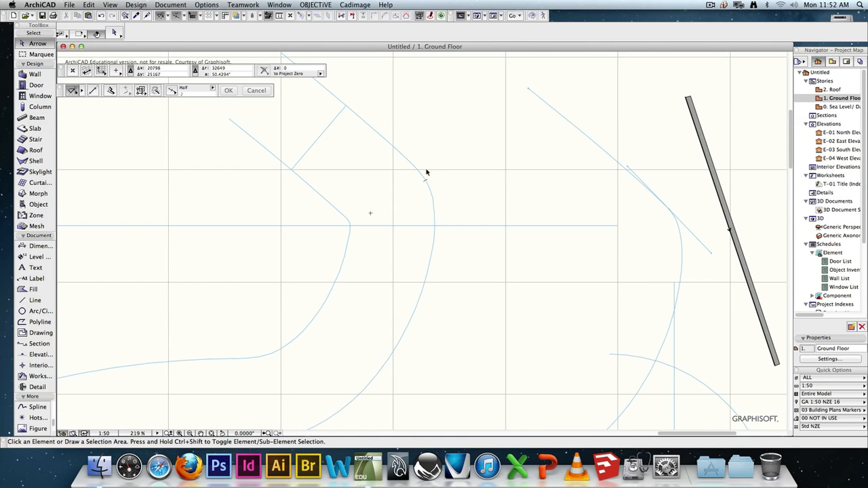
{"action": "scroll", "coordinate": [373, 280], "scroll_direction": "down", "scroll_amount": 5}
{"action": "scroll", "coordinate": [403, 245], "scroll_direction": "up", "scroll_amount": 2}
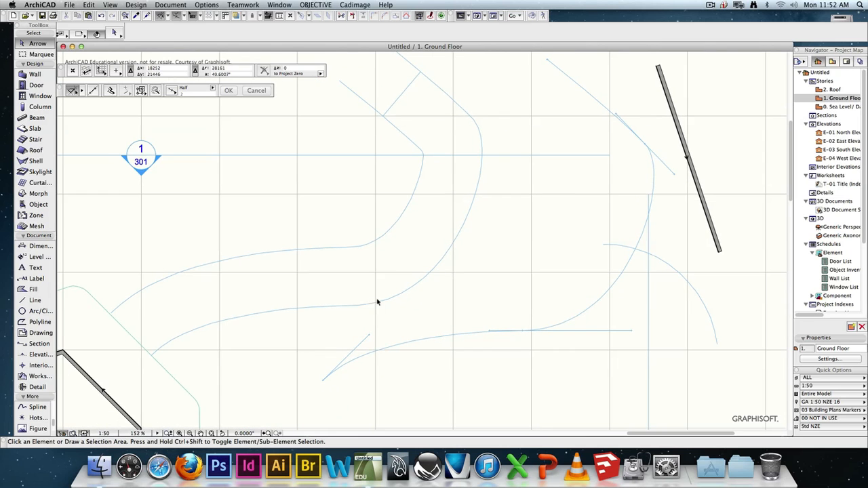
{"action": "left_click", "coordinate": [33, 300]}
{"action": "left_click", "coordinate": [327, 307]}
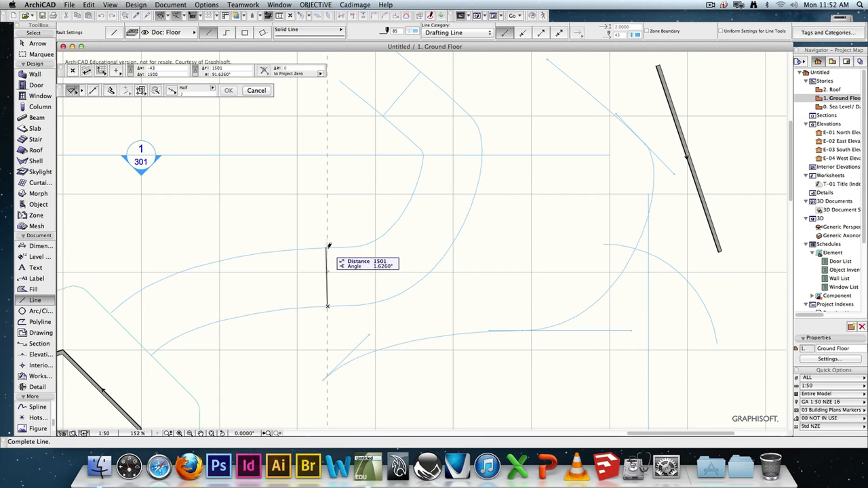
{"action": "key", "text": "Escape"}
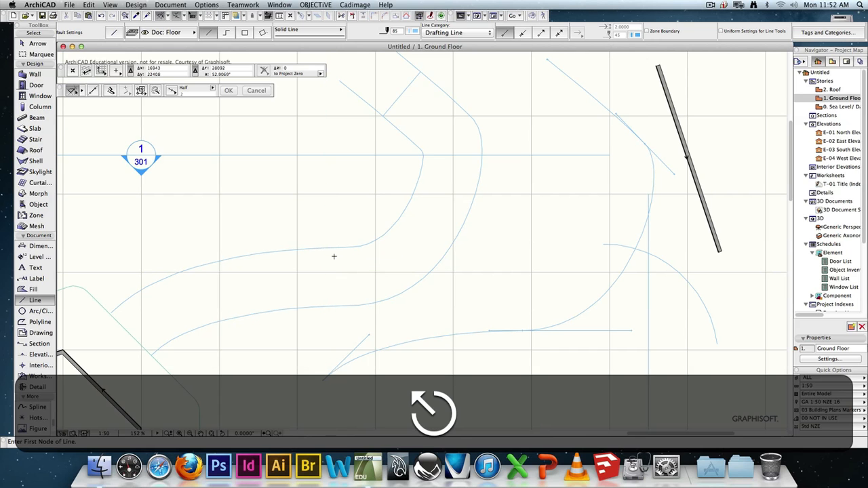
- Delete the perpendicular line joining the upper stretches of the two polylines
{"action": "scroll", "coordinate": [466, 224], "scroll_direction": "down", "scroll_amount": 3}
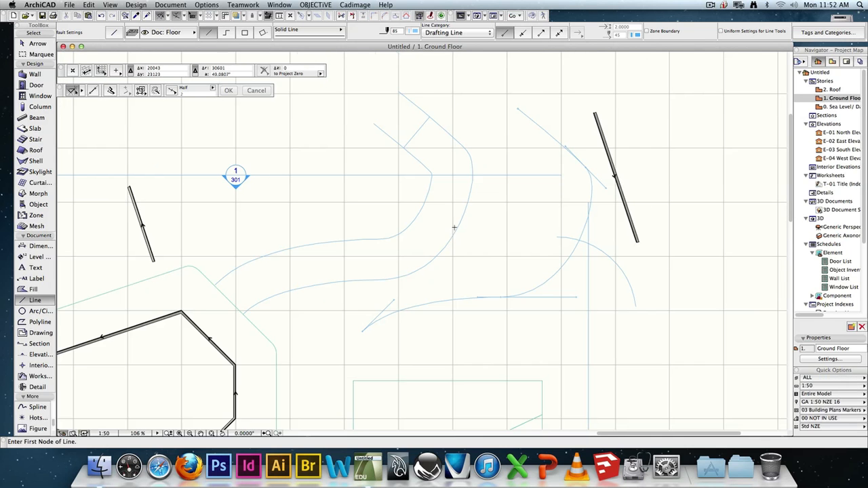
{"action": "key", "text": "Escape"}
{"action": "left_click", "coordinate": [416, 133]}
{"action": "key", "text": "BackSpace"}
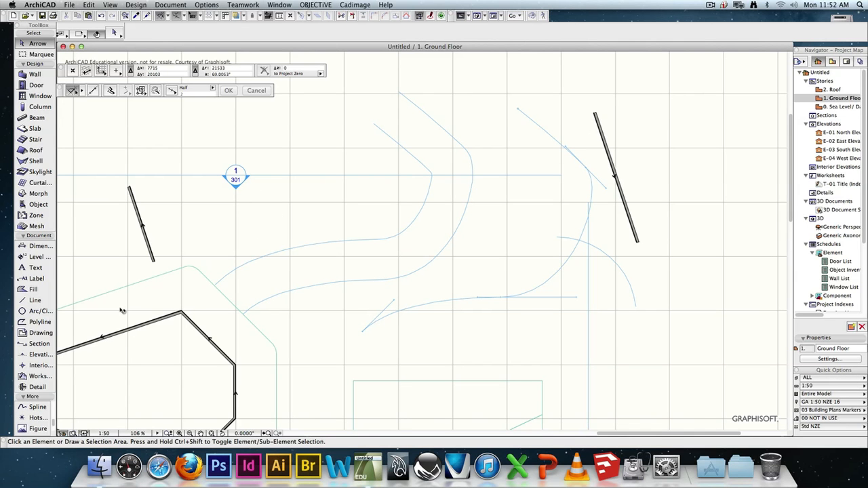
{"action": "left_click", "coordinate": [35, 300]}
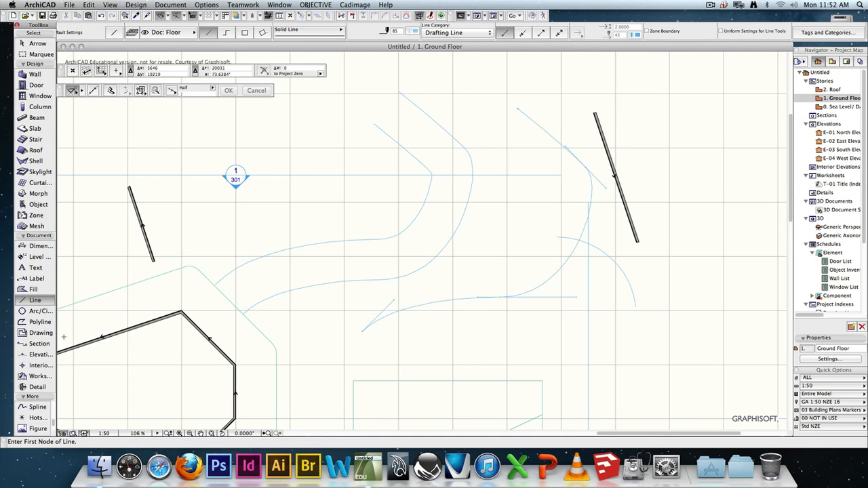
{"action": "left_click", "coordinate": [397, 89]}
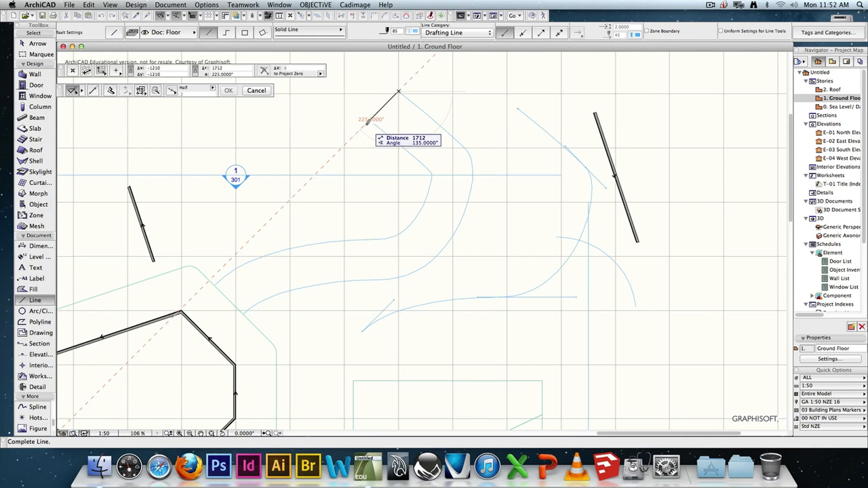
{"action": "scroll", "coordinate": [392, 110], "scroll_direction": "up", "scroll_amount": 5}
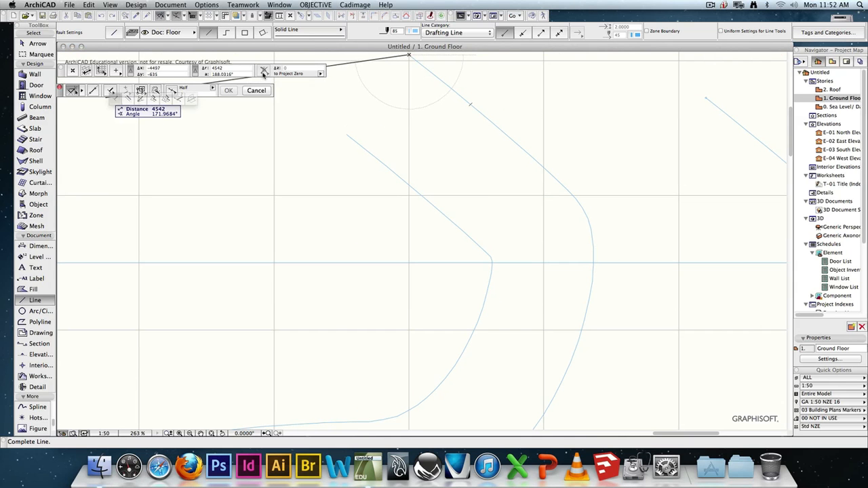
{"action": "left_click", "coordinate": [415, 60]}
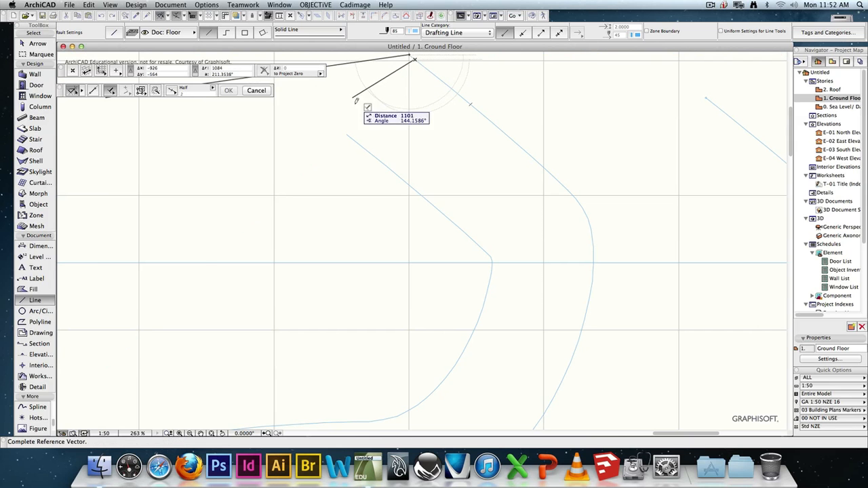
{"action": "left_click", "coordinate": [344, 122]}
{"action": "key", "text": "Escape"}
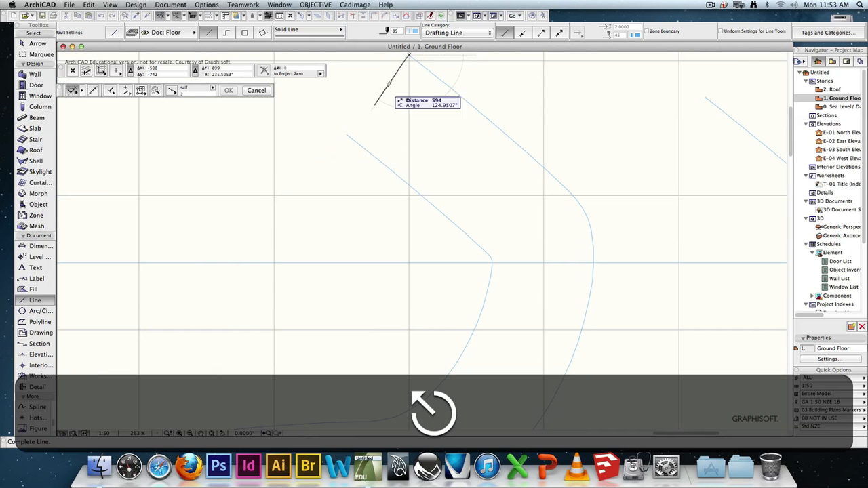
{"action": "scroll", "coordinate": [421, 63], "scroll_direction": "up", "scroll_amount": 3}
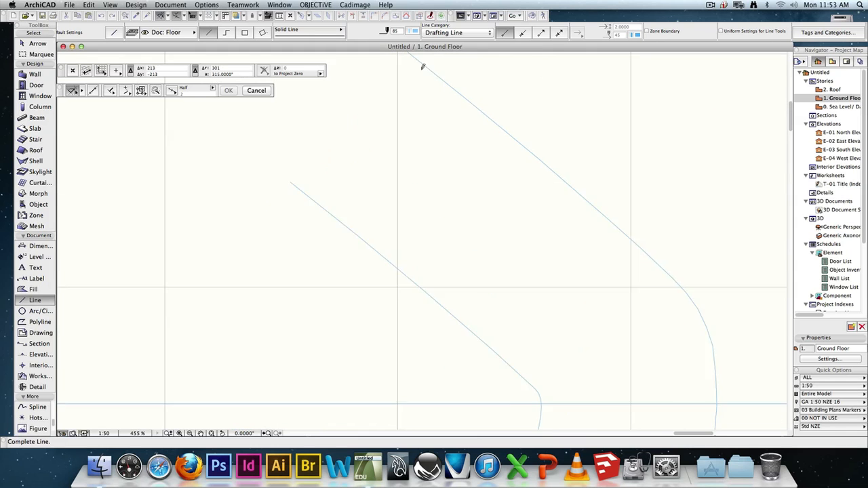
{"action": "scroll", "coordinate": [422, 66], "scroll_direction": "down", "scroll_amount": 3}
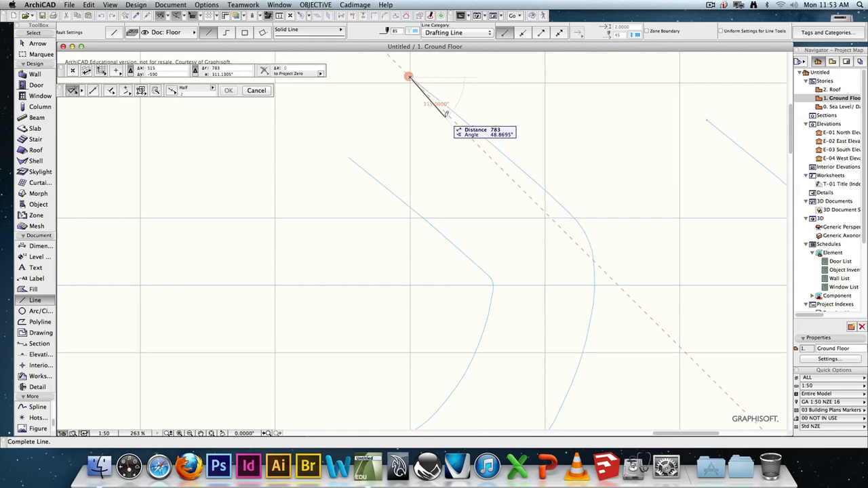
{"action": "scroll", "coordinate": [434, 111], "scroll_direction": "up", "scroll_amount": 2}
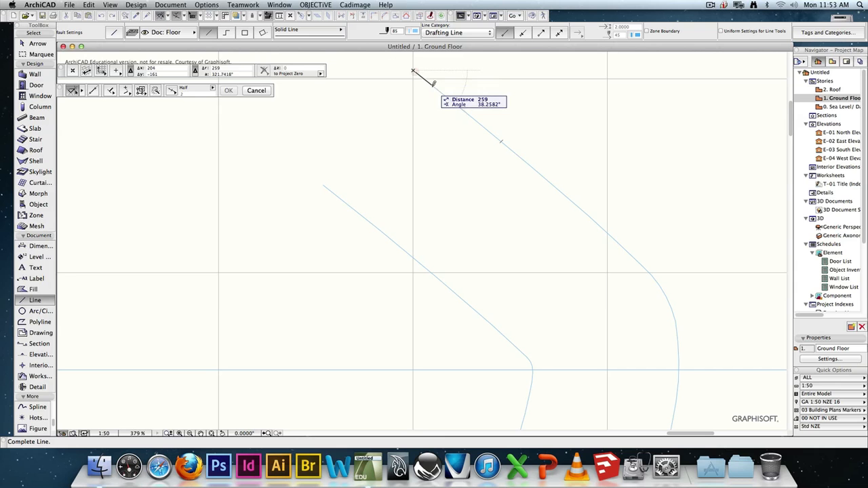
{"action": "key", "text": "Escape"}
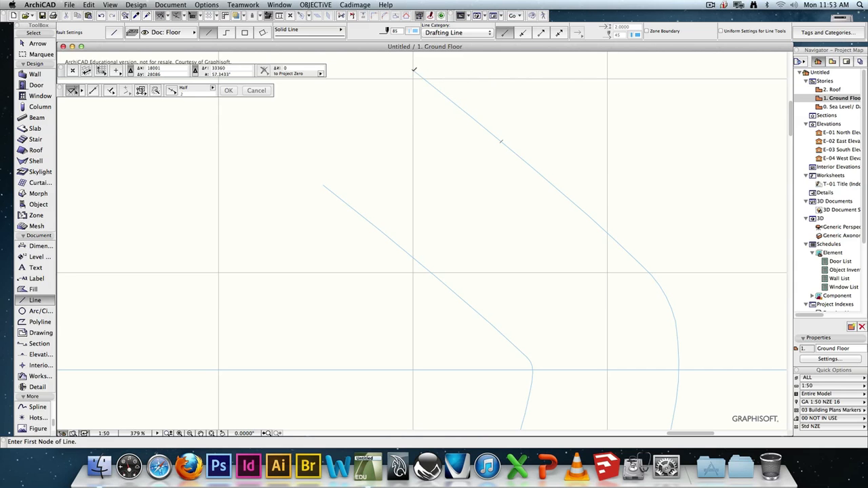
- Draw a line about 1685 long from the outer polyline's upper end, perpendicular to it and running just past the inner polyline's end
{"action": "left_click", "coordinate": [415, 69]}
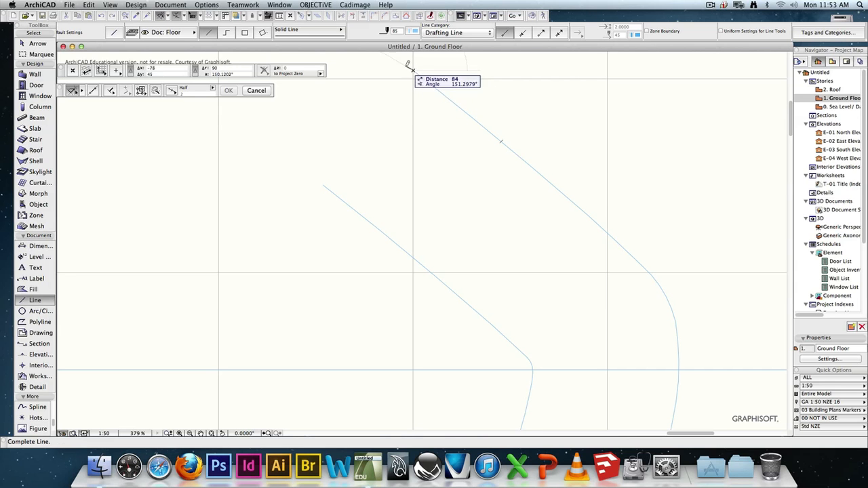
{"action": "scroll", "coordinate": [415, 74], "scroll_direction": "up", "scroll_amount": 5}
{"action": "middle_click_drag", "start_coordinate": [428, 95], "coordinate": [473, 222]}
{"action": "scroll", "coordinate": [473, 223], "scroll_direction": "down", "scroll_amount": 1}
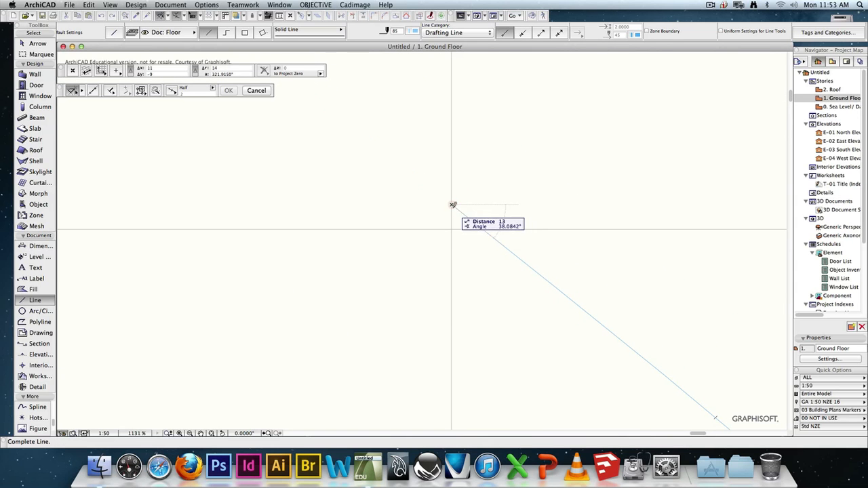
{"action": "scroll", "coordinate": [388, 293], "scroll_direction": "down", "scroll_amount": 4}
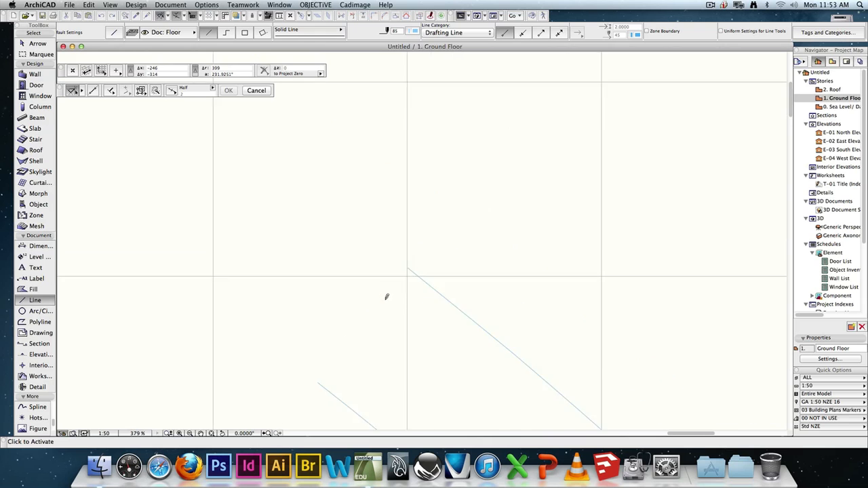
{"action": "middle_click_drag", "start_coordinate": [387, 296], "coordinate": [434, 171]}
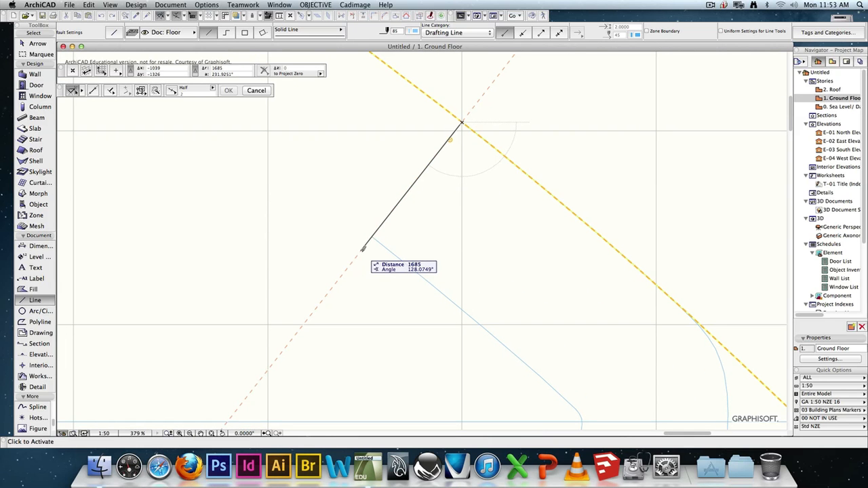
{"action": "left_click", "coordinate": [363, 249]}
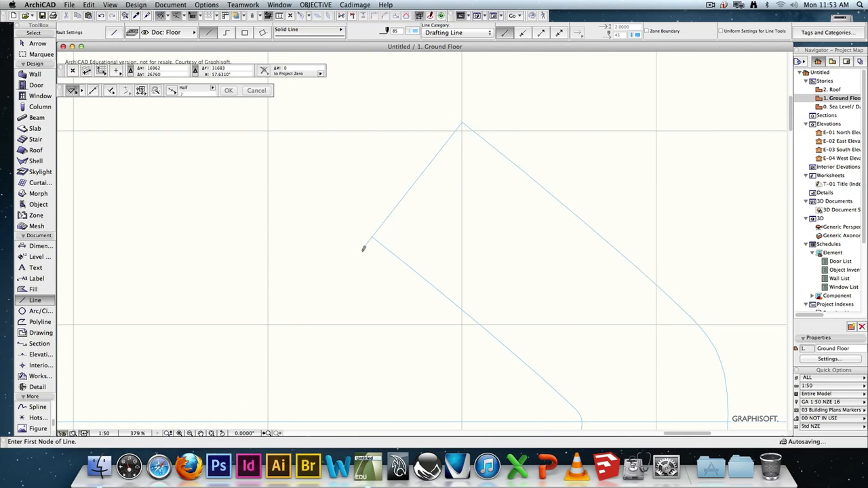
- Trim the overhang of the perpendicular end line at the inner polyline's end and inspect the corner
{"action": "key", "text": "super+Escape"}
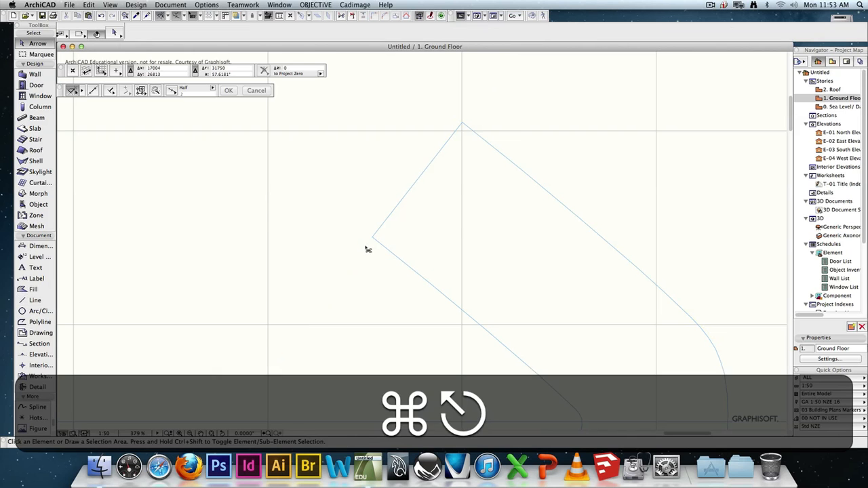
{"action": "scroll", "coordinate": [370, 245], "scroll_direction": "up", "scroll_amount": 10, "text": "super"}
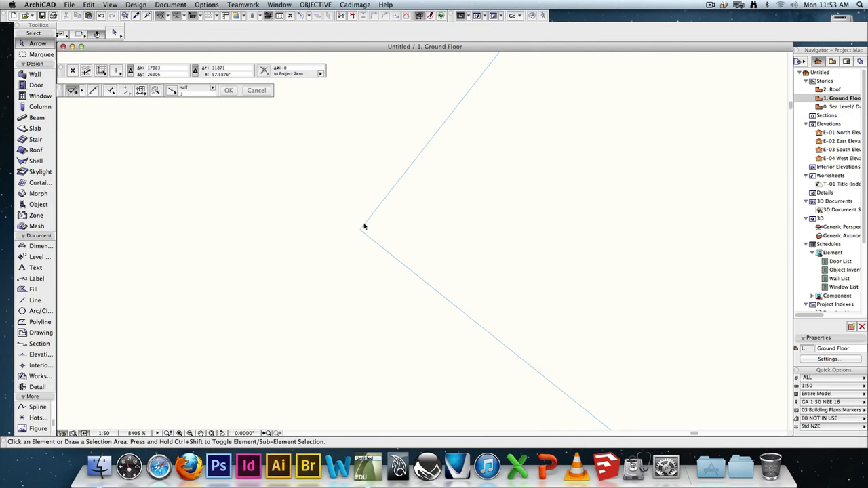
{"action": "scroll", "coordinate": [364, 227], "scroll_direction": "down", "scroll_amount": 20, "text": "super"}
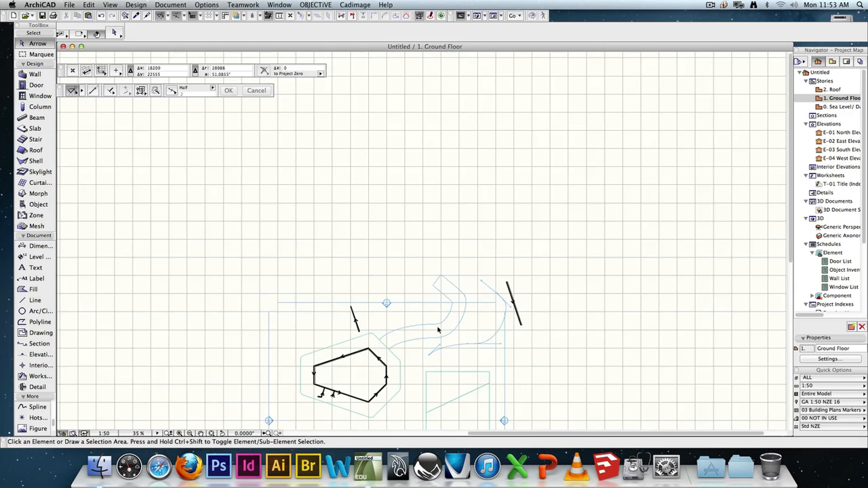
{"action": "scroll", "coordinate": [445, 237], "scroll_direction": "up", "scroll_amount": 4, "text": "super"}
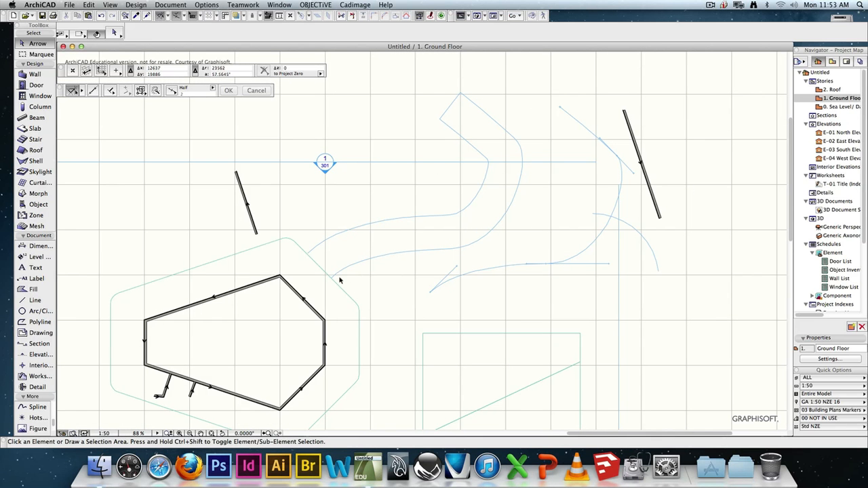
- Move the lower end node of the upper curved polyline about 35 onto the edge of the slab surrounding the building
{"action": "scroll", "coordinate": [330, 267], "scroll_direction": "up", "scroll_amount": 12, "text": "super"}
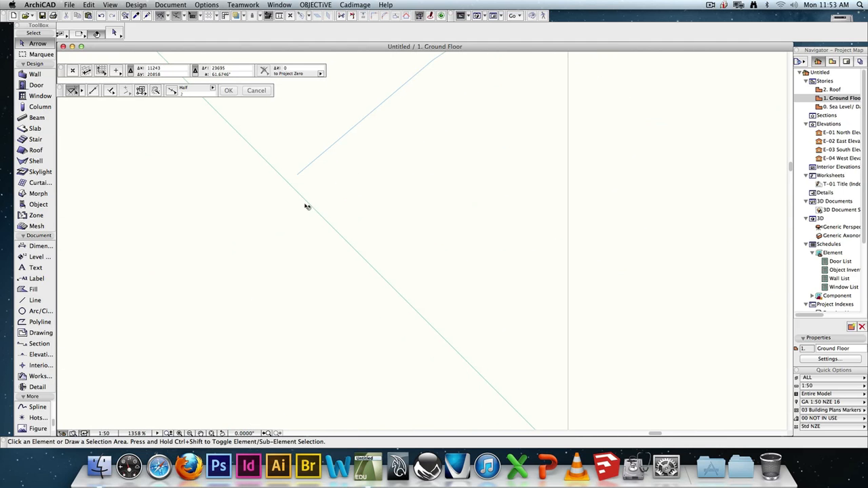
{"action": "left_click", "coordinate": [299, 175]}
{"action": "left_click", "coordinate": [298, 176]}
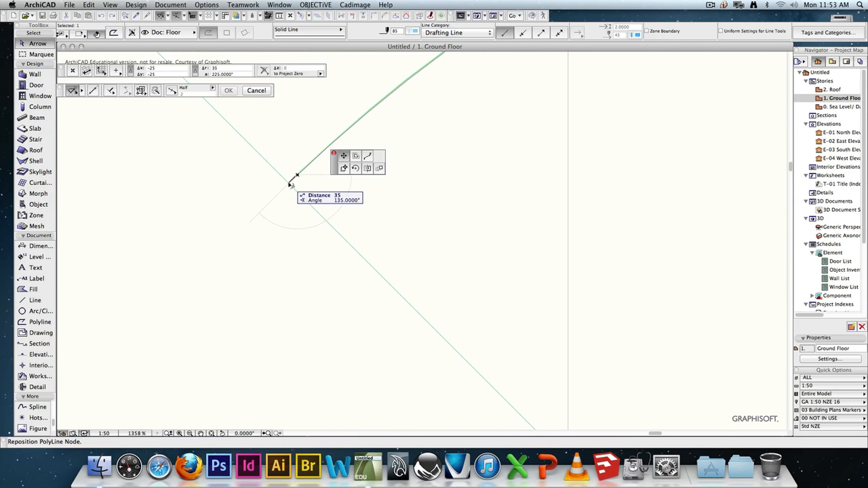
{"action": "left_click", "coordinate": [291, 184]}
{"action": "scroll", "coordinate": [306, 219], "scroll_direction": "down", "scroll_amount": 8, "text": "super"}
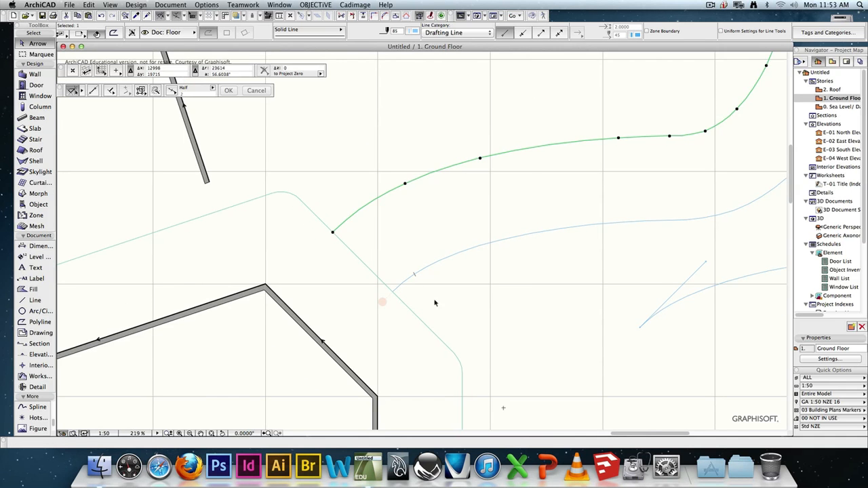
{"action": "scroll", "coordinate": [435, 303], "scroll_direction": "down", "scroll_amount": 6, "text": "super"}
- Try to create a slab from the curved path outline with the Magic Wand and examine its upper corner
{"action": "left_click", "coordinate": [427, 244]}
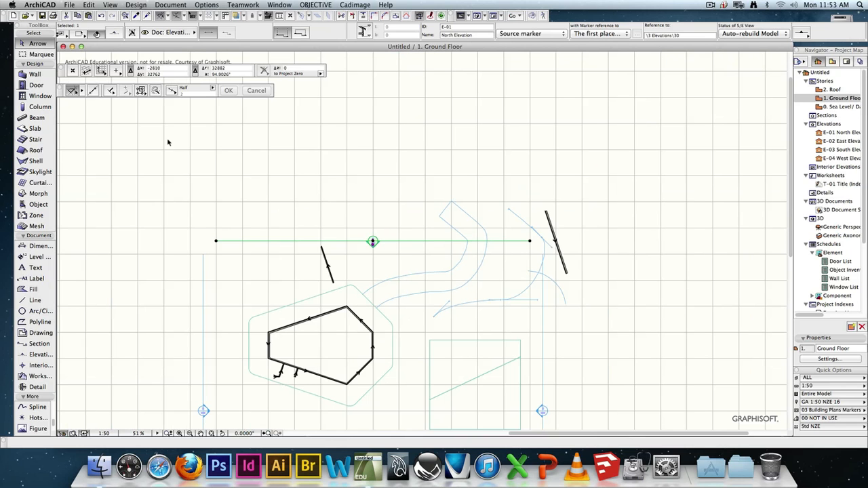
{"action": "left_click", "coordinate": [31, 128]}
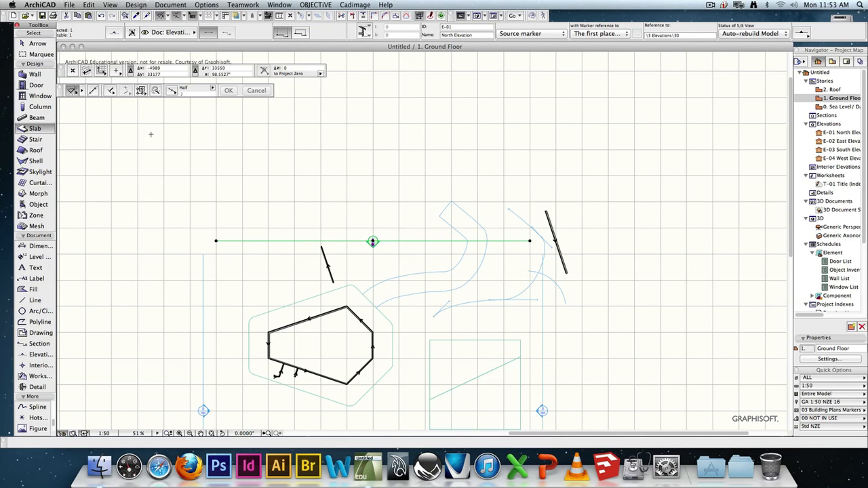
{"action": "key", "text": "space"}
{"action": "left_click", "coordinate": [462, 210]}
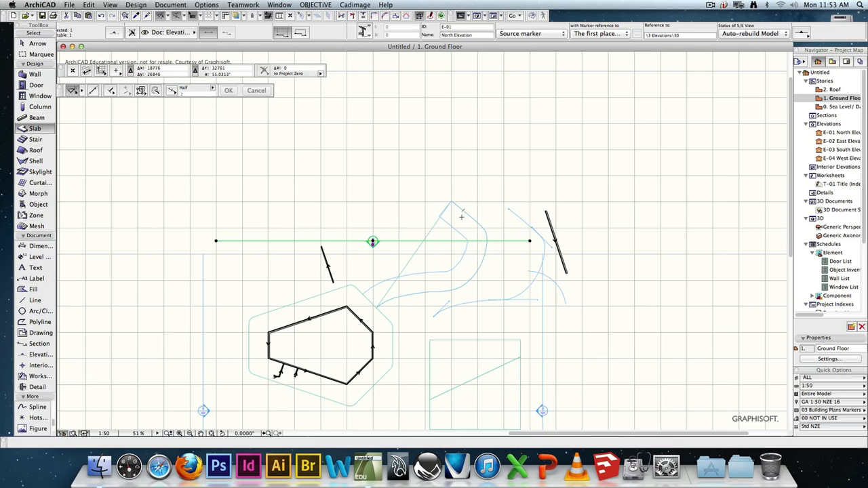
{"action": "scroll", "coordinate": [438, 236], "scroll_direction": "up", "scroll_amount": 15, "text": "super"}
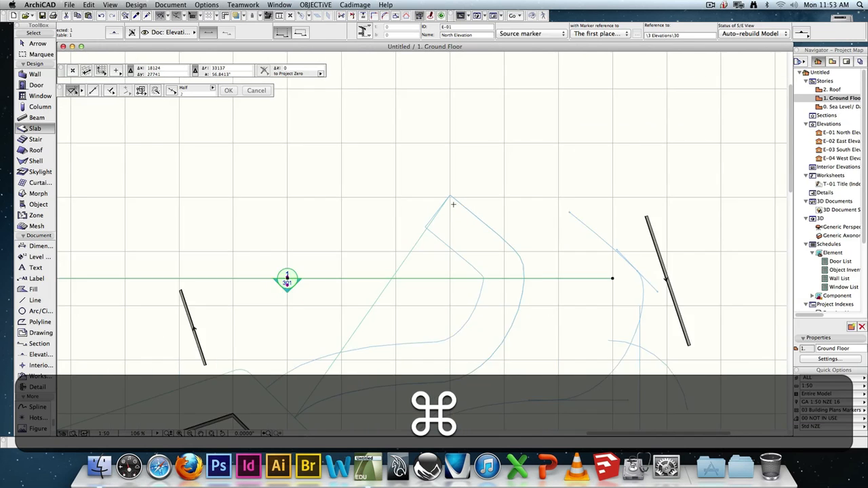
{"action": "scroll", "coordinate": [423, 118], "scroll_direction": "up", "scroll_amount": 7}
{"action": "middle_click_drag", "start_coordinate": [373, 106], "coordinate": [372, 152]}
{"action": "key", "text": "Escape"}
{"action": "key", "text": "Escape"}
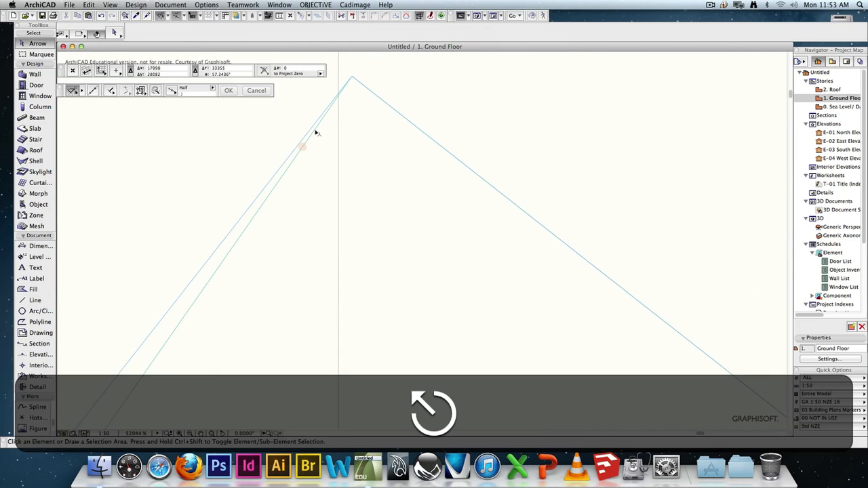
- Delete the slab whose straight edge cuts across from the path's upper corner
{"action": "left_click", "coordinate": [314, 131]}
{"action": "scroll", "coordinate": [344, 197], "scroll_direction": "down", "scroll_amount": 3}
{"action": "scroll", "coordinate": [344, 196], "scroll_direction": "down", "scroll_amount": 3}
{"action": "middle_click_drag", "start_coordinate": [355, 224], "coordinate": [457, 118]}
{"action": "scroll", "coordinate": [463, 160], "scroll_direction": "down", "scroll_amount": 8}
{"action": "middle_click_drag", "start_coordinate": [465, 182], "coordinate": [455, 143]}
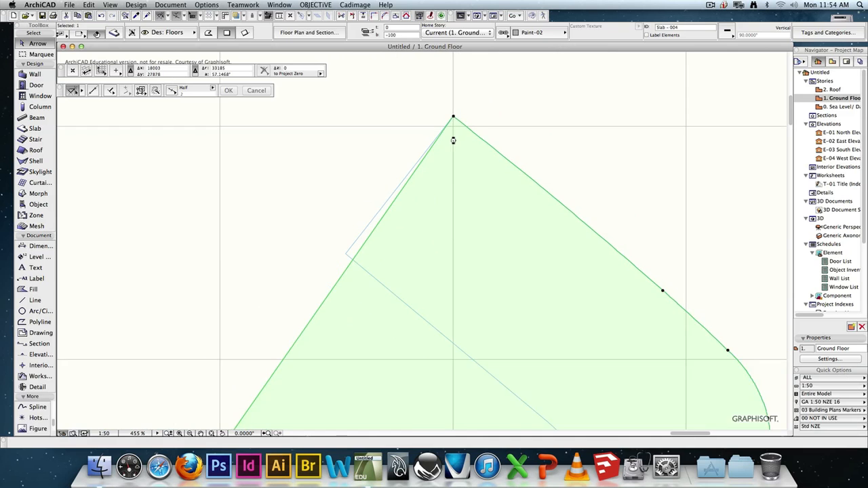
{"action": "key", "text": "BackSpace"}
- Try to intersect the outer polyline with the perpendicular end line at the path's upper corner
{"action": "scroll", "coordinate": [454, 126], "scroll_direction": "down", "scroll_amount": 1}
{"action": "left_click", "coordinate": [468, 104]}
{"action": "left_click", "coordinate": [438, 129]}
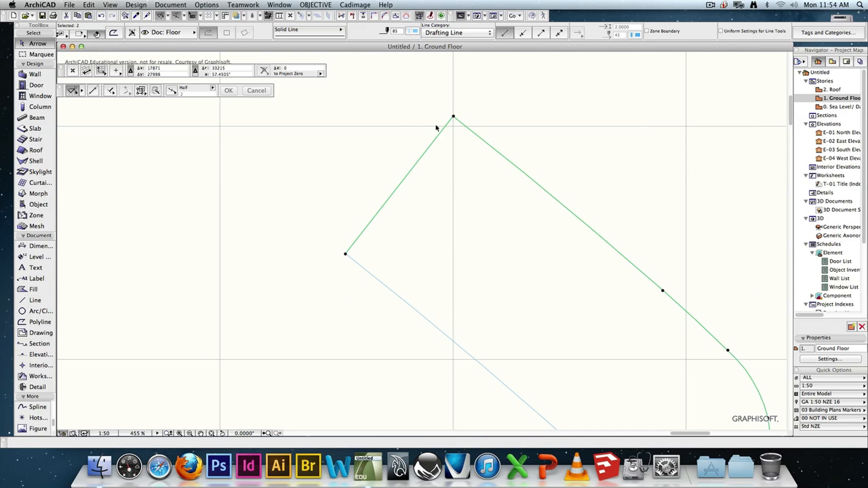
{"action": "left_click", "coordinate": [375, 17]}
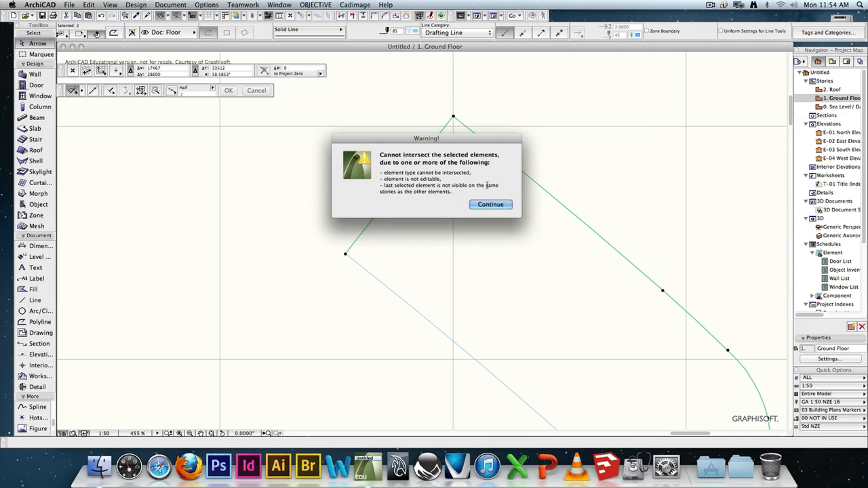
{"action": "left_click", "coordinate": [498, 208]}
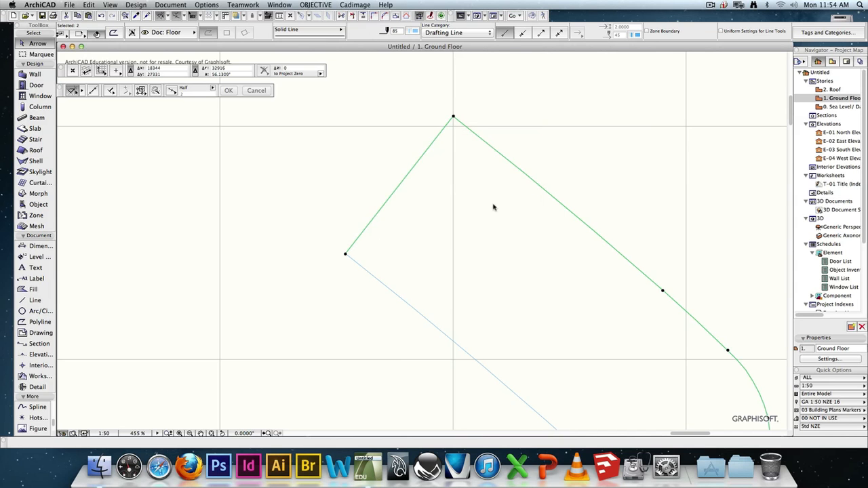
{"action": "key", "text": "Escape"}
- Create a slab filling the closed curved path with the Magic Wand and inspect its lower end
{"action": "scroll", "coordinate": [481, 262], "scroll_direction": "down", "scroll_amount": 2}
{"action": "middle_click_drag", "start_coordinate": [481, 262], "coordinate": [437, 168]}
{"action": "scroll", "coordinate": [437, 168], "scroll_direction": "down", "scroll_amount": 5}
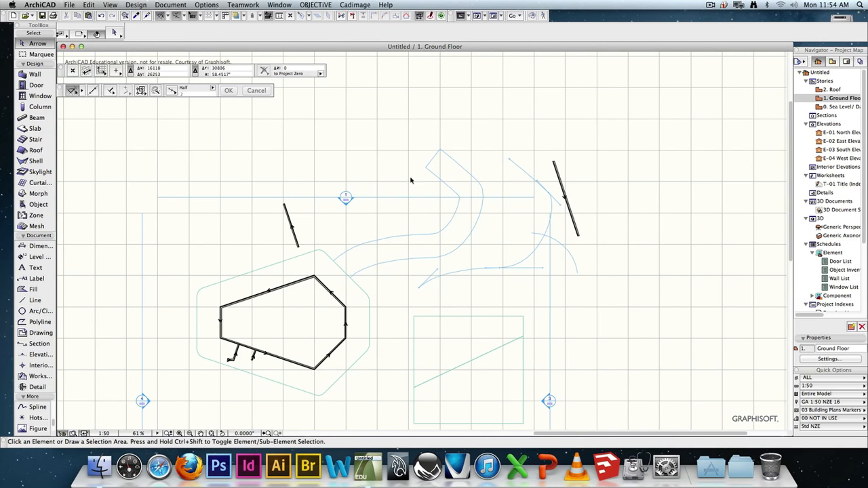
{"action": "left_click", "coordinate": [35, 128]}
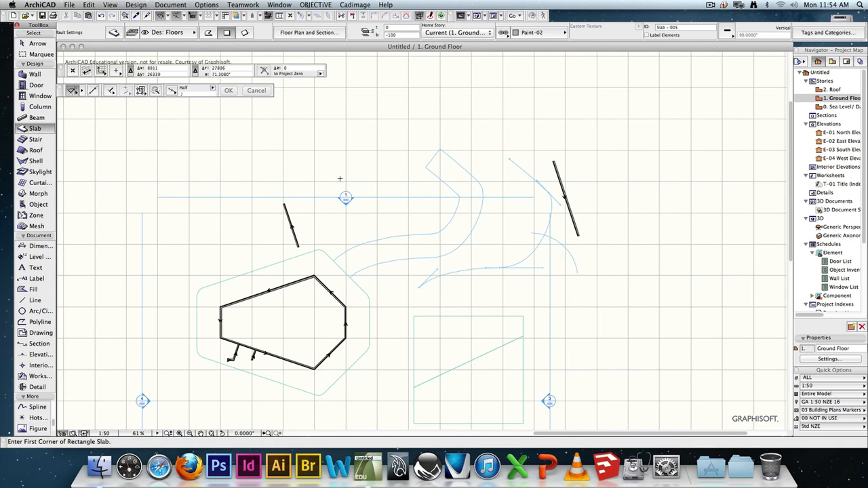
{"action": "key", "text": "space"}
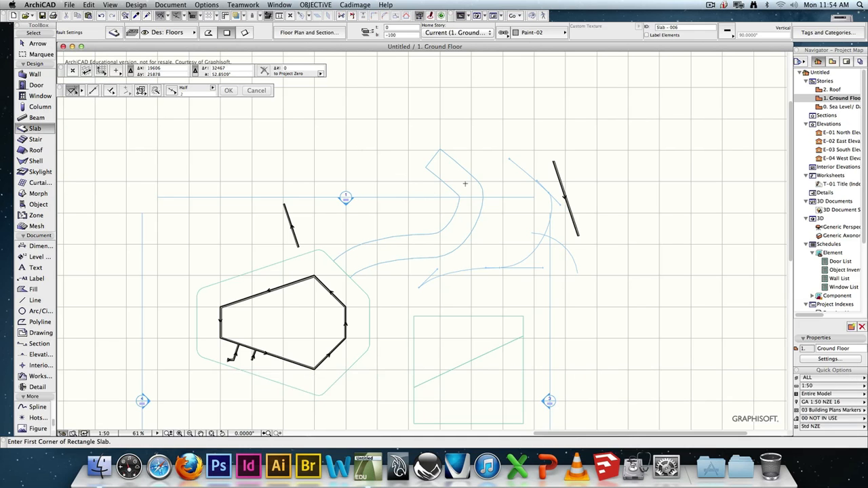
{"action": "left_click", "coordinate": [465, 185]}
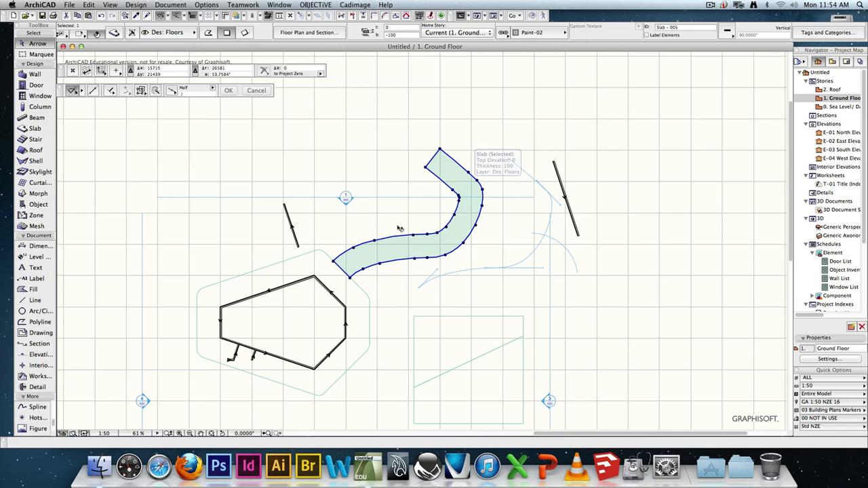
{"action": "scroll", "coordinate": [353, 287], "scroll_direction": "up", "scroll_amount": 10}
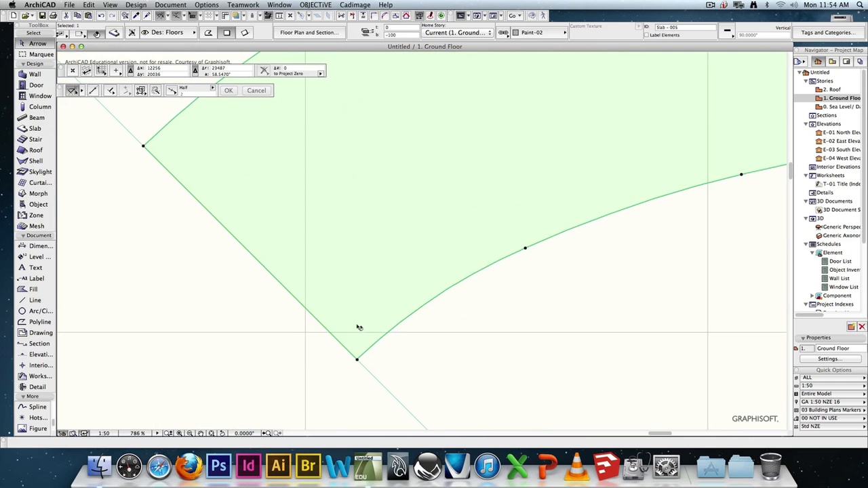
{"action": "scroll", "coordinate": [357, 328], "scroll_direction": "down", "scroll_amount": 10}
{"action": "middle_click_drag", "start_coordinate": [531, 240], "coordinate": [491, 291]}
{"action": "scroll", "coordinate": [491, 291], "scroll_direction": "down", "scroll_amount": 4}
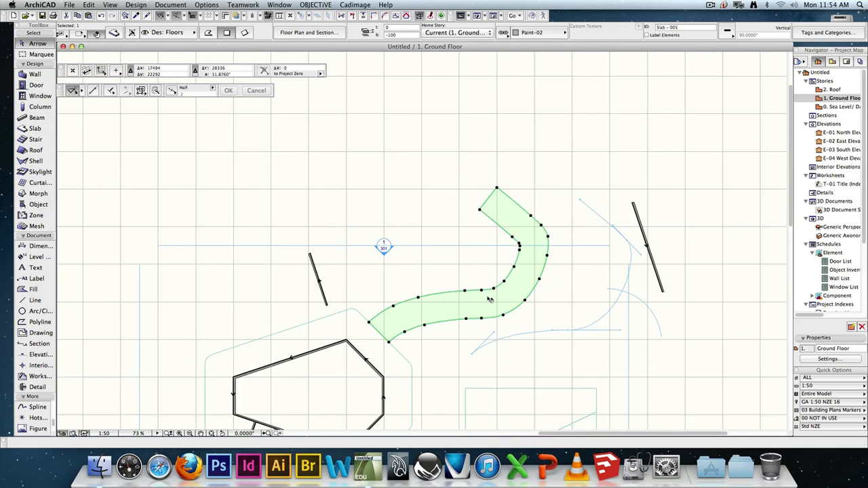
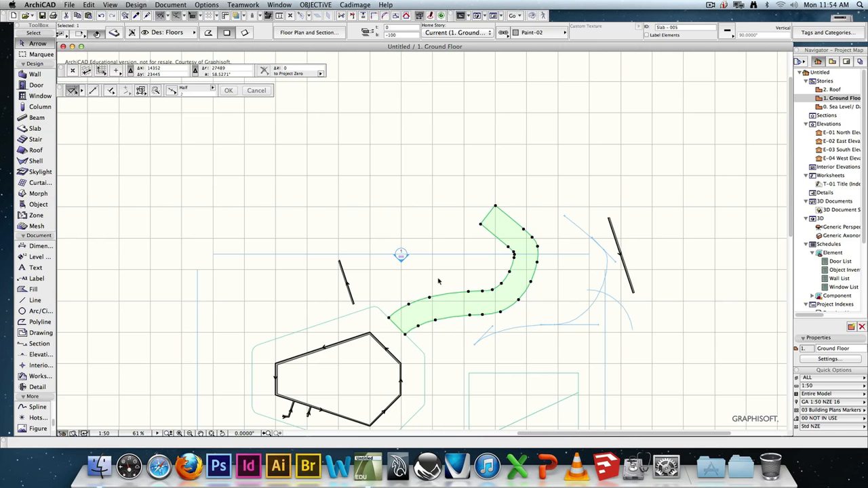
- Examine the junction of the curved path slab with the building's surrounding slab, and delete the path slab
{"action": "key", "text": "Delete"}
{"action": "scroll", "coordinate": [421, 347], "scroll_direction": "up", "scroll_amount": 5}
{"action": "scroll", "coordinate": [421, 347], "scroll_direction": "up", "scroll_amount": 4}
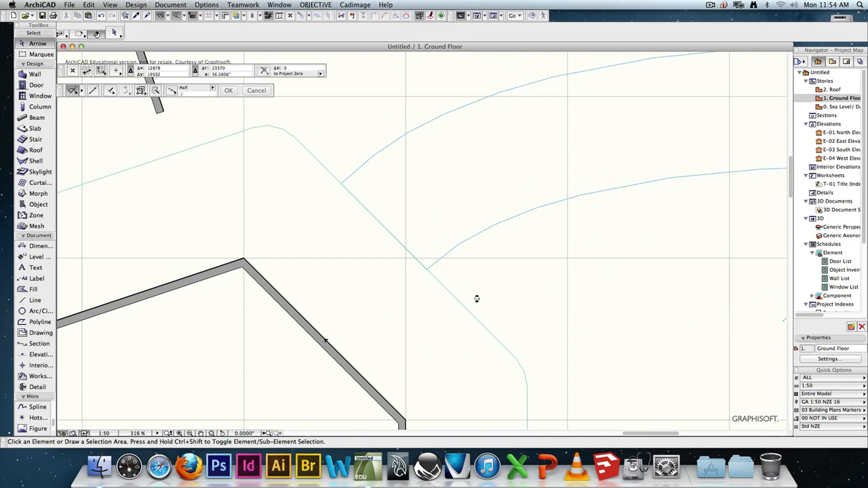
{"action": "left_click", "coordinate": [418, 258]}
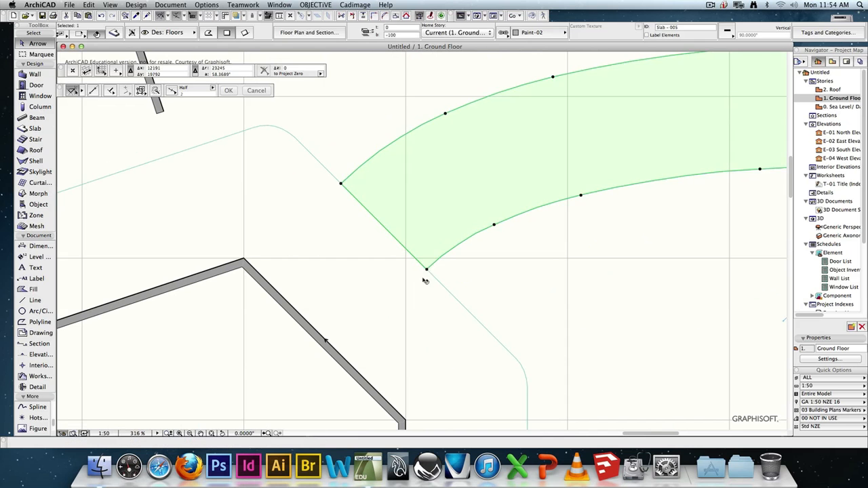
{"action": "left_click", "coordinate": [421, 291]}
{"action": "left_click", "coordinate": [436, 212]}
{"action": "left_click", "coordinate": [405, 282]}
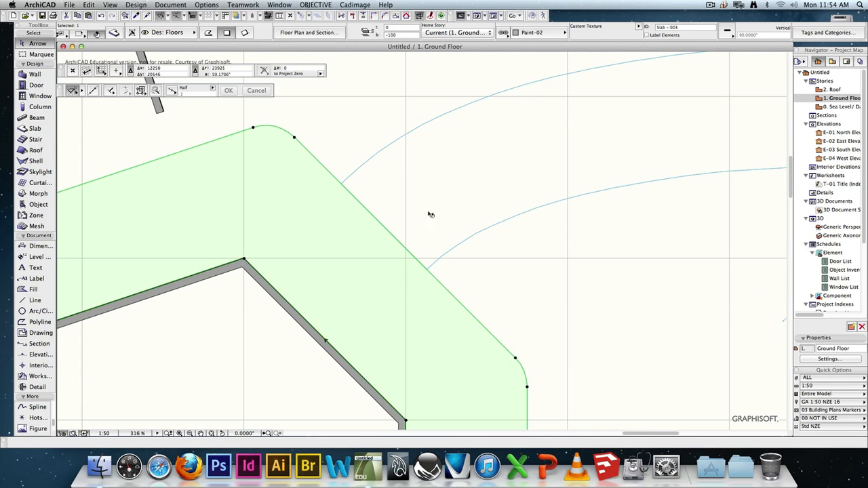
{"action": "left_click", "coordinate": [432, 215]}
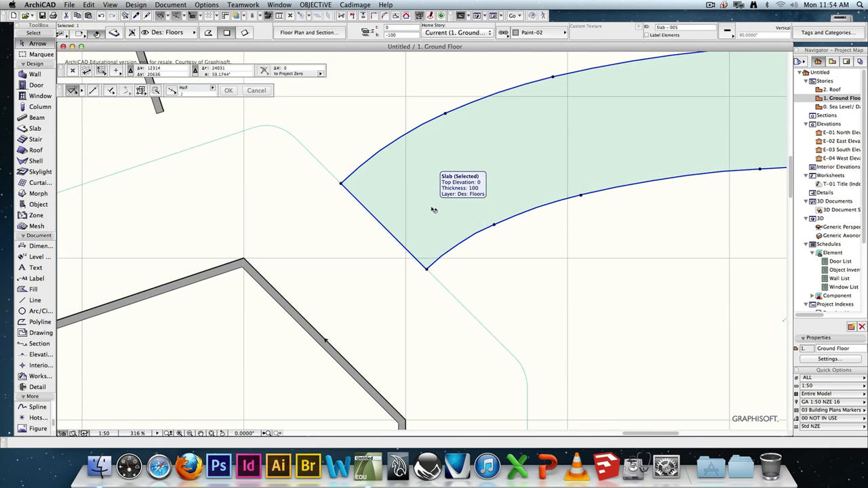
{"action": "scroll", "coordinate": [434, 210], "scroll_direction": "up", "scroll_amount": 1}
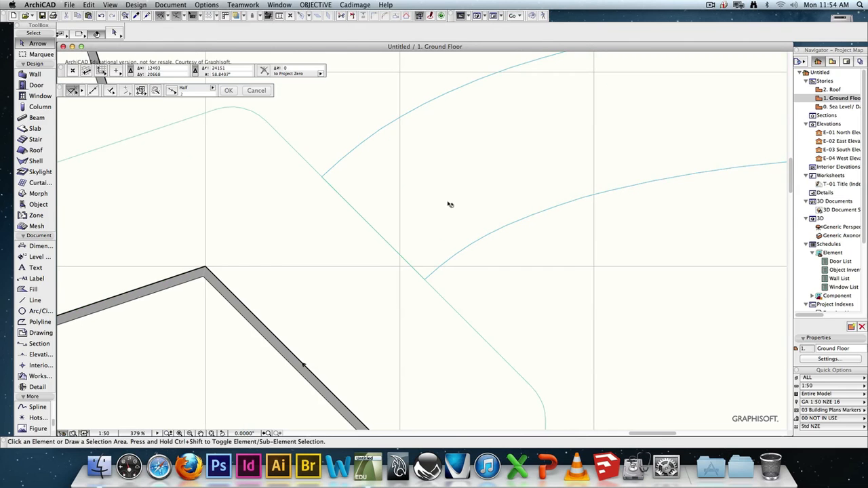
{"action": "key", "text": "BackSpace"}
- Add the curved path area to the slab surrounding the building, using the Magic Wand on the path outline
{"action": "left_click", "coordinate": [367, 281]}
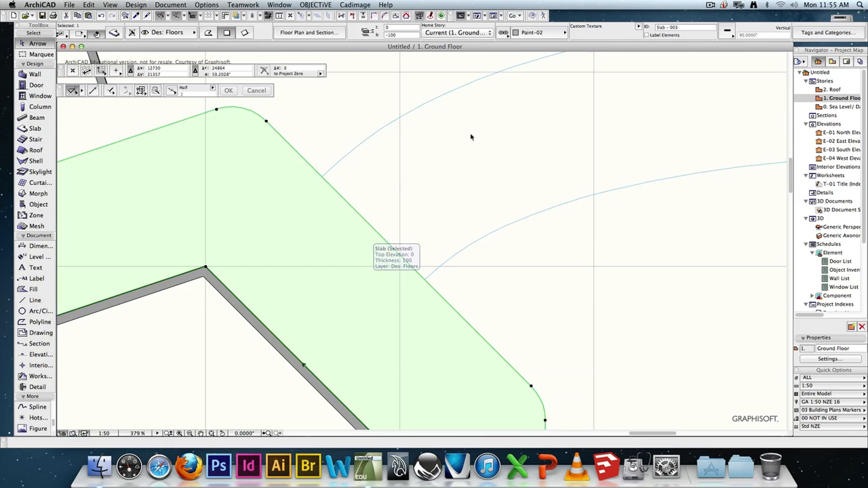
{"action": "key", "text": "BackSpace"}
{"action": "key", "text": "super+z"}
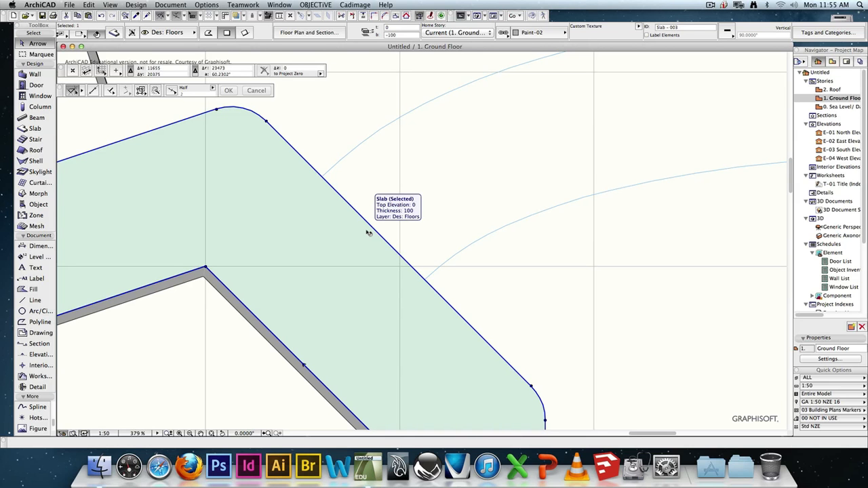
{"action": "left_click", "coordinate": [372, 227]}
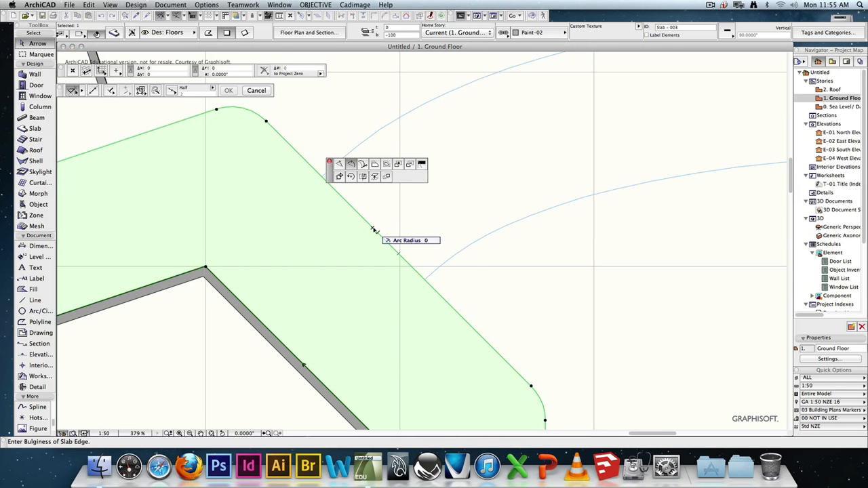
{"action": "left_click", "coordinate": [350, 164]}
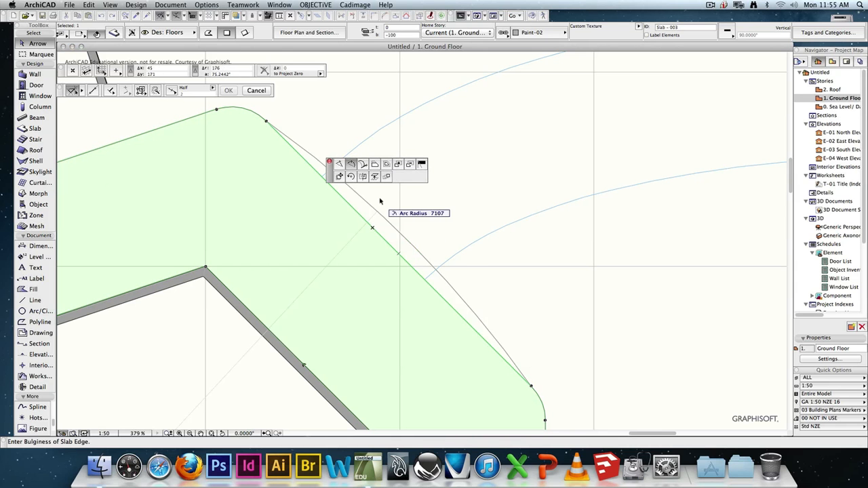
{"action": "left_click", "coordinate": [398, 165]}
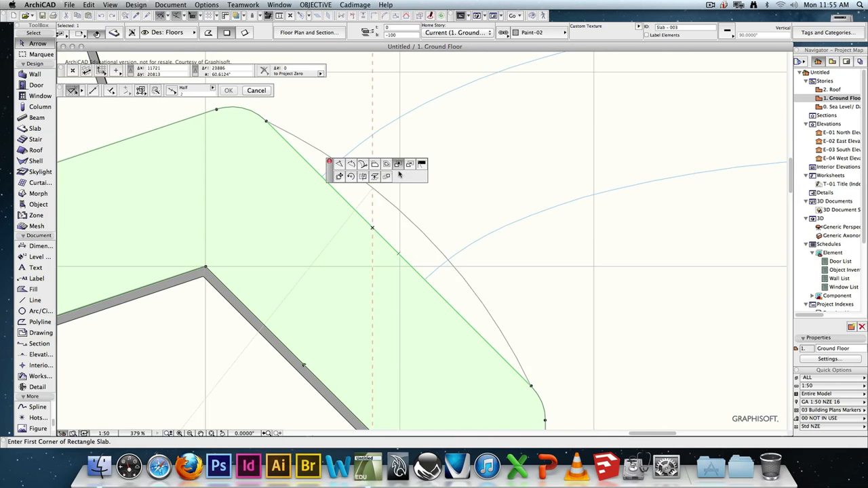
{"action": "left_click", "coordinate": [468, 180]}
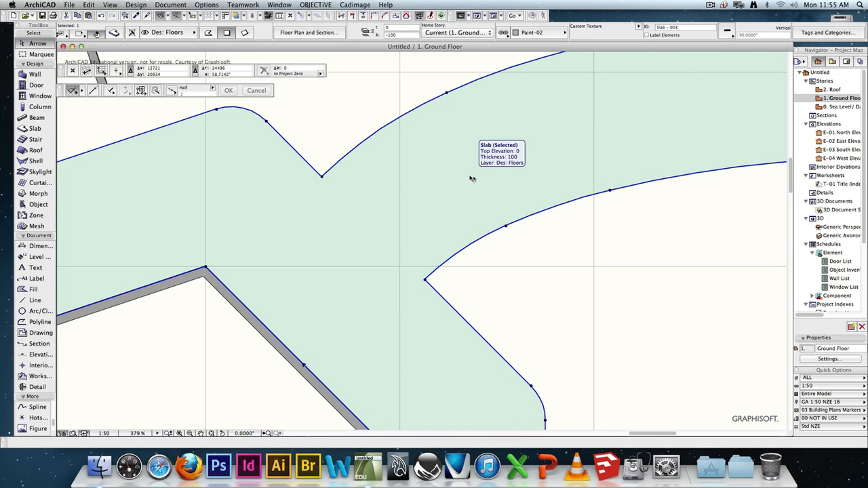
- Fillet the merged slab's lower inside corner, where the path meets the building surround, with radius 200
{"action": "scroll", "coordinate": [472, 178], "scroll_direction": "down", "scroll_amount": 10}
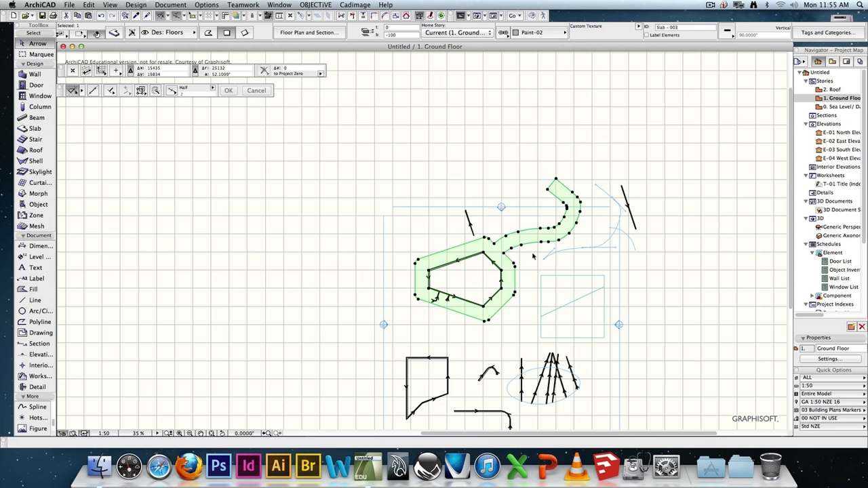
{"action": "scroll", "coordinate": [533, 263], "scroll_direction": "up", "scroll_amount": 10}
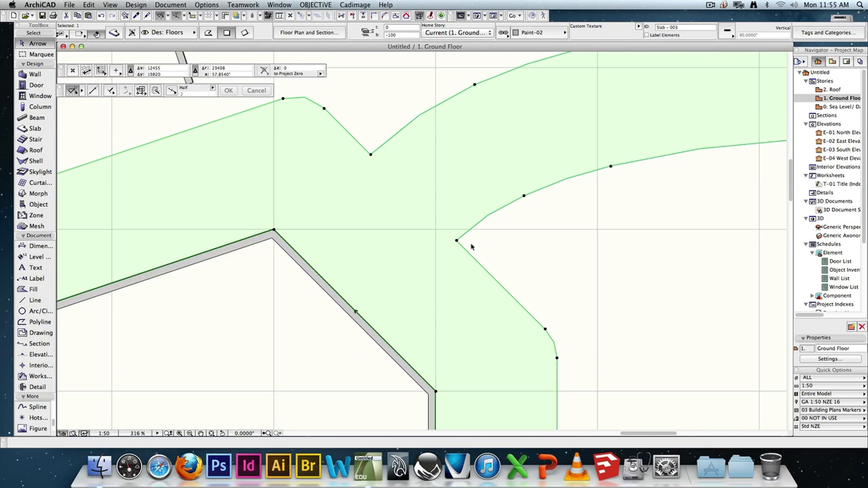
{"action": "left_click", "coordinate": [456, 240]}
{"action": "left_click", "coordinate": [363, 182]}
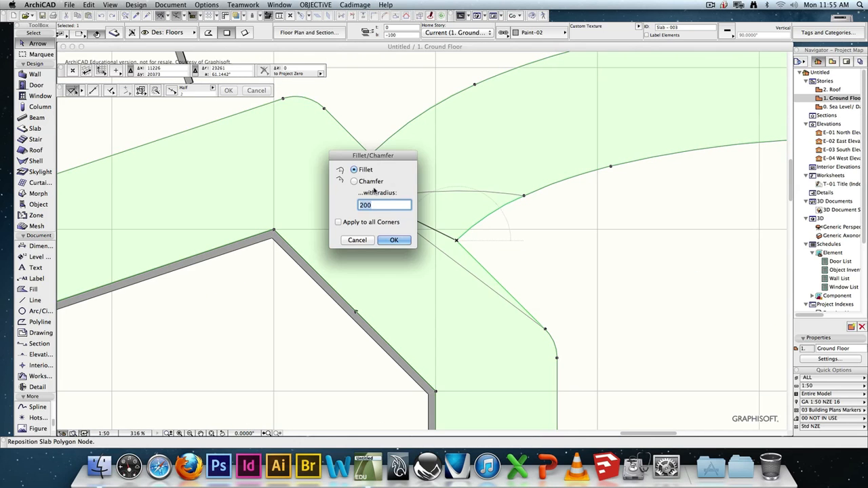
{"action": "type", "text": "200"}
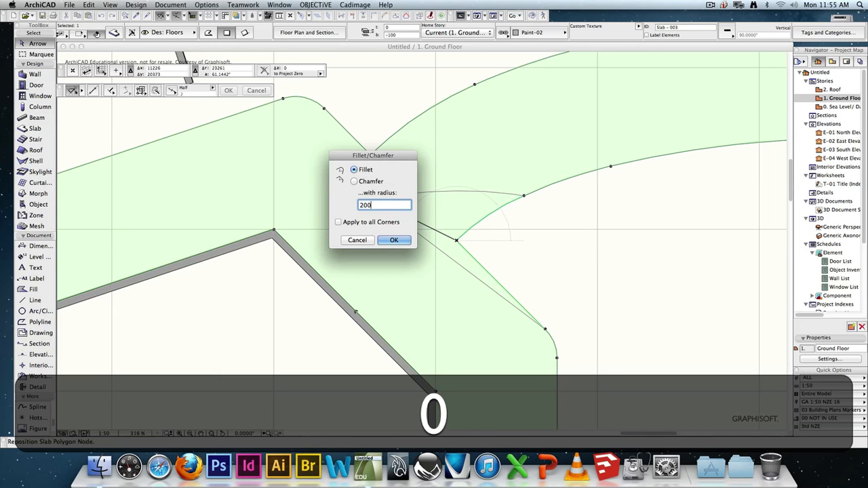
{"action": "key", "text": "Return"}
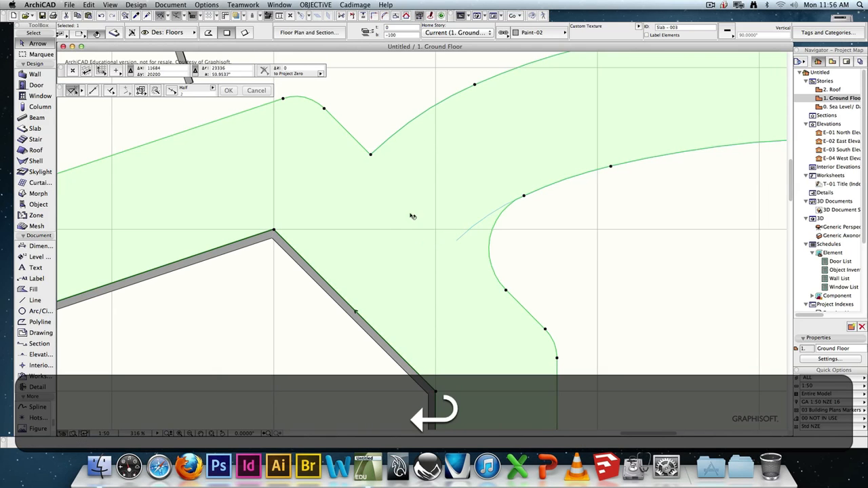
- Try to fillet the merged slab's upper inside corner, where the path meets the building surround, with radius 718, and undo it
{"action": "left_click", "coordinate": [371, 156]}
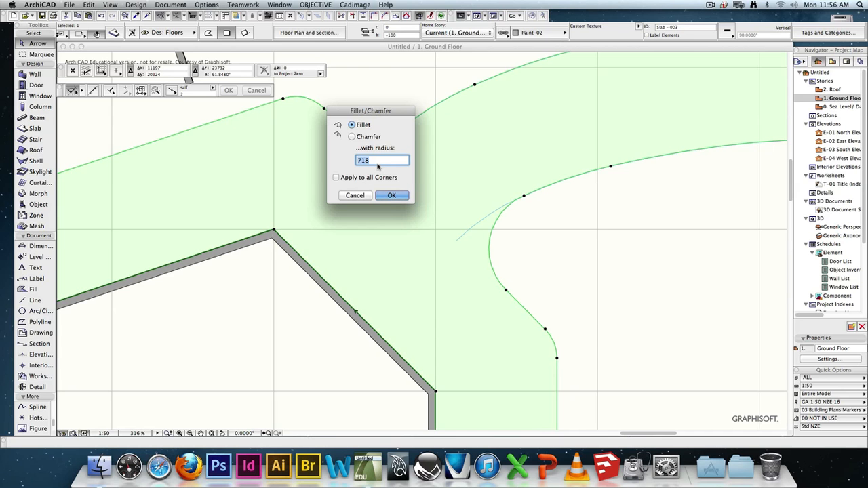
{"action": "left_click_drag", "start_coordinate": [373, 110], "coordinate": [529, 121]}
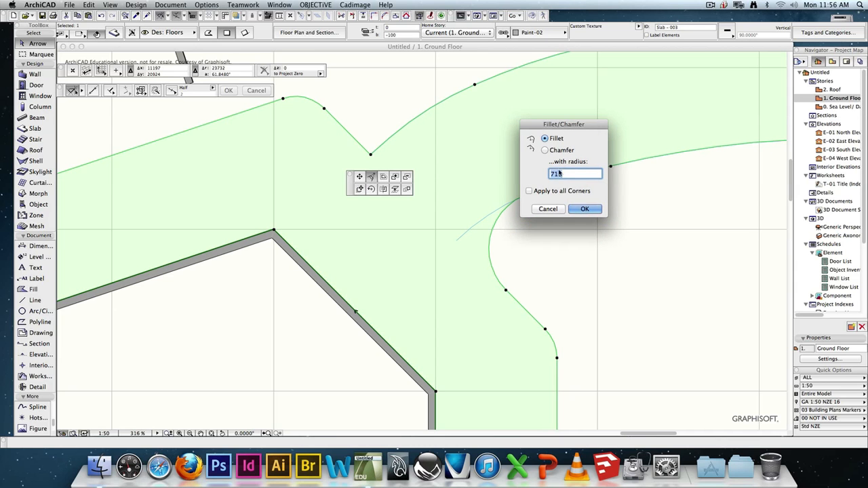
{"action": "left_click", "coordinate": [594, 208]}
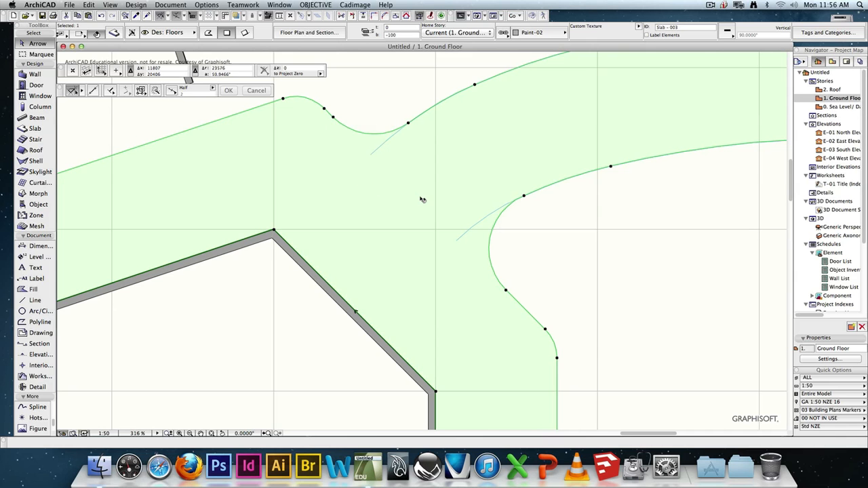
{"action": "key", "text": "super+z"}
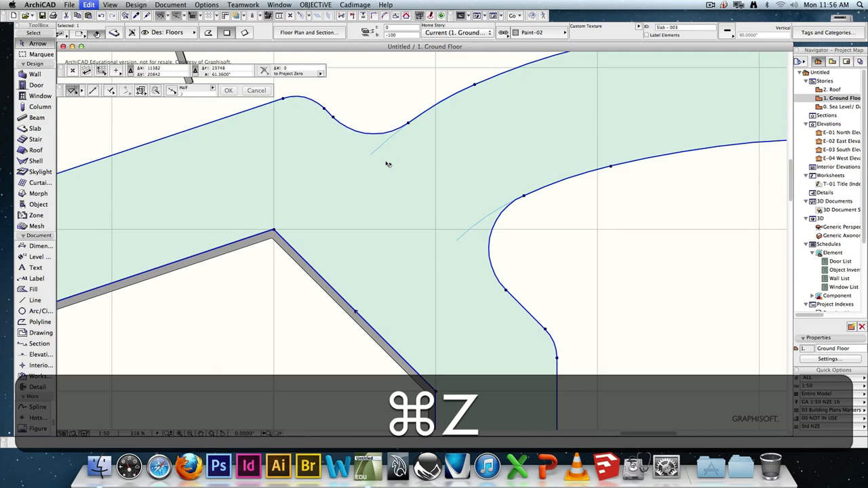
- Fillet the merged slab's upper inside corner, where the path meets the building surround, with radius 650 and deselect the slab
{"action": "left_click", "coordinate": [371, 156]}
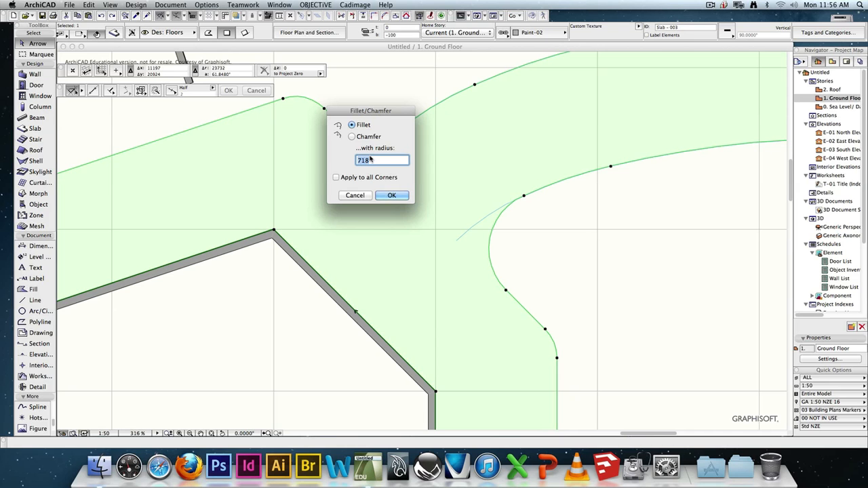
{"action": "type", "text": "650"}
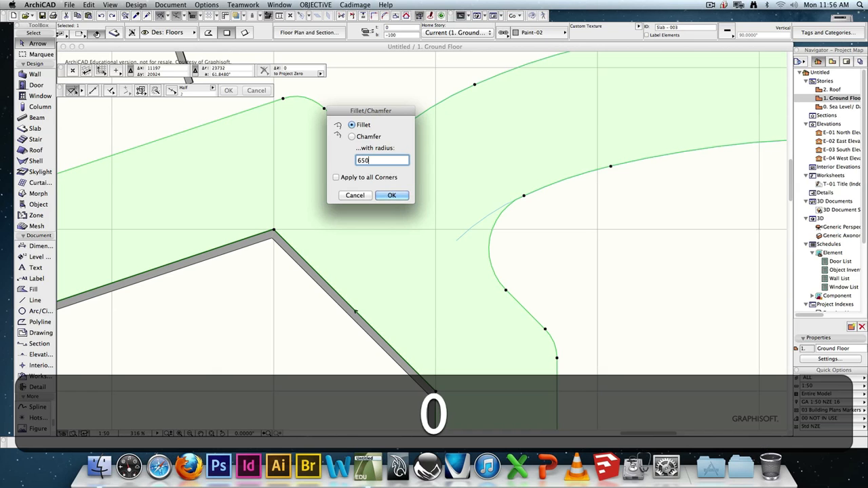
{"action": "left_click", "coordinate": [397, 197]}
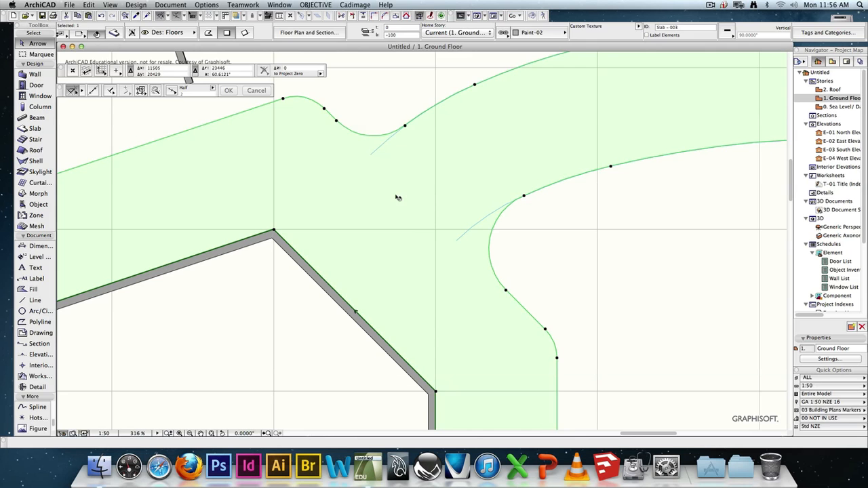
{"action": "left_click", "coordinate": [393, 110]}
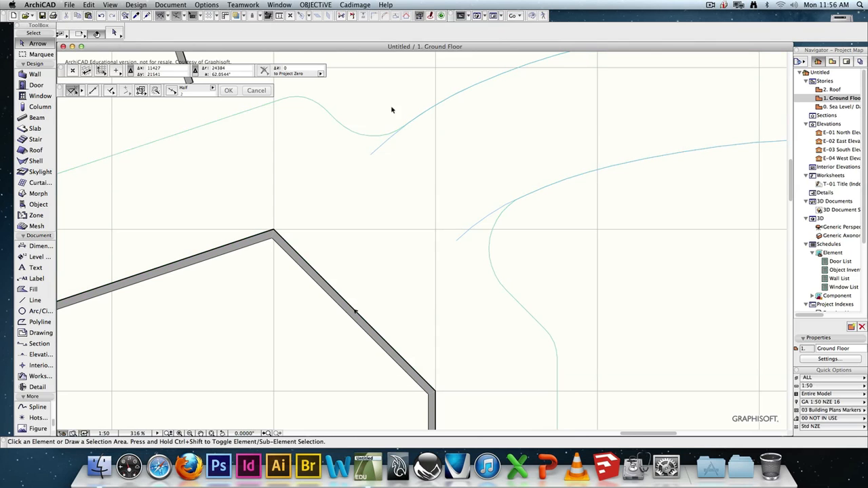
- Draw an open zigzag polyline of six segments in the empty area well to the upper left of the building
{"action": "left_click", "coordinate": [478, 225]}
{"action": "scroll", "coordinate": [505, 254], "scroll_direction": "down", "scroll_amount": 5}
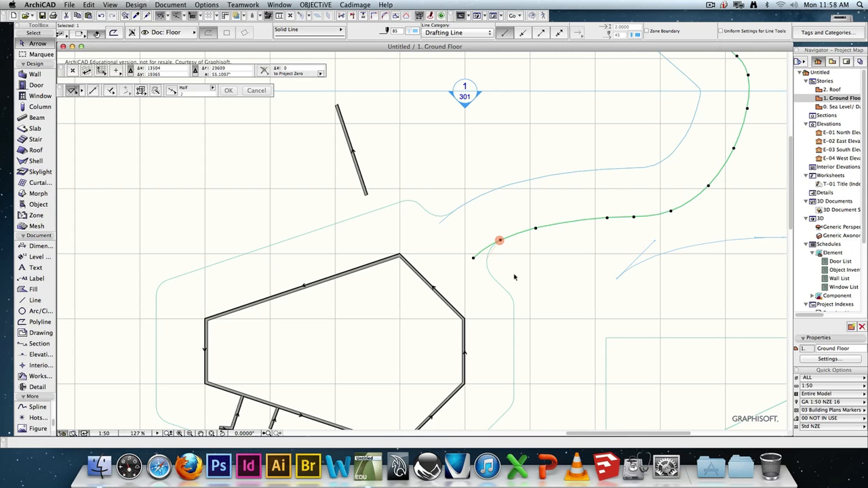
{"action": "scroll", "coordinate": [516, 277], "scroll_direction": "down", "scroll_amount": 10}
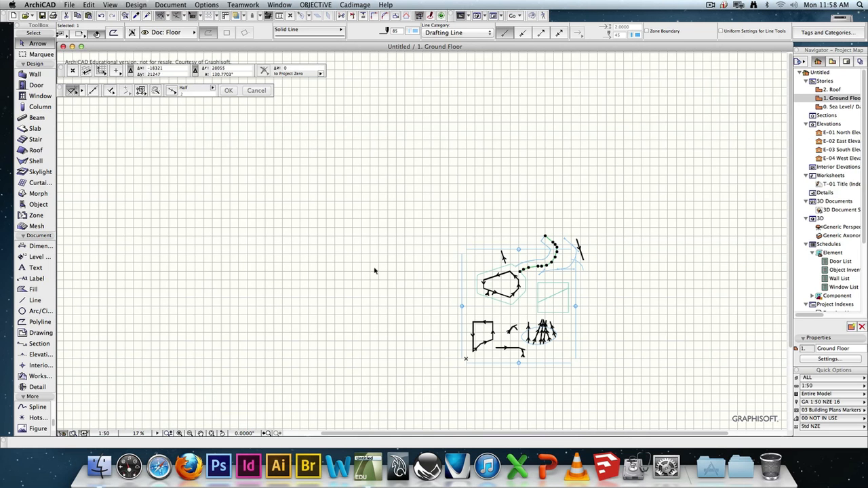
{"action": "left_click", "coordinate": [34, 300]}
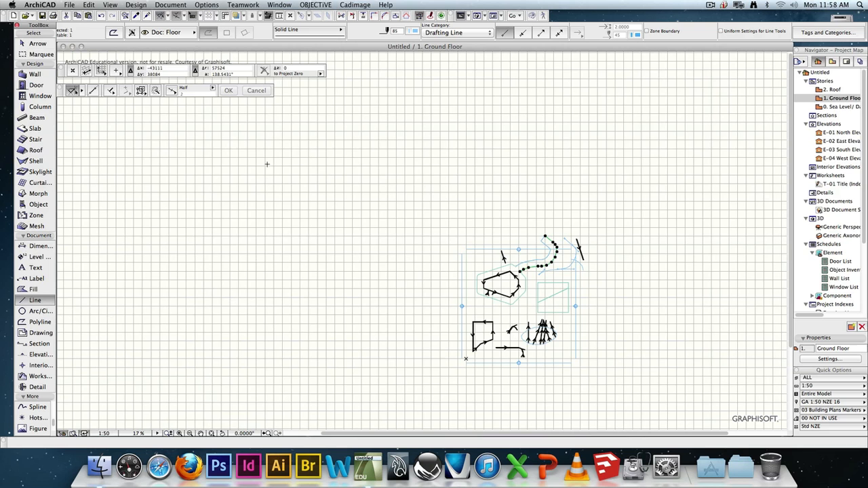
{"action": "left_click", "coordinate": [33, 326]}
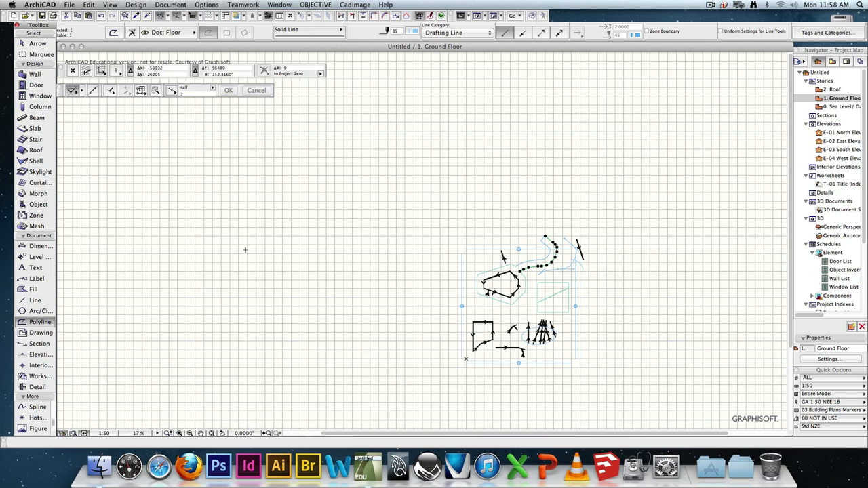
{"action": "left_click", "coordinate": [253, 242]}
{"action": "left_click", "coordinate": [279, 214]}
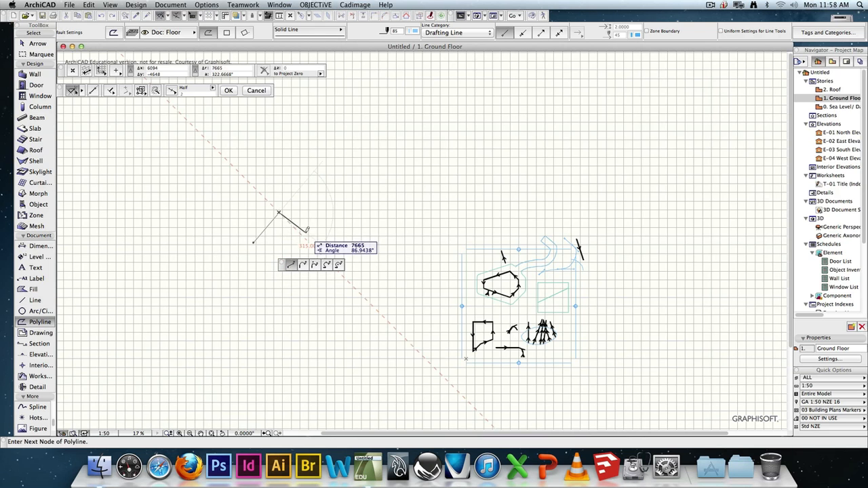
{"action": "left_click", "coordinate": [306, 232]}
{"action": "left_click", "coordinate": [335, 215]}
{"action": "left_click", "coordinate": [362, 249]}
{"action": "left_click", "coordinate": [388, 235]}
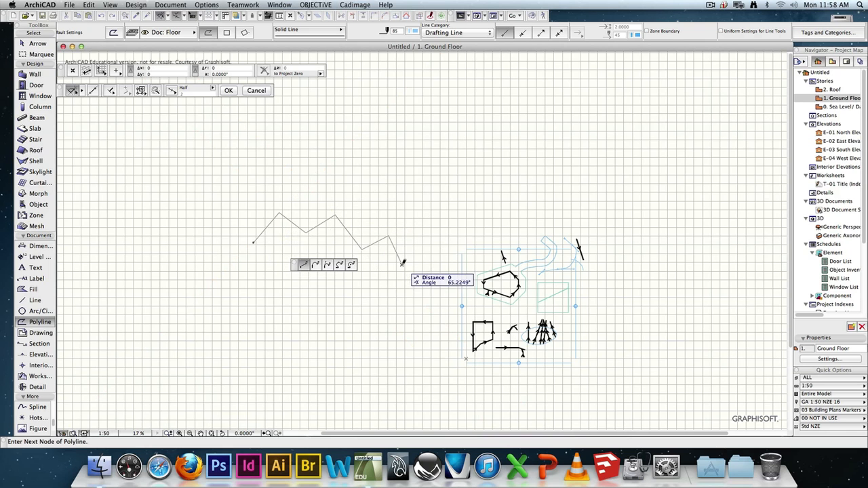
{"action": "double_click", "coordinate": [403, 267]}
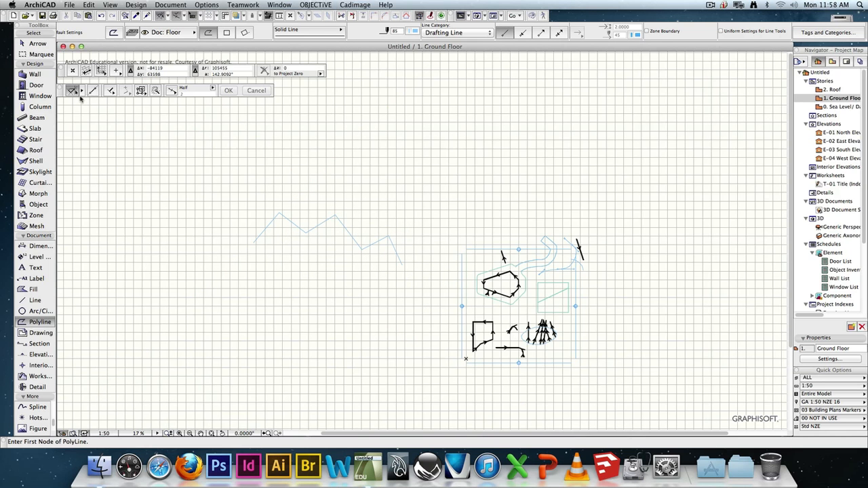
- Create a series of parallel copies below the zigzag polyline at varied spacings, using the Multiple Offset construction with the Magic Wand
{"action": "left_click", "coordinate": [111, 92]}
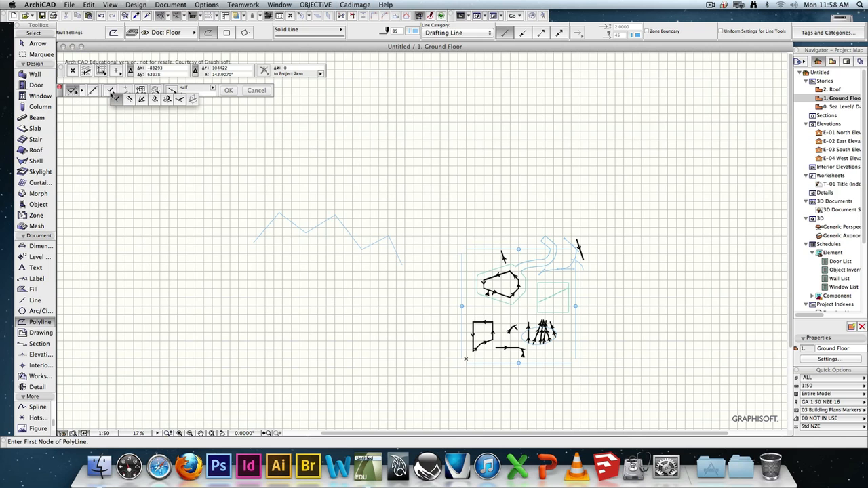
{"action": "left_click", "coordinate": [167, 99]}
{"action": "scroll", "coordinate": [336, 237], "scroll_direction": "up", "scroll_amount": 4}
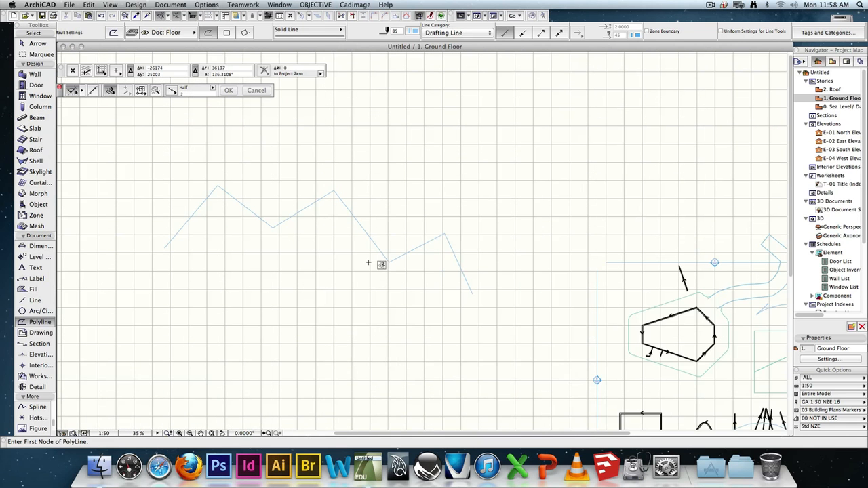
{"action": "key", "text": "space"}
{"action": "left_click", "coordinate": [402, 255]}
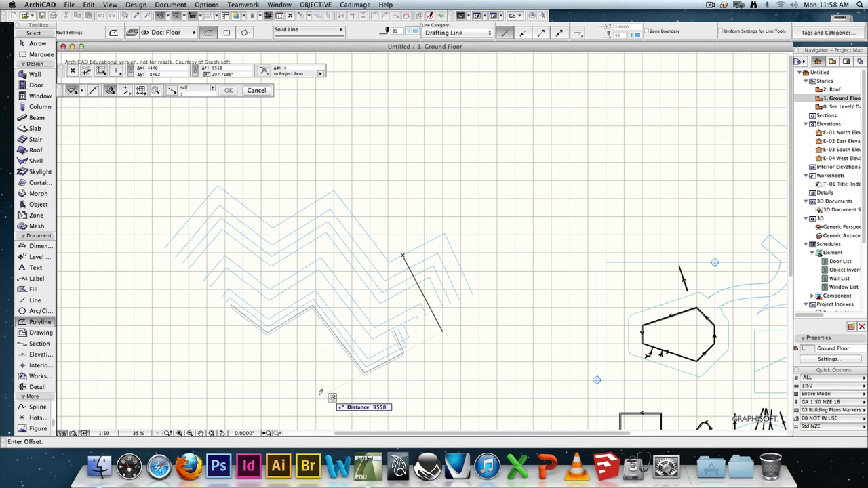
{"action": "left_click", "coordinate": [302, 427]}
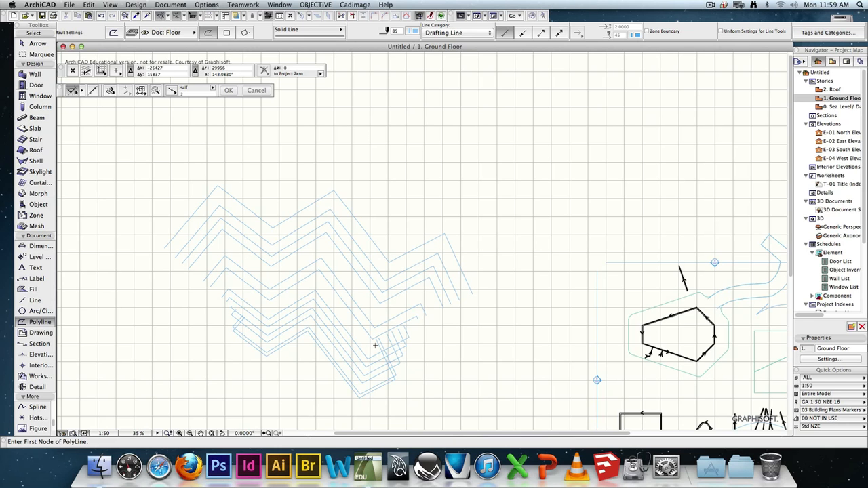
- Trim the overlapping ends of the lower zigzag offset polylines and delete the small leftover stubs
{"action": "scroll", "coordinate": [413, 346], "scroll_direction": "up", "scroll_amount": 6}
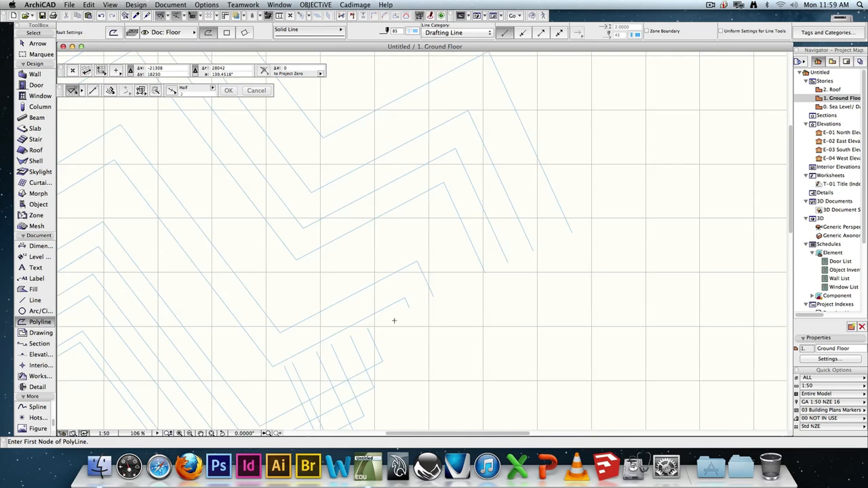
{"action": "scroll", "coordinate": [420, 298], "scroll_direction": "down", "scroll_amount": 4}
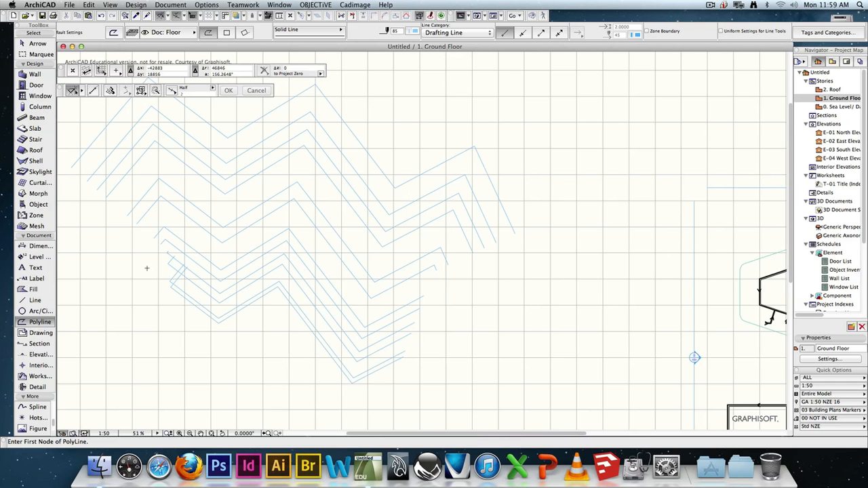
{"action": "key", "text": "super"}
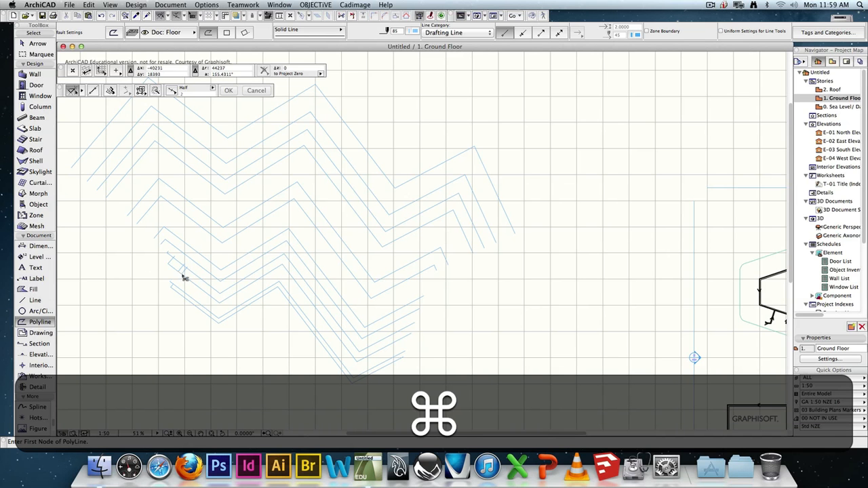
{"action": "scroll", "coordinate": [183, 272], "scroll_direction": "up", "scroll_amount": 5, "text": "super"}
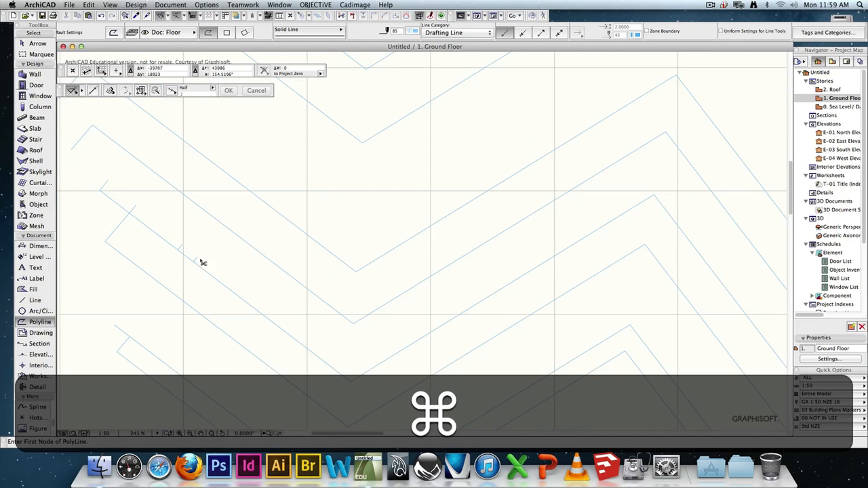
{"action": "key", "text": "super+Escape"}
{"action": "key", "text": "Escape"}
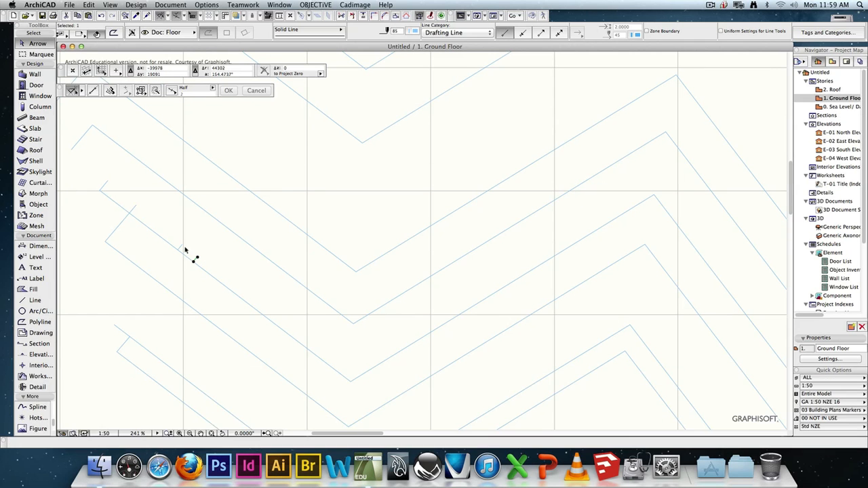
{"action": "key", "text": "BackSpace"}
{"action": "key", "text": "super"}
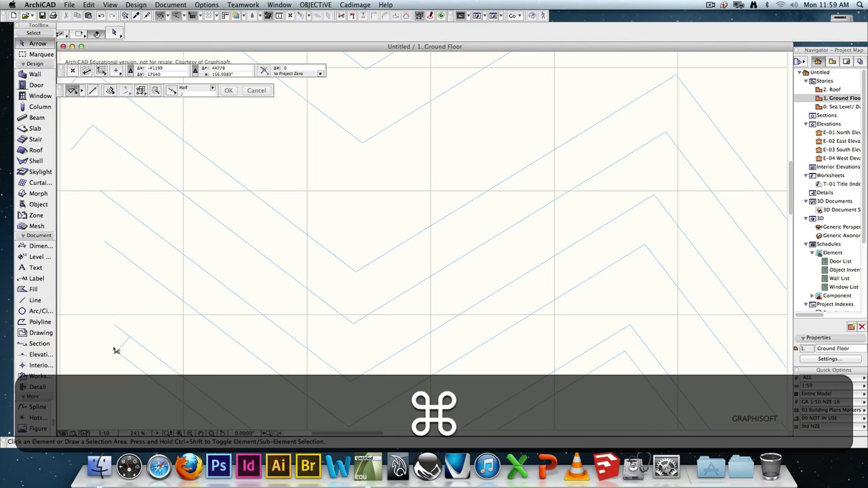
{"action": "scroll", "coordinate": [178, 338], "scroll_direction": "down", "scroll_amount": 1, "text": "super"}
{"action": "scroll", "coordinate": [177, 338], "scroll_direction": "down", "scroll_amount": 10, "text": "super"}
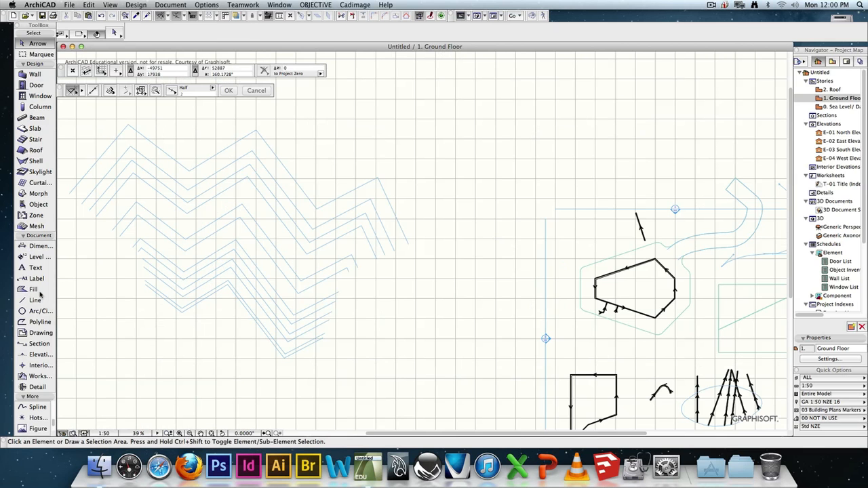
- Create another series of multiple offsets below the lowest zigzag polyline with the Magic Wand, out to a distance of about 6400
{"action": "left_click", "coordinate": [42, 323]}
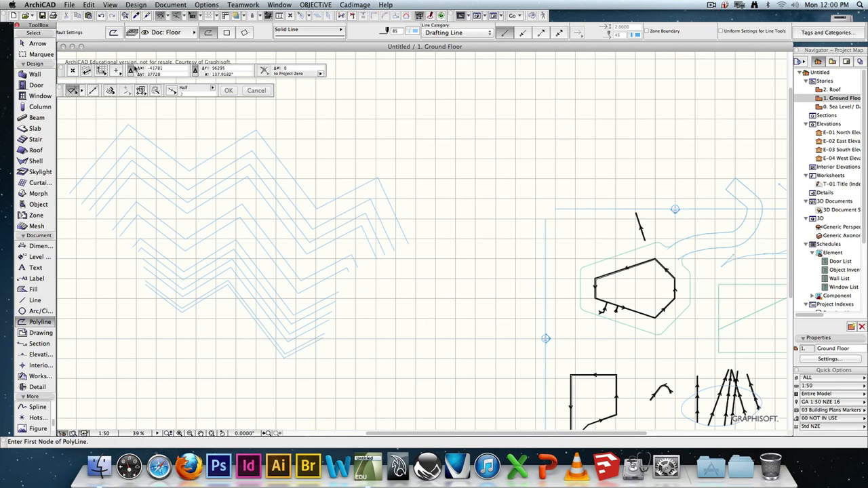
{"action": "left_click", "coordinate": [109, 91]}
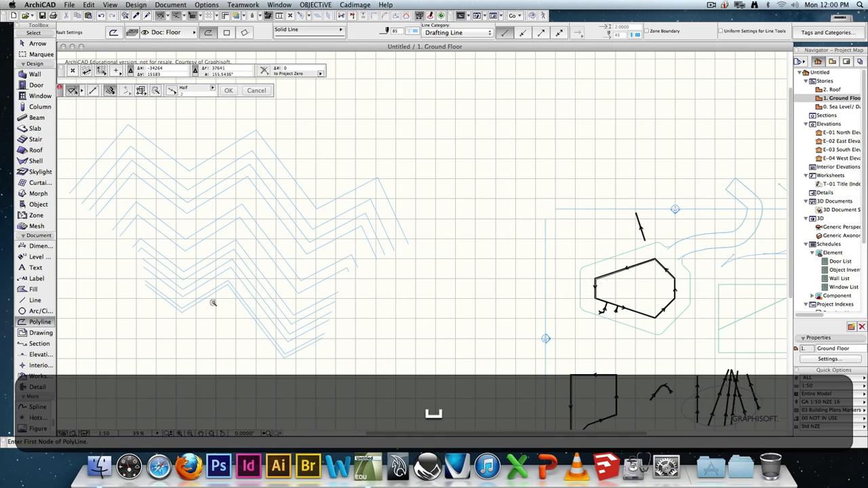
{"action": "left_click", "coordinate": [209, 296]}
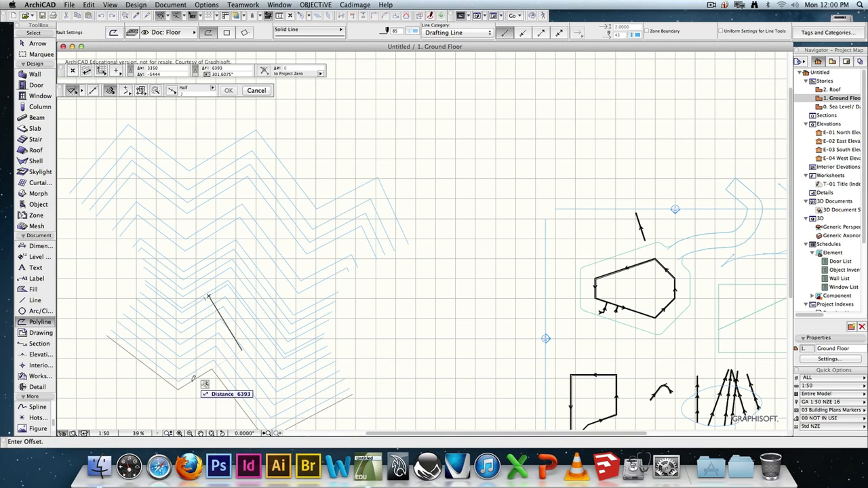
{"action": "left_click", "coordinate": [199, 380]}
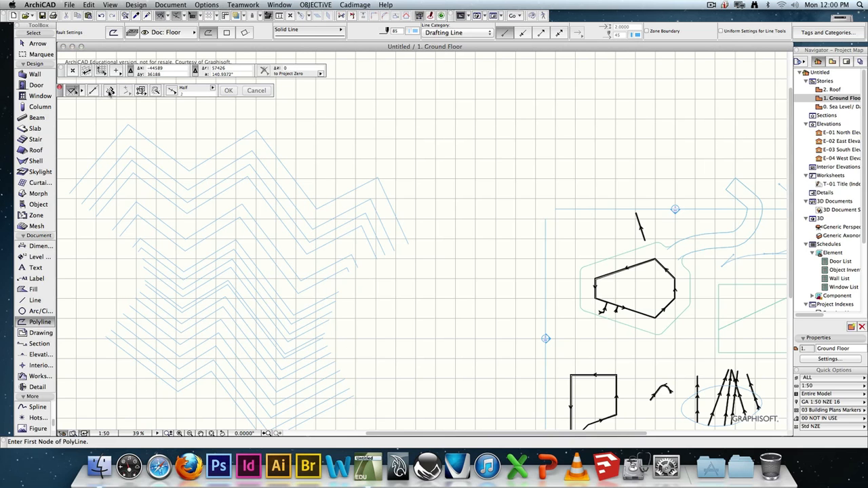
{"action": "left_click", "coordinate": [110, 91]}
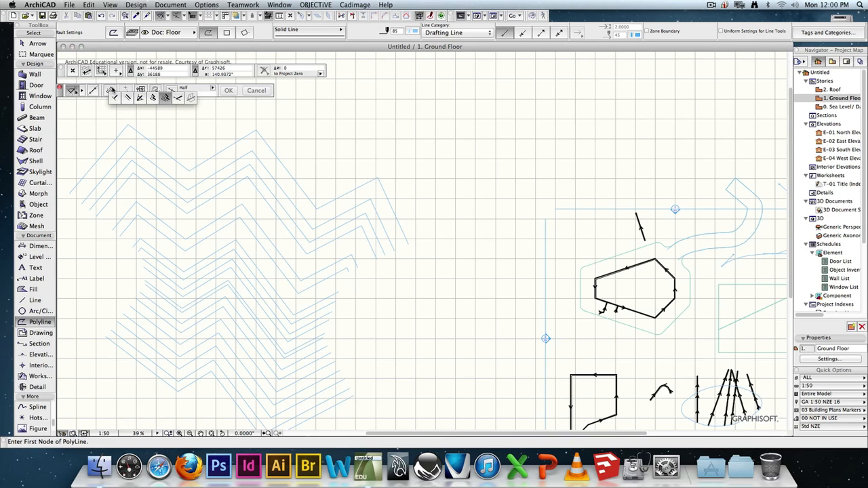
{"action": "left_click", "coordinate": [112, 90]}
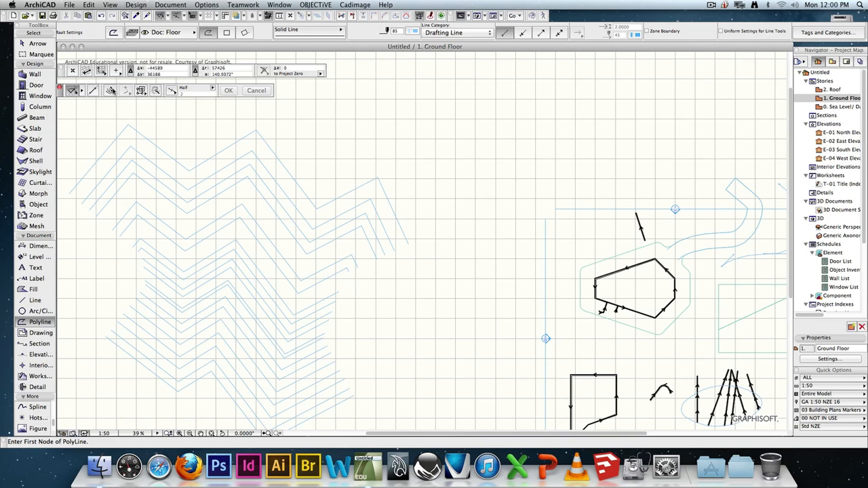